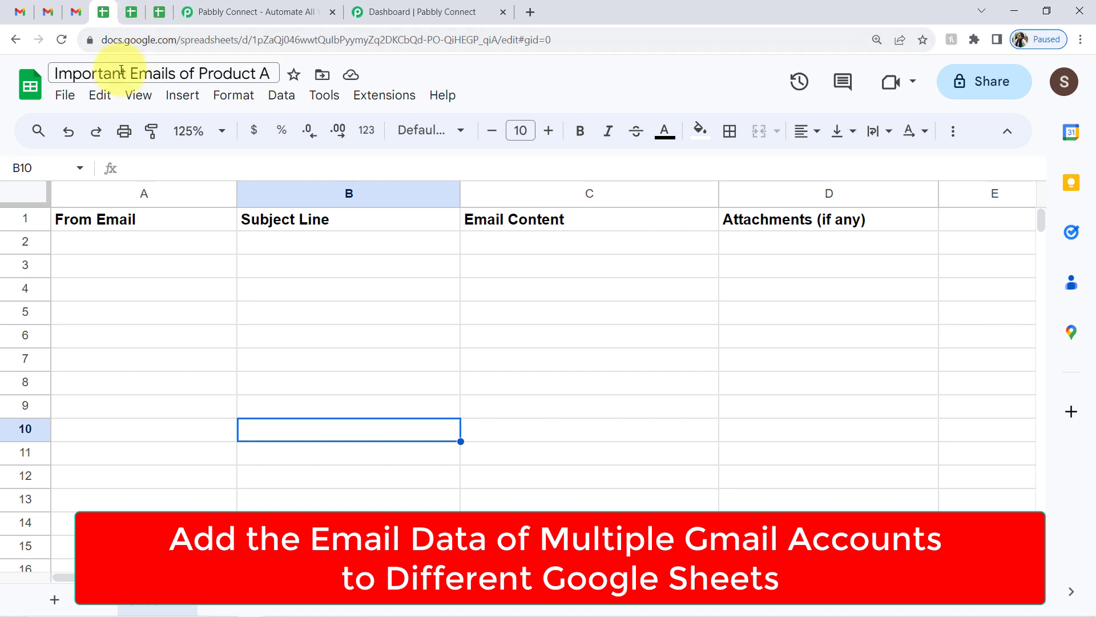
- Review the Gmail inbox and the titles and column headings of the Important Emails of Product A, B and C spreadsheets
{"action": "left_click", "coordinate": [19, 12]}
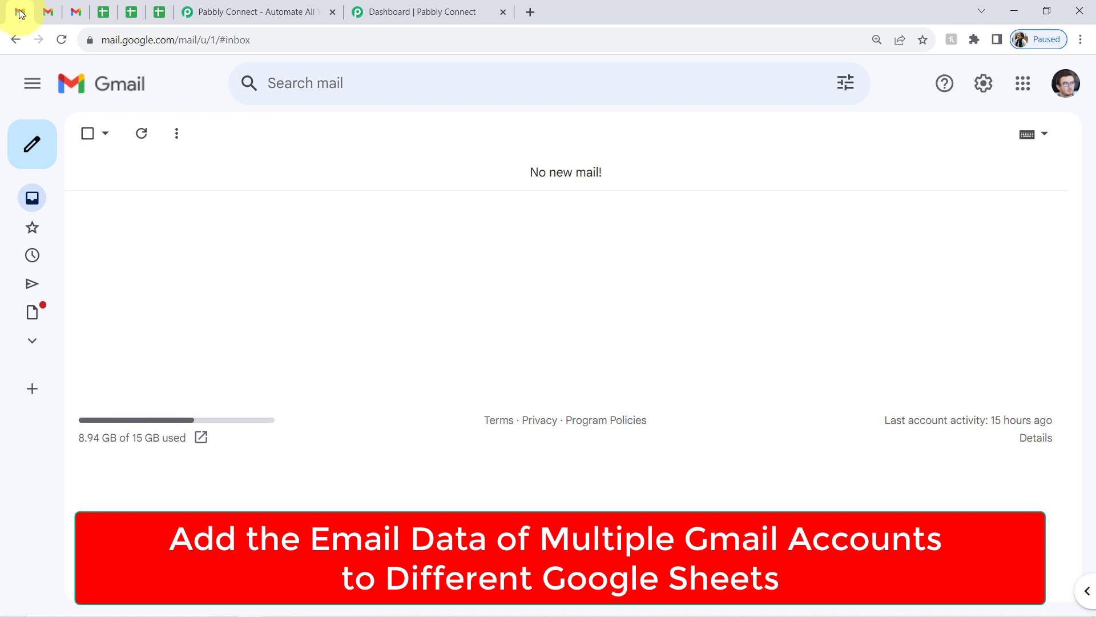
{"action": "left_click", "coordinate": [102, 12]}
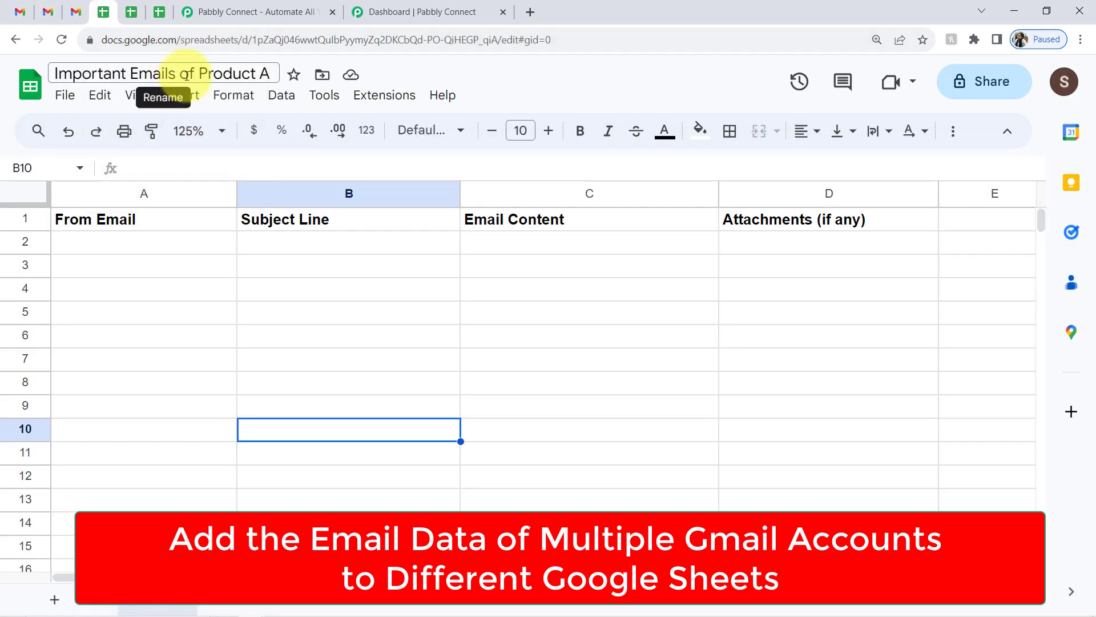
{"action": "left_click_drag", "start_coordinate": [188, 74], "coordinate": [236, 76]}
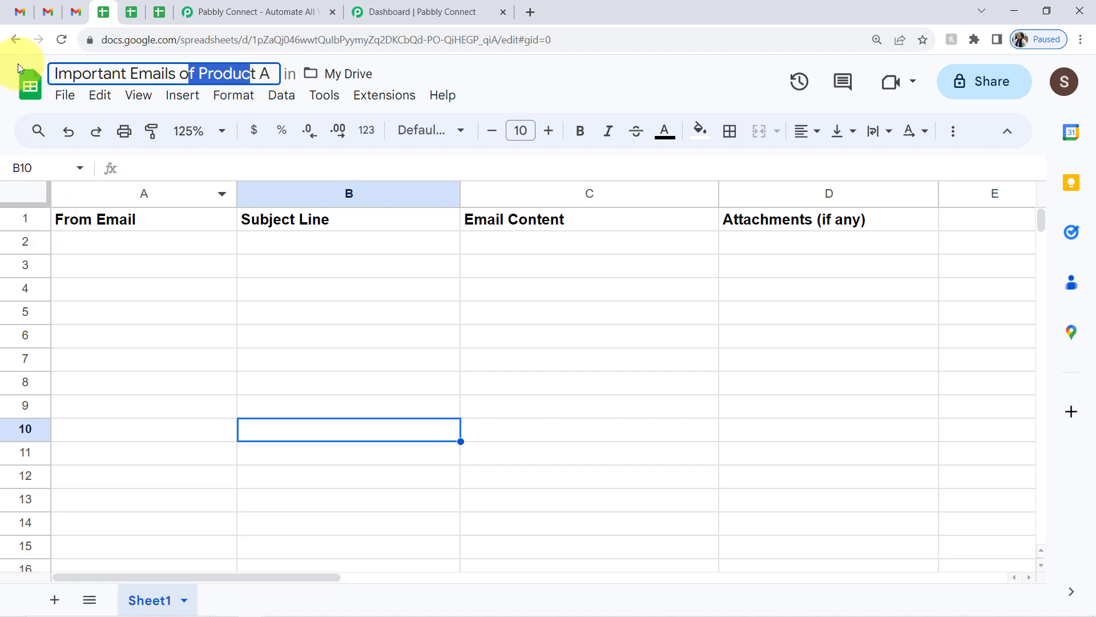
{"action": "left_click", "coordinate": [130, 12]}
{"action": "left_click_drag", "start_coordinate": [97, 74], "coordinate": [233, 76]}
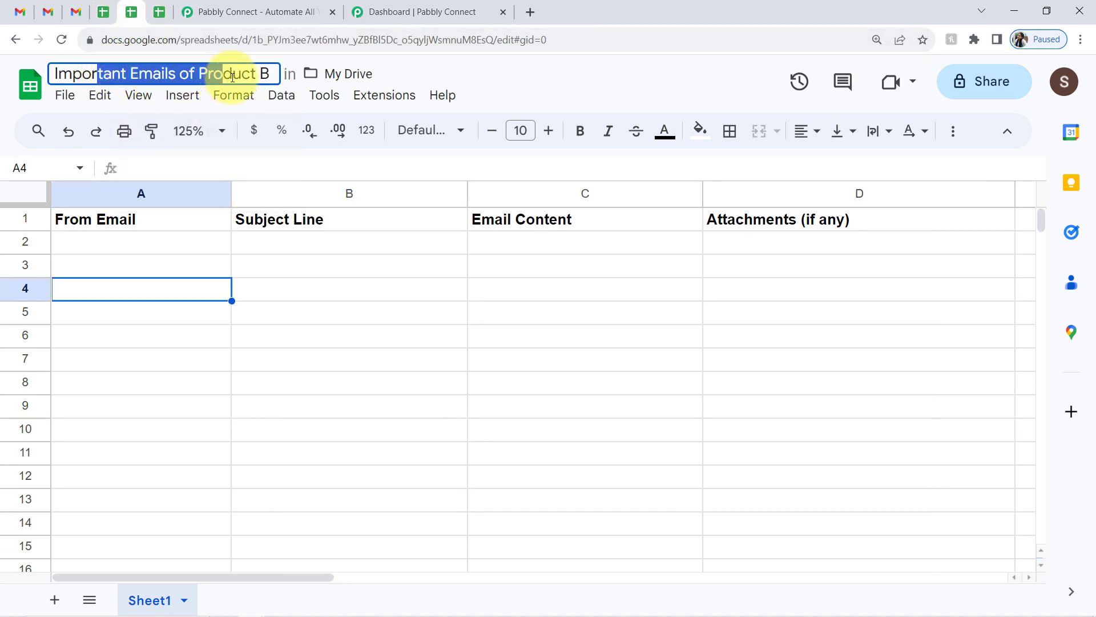
{"action": "left_click", "coordinate": [262, 77]}
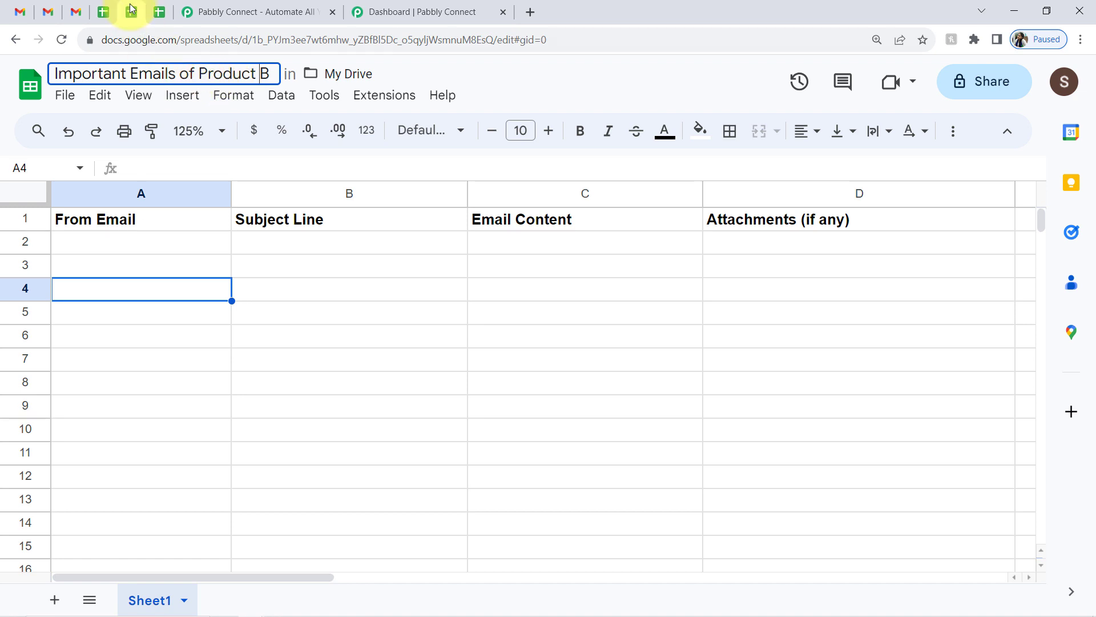
{"action": "left_click", "coordinate": [166, 10]}
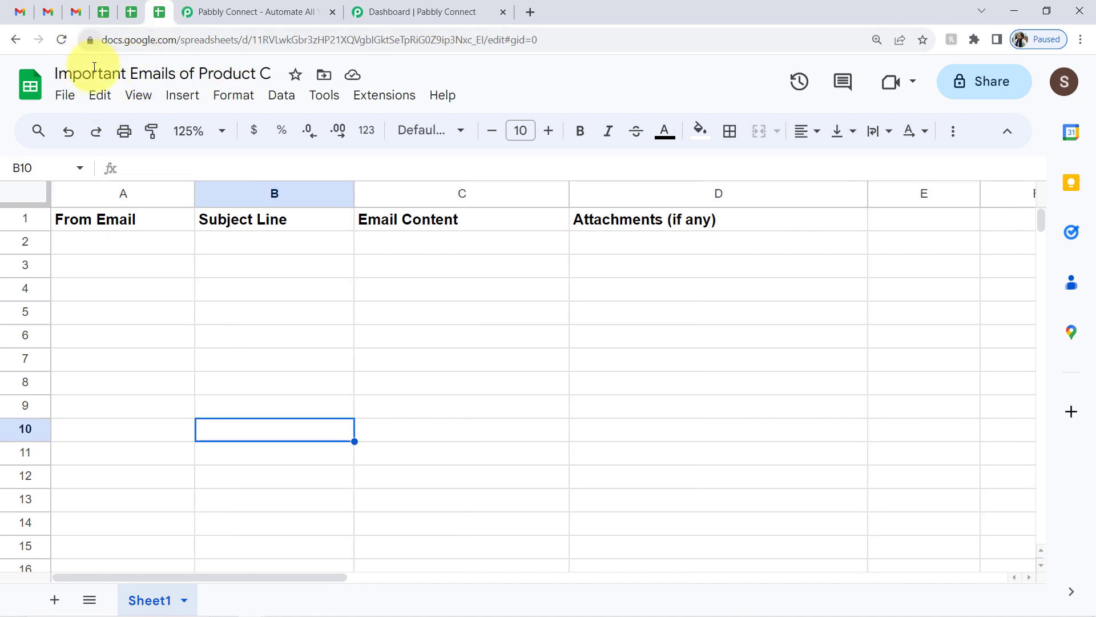
{"action": "left_click_drag", "start_coordinate": [92, 73], "coordinate": [262, 67]}
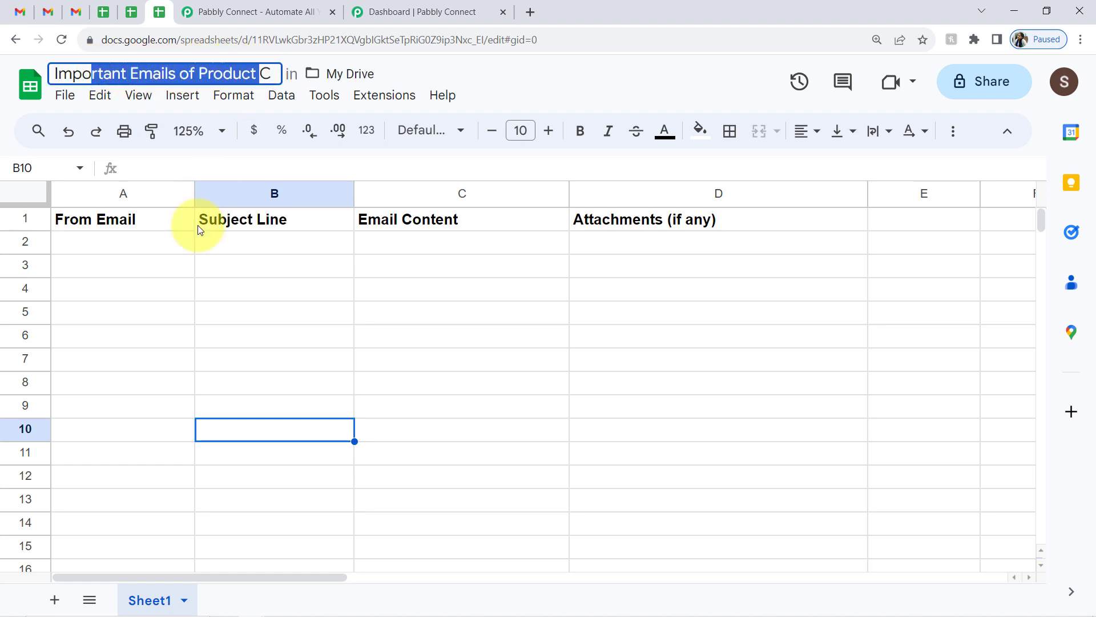
{"action": "left_click", "coordinate": [150, 317]}
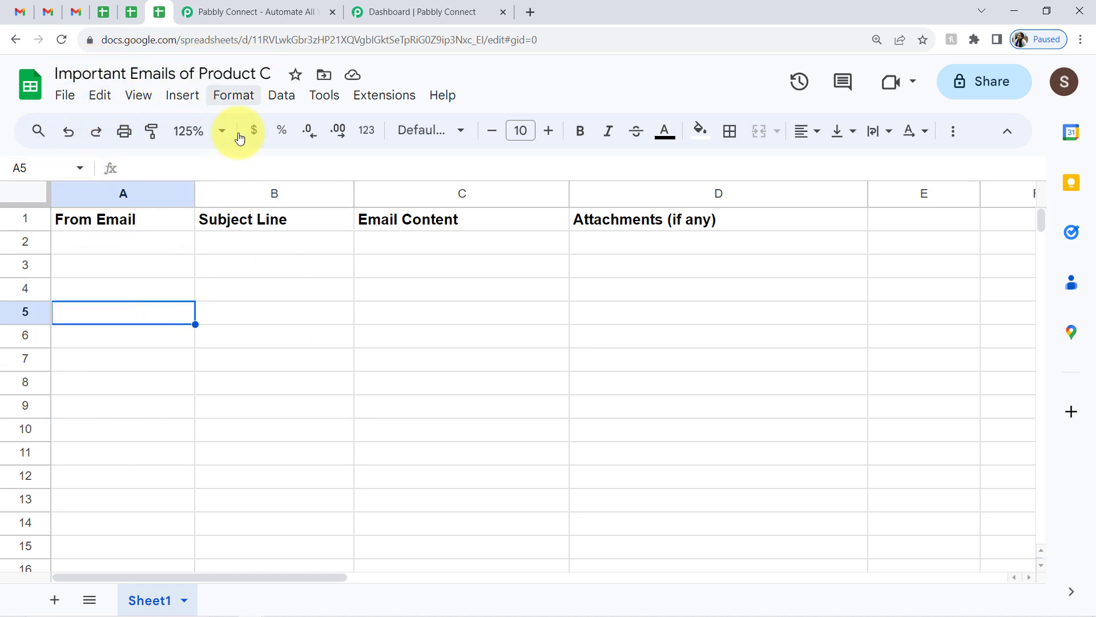
- Look over the Pabbly Connect home page's address and headline and glance at the account dashboard
{"action": "left_click", "coordinate": [214, 4]}
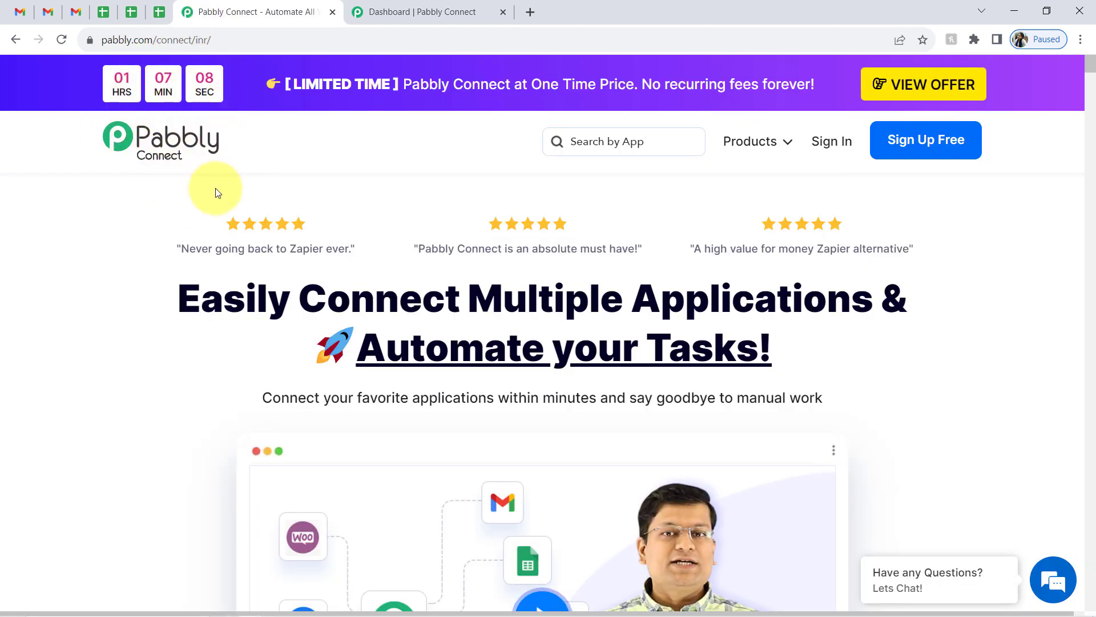
{"action": "left_click_drag", "start_coordinate": [143, 40], "coordinate": [229, 50]}
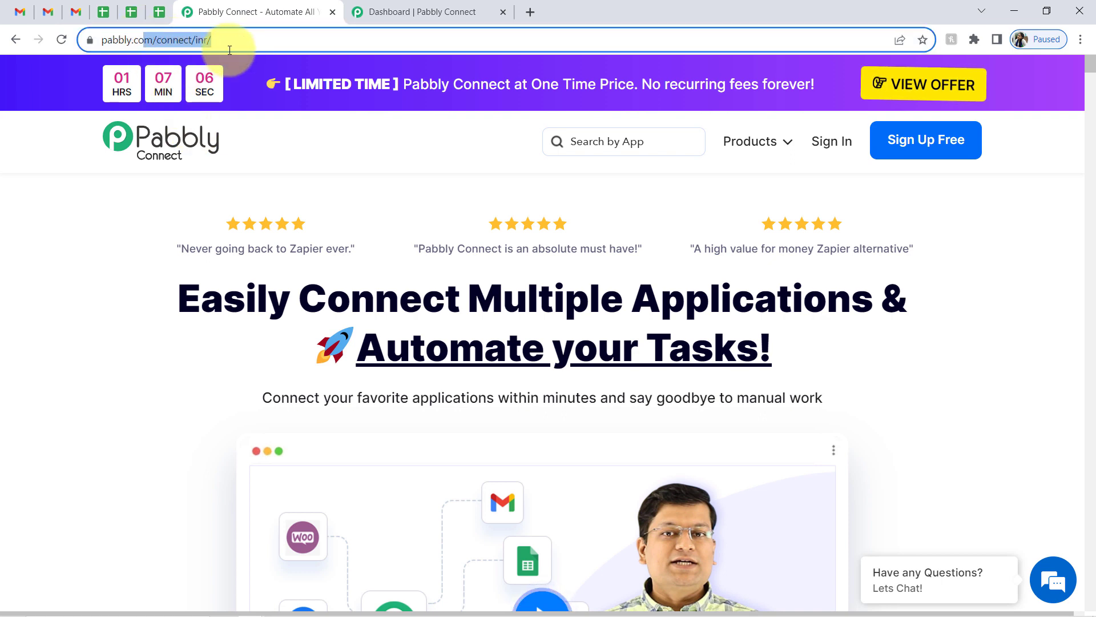
{"action": "double_click", "coordinate": [392, 294]}
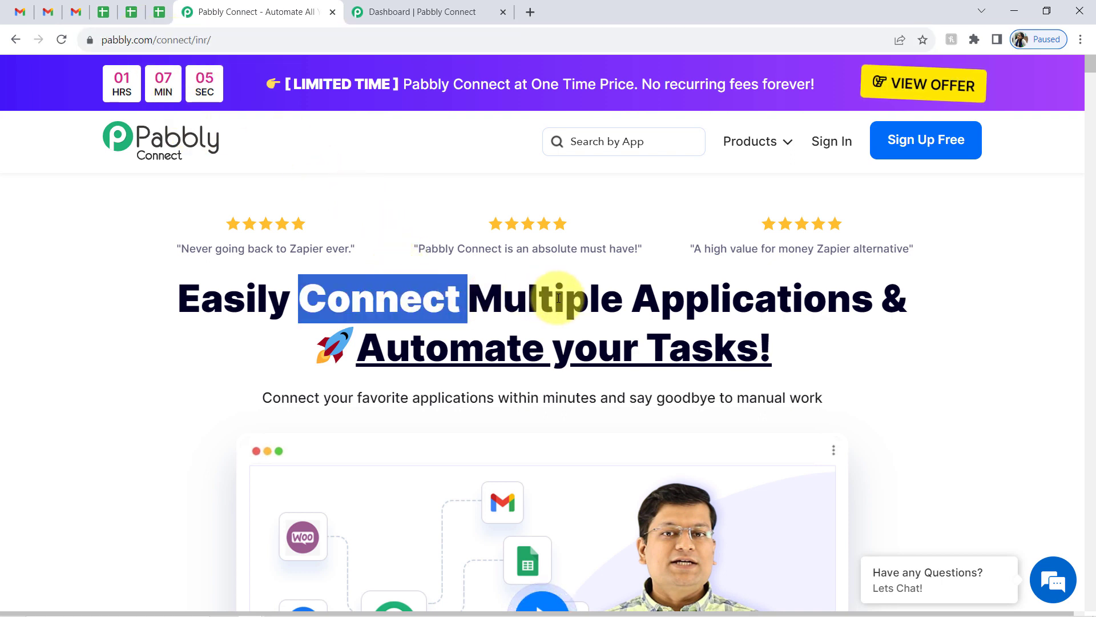
{"action": "double_click", "coordinate": [722, 295]}
{"action": "double_click", "coordinate": [485, 353]}
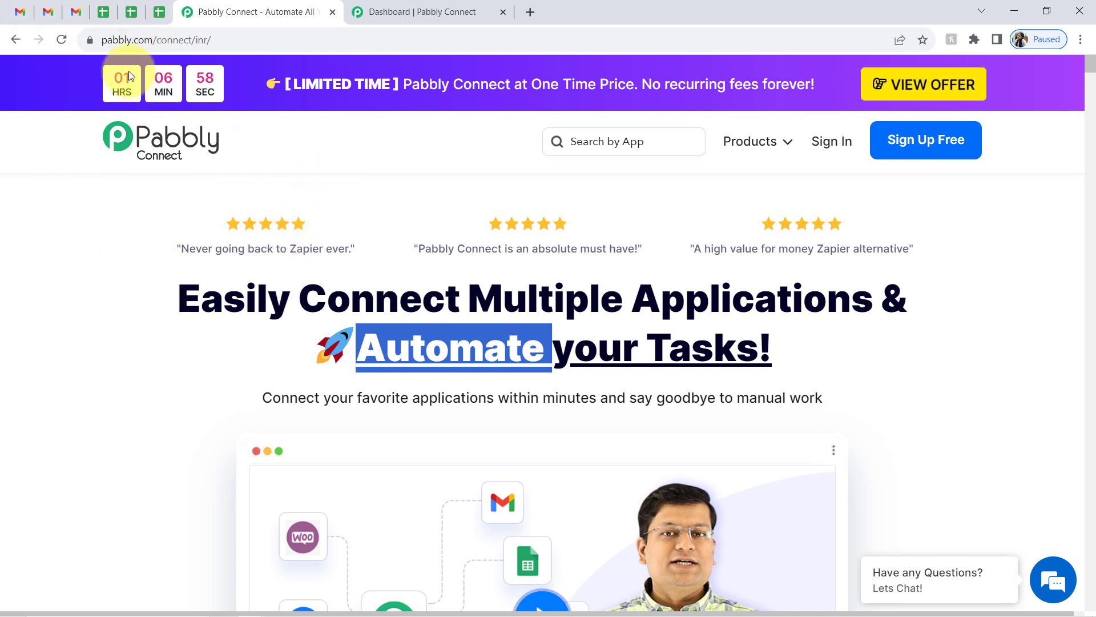
{"action": "left_click", "coordinate": [392, 11]}
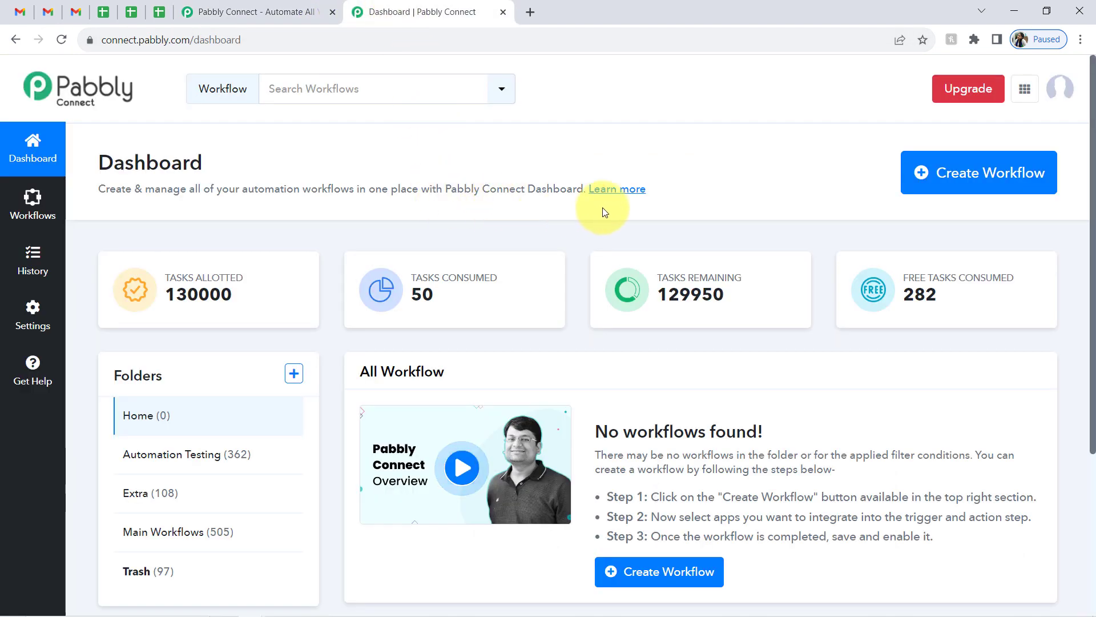
{"action": "left_click", "coordinate": [243, 6]}
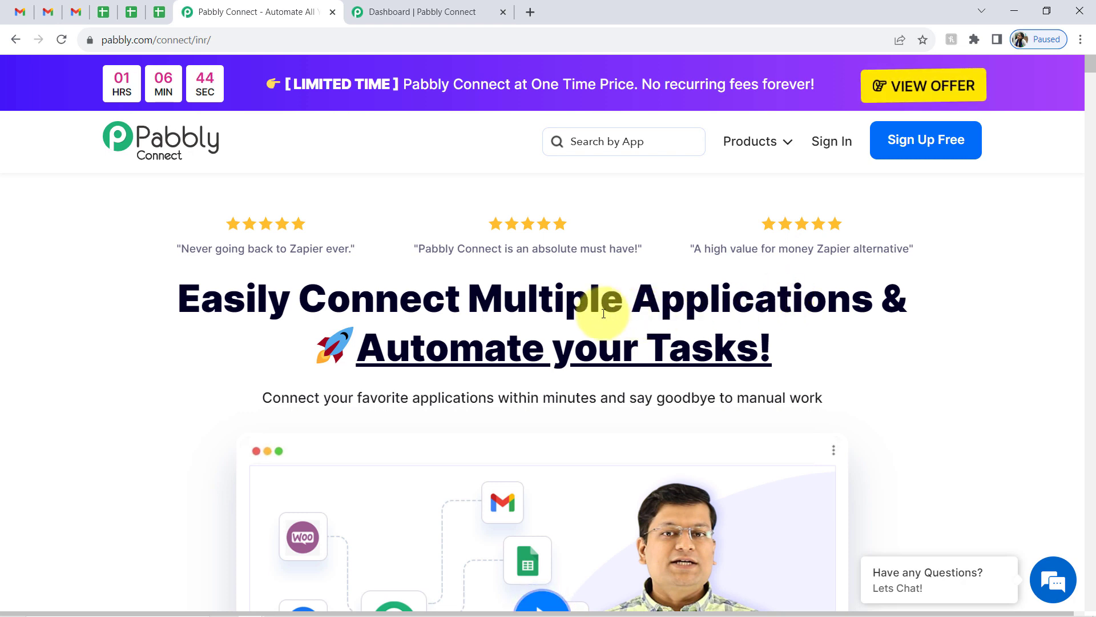
- From the Pabbly Connect dashboard, create a workflow named "Send Email from Multiple Gmail Account to Different Google Sheets" in the Main Workflows folder
{"action": "left_click", "coordinate": [398, 4]}
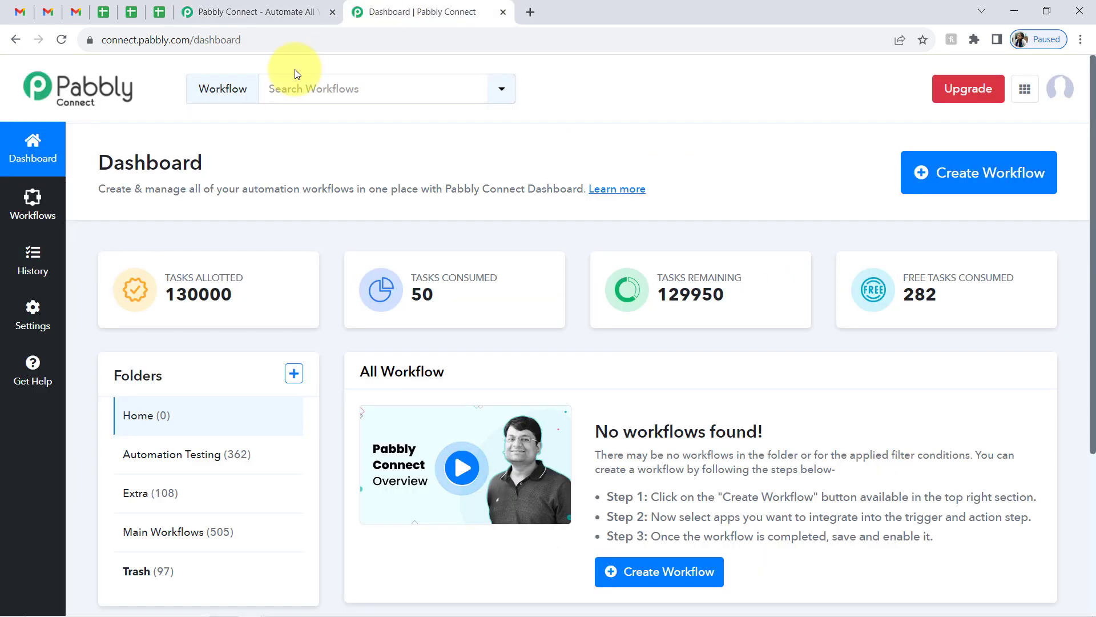
{"action": "double_click", "coordinate": [134, 165]}
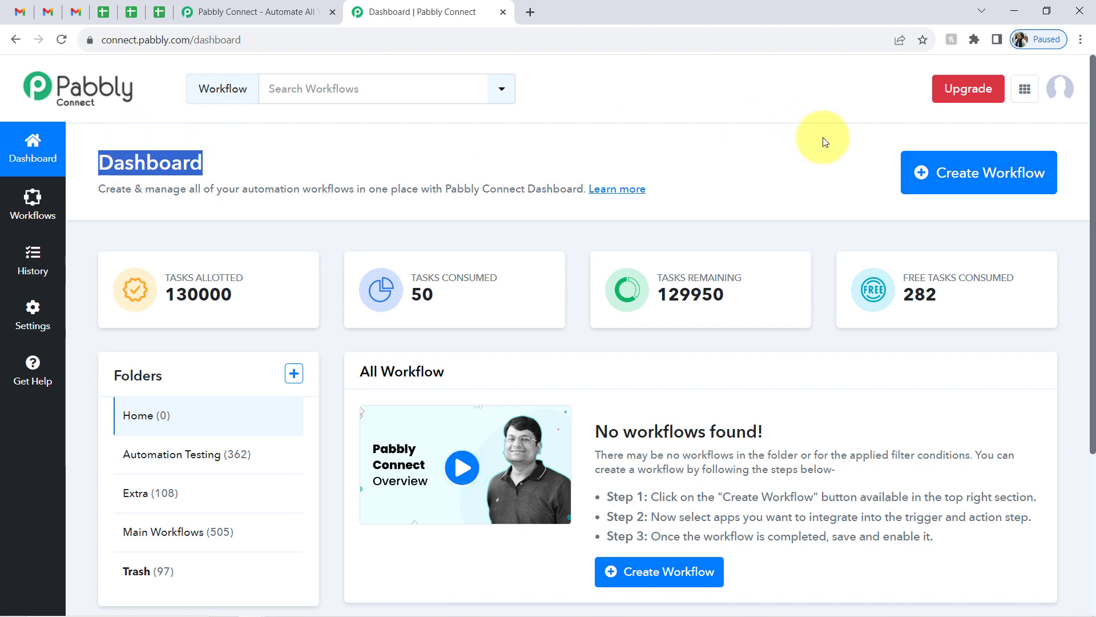
{"action": "left_click", "coordinate": [924, 173]}
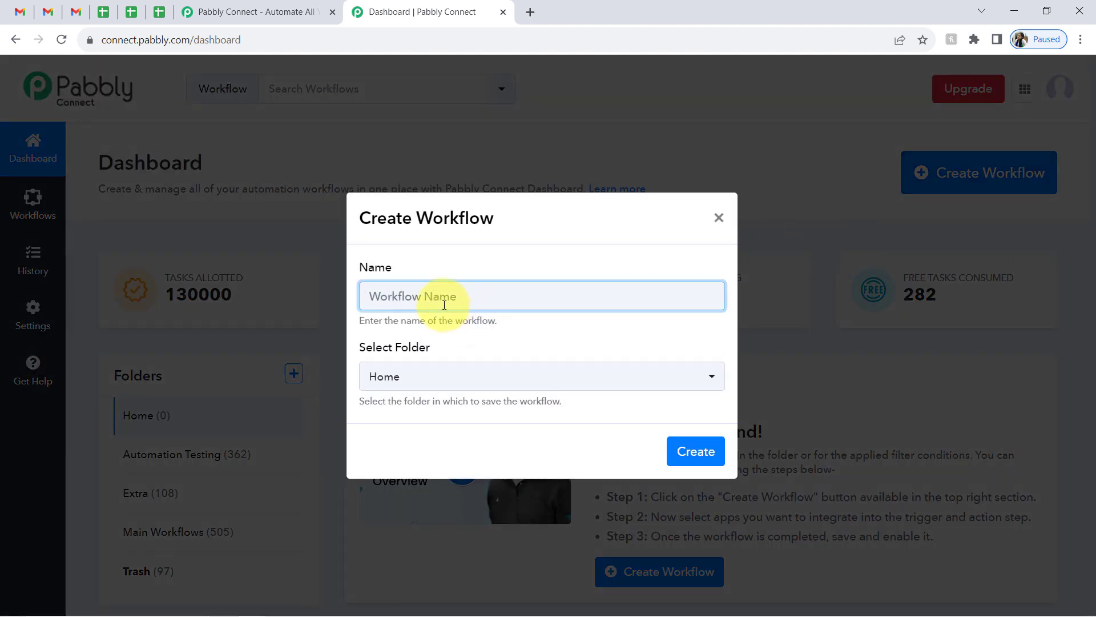
{"action": "key", "text": "ctrl+v"}
{"action": "left_click_drag", "start_coordinate": [465, 304], "coordinate": [358, 299]}
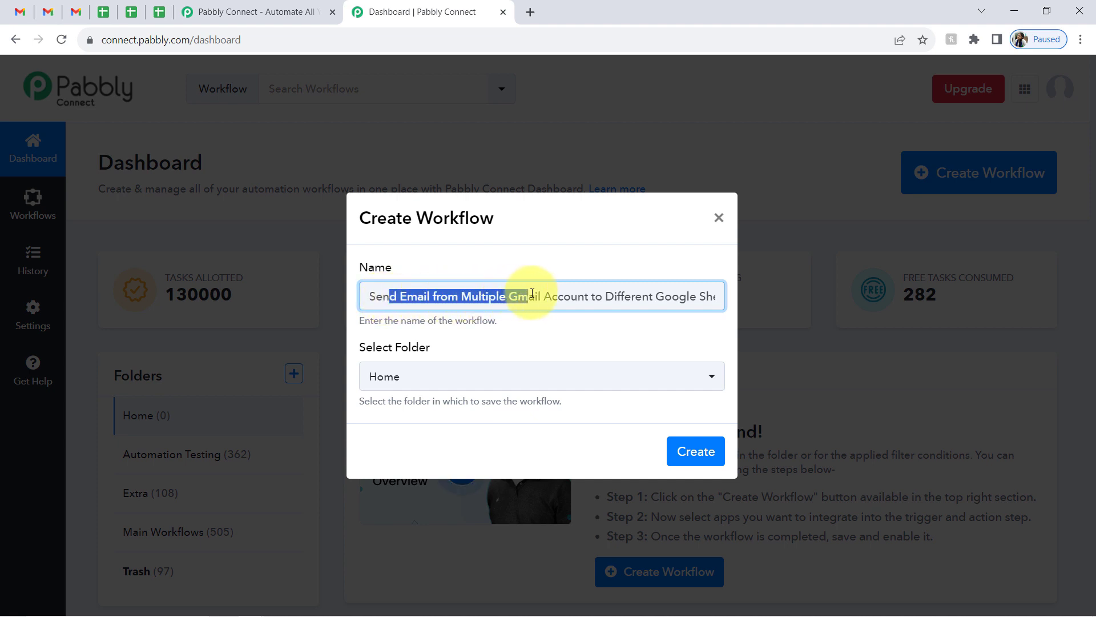
{"action": "left_click_drag", "start_coordinate": [596, 297], "coordinate": [734, 307]}
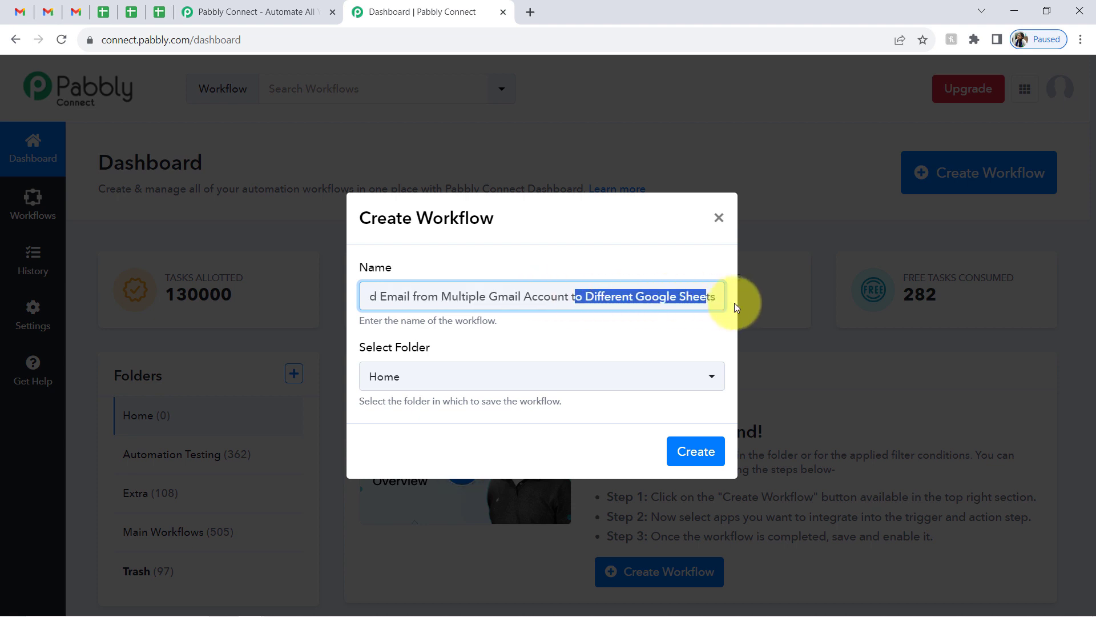
{"action": "left_click", "coordinate": [657, 294]}
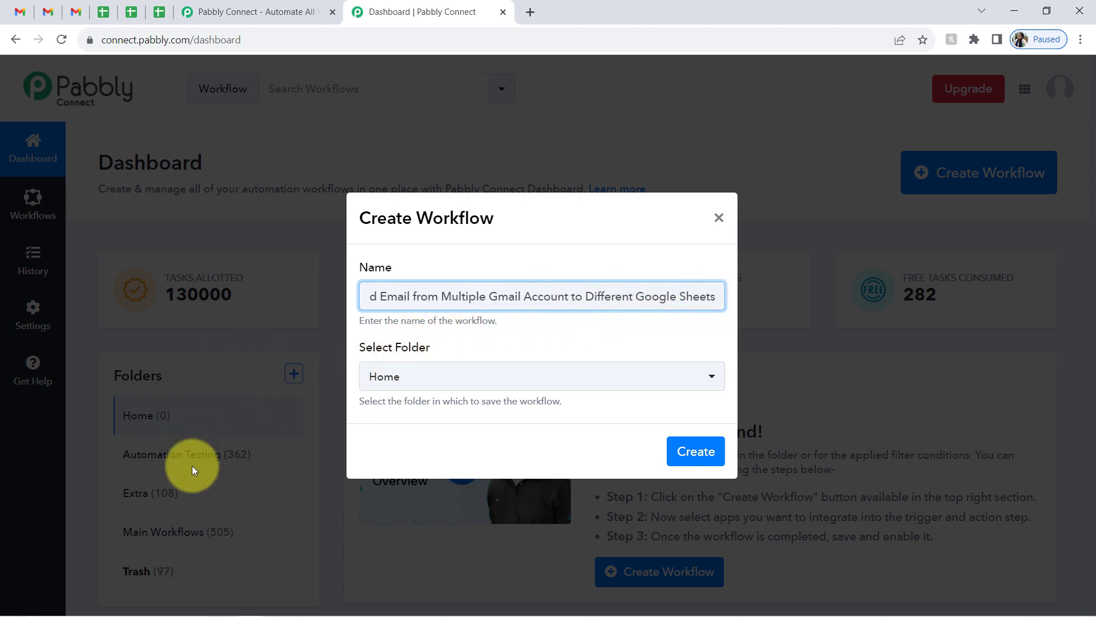
{"action": "left_click", "coordinate": [423, 377]}
{"action": "left_click", "coordinate": [446, 536]}
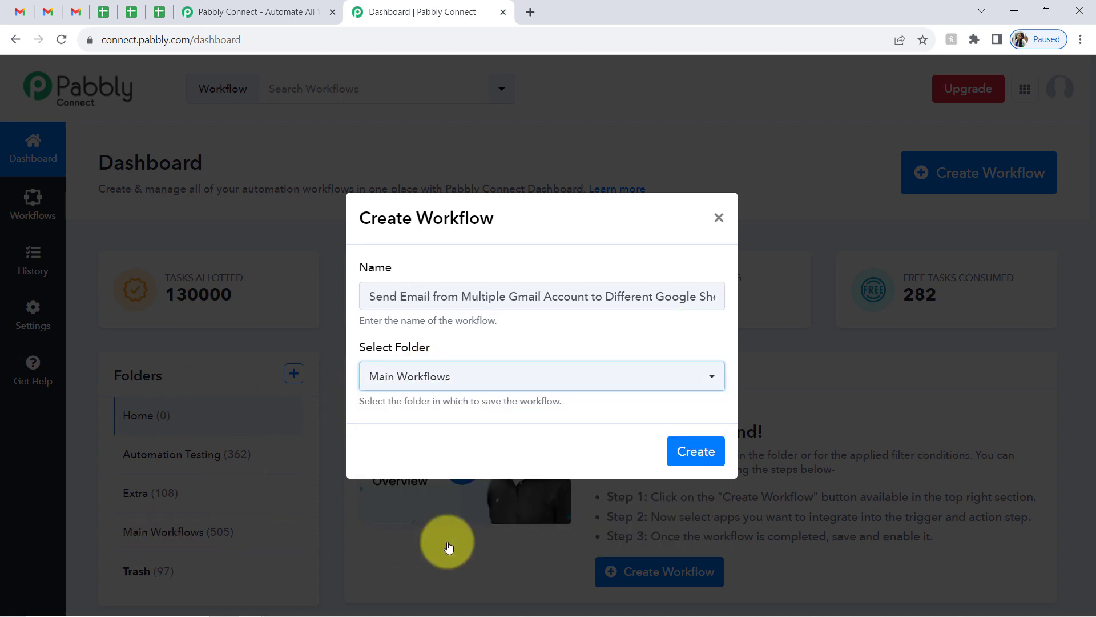
{"action": "left_click", "coordinate": [695, 454]}
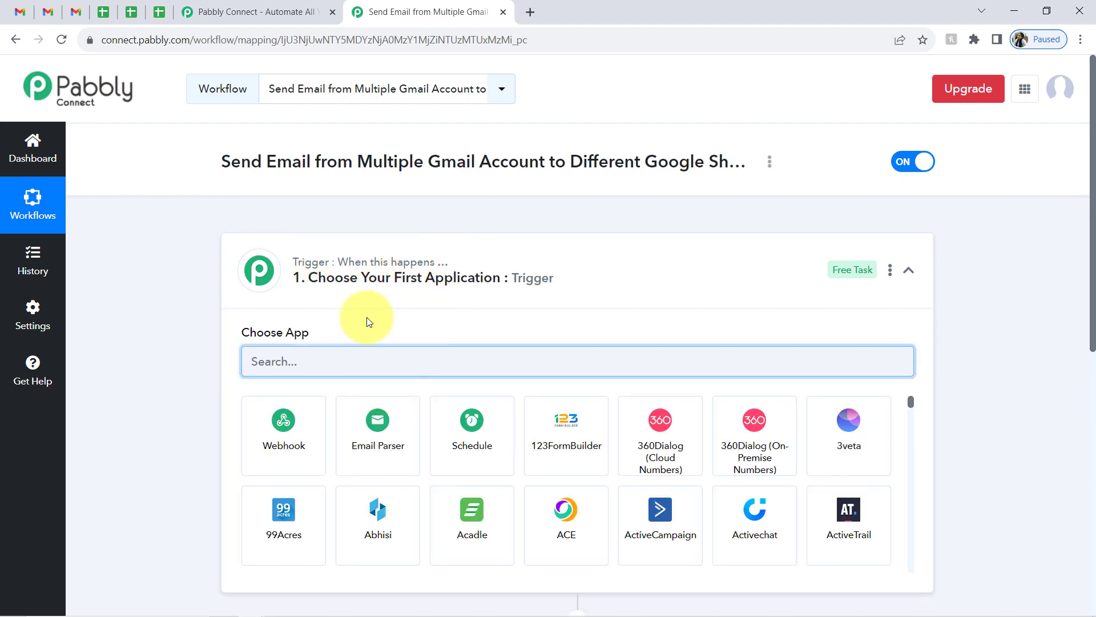
- Set Email Parser by Pabbly as the application of the workflow's trigger
{"action": "left_click", "coordinate": [363, 254]}
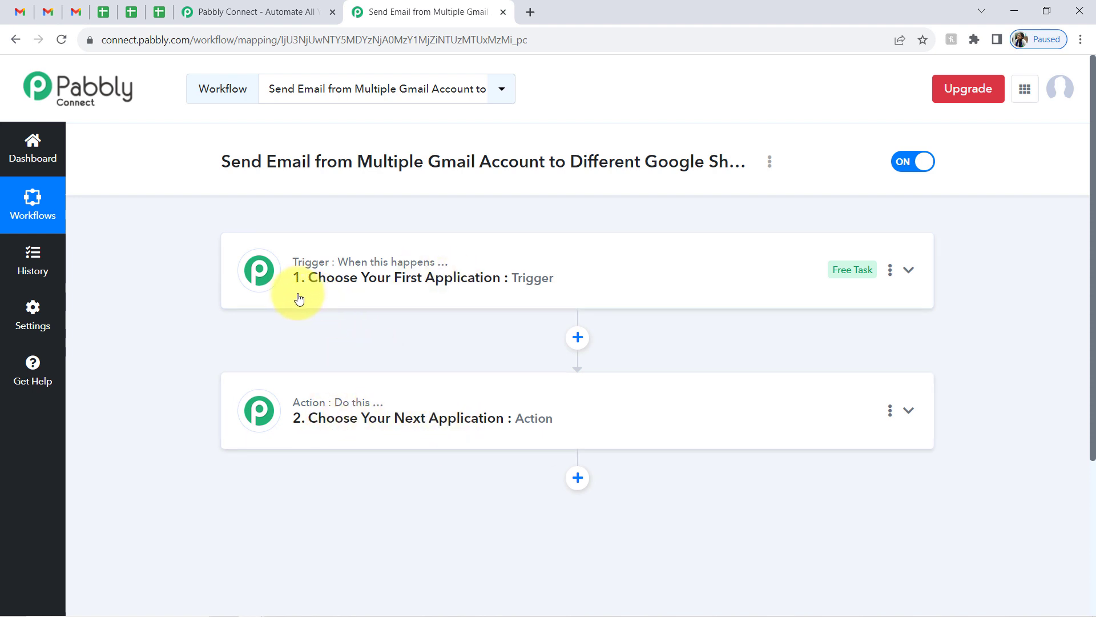
{"action": "mouse_move", "coordinate": [340, 420]}
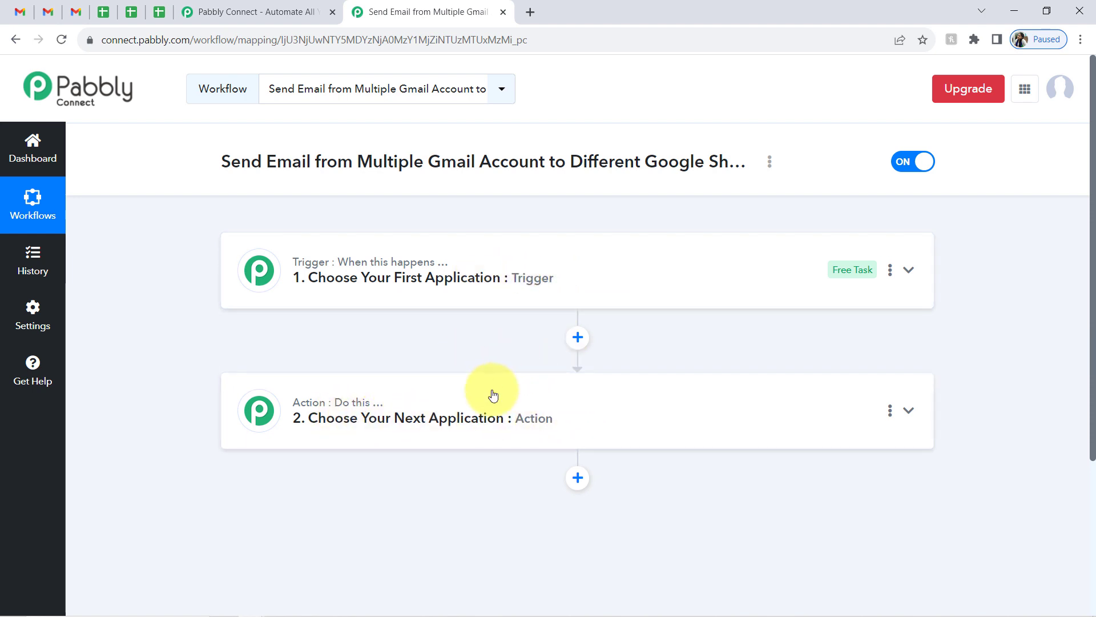
{"action": "triple_click", "coordinate": [371, 166]}
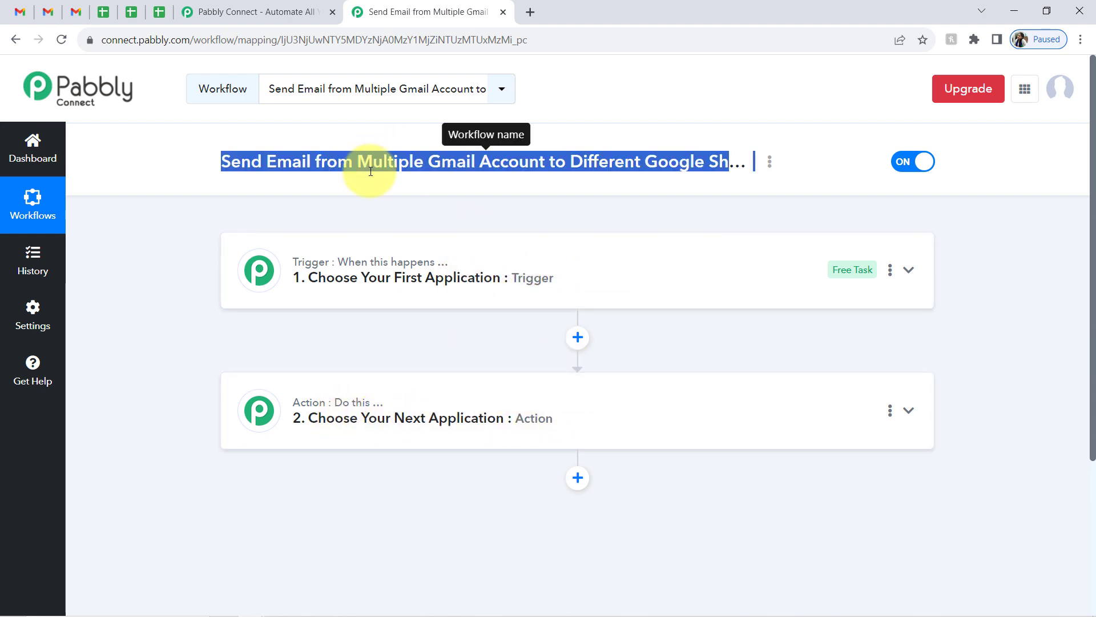
{"action": "left_click_drag", "start_coordinate": [207, 166], "coordinate": [528, 166]}
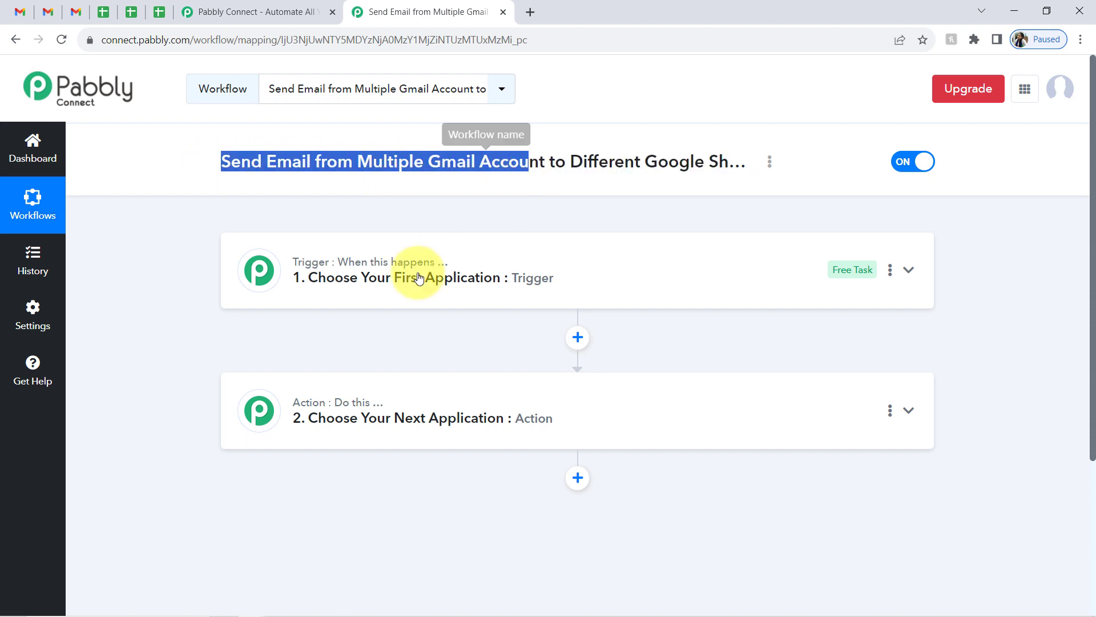
{"action": "left_click", "coordinate": [381, 275]}
{"action": "left_click", "coordinate": [339, 362]}
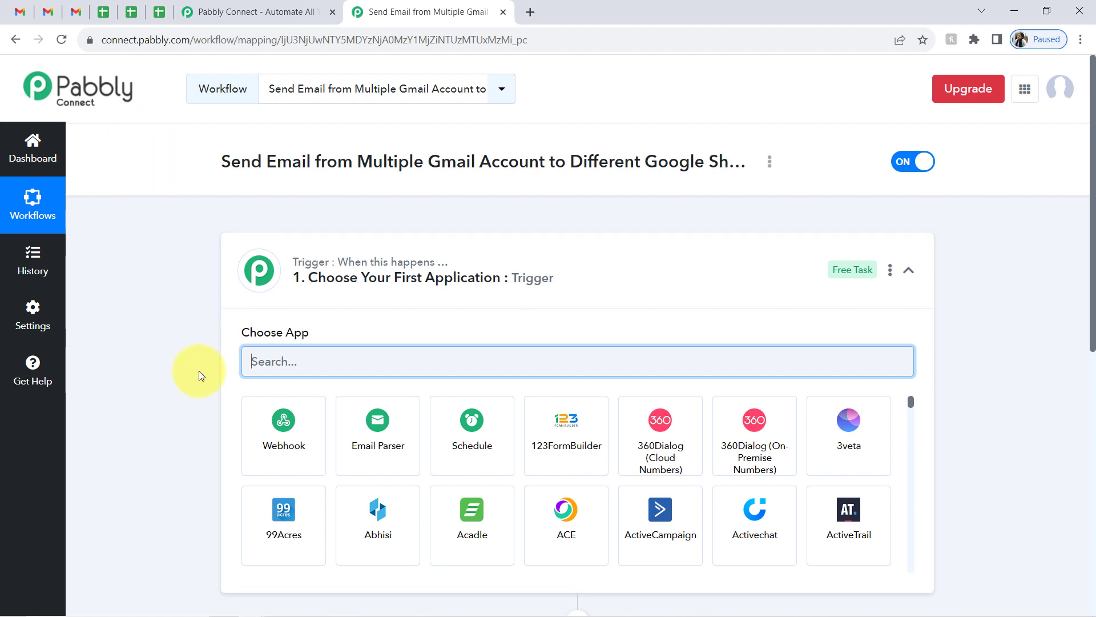
{"action": "left_click", "coordinate": [390, 449]}
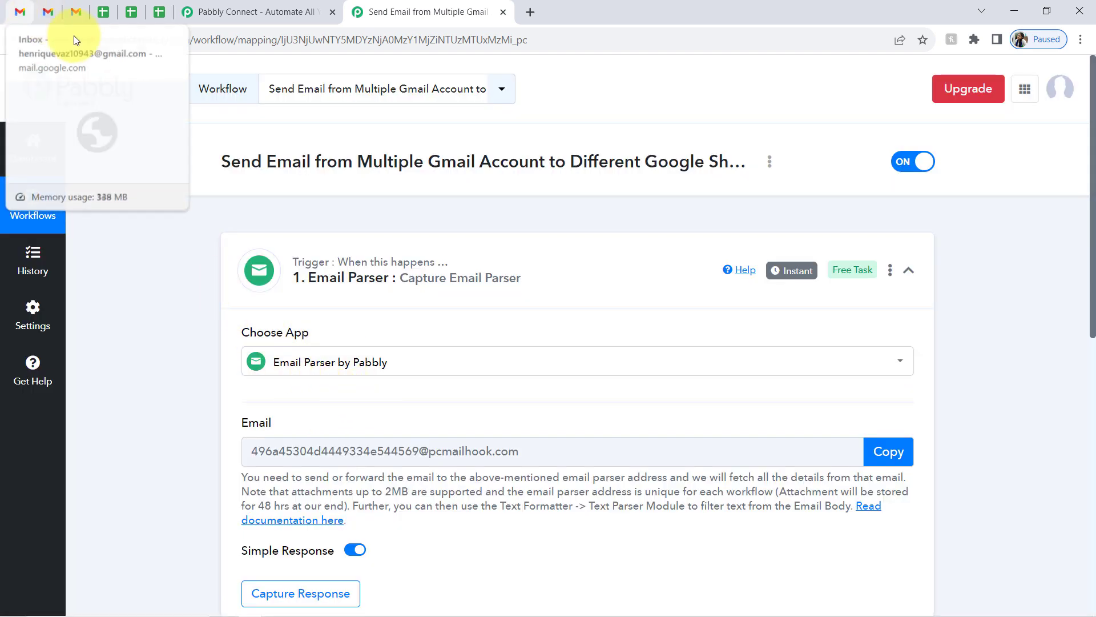
- Copy the unique email parser address generated for the workflow's trigger
{"action": "mouse_move", "coordinate": [364, 272]}
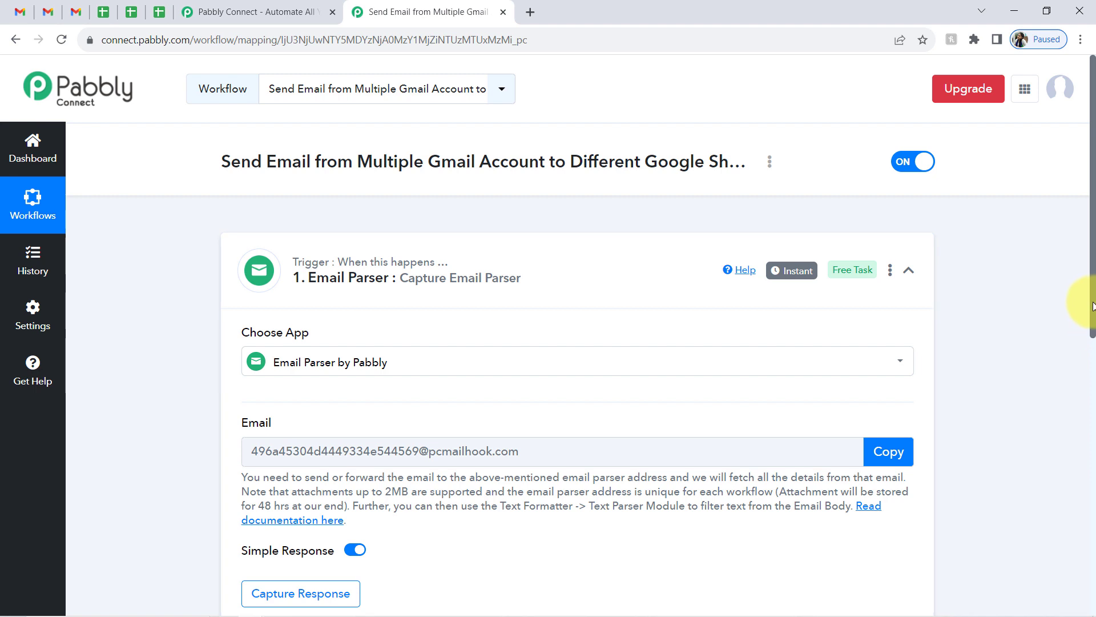
{"action": "scroll", "coordinate": [1085, 312], "scroll_direction": "down", "scroll_amount": 3}
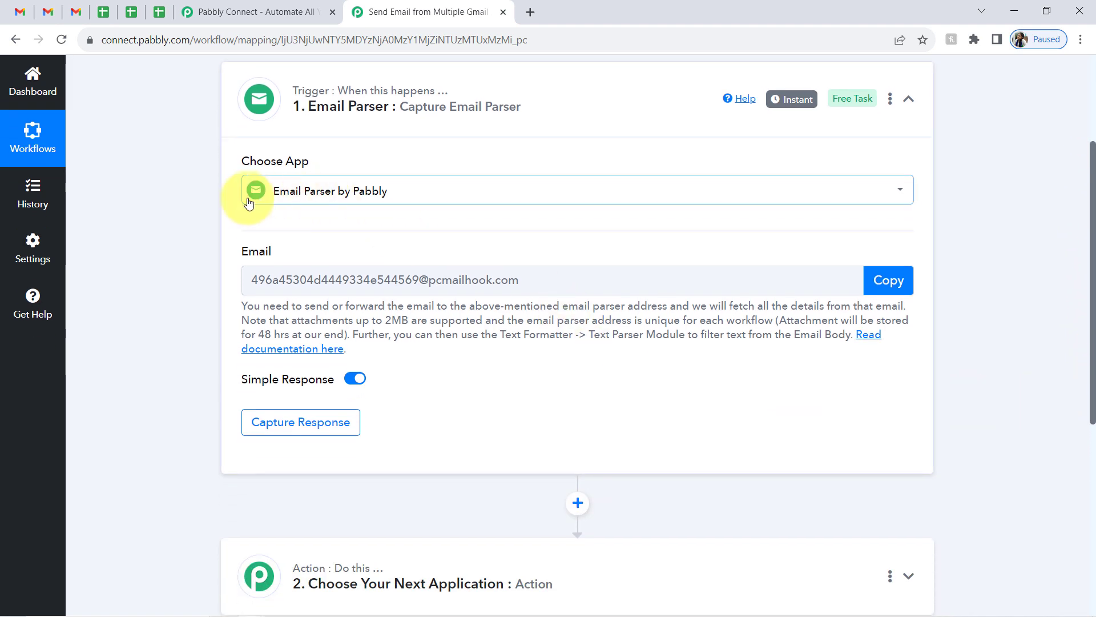
{"action": "left_click_drag", "start_coordinate": [234, 252], "coordinate": [284, 254]}
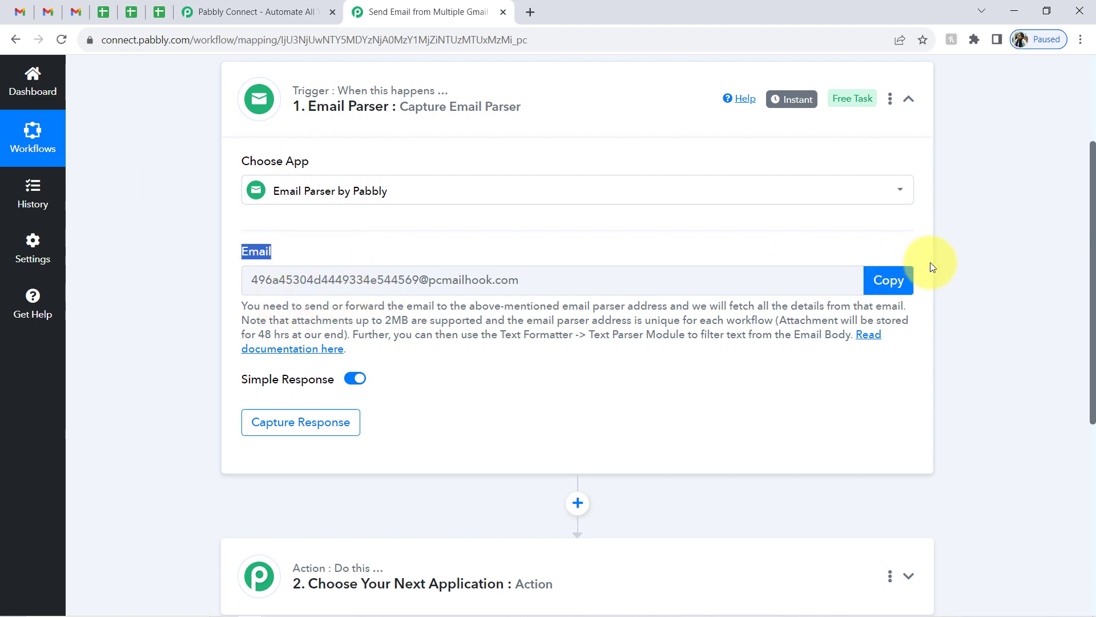
{"action": "left_click", "coordinate": [886, 278]}
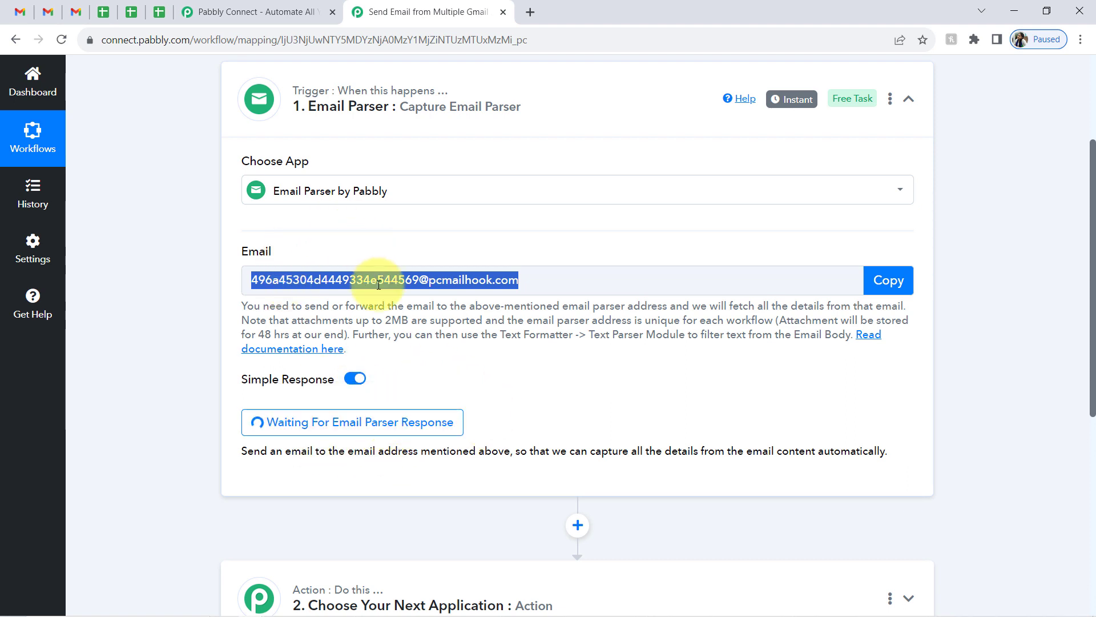
- Switch to the first Gmail account and open its full settings page
{"action": "left_click", "coordinate": [5, 13]}
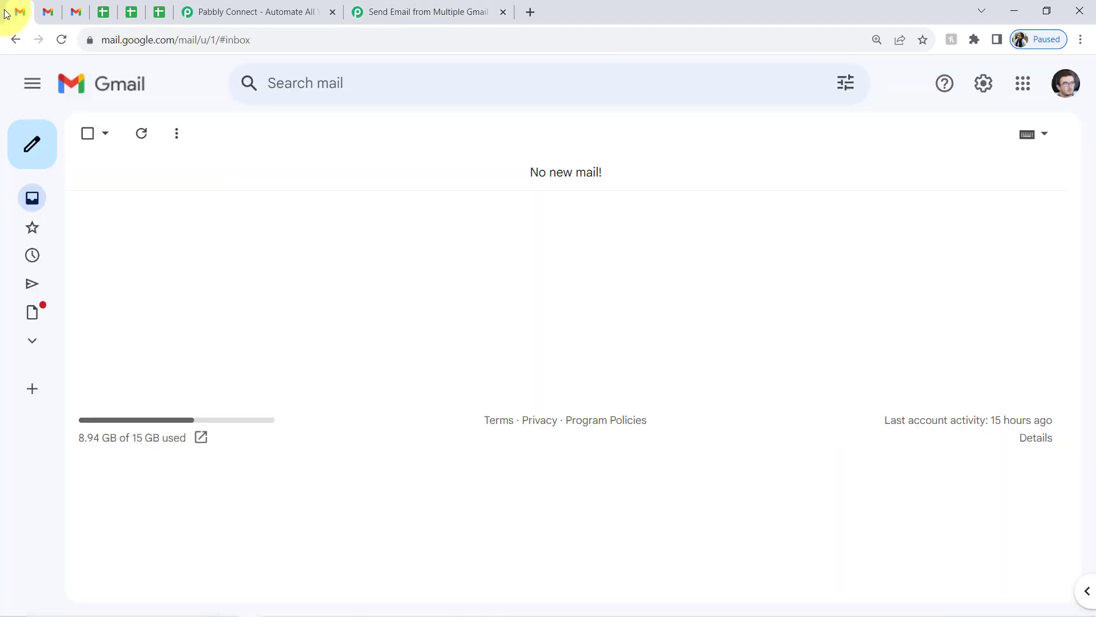
{"action": "left_click", "coordinate": [983, 84]}
{"action": "left_click", "coordinate": [982, 84]}
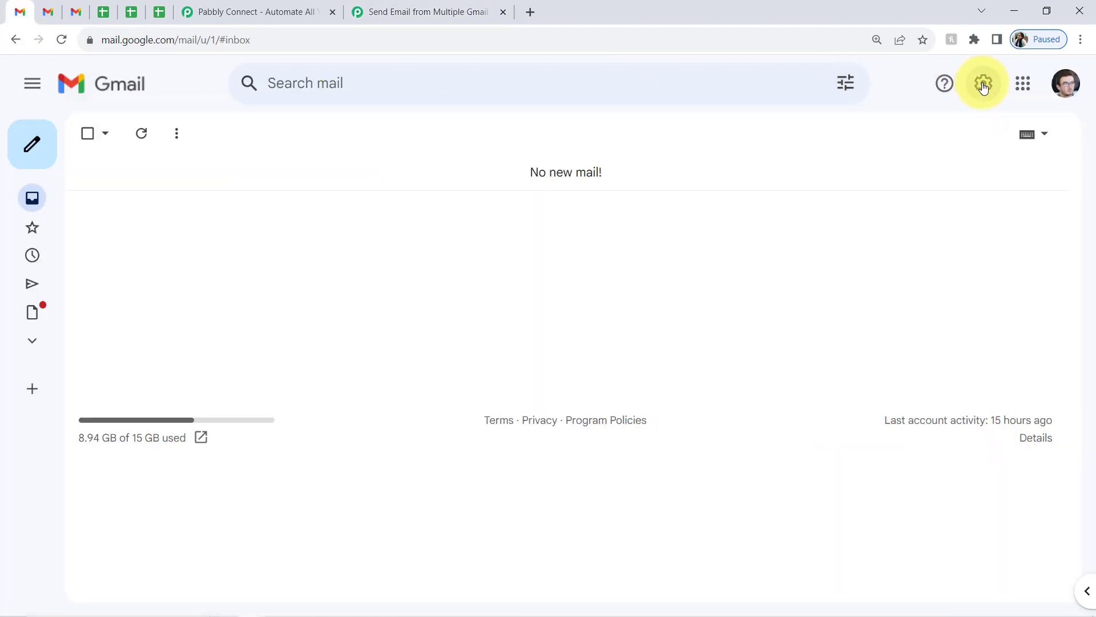
{"action": "left_click", "coordinate": [982, 83]}
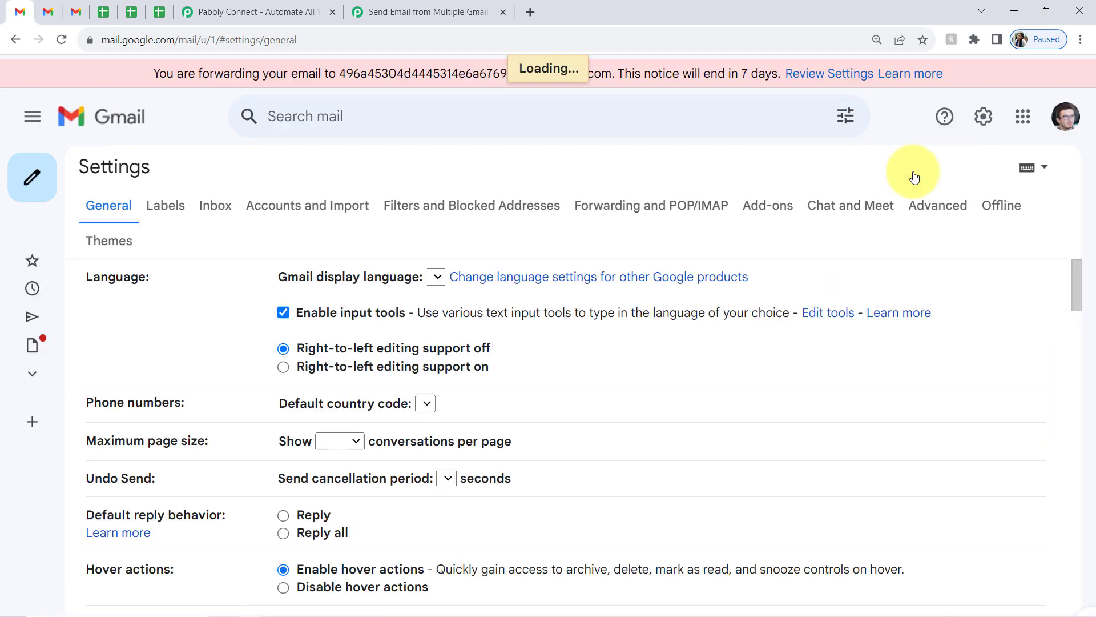
- Remove the existing forwarding address from the first Gmail account's Forwarding and POP/IMAP settings and confirm its removal
{"action": "left_click", "coordinate": [637, 214]}
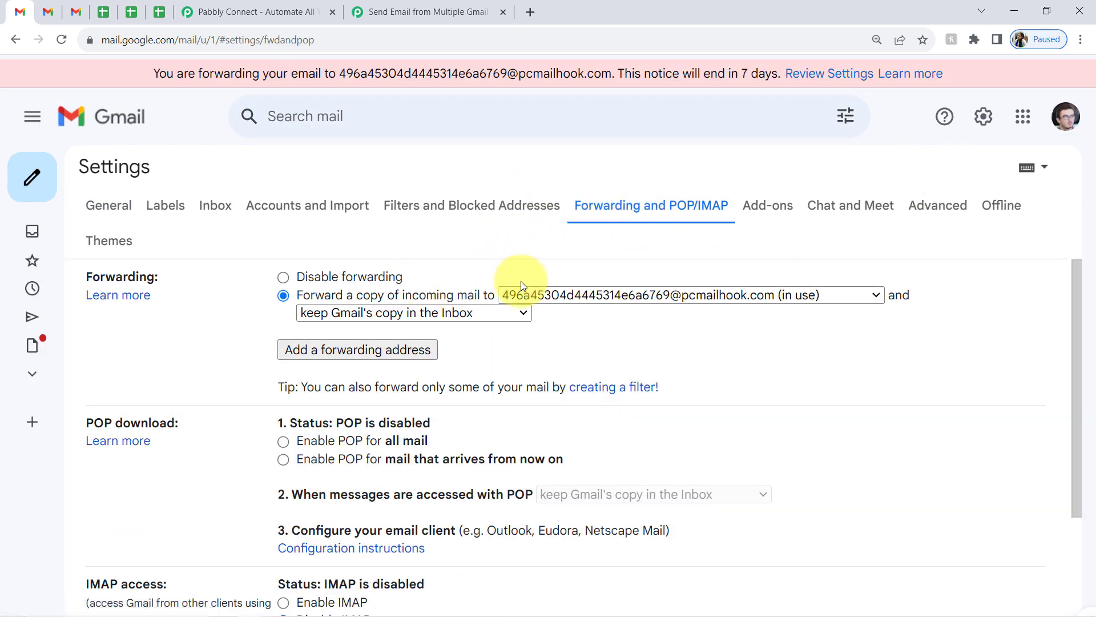
{"action": "left_click", "coordinate": [628, 296]}
{"action": "left_click", "coordinate": [524, 345]}
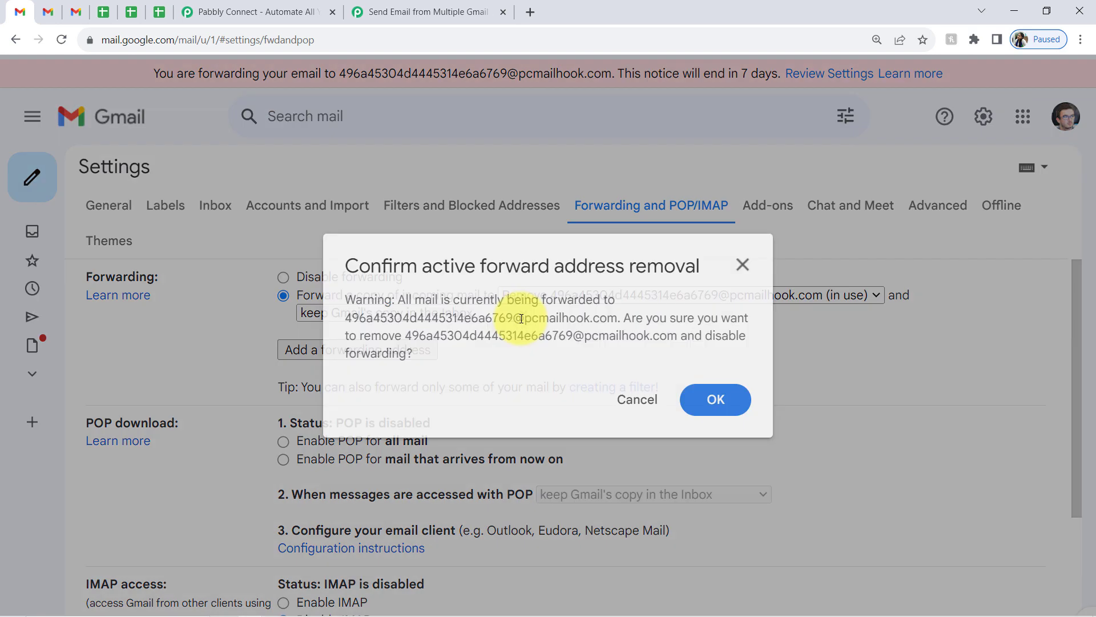
{"action": "left_click", "coordinate": [722, 400]}
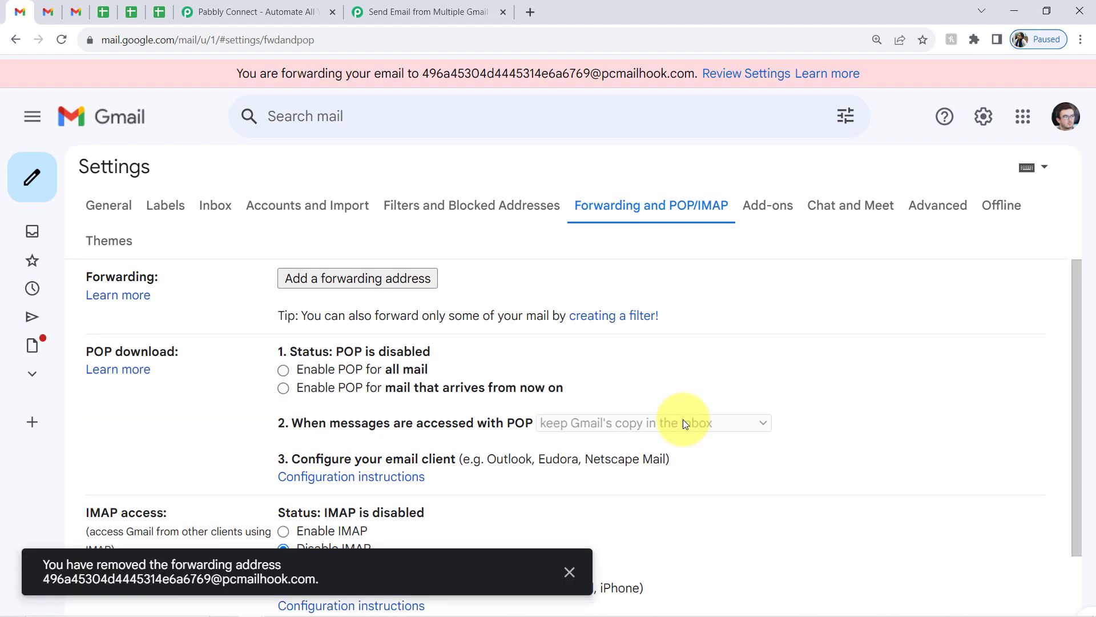
- Add the email parser address copied from the Pabbly Connect workflow as a new forwarding address in Gmail and proceed with the request
{"action": "left_click", "coordinate": [321, 278]}
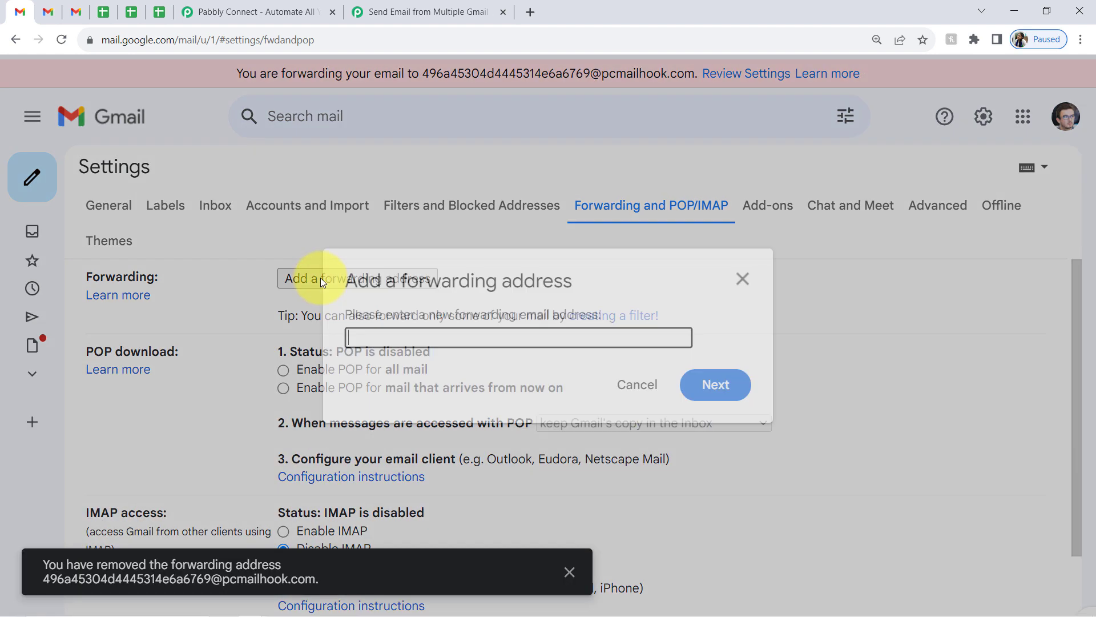
{"action": "left_click", "coordinate": [374, 4]}
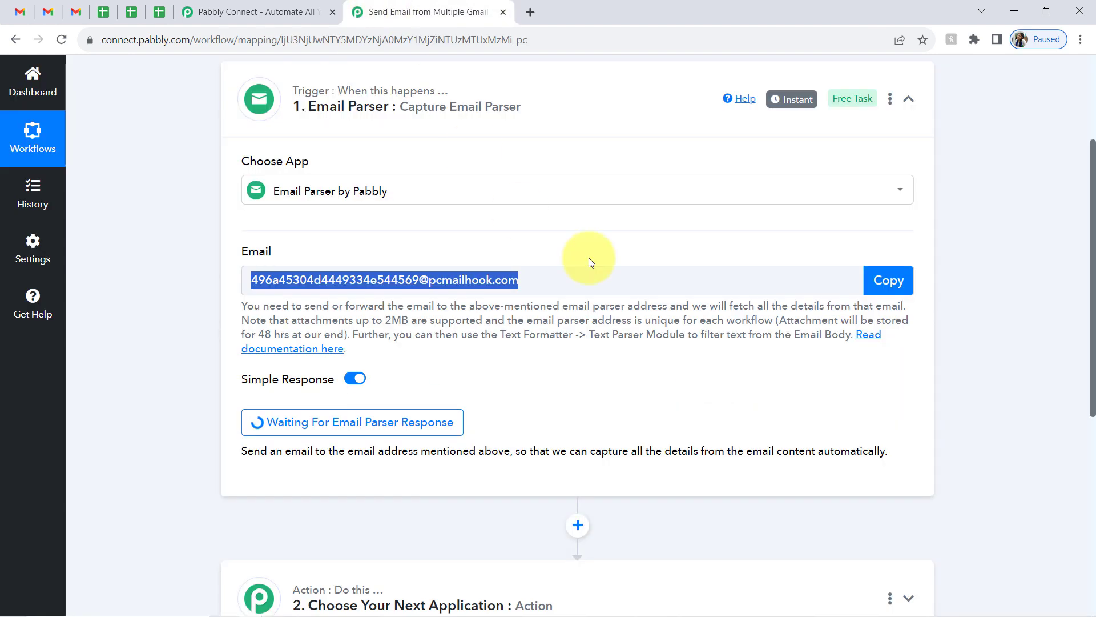
{"action": "left_click", "coordinate": [863, 286]}
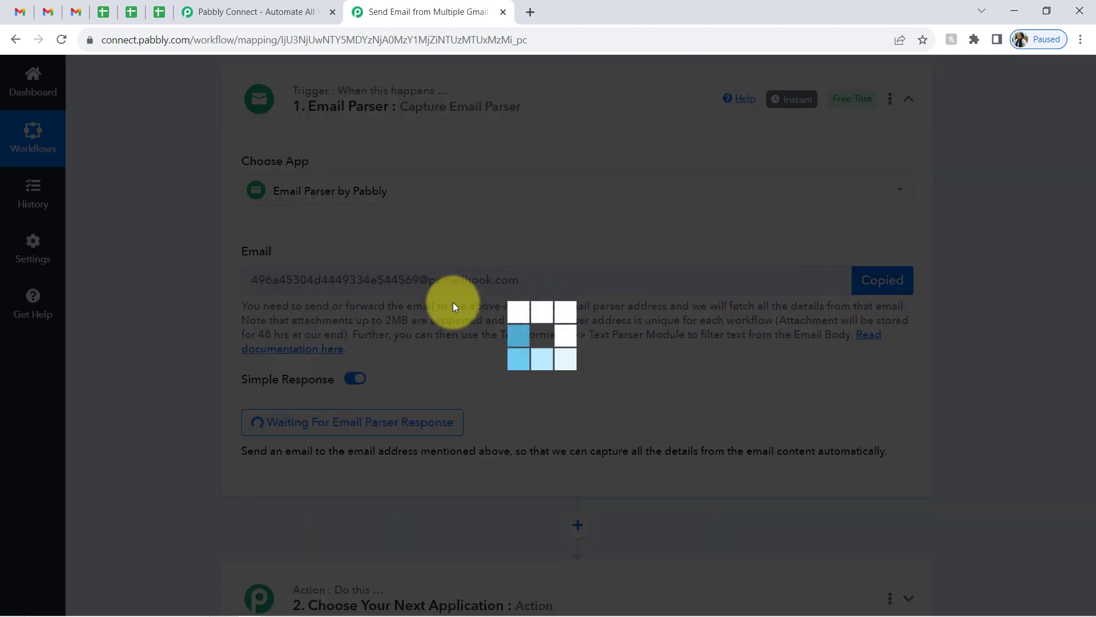
{"action": "left_click", "coordinate": [22, 21]}
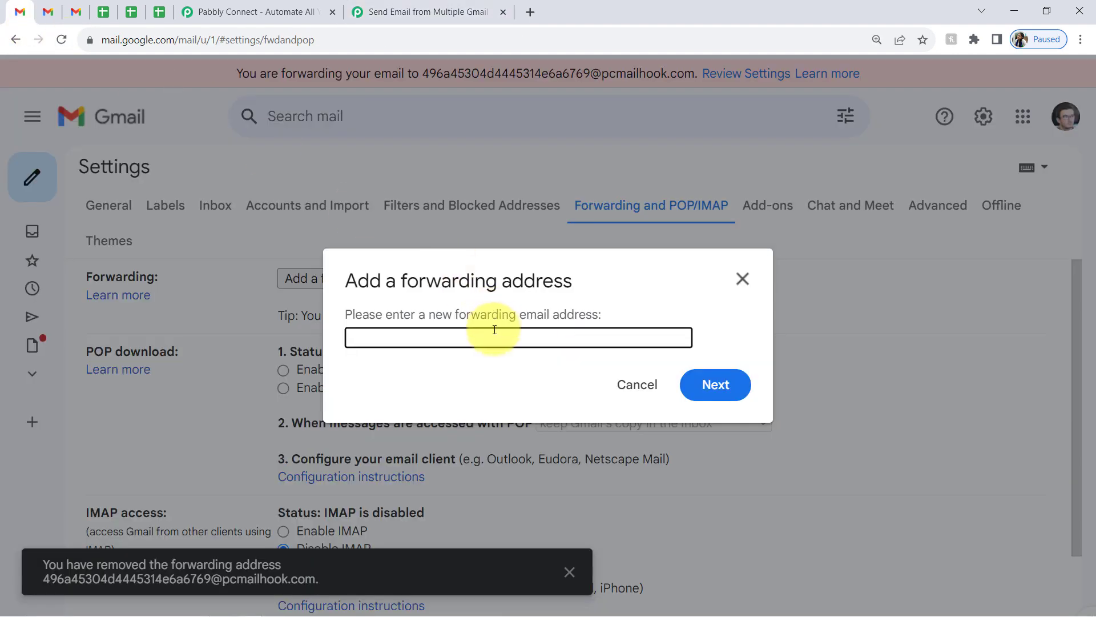
{"action": "key", "text": "ctrl+v"}
{"action": "left_click", "coordinate": [732, 390]}
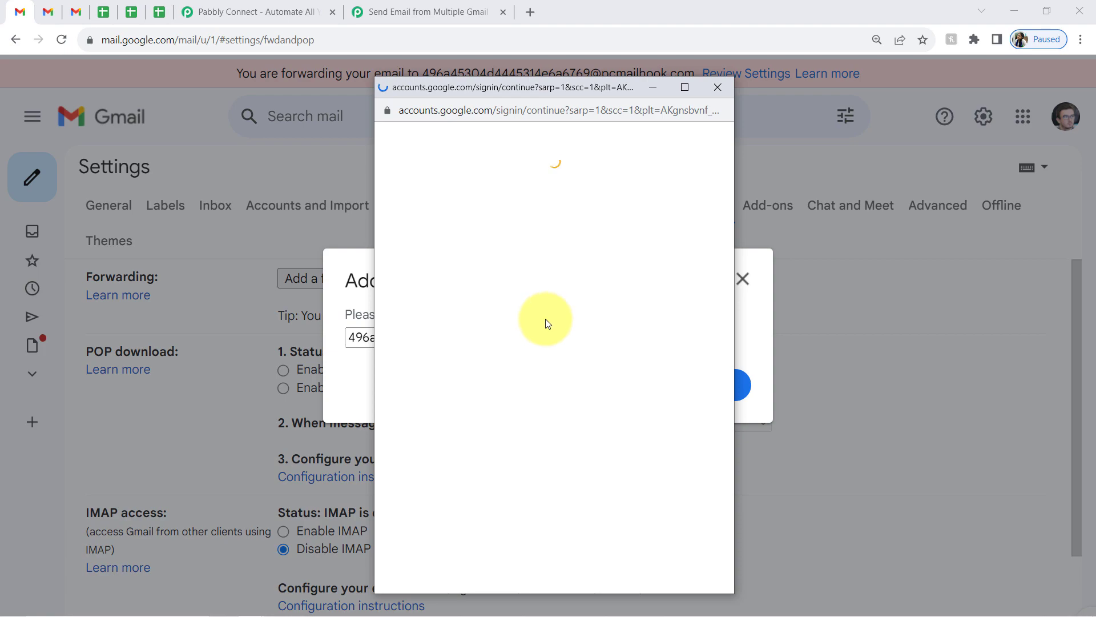
{"action": "left_click", "coordinate": [429, 5]}
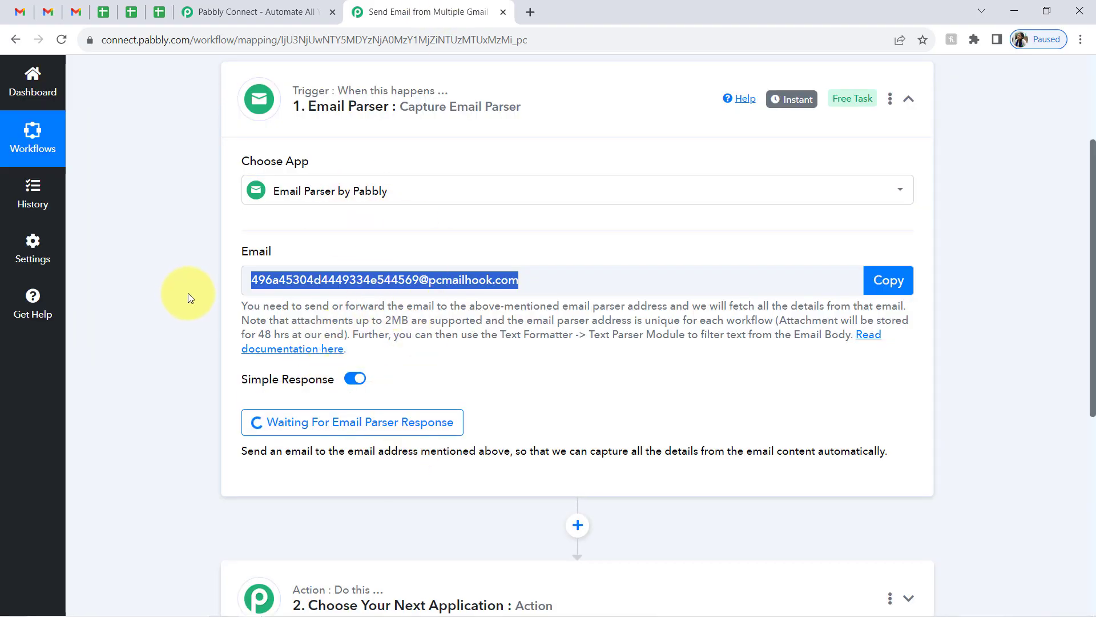
{"action": "left_click", "coordinate": [20, 12]}
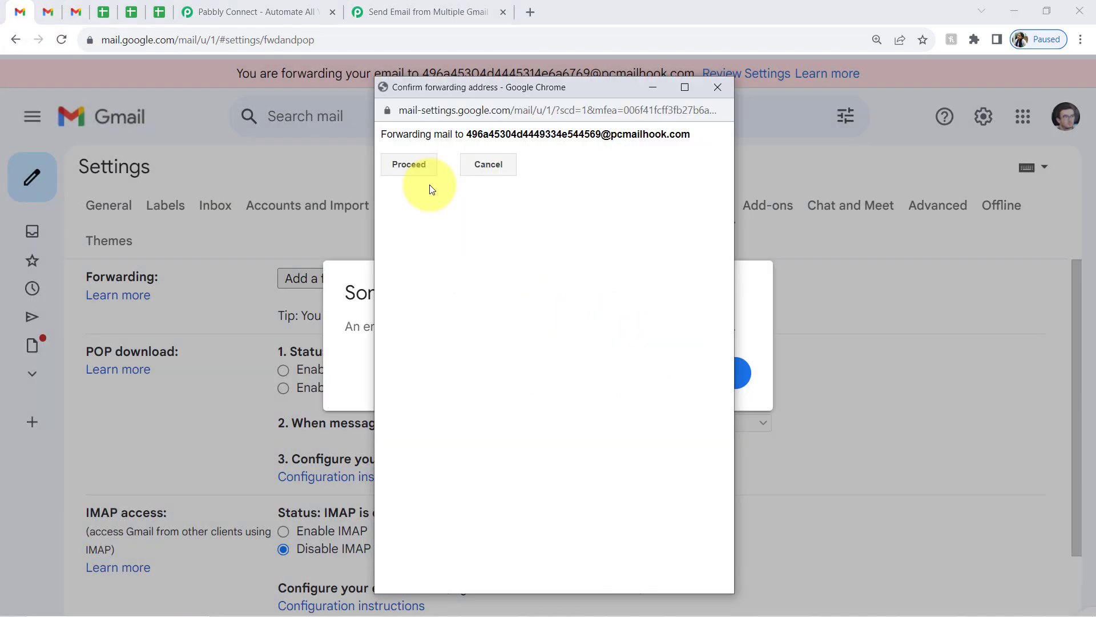
{"action": "left_click", "coordinate": [409, 165]}
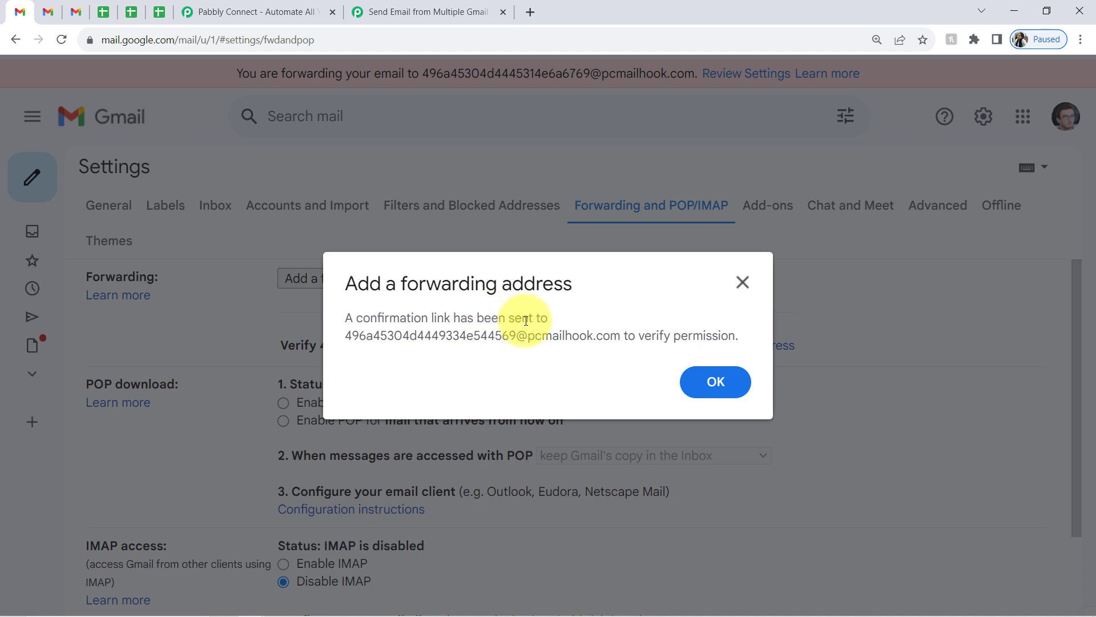
{"action": "left_click_drag", "start_coordinate": [461, 337], "coordinate": [735, 336]}
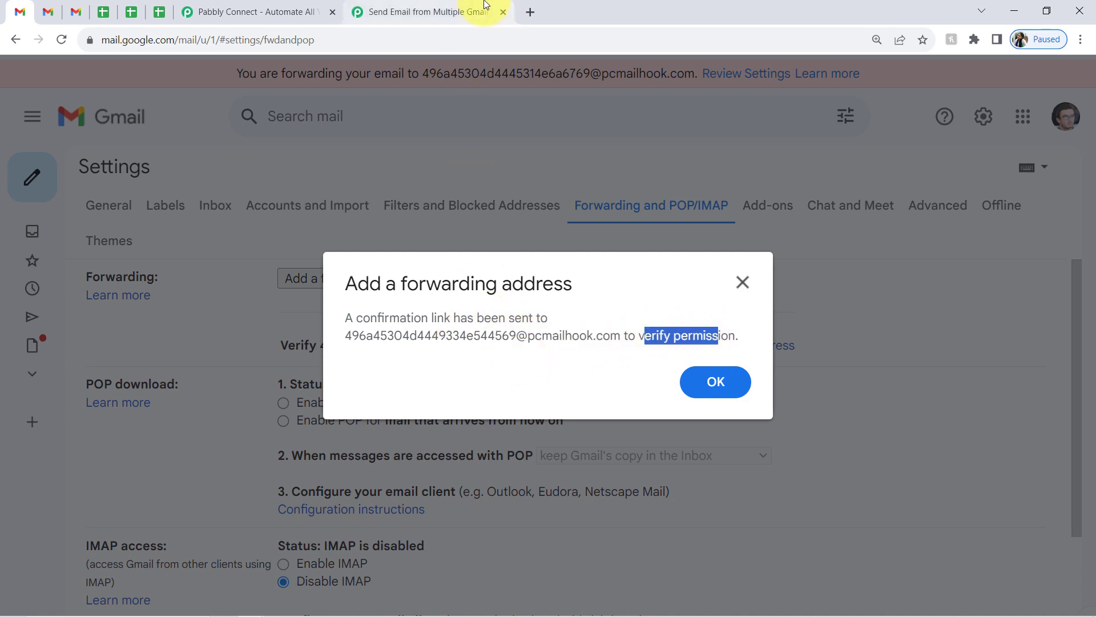
- Switch to the Pabbly Connect workflow and enlarge the Body Text value of the captured Email Parser response
{"action": "left_click", "coordinate": [417, 6]}
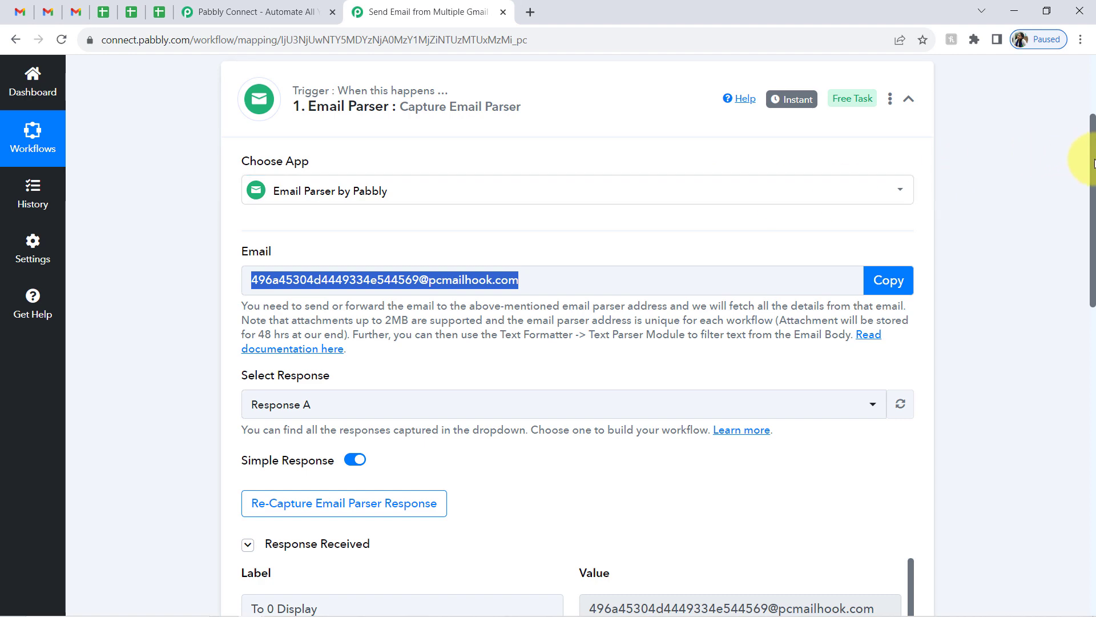
{"action": "left_click_drag", "start_coordinate": [1093, 163], "coordinate": [1093, 247]}
{"action": "scroll", "coordinate": [1093, 268], "scroll_direction": "down", "scroll_amount": 1}
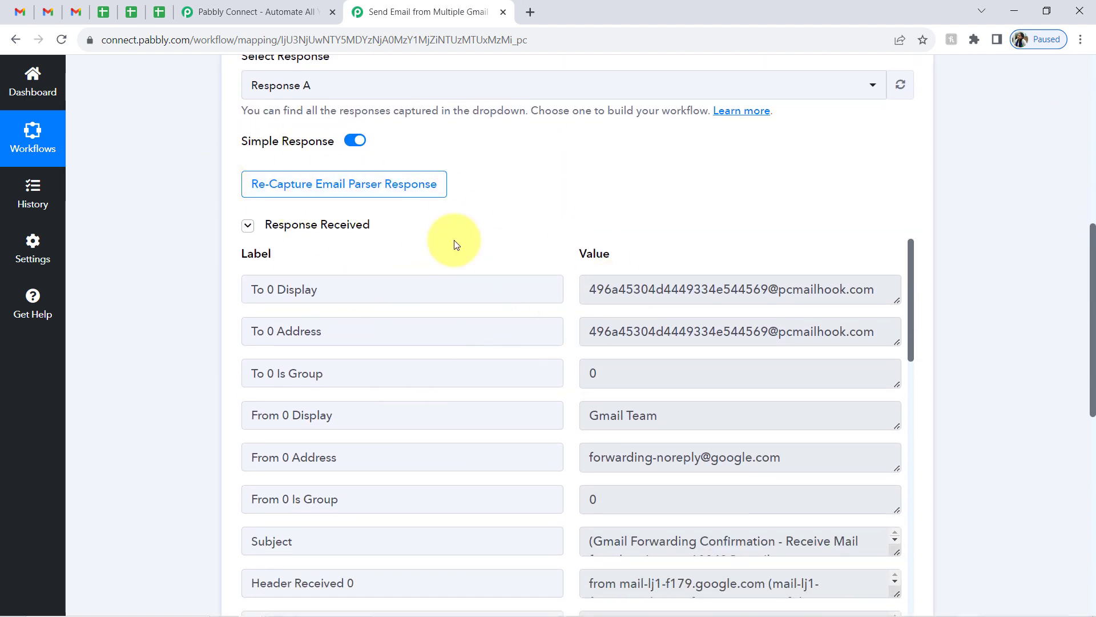
{"action": "left_click_drag", "start_coordinate": [911, 248], "coordinate": [912, 609]}
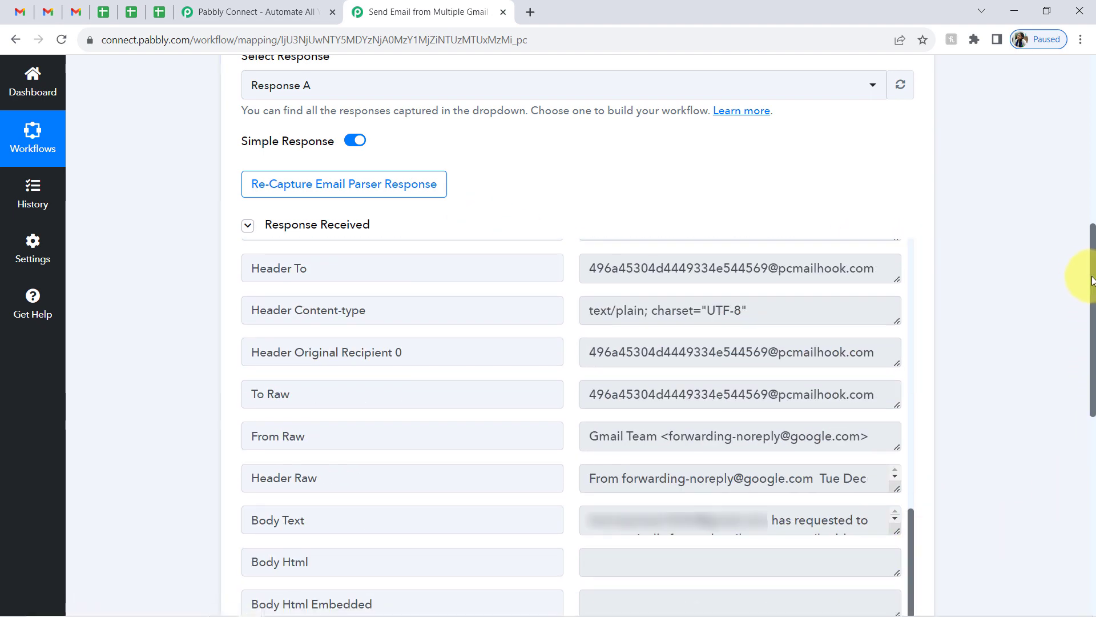
{"action": "left_click_drag", "start_coordinate": [1092, 269], "coordinate": [1082, 372]}
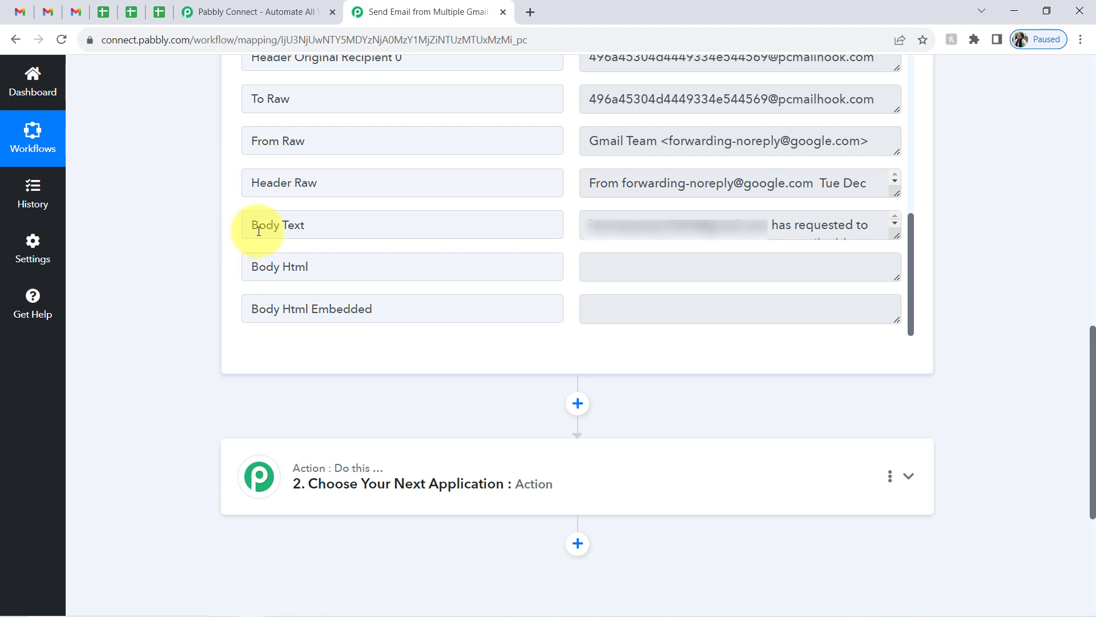
{"action": "left_click_drag", "start_coordinate": [259, 231], "coordinate": [311, 227]}
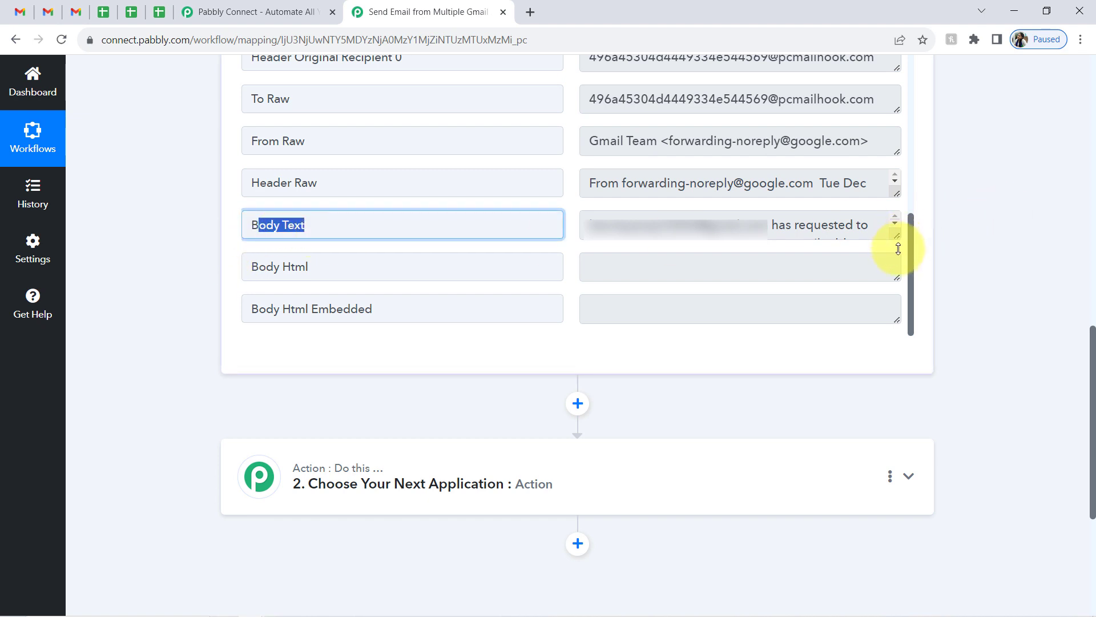
{"action": "left_click_drag", "start_coordinate": [898, 249], "coordinate": [902, 361]}
{"action": "left_click_drag", "start_coordinate": [894, 236], "coordinate": [897, 255]}
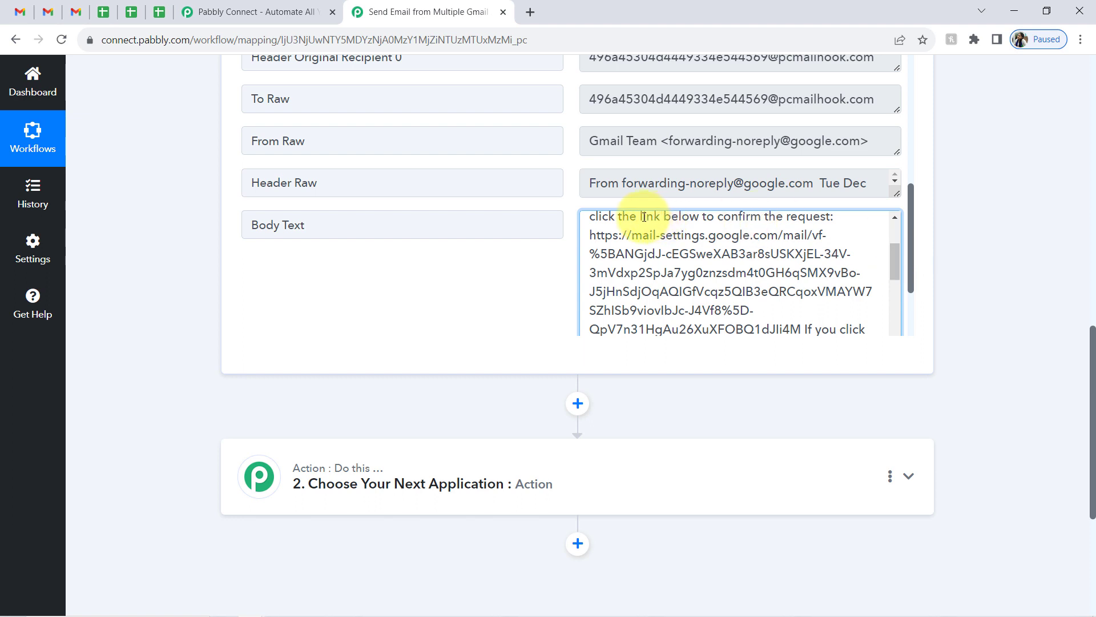
- Copy the forwarding confirmation link from the Body Text value of the captured response
{"action": "left_click_drag", "start_coordinate": [644, 217], "coordinate": [649, 225]}
{"action": "left_click", "coordinate": [734, 313]}
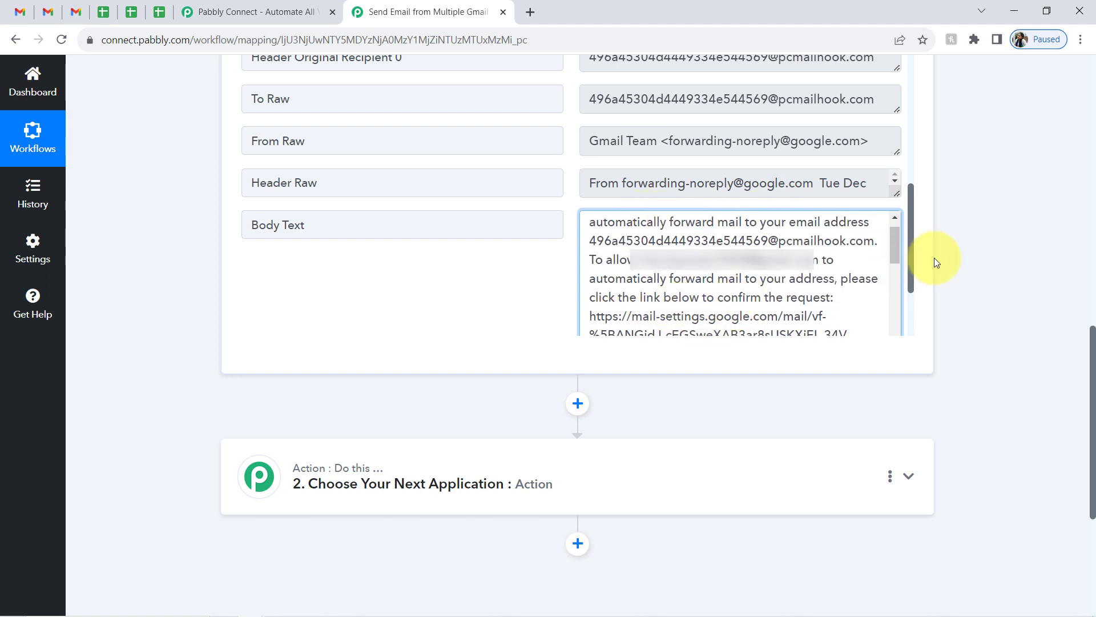
{"action": "left_click_drag", "start_coordinate": [898, 245], "coordinate": [898, 262]}
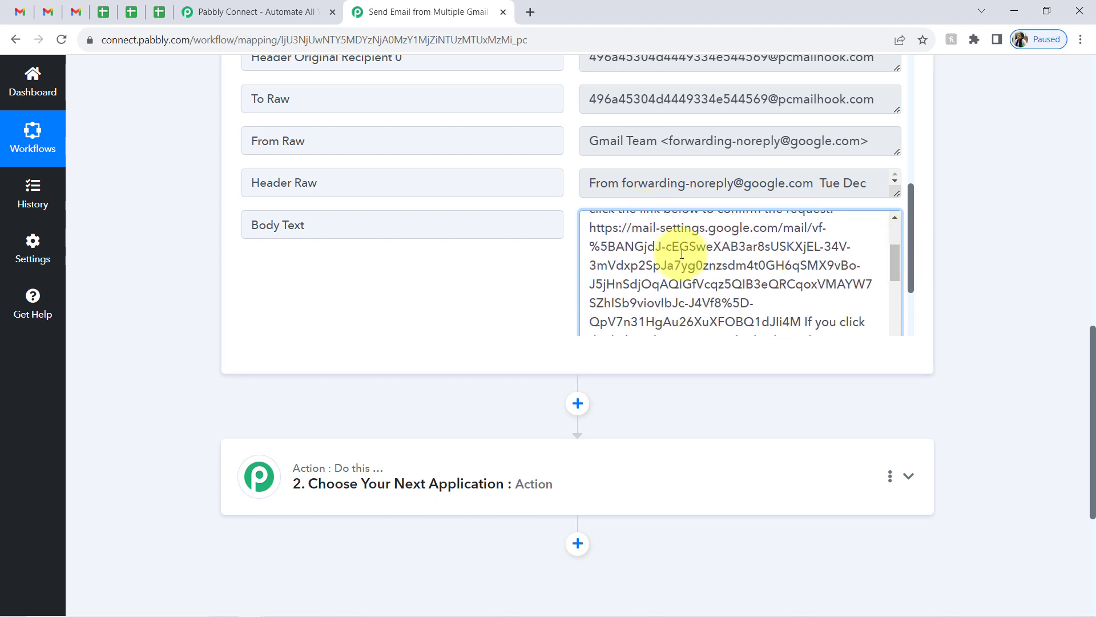
{"action": "left_click_drag", "start_coordinate": [593, 229], "coordinate": [794, 318]}
{"action": "key", "text": "ctrl+c"}
- Open the copied confirmation link in a new browser tab, confirm the mail forwarding, and close that tab
{"action": "key", "text": "ctrl+t"}
{"action": "key", "text": "ctrl+v"}
{"action": "key", "text": "Return"}
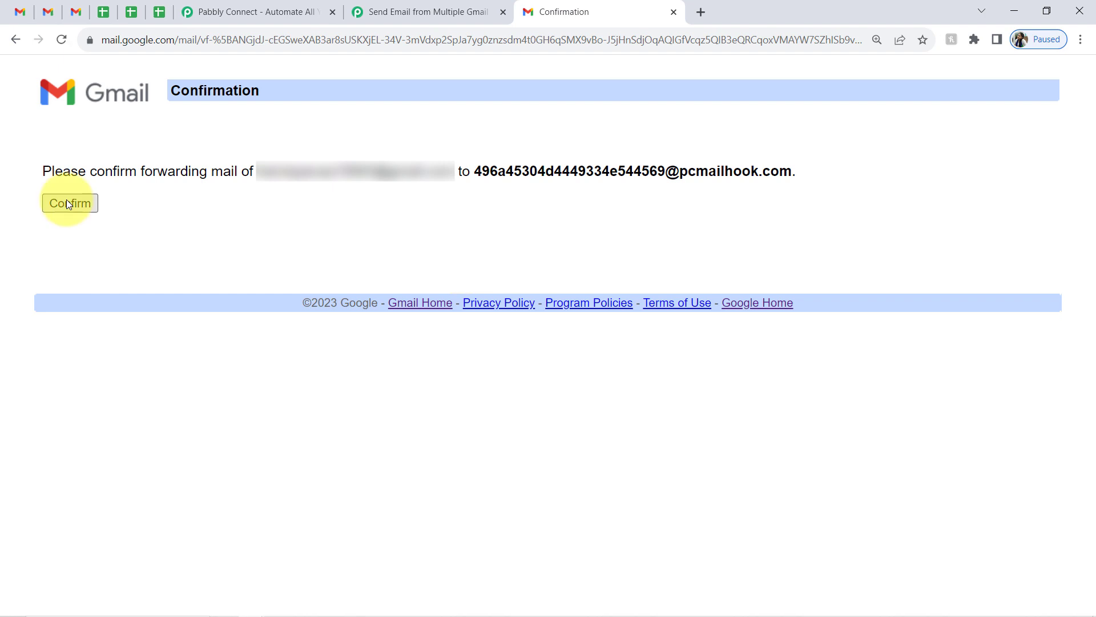
{"action": "left_click", "coordinate": [66, 199]}
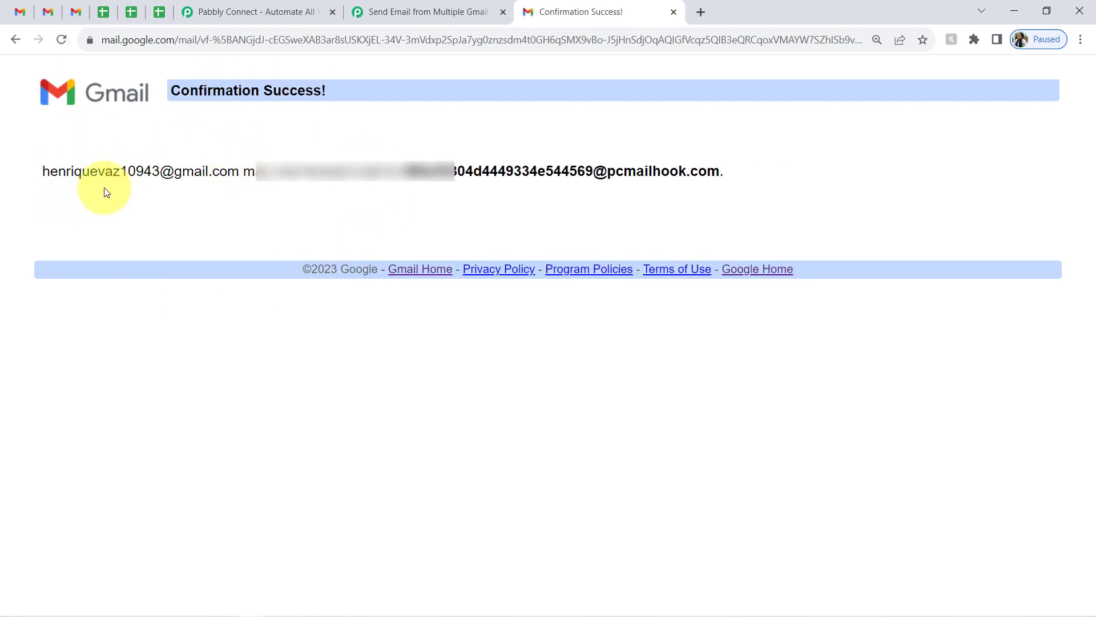
{"action": "left_click", "coordinate": [673, 11]}
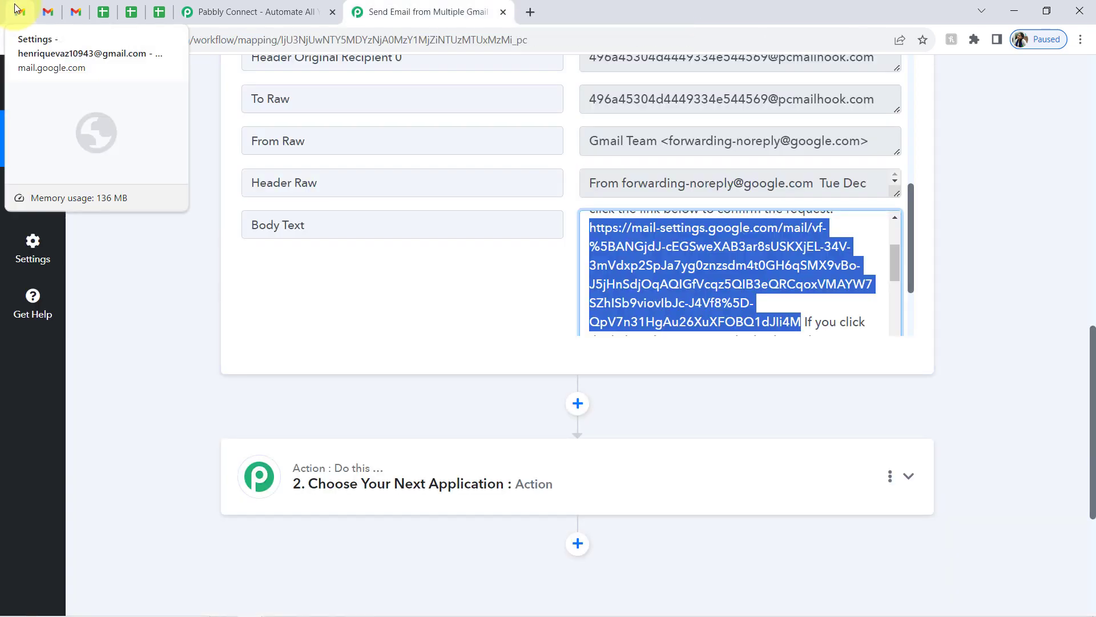
- Return to the first Gmail account, dismiss the open forwarding dialogs, and reload the Forwarding and POP/IMAP settings
{"action": "left_click", "coordinate": [17, 8]}
{"action": "left_click", "coordinate": [697, 382]}
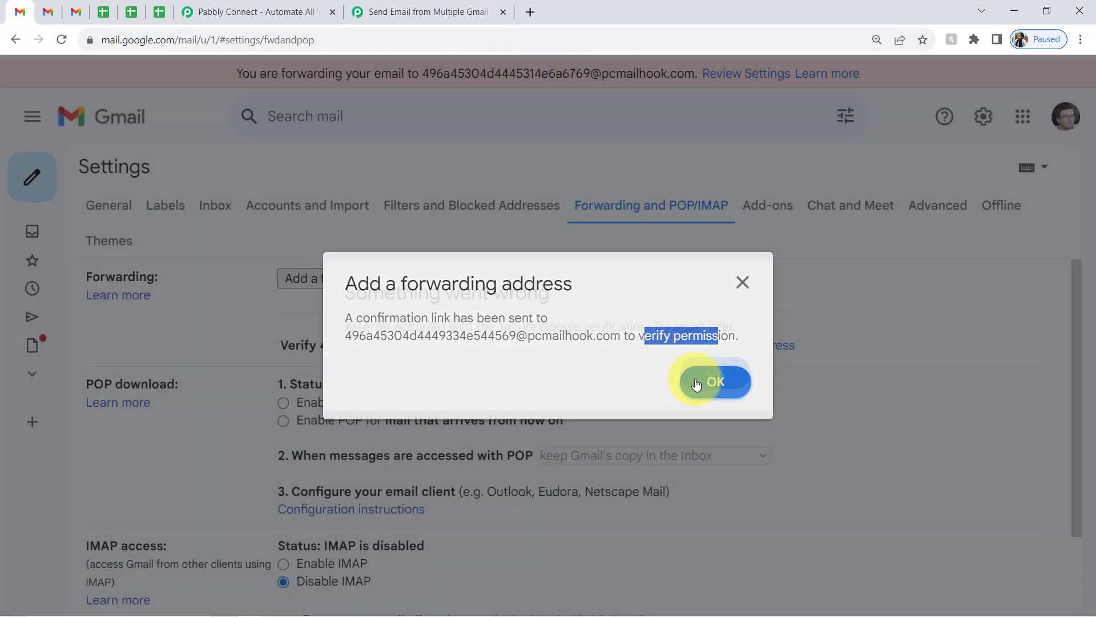
{"action": "left_click", "coordinate": [725, 372]}
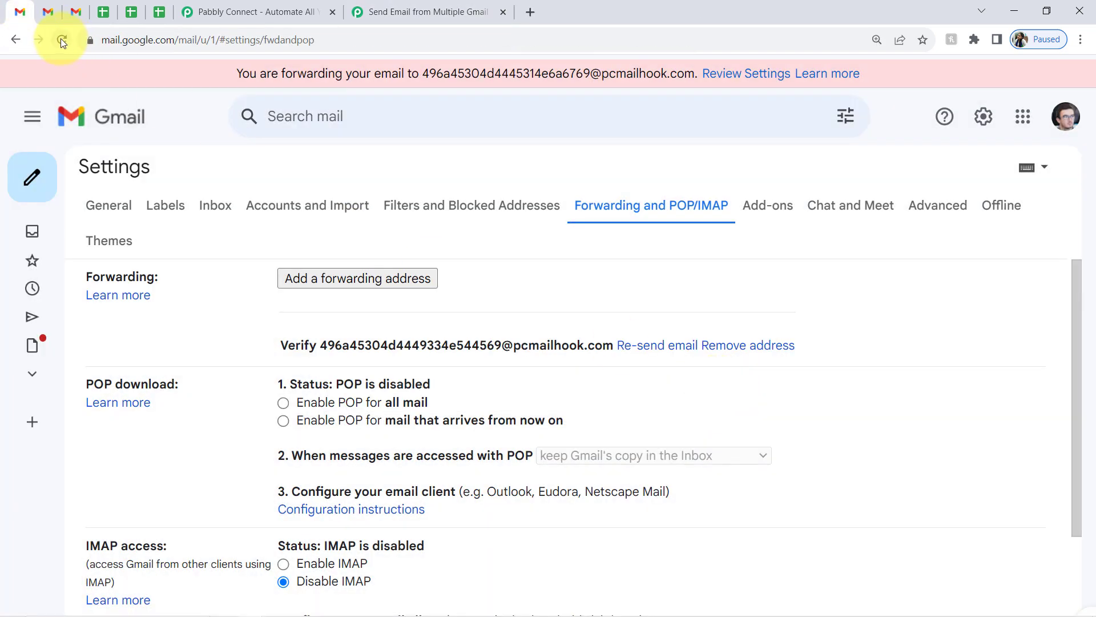
{"action": "left_click", "coordinate": [62, 39]}
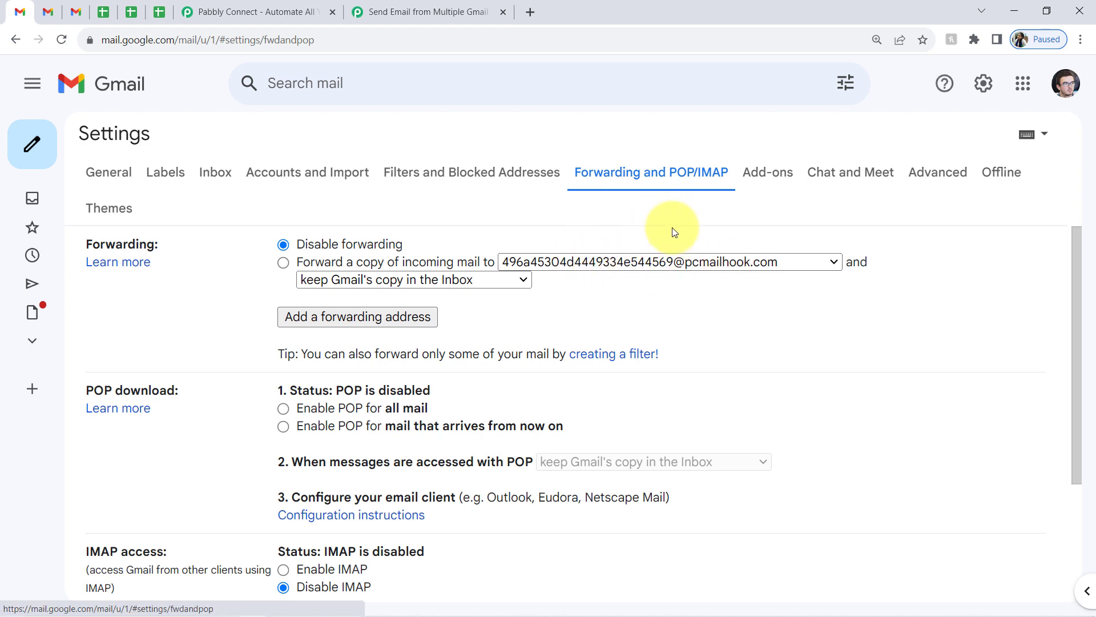
- Enable forwarding a copy of incoming mail to the email parser address and save the Gmail settings changes
{"action": "left_click", "coordinate": [283, 264]}
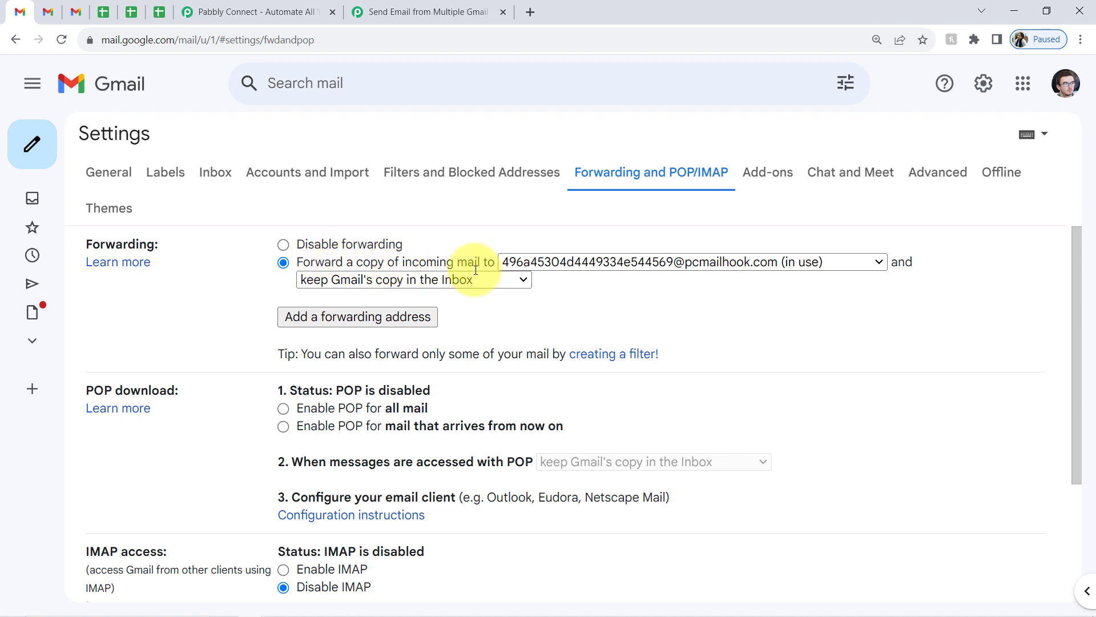
{"action": "left_click_drag", "start_coordinate": [1077, 269], "coordinate": [1077, 433]}
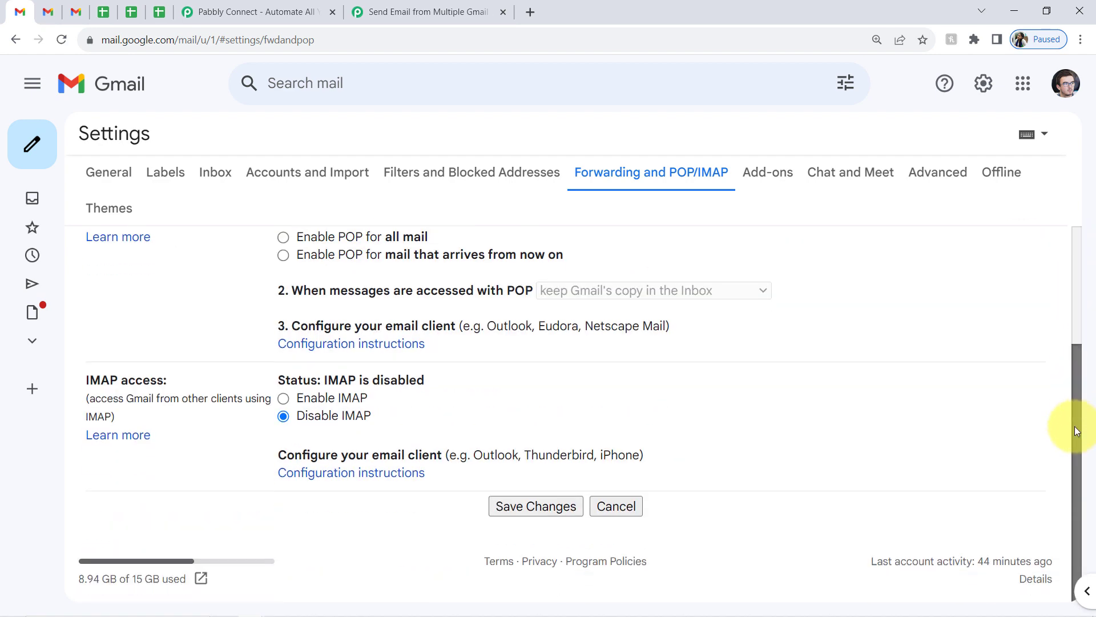
{"action": "left_click", "coordinate": [536, 507]}
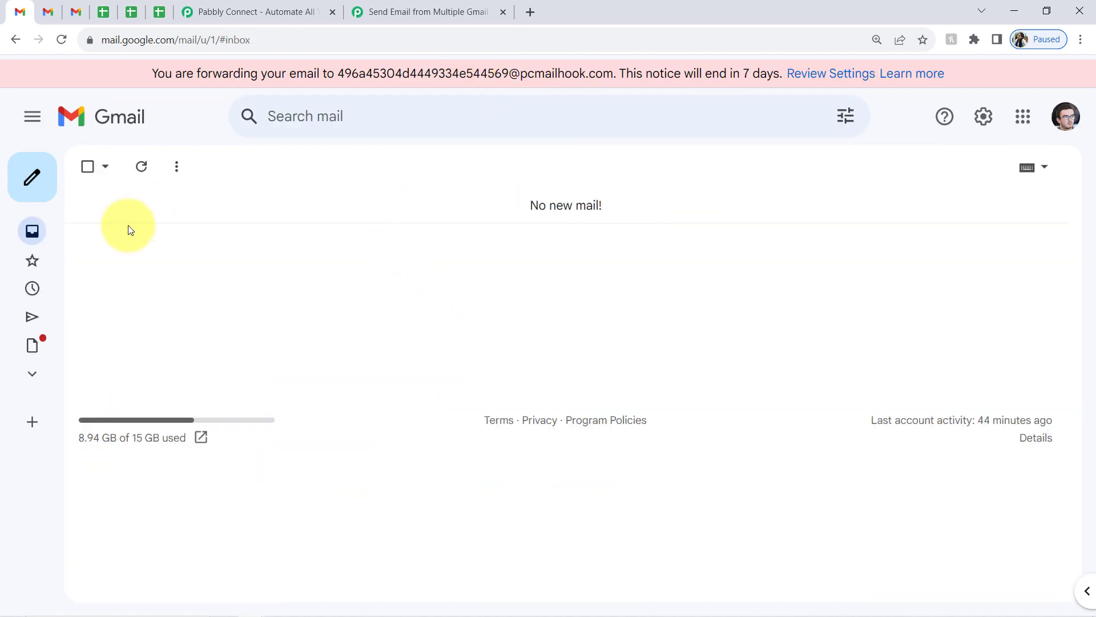
- Start re-capturing the Email Parser response in the Pabbly Connect workflow and return to the first Gmail account's inbox
{"action": "left_click", "coordinate": [352, 7]}
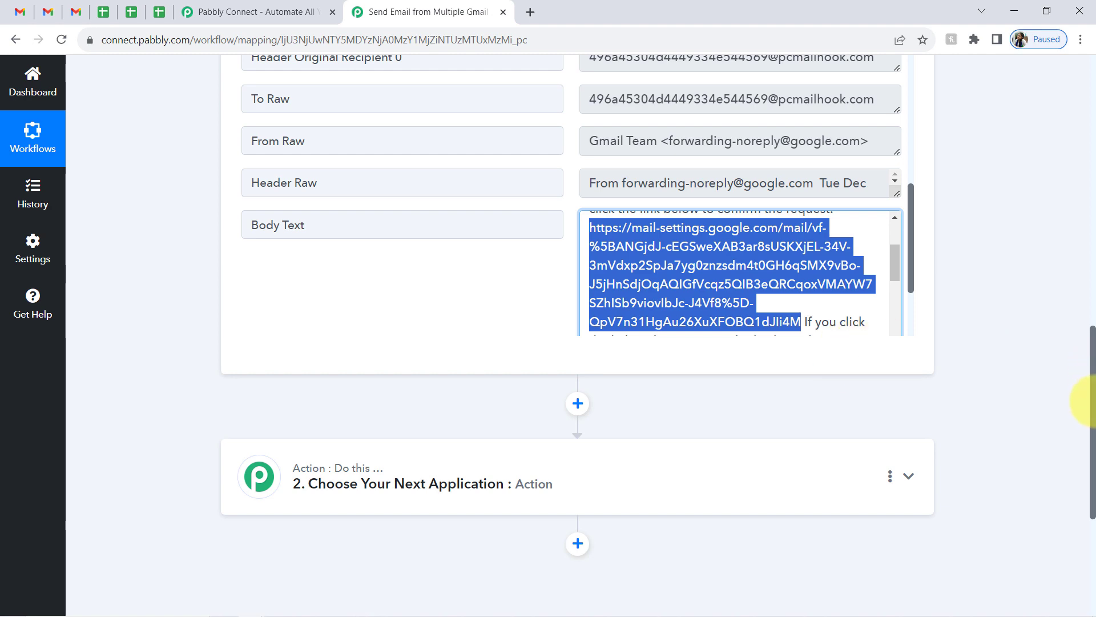
{"action": "left_click_drag", "start_coordinate": [1090, 394], "coordinate": [1070, 171]}
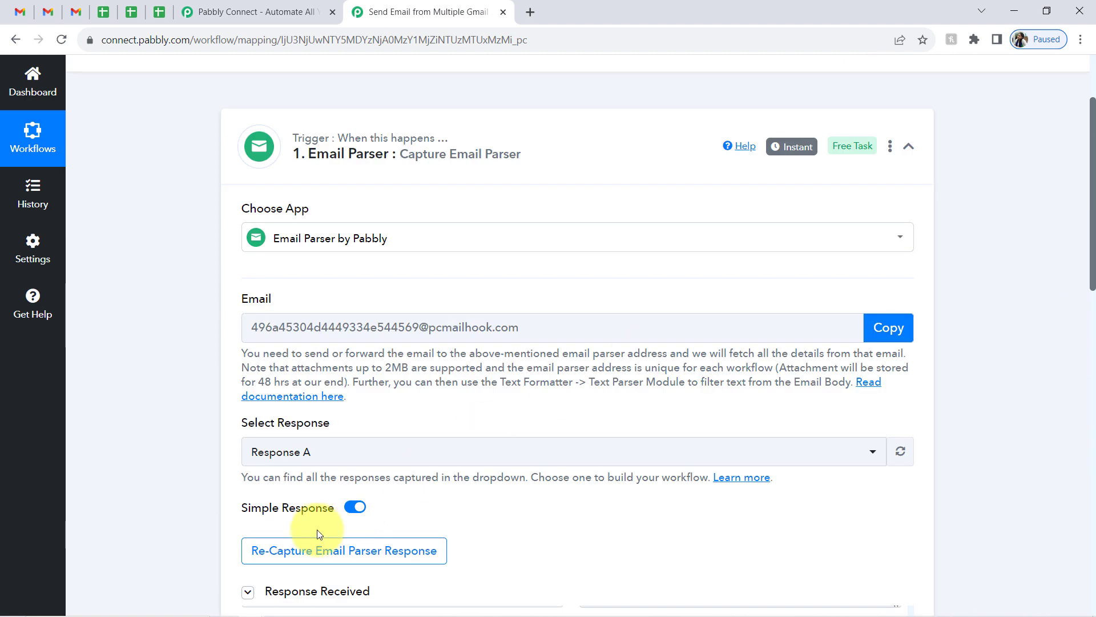
{"action": "left_click", "coordinate": [294, 561]}
{"action": "left_click", "coordinate": [506, 425]}
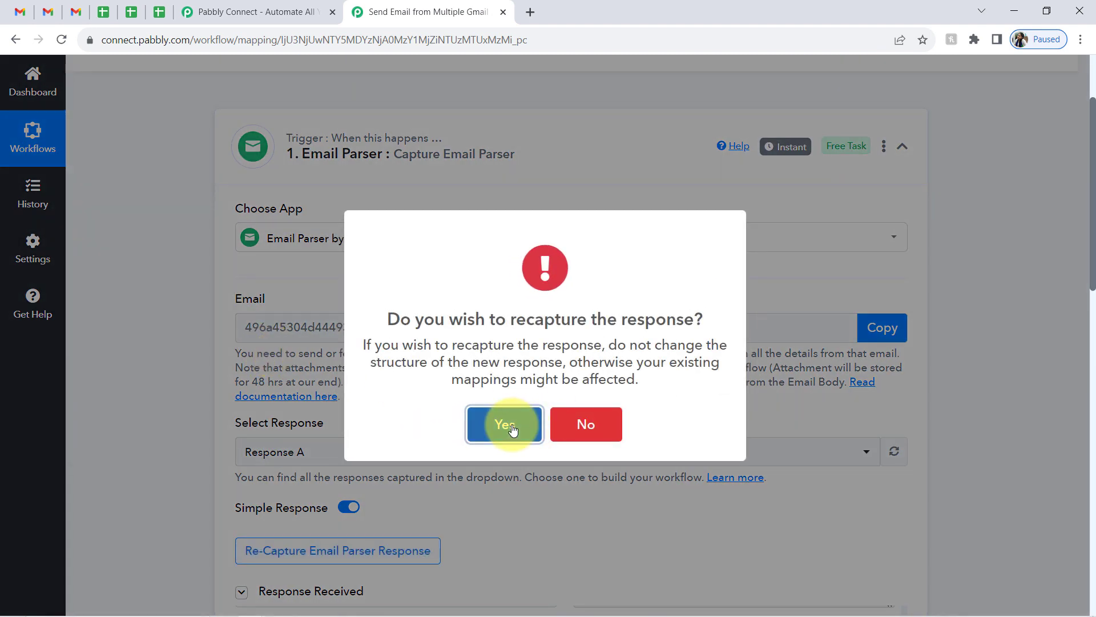
{"action": "left_click", "coordinate": [16, 4]}
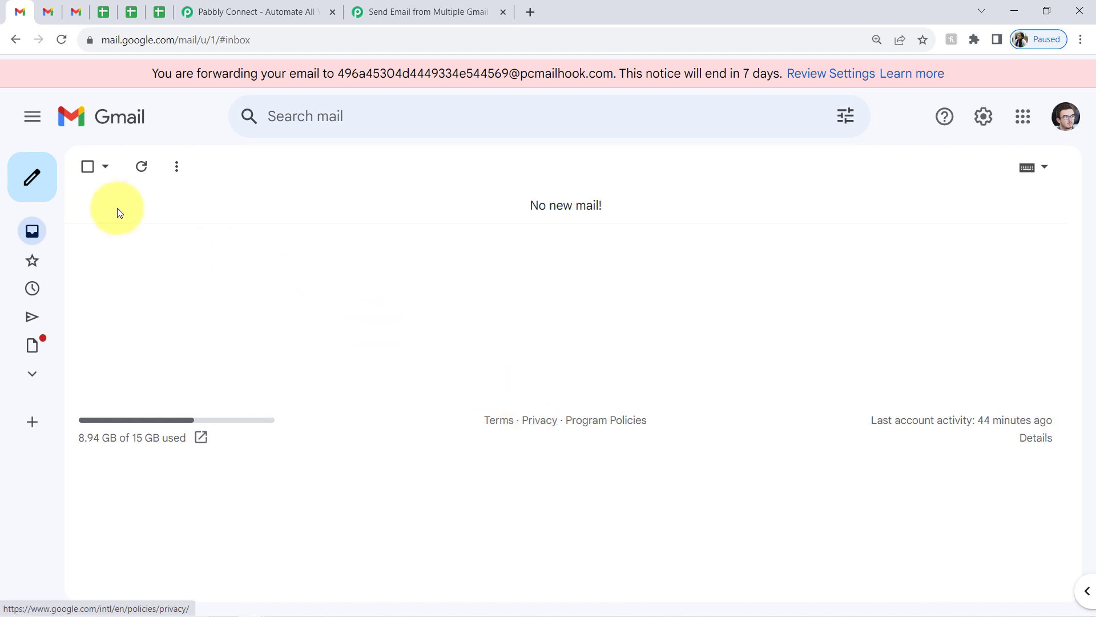
{"action": "left_click", "coordinate": [421, 12]}
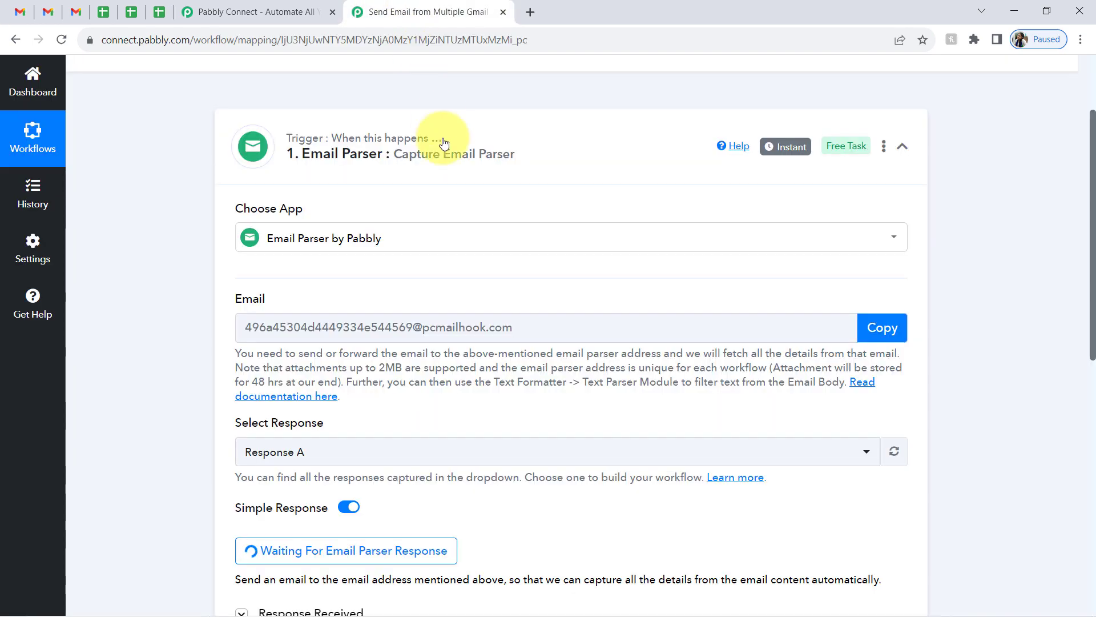
{"action": "left_click", "coordinate": [20, 11]}
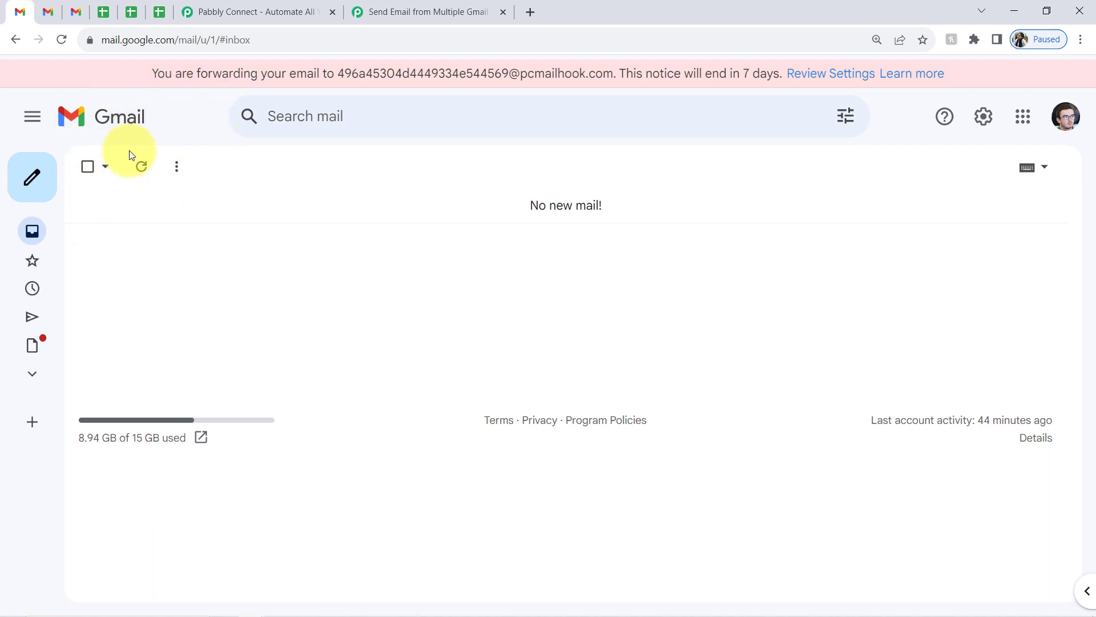
- Refresh the first Gmail account's inbox, open the email "Subject Line for Product A", and read its subject and body
{"action": "left_click", "coordinate": [142, 167]}
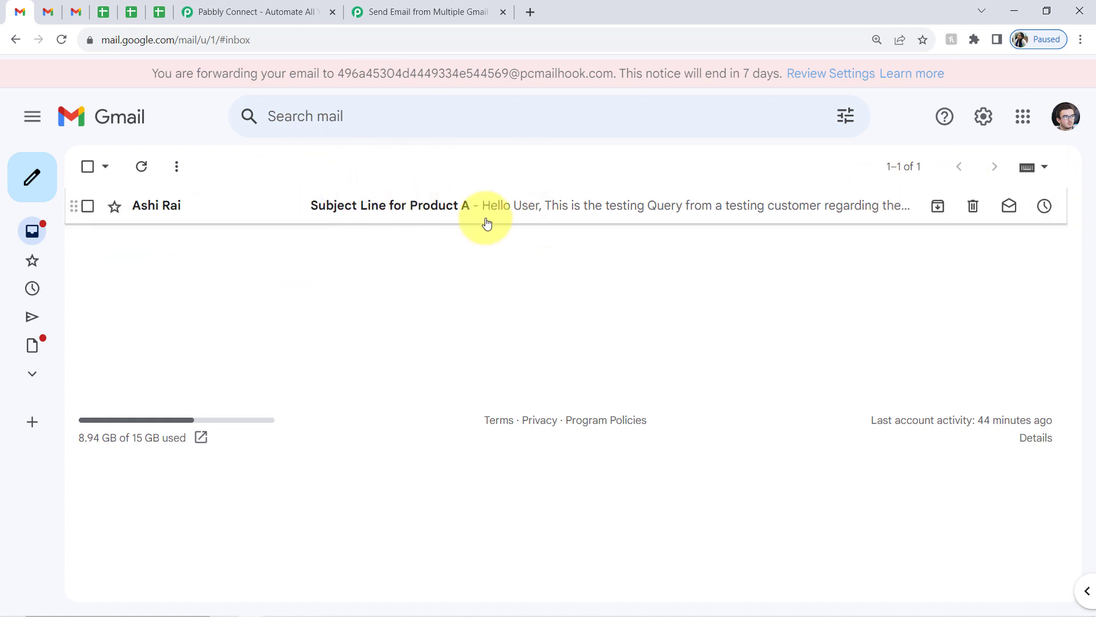
{"action": "left_click", "coordinate": [386, 207]}
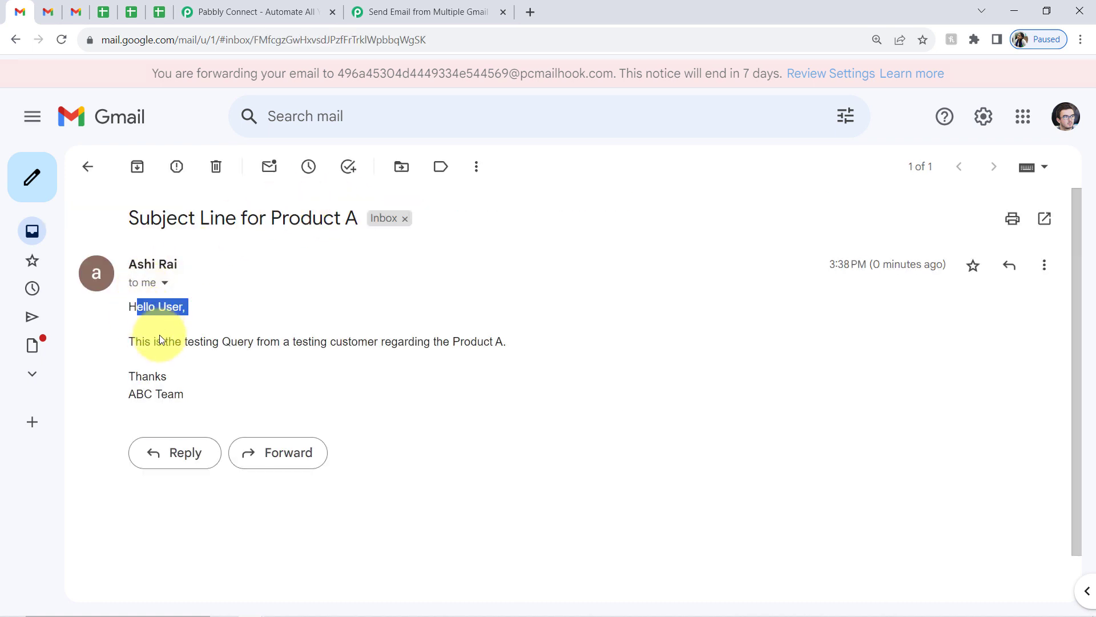
{"action": "left_click_drag", "start_coordinate": [159, 336], "coordinate": [188, 385]}
{"action": "left_click", "coordinate": [145, 322]}
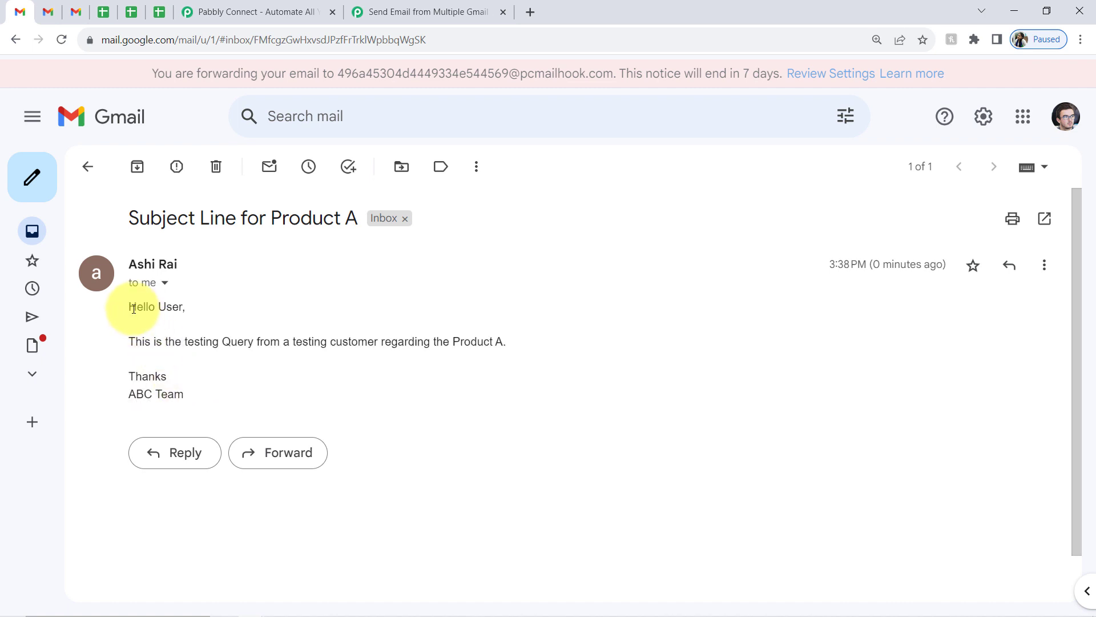
{"action": "left_click_drag", "start_coordinate": [155, 341], "coordinate": [224, 345]}
{"action": "left_click_drag", "start_coordinate": [291, 342], "coordinate": [376, 342]}
{"action": "left_click_drag", "start_coordinate": [451, 341], "coordinate": [512, 346]}
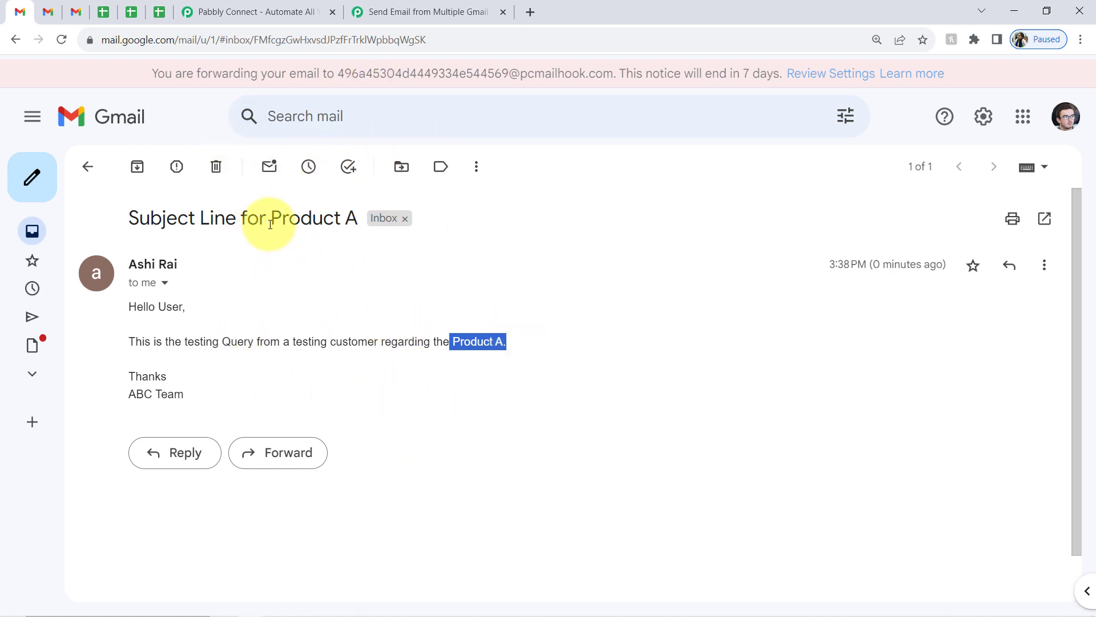
{"action": "left_click_drag", "start_coordinate": [270, 223], "coordinate": [311, 217]}
{"action": "left_click_drag", "start_coordinate": [460, 343], "coordinate": [496, 344]}
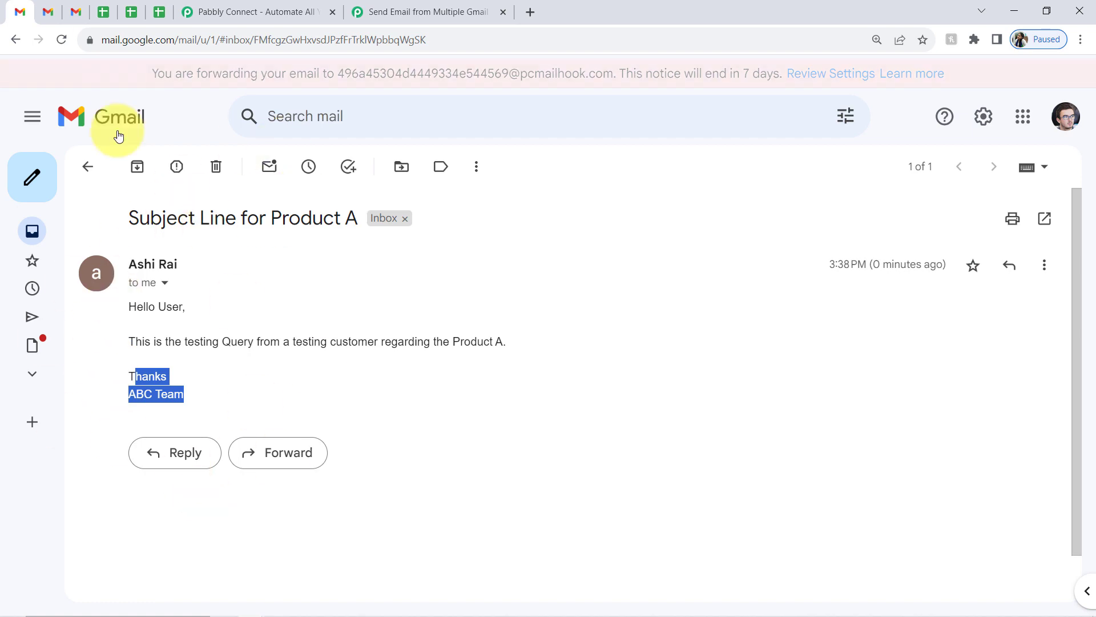
- Check the Important Emails of Product A spreadsheet, and examine the Body Text of the captured Email Parser response in Pabbly Connect
{"action": "left_click", "coordinate": [104, 12]}
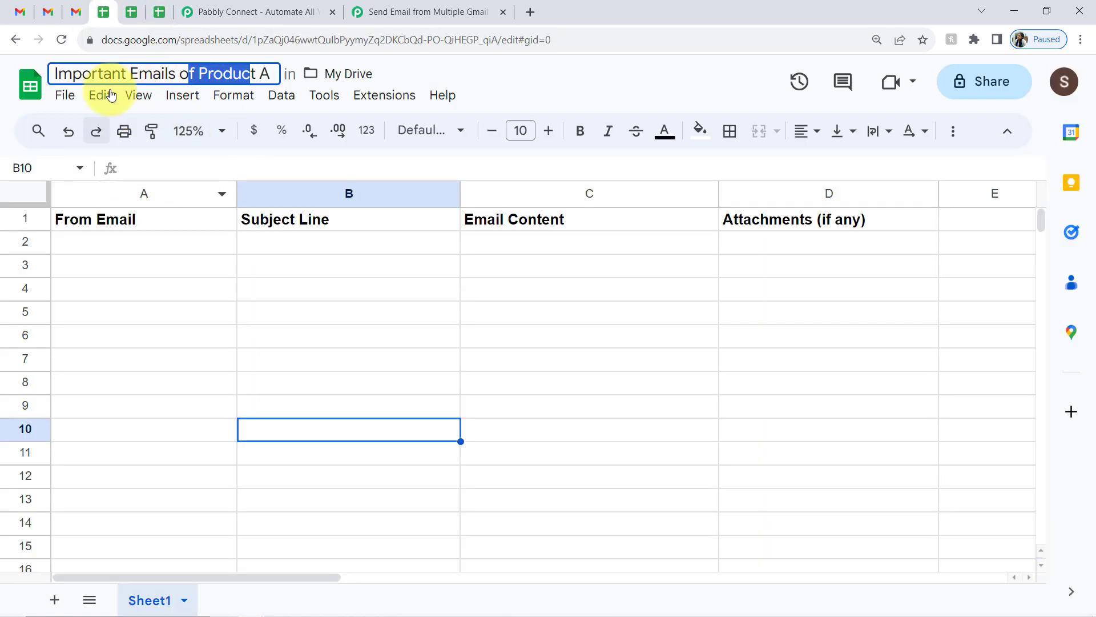
{"action": "left_click", "coordinate": [18, 11]}
{"action": "left_click", "coordinate": [458, 7]}
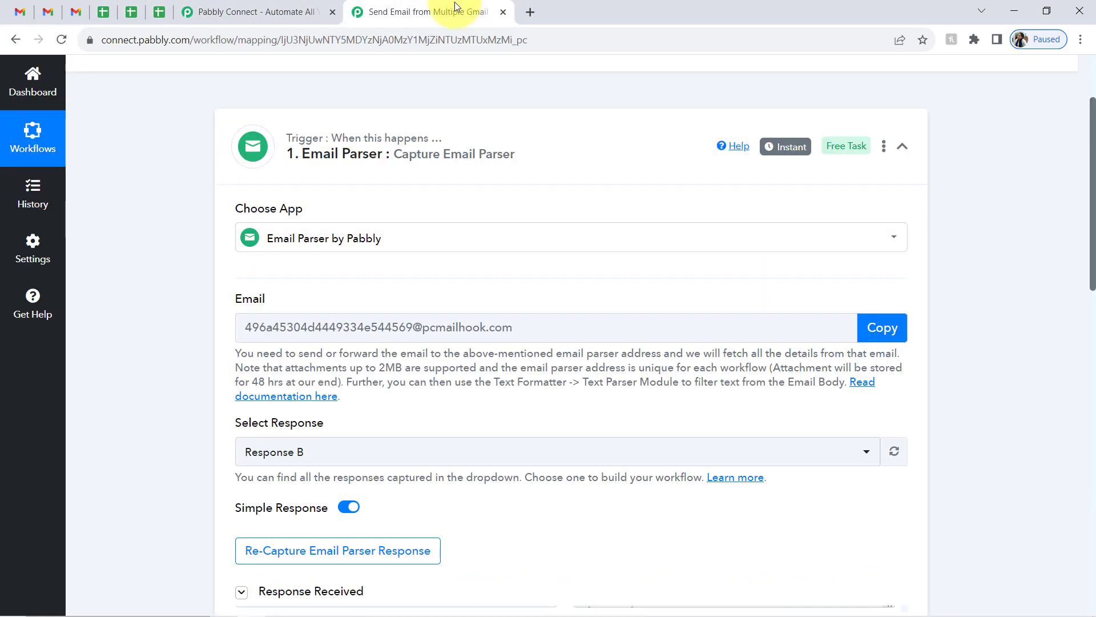
{"action": "left_click_drag", "start_coordinate": [1093, 224], "coordinate": [1094, 247]}
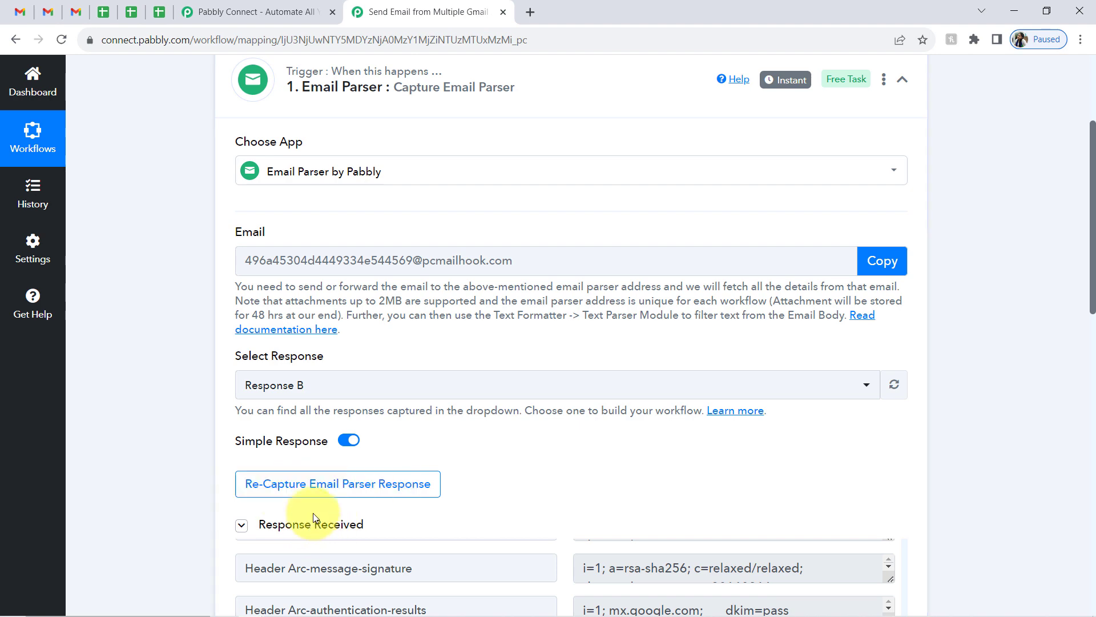
{"action": "left_click_drag", "start_coordinate": [1094, 241], "coordinate": [1093, 438]}
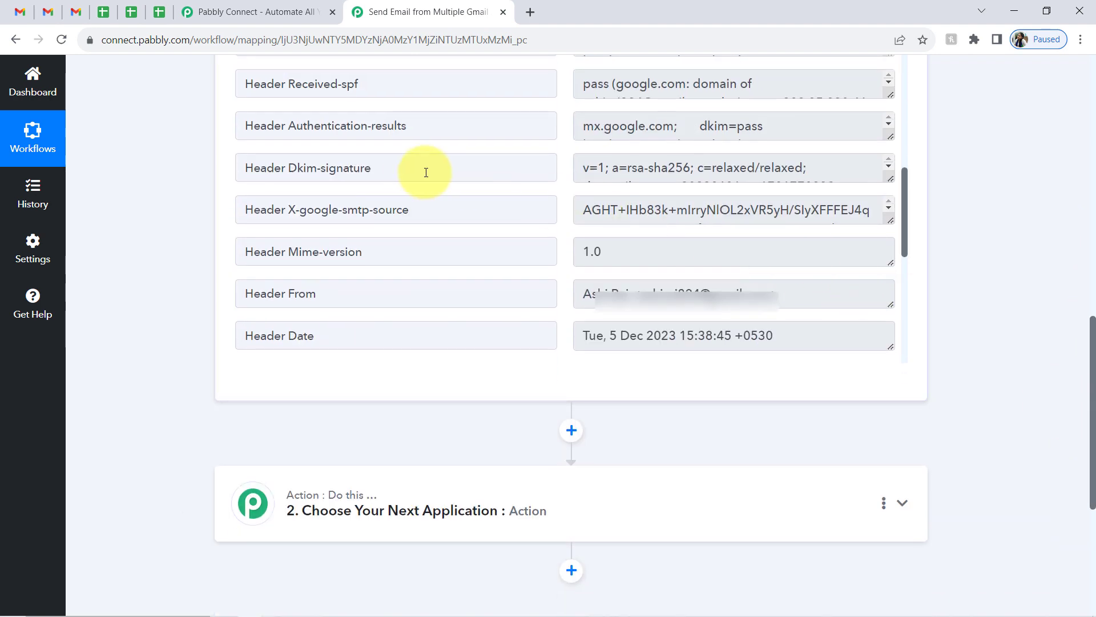
{"action": "scroll", "coordinate": [902, 189], "scroll_direction": "down", "scroll_amount": 6}
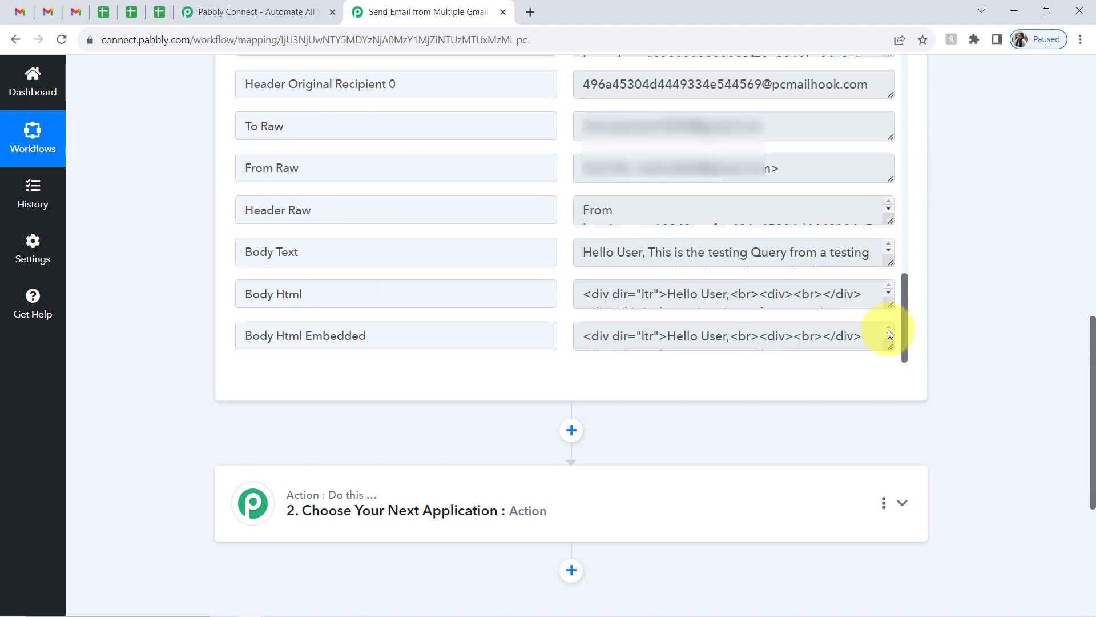
{"action": "left_click_drag", "start_coordinate": [313, 245], "coordinate": [196, 255]}
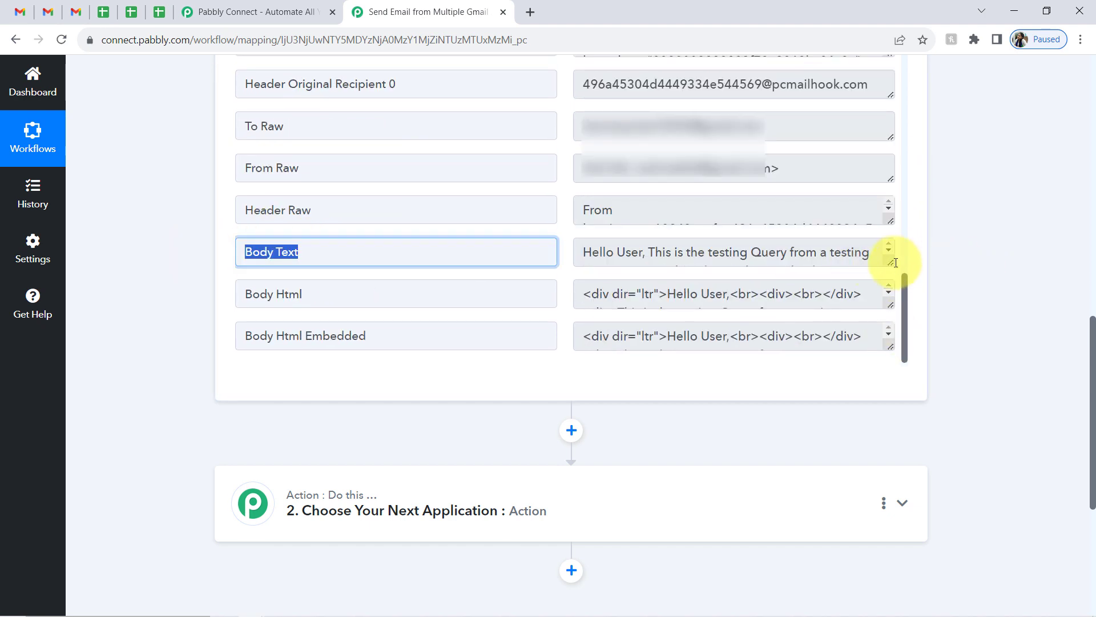
{"action": "left_click_drag", "start_coordinate": [890, 263], "coordinate": [879, 371]}
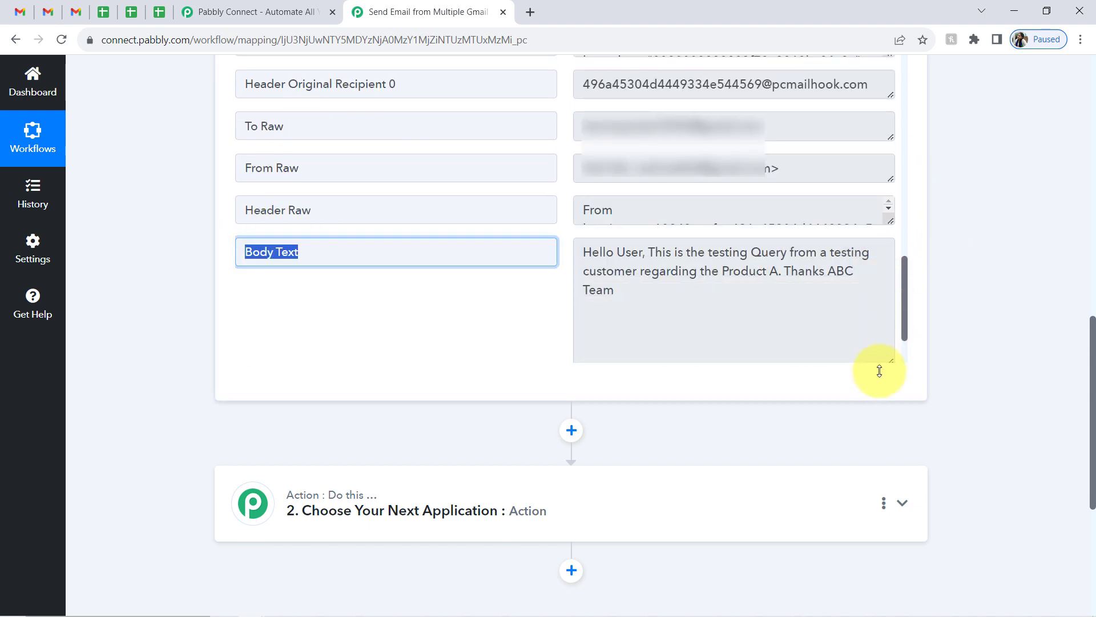
{"action": "double_click", "coordinate": [650, 254]}
{"action": "left_click_drag", "start_coordinate": [698, 254], "coordinate": [848, 262]}
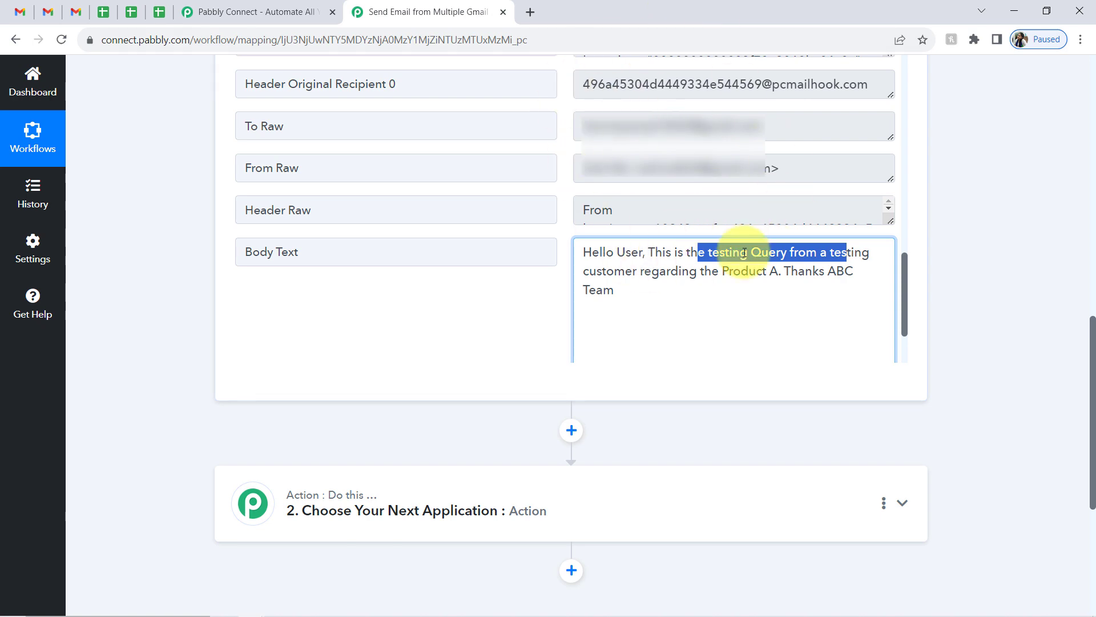
- Collapse the Email Parser trigger step, return the first Gmail account to its inbox list, and go back to the Pabbly Connect workflow
{"action": "left_click_drag", "start_coordinate": [1091, 371], "coordinate": [1084, 8]}
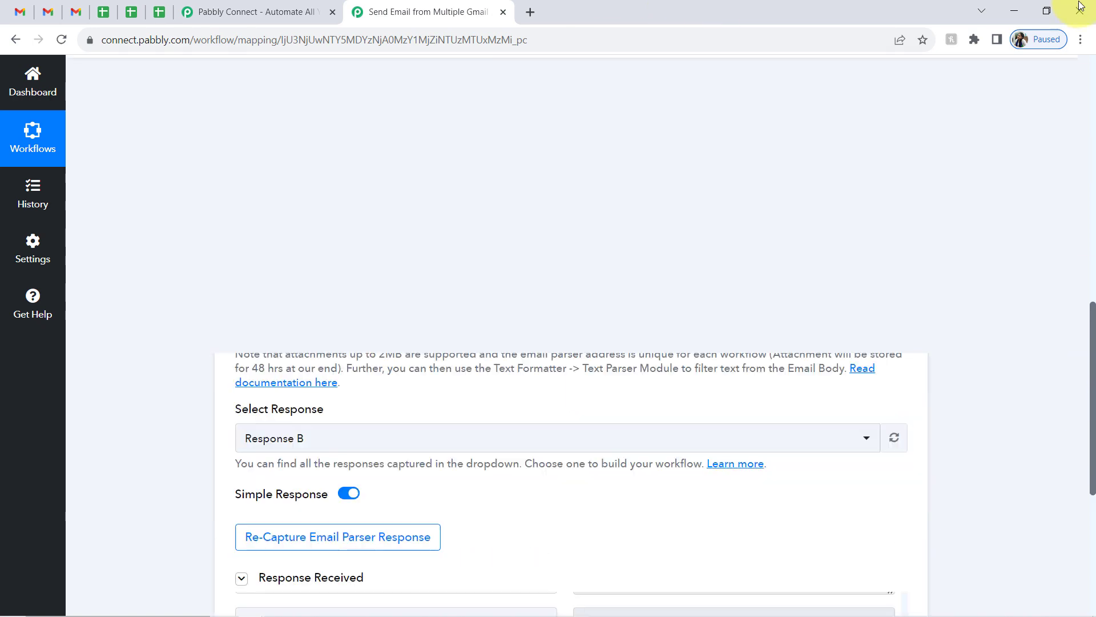
{"action": "left_click", "coordinate": [358, 284]}
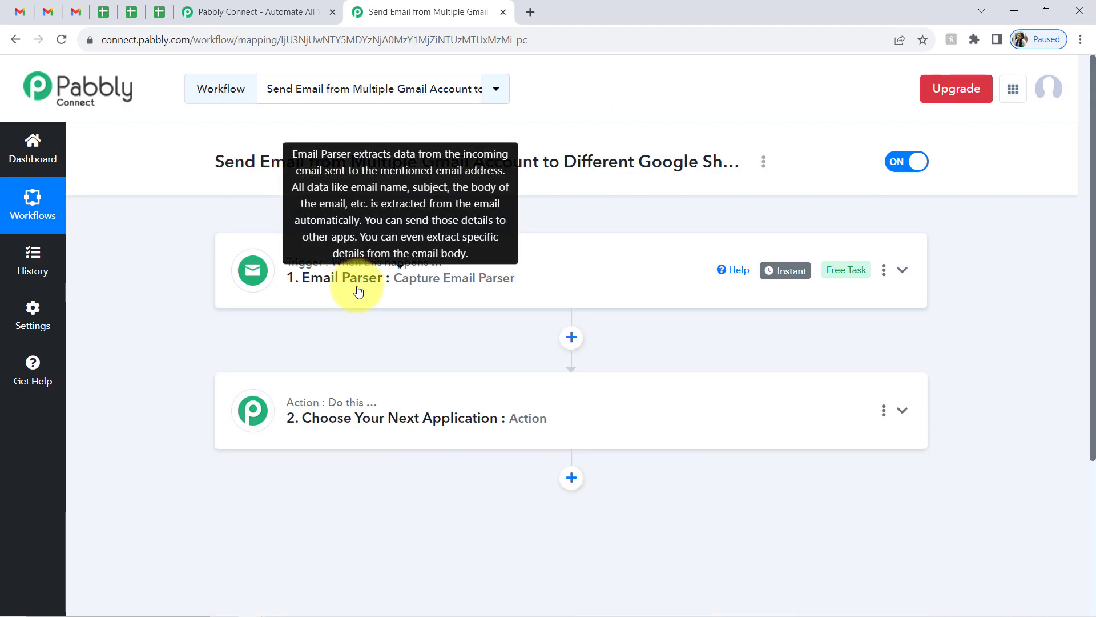
{"action": "left_click", "coordinate": [17, 13]}
{"action": "left_click", "coordinate": [381, 11]}
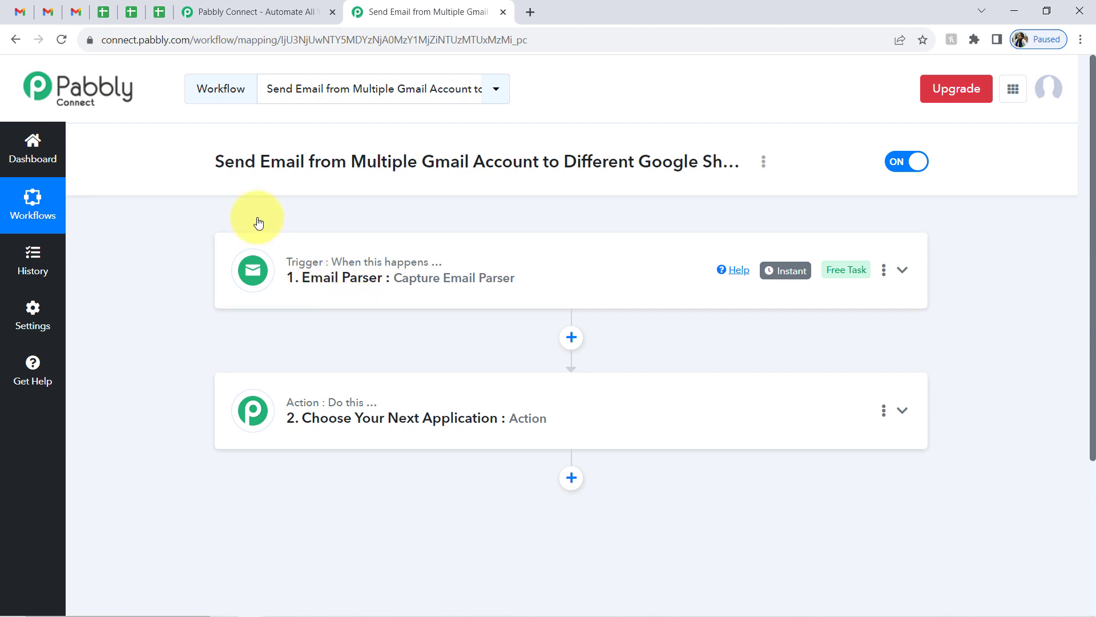
{"action": "left_click", "coordinate": [23, 20]}
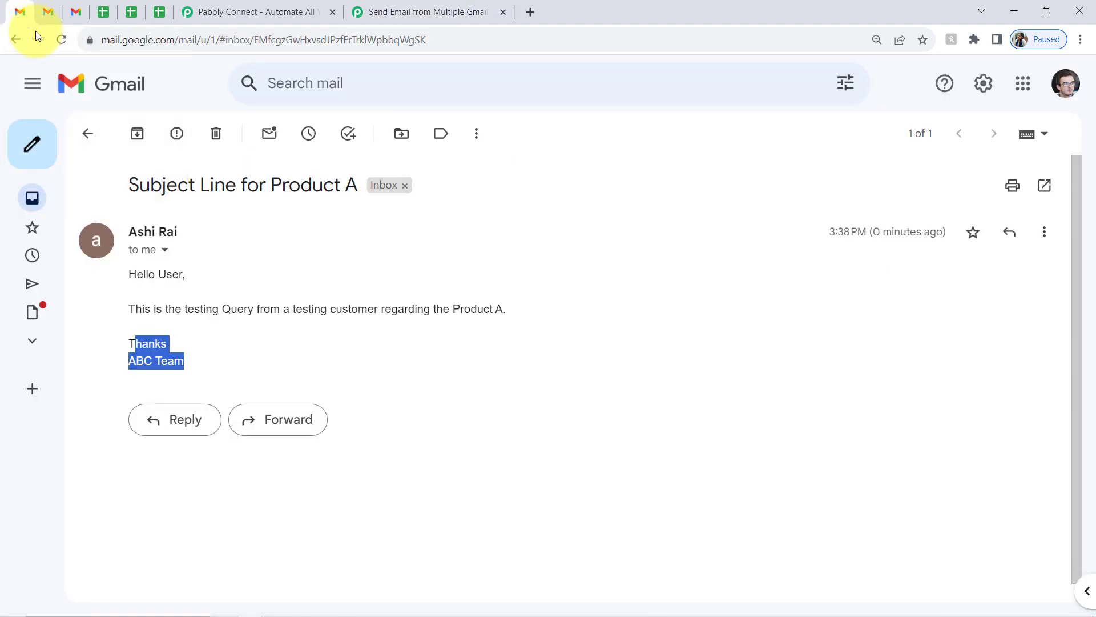
{"action": "left_click", "coordinate": [86, 135]}
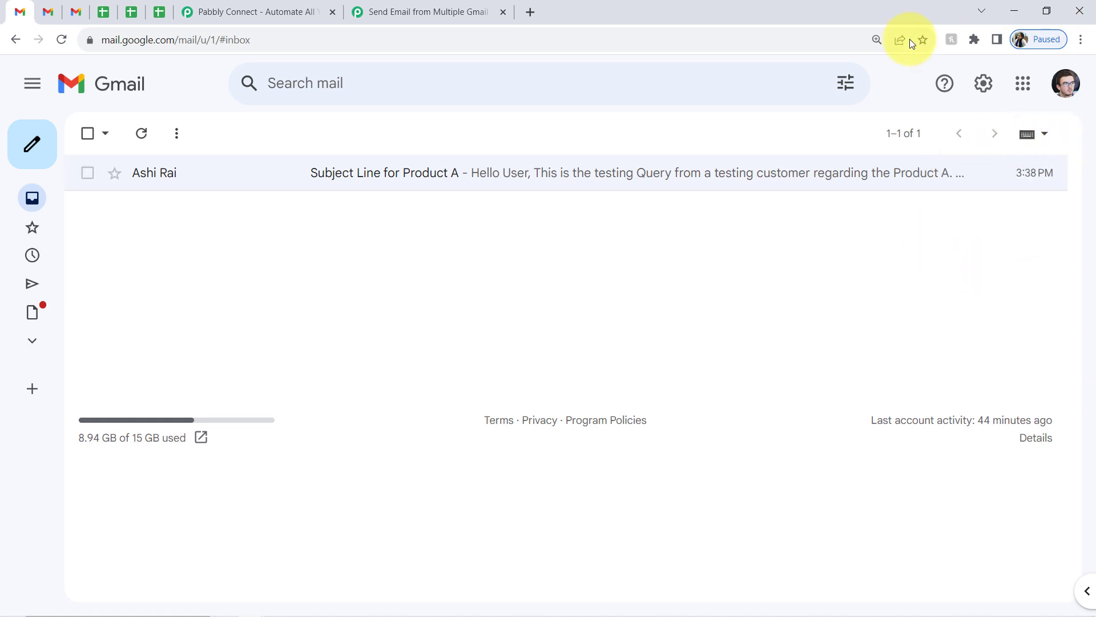
{"action": "left_click", "coordinate": [460, 6]}
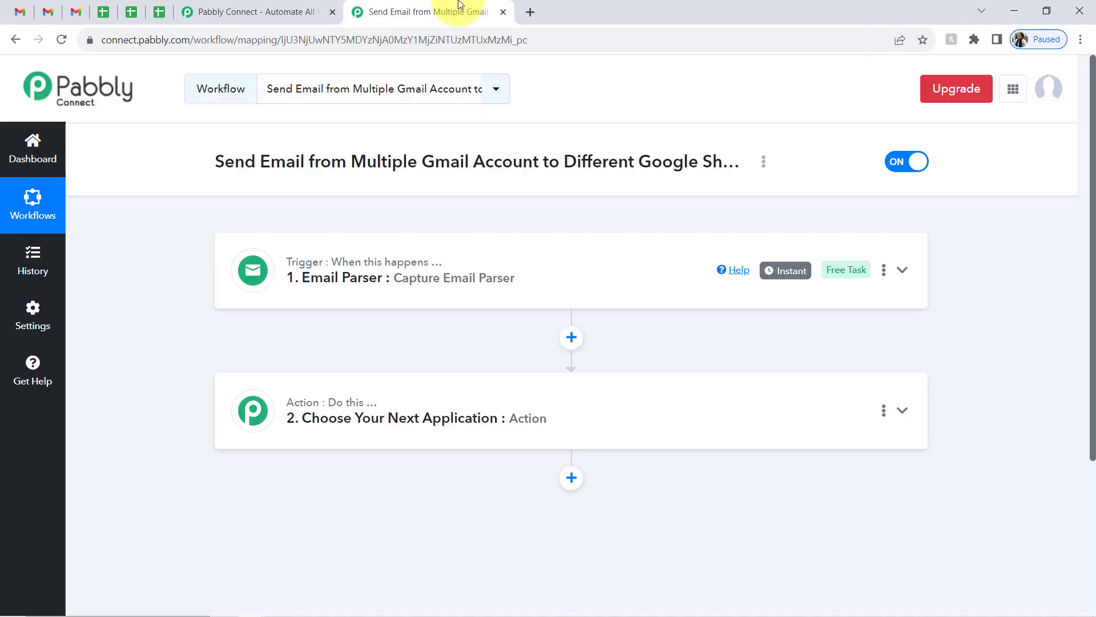
- Expand the workflow's action step, search the apps for "ro", and choose Router as the action app
{"action": "mouse_move", "coordinate": [790, 283]}
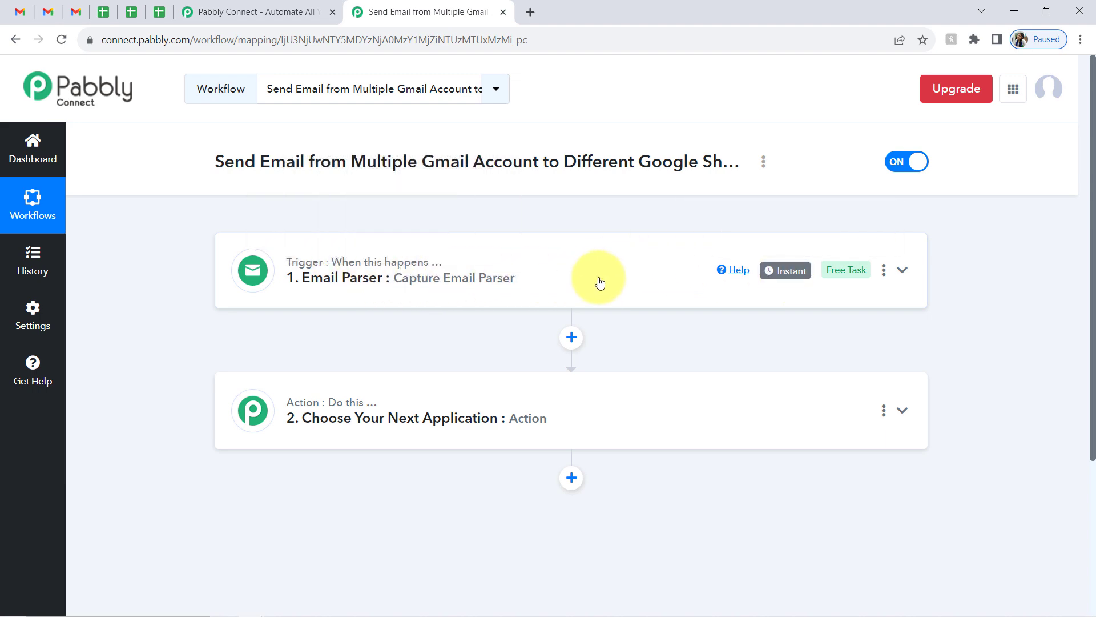
{"action": "left_click", "coordinate": [399, 421]}
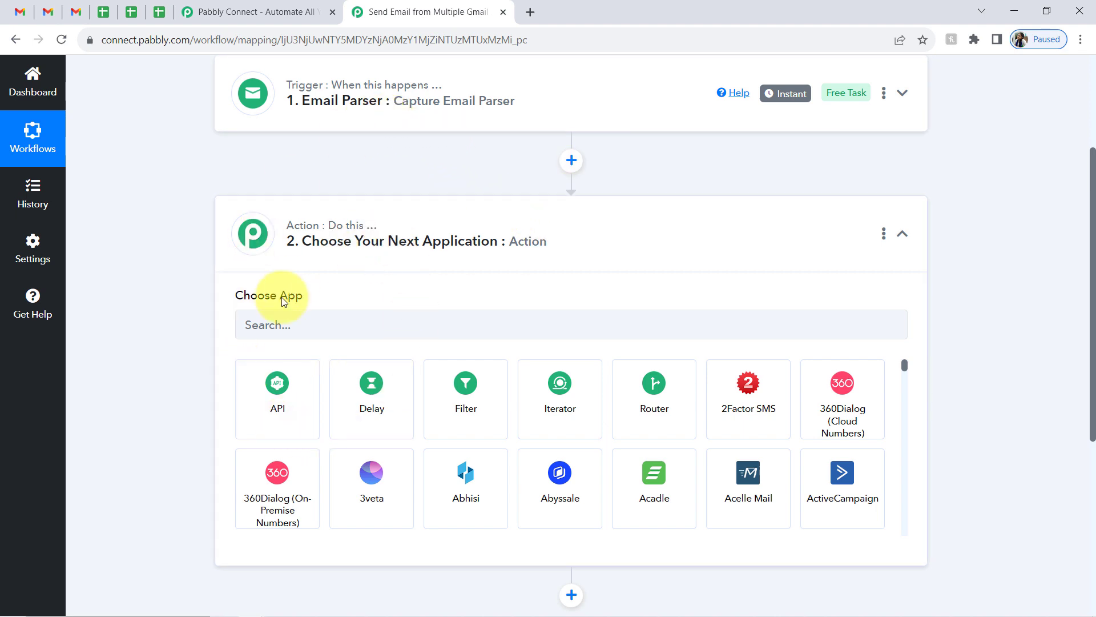
{"action": "left_click", "coordinate": [322, 325]}
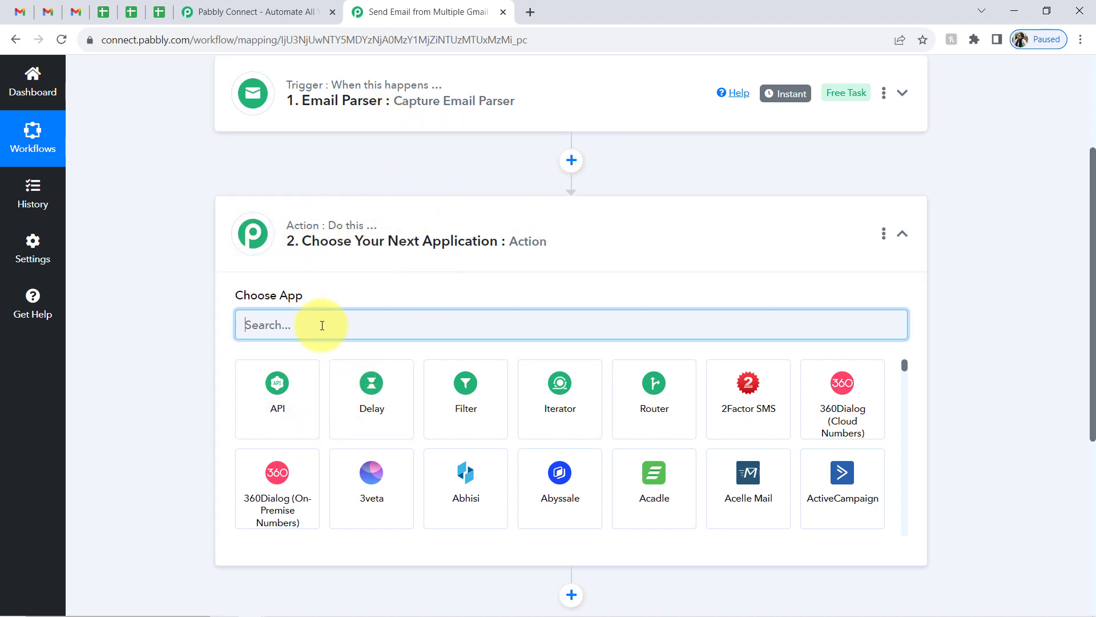
{"action": "type", "text": "ro"}
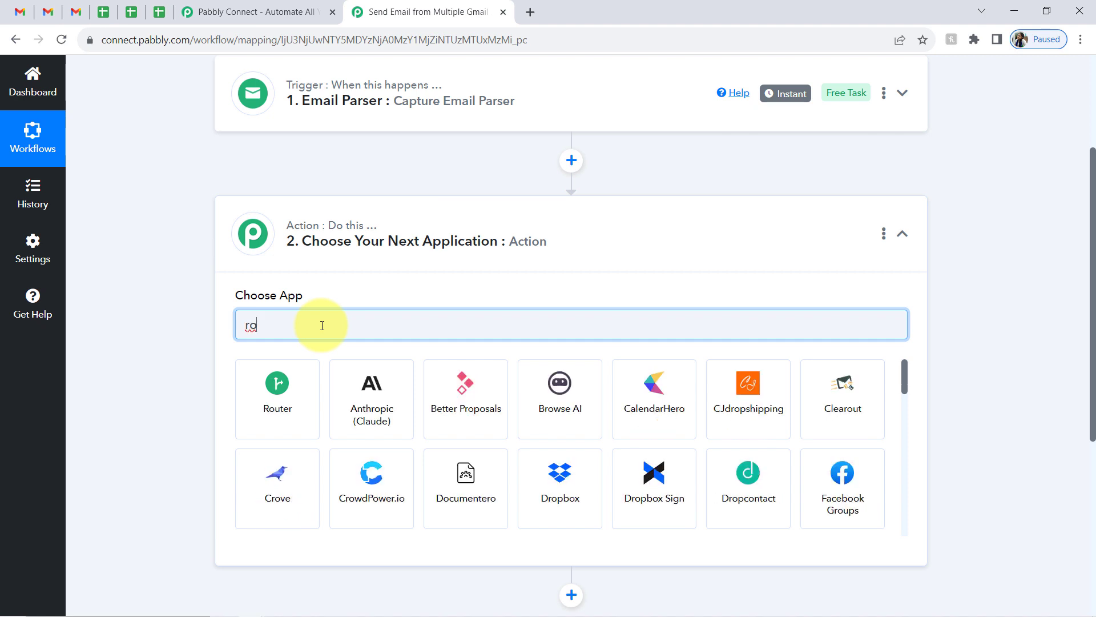
{"action": "left_click", "coordinate": [270, 390]}
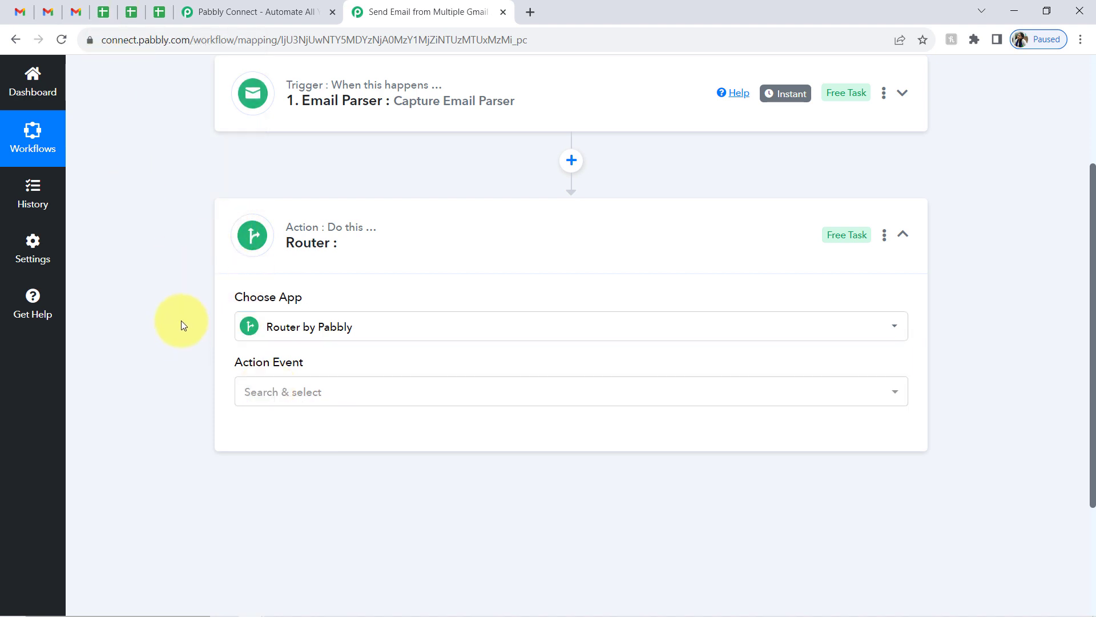
- Review the first Gmail inbox and the Important Emails of Product A spreadsheet, and return to the Pabbly Connect workflow
{"action": "left_click", "coordinate": [9, 16]}
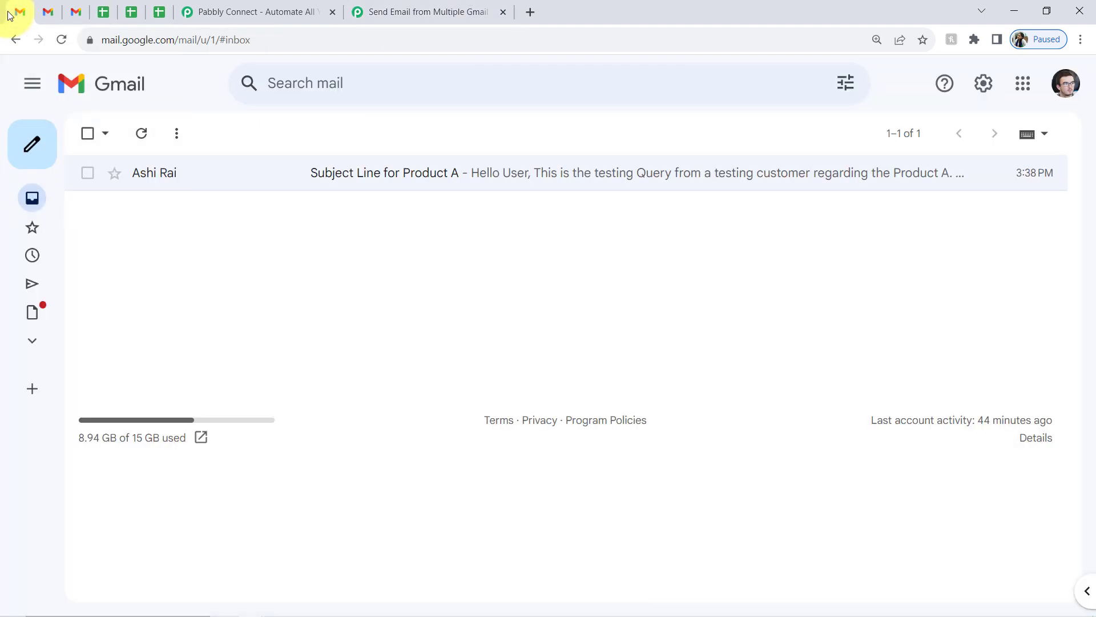
{"action": "left_click", "coordinate": [103, 14]}
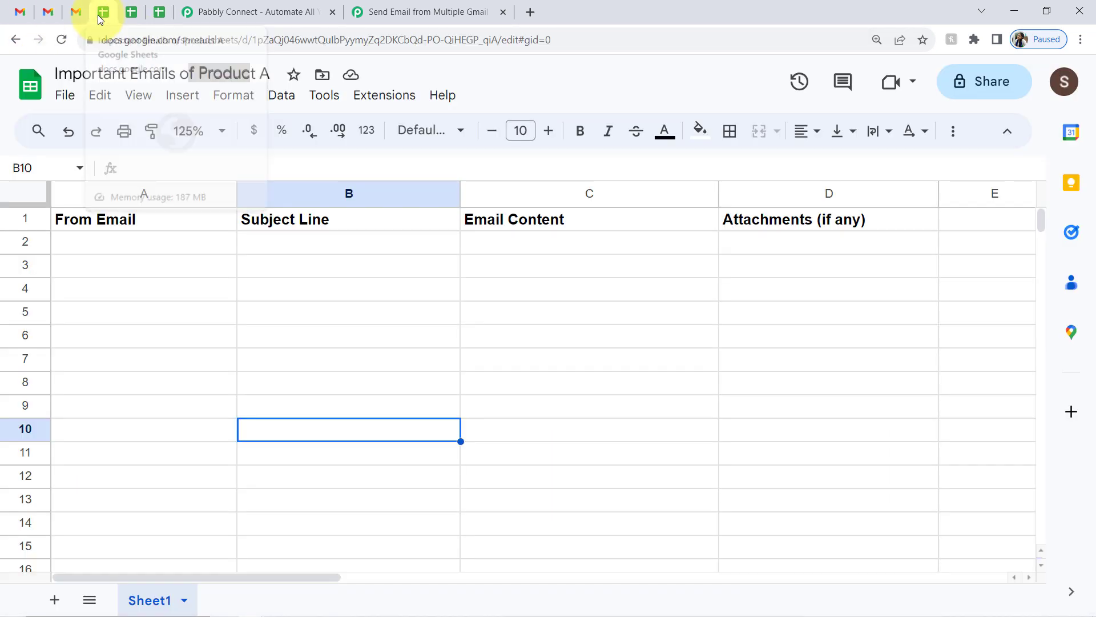
{"action": "left_click", "coordinate": [191, 291]}
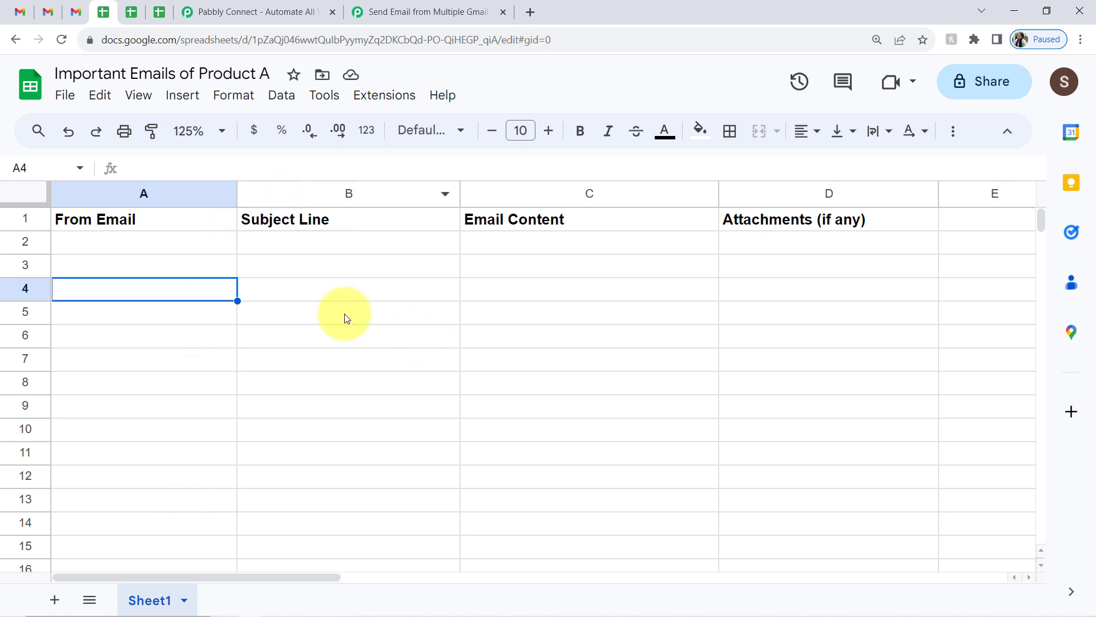
{"action": "left_click", "coordinate": [416, 11]}
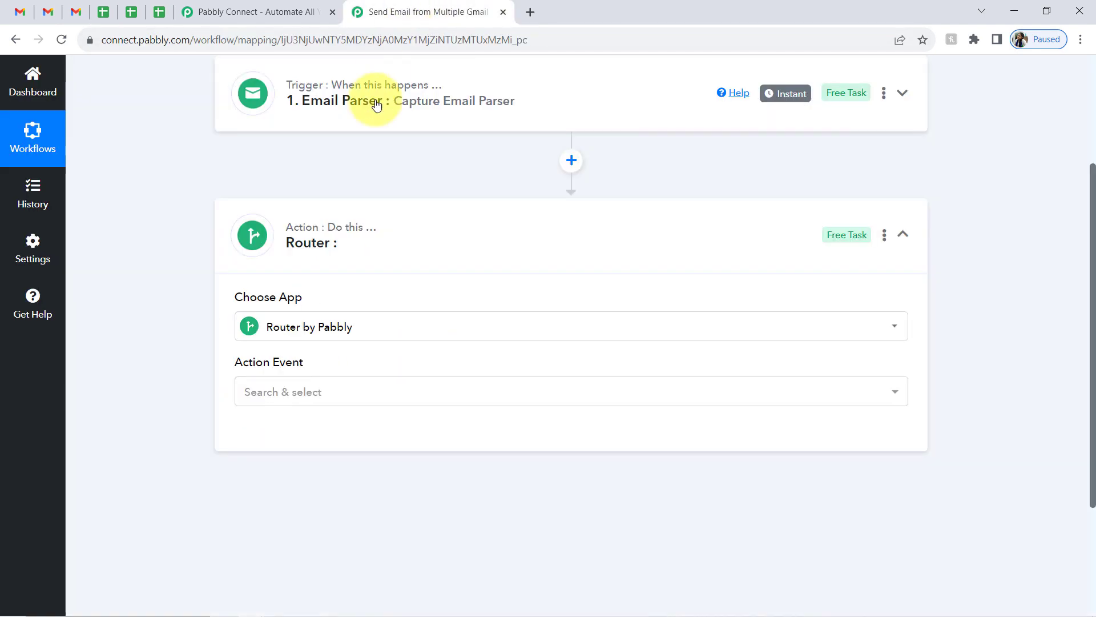
- Set the Router's action event to Conditionally Run, connect it, and add a third route
{"action": "left_click", "coordinate": [307, 397]}
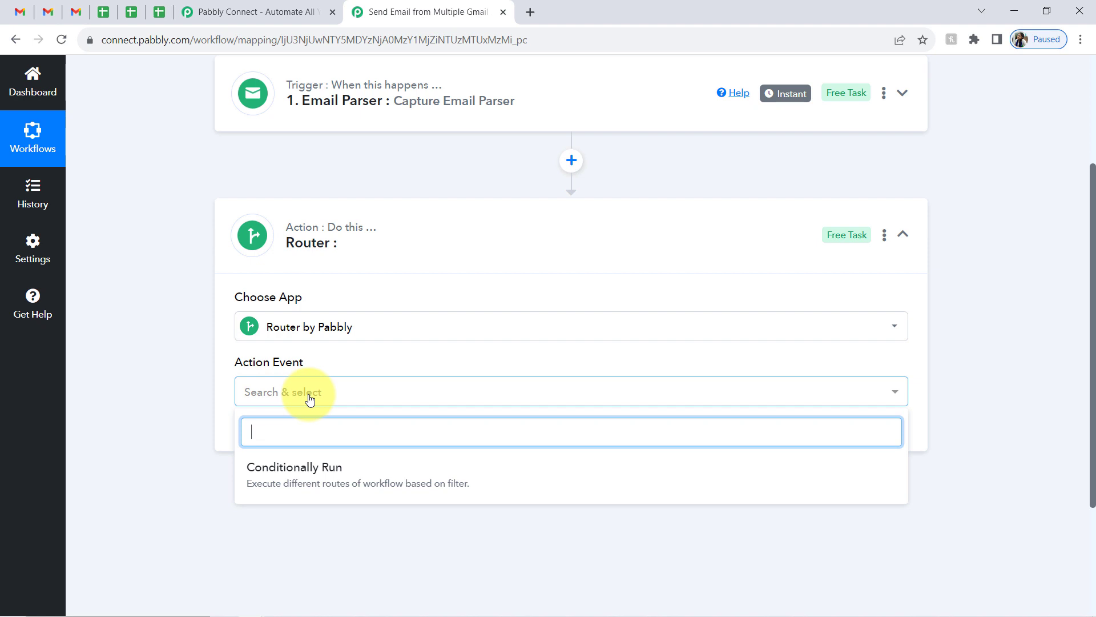
{"action": "left_click", "coordinate": [290, 466]}
{"action": "left_click", "coordinate": [274, 441]}
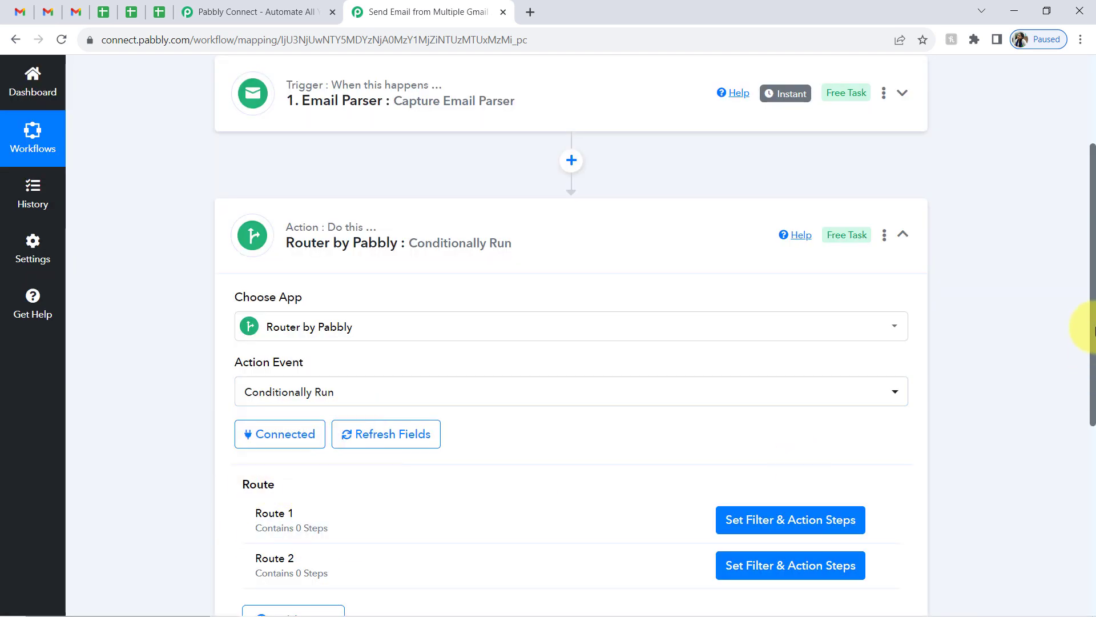
{"action": "left_click_drag", "start_coordinate": [1094, 298], "coordinate": [1090, 399]}
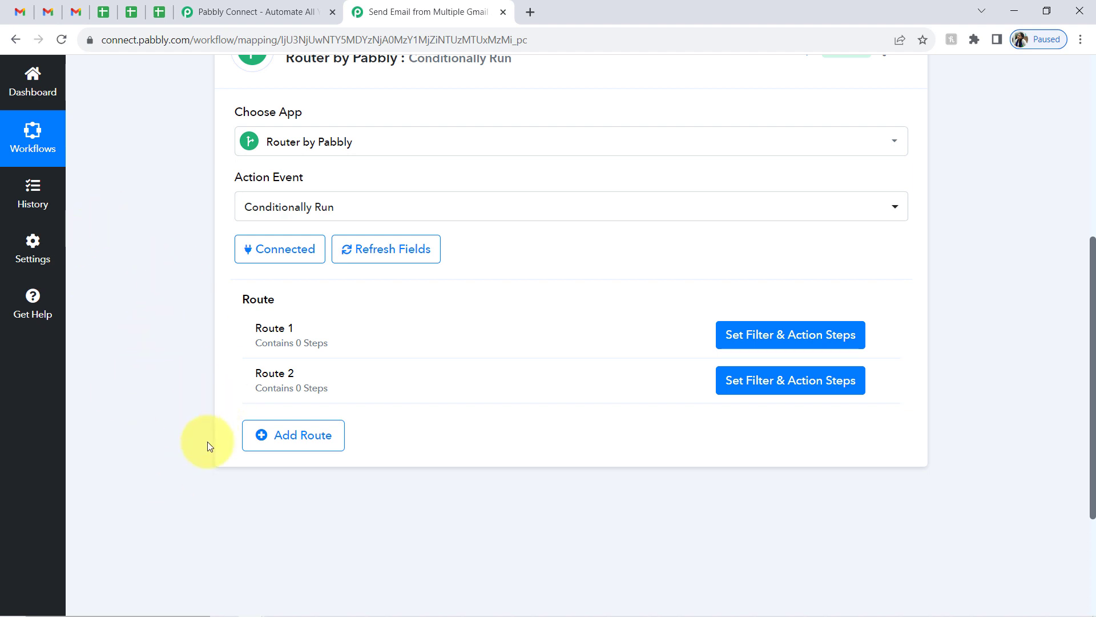
{"action": "left_click", "coordinate": [257, 436]}
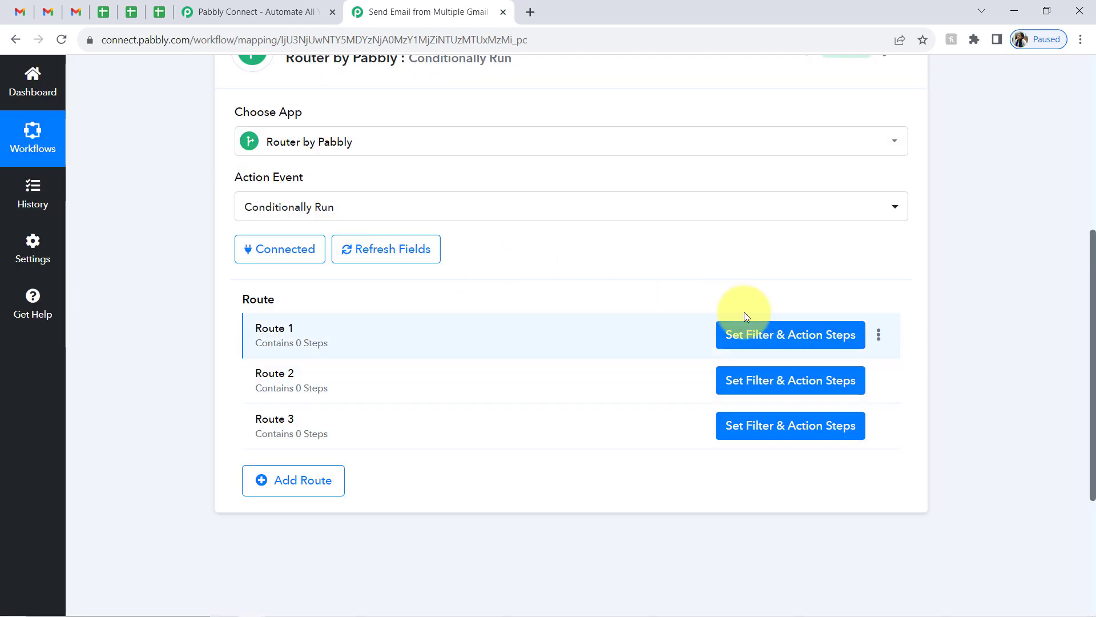
- Rename Route 1 as "Email Data of Product A from Gmail"
{"action": "left_click", "coordinate": [878, 335]}
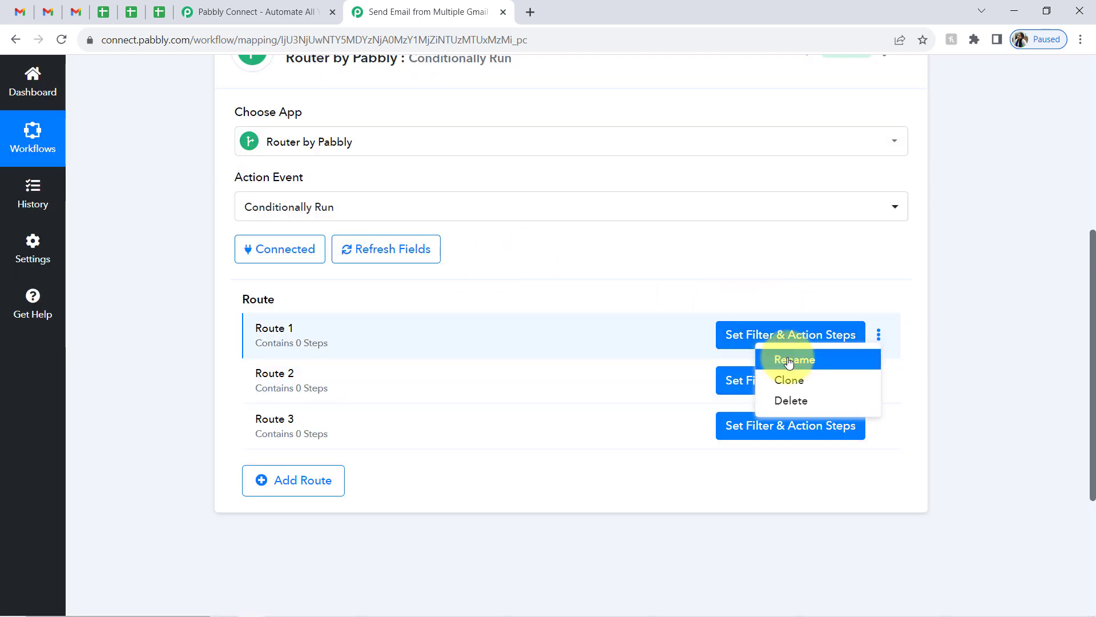
{"action": "left_click", "coordinate": [789, 360]}
{"action": "left_click", "coordinate": [456, 334]}
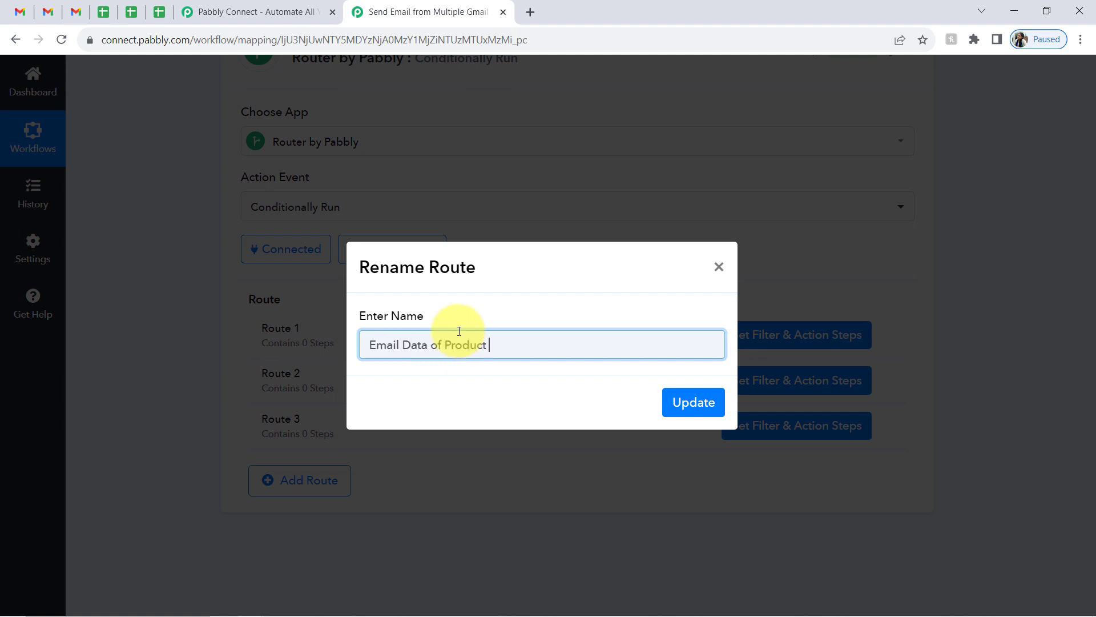
{"action": "type", "text": "mail"}
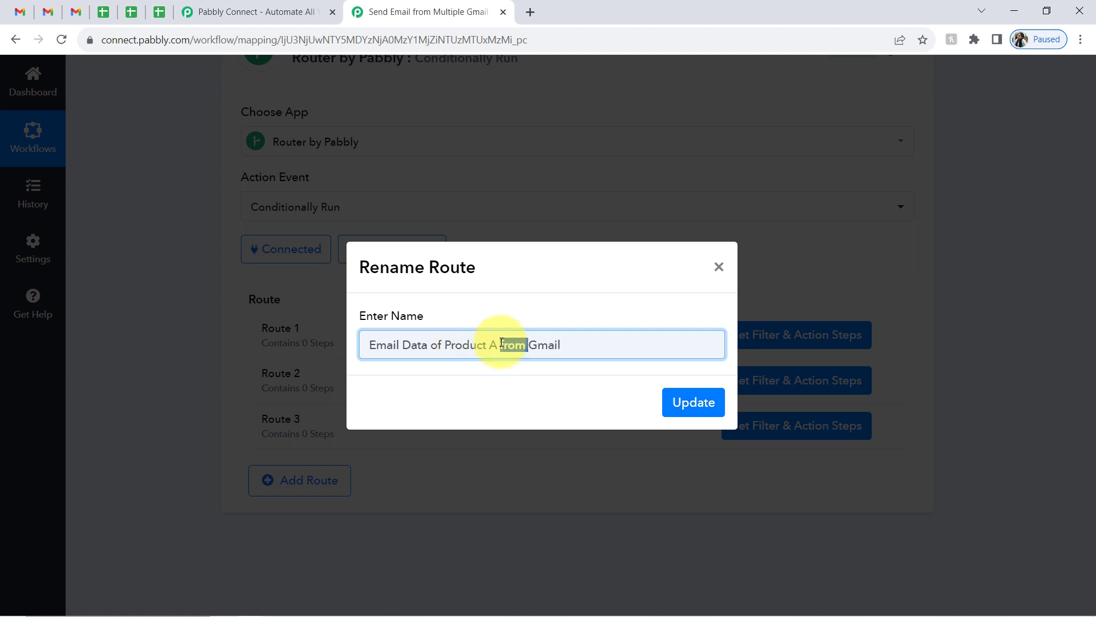
{"action": "triple_click", "coordinate": [501, 342]}
{"action": "left_click", "coordinate": [669, 400]}
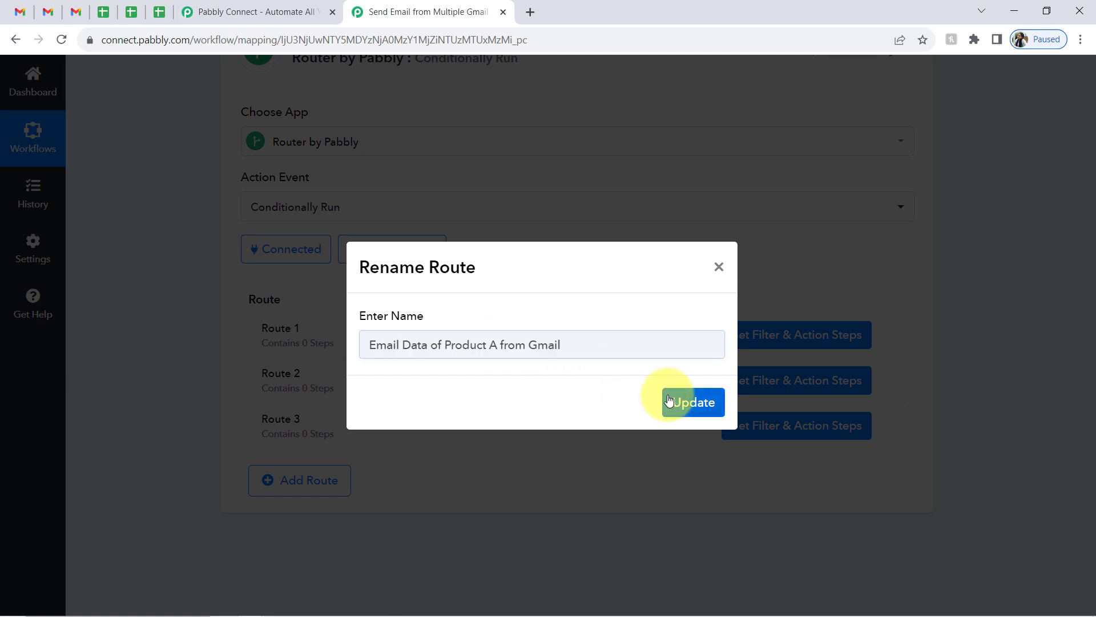
- Rename Route 2 as "Email Data of Product B from Gmail"
{"action": "left_click", "coordinate": [885, 382]}
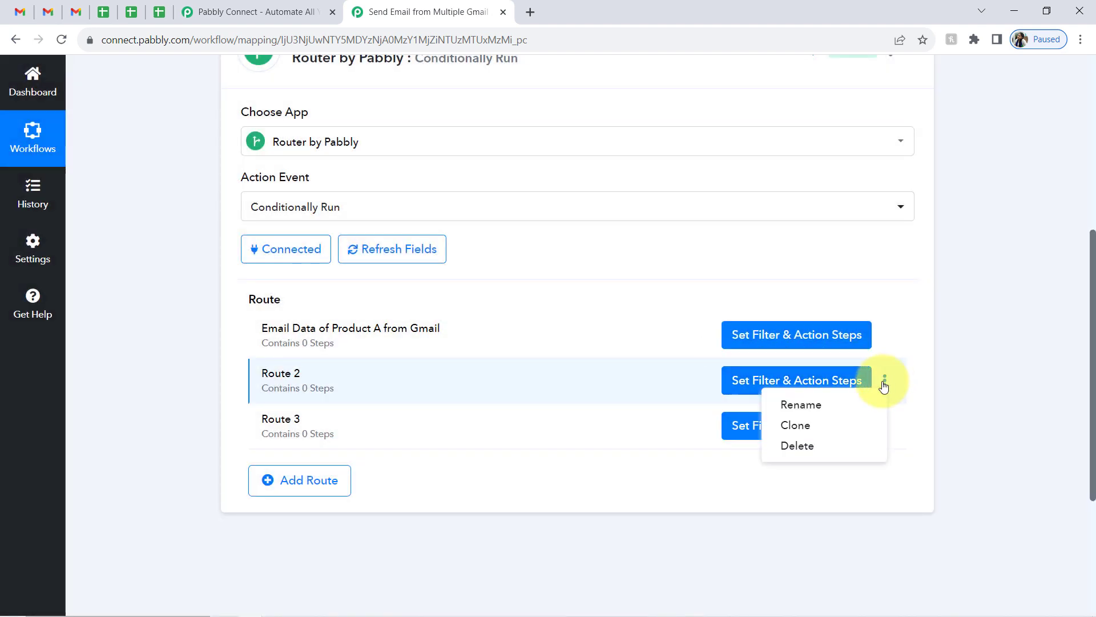
{"action": "left_click", "coordinate": [800, 406]}
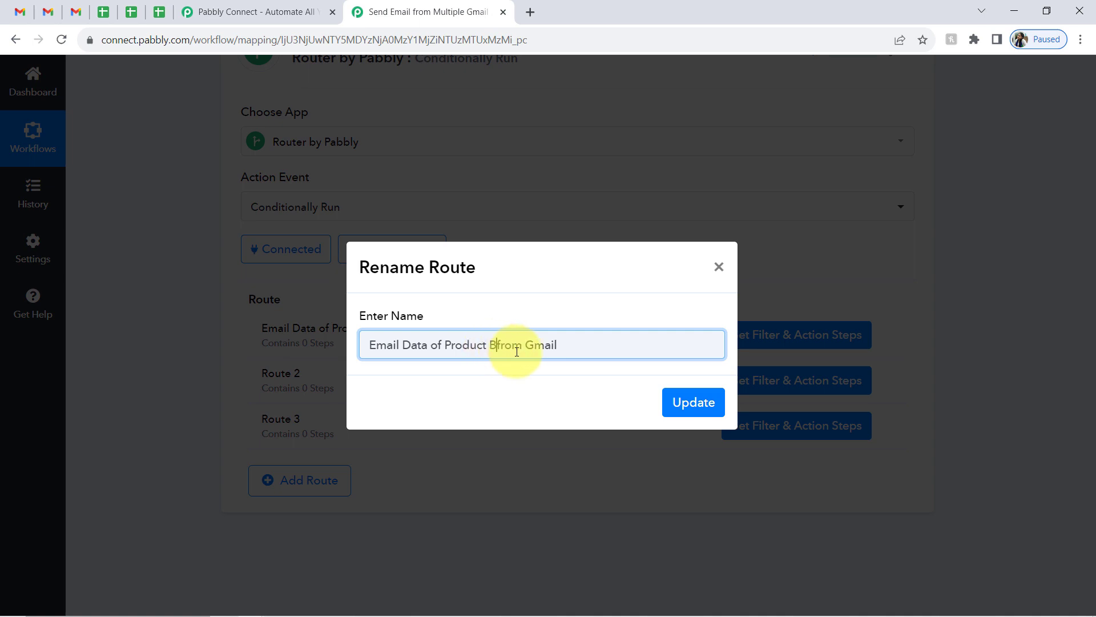
{"action": "left_click", "coordinate": [688, 409]}
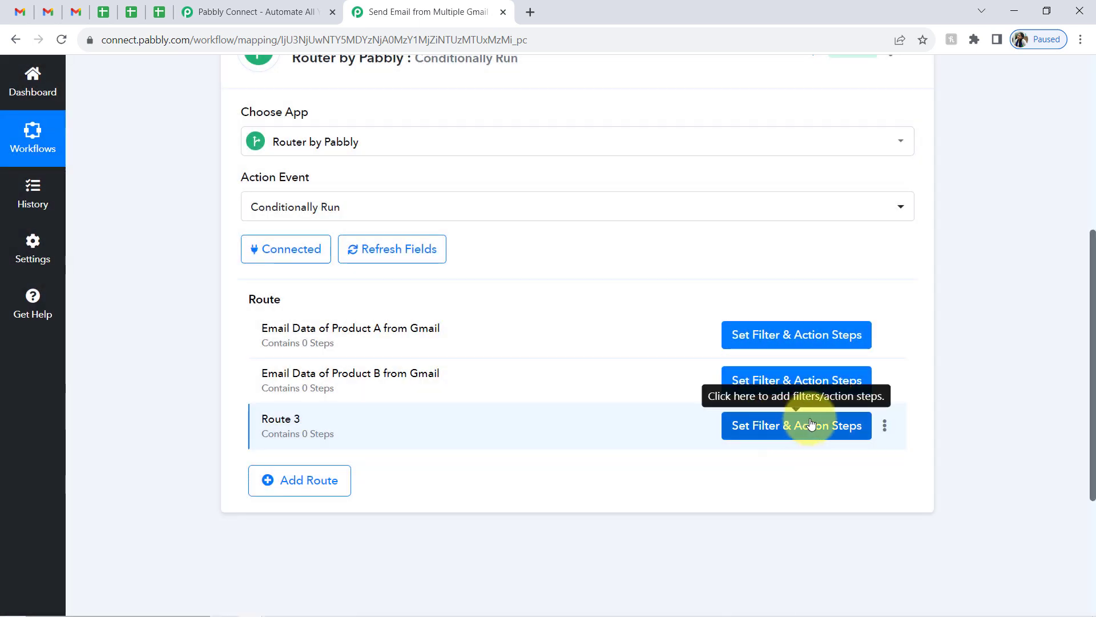
- Rename Route 3 as "Email Data of Product C from Gmail"
{"action": "left_click", "coordinate": [815, 436]}
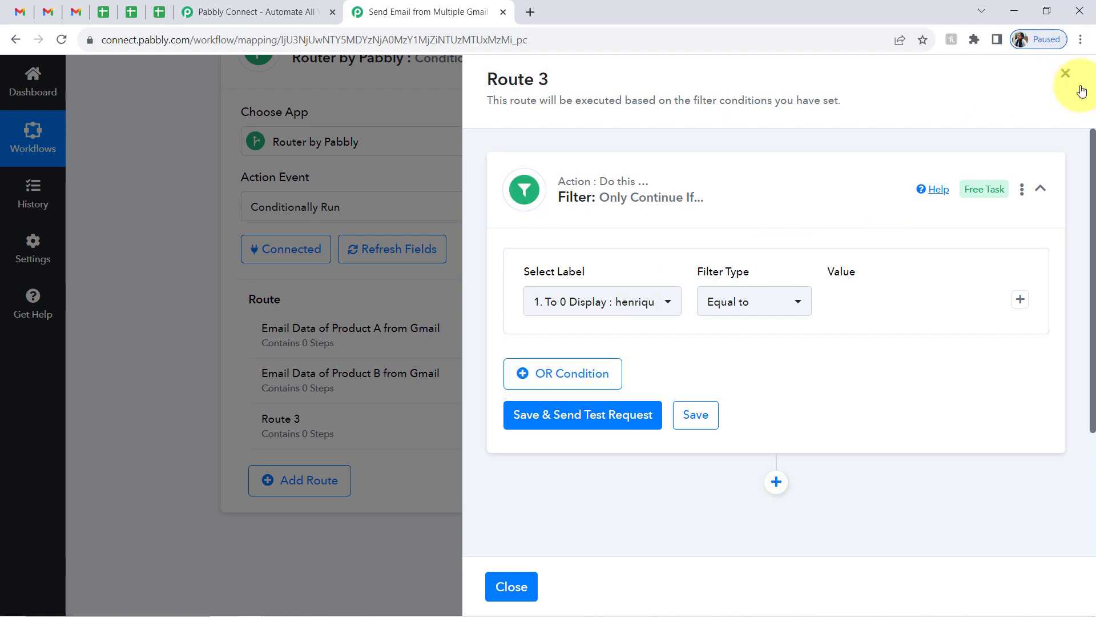
{"action": "left_click", "coordinate": [1065, 73]}
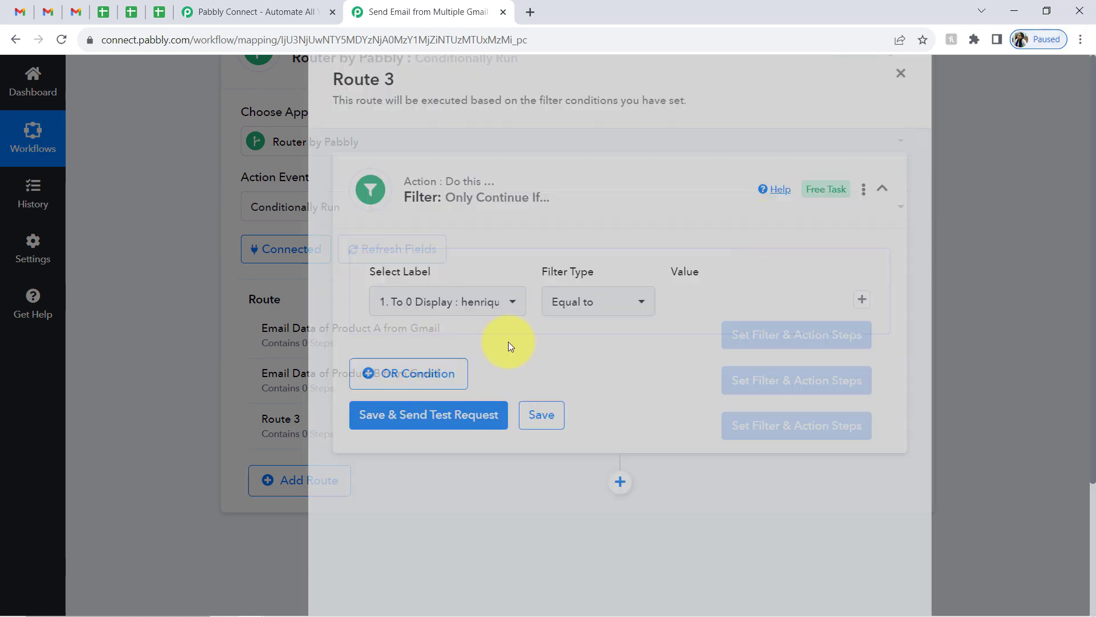
{"action": "left_click", "coordinate": [884, 425]}
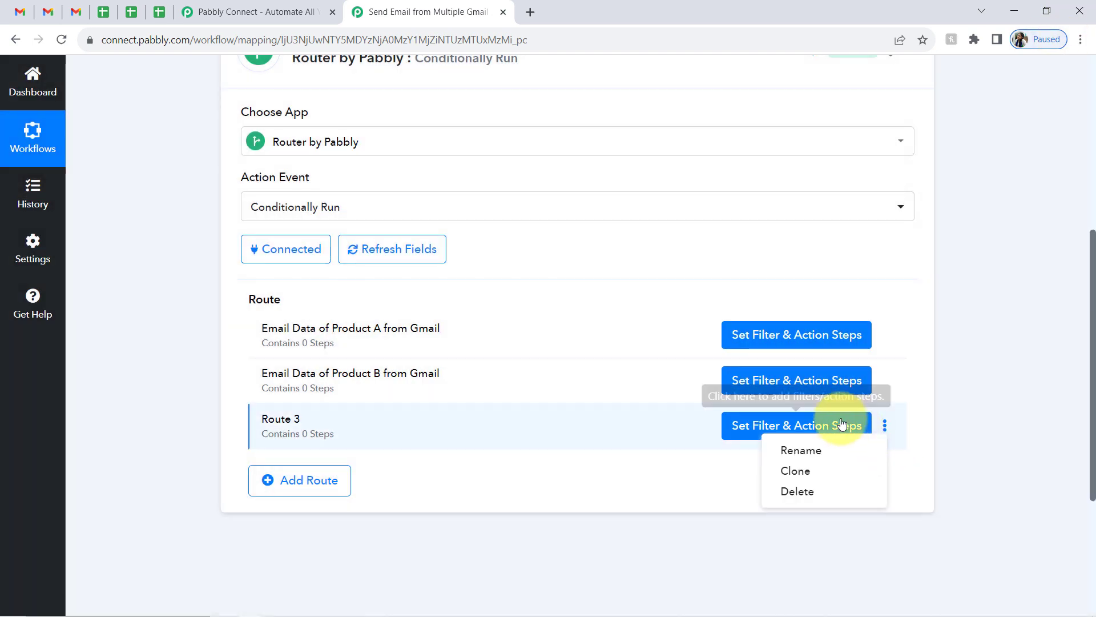
{"action": "left_click", "coordinate": [801, 450]}
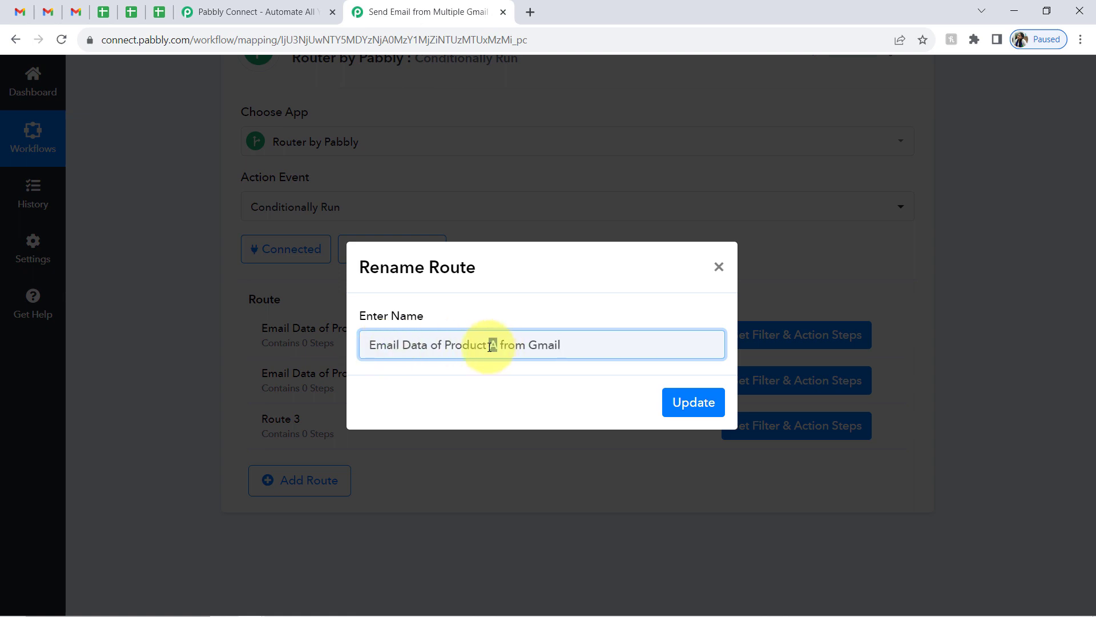
{"action": "left_click", "coordinate": [678, 400]}
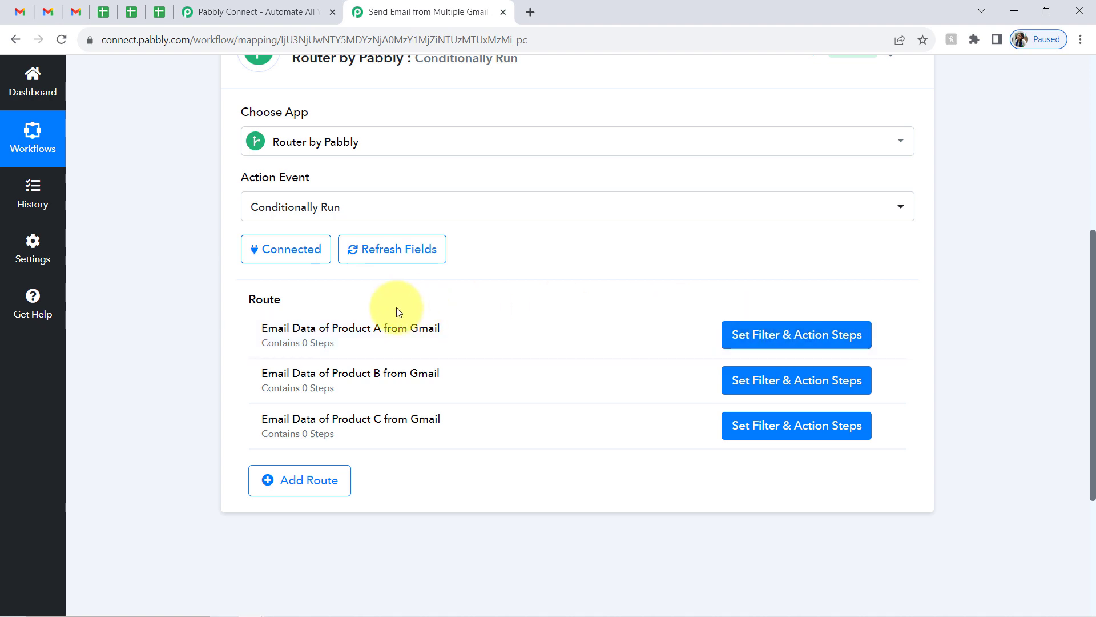
- Open the filter setup of the Product A route and set the condition's label to the Email Parser's To 0 Address
{"action": "left_click", "coordinate": [794, 344]}
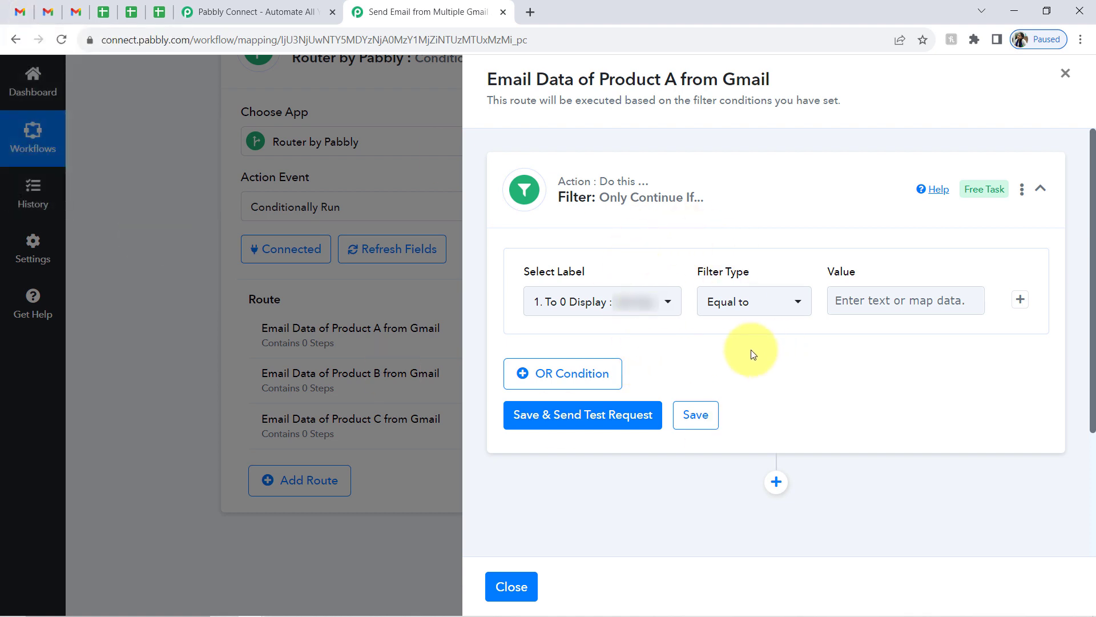
{"action": "left_click", "coordinate": [607, 304]}
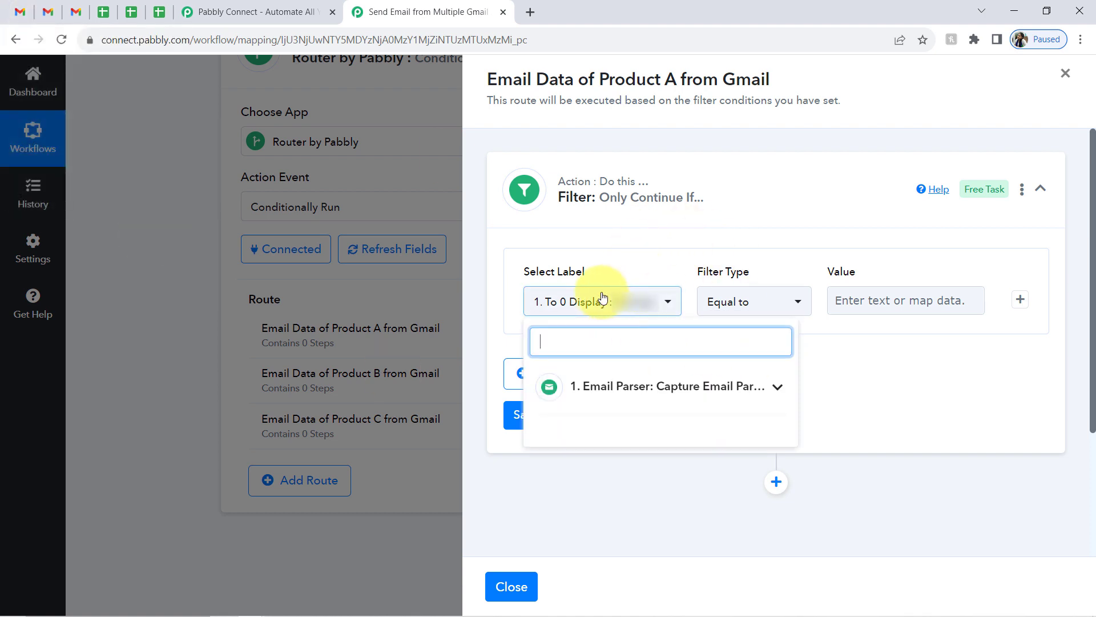
{"action": "left_click", "coordinate": [620, 398]}
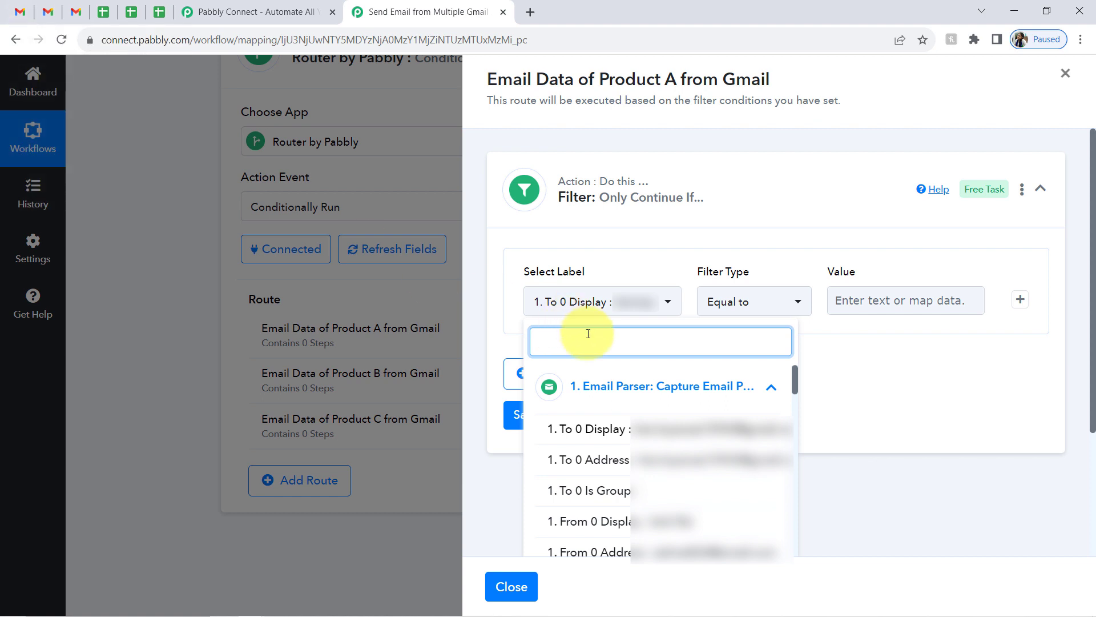
{"action": "left_click", "coordinate": [608, 459]}
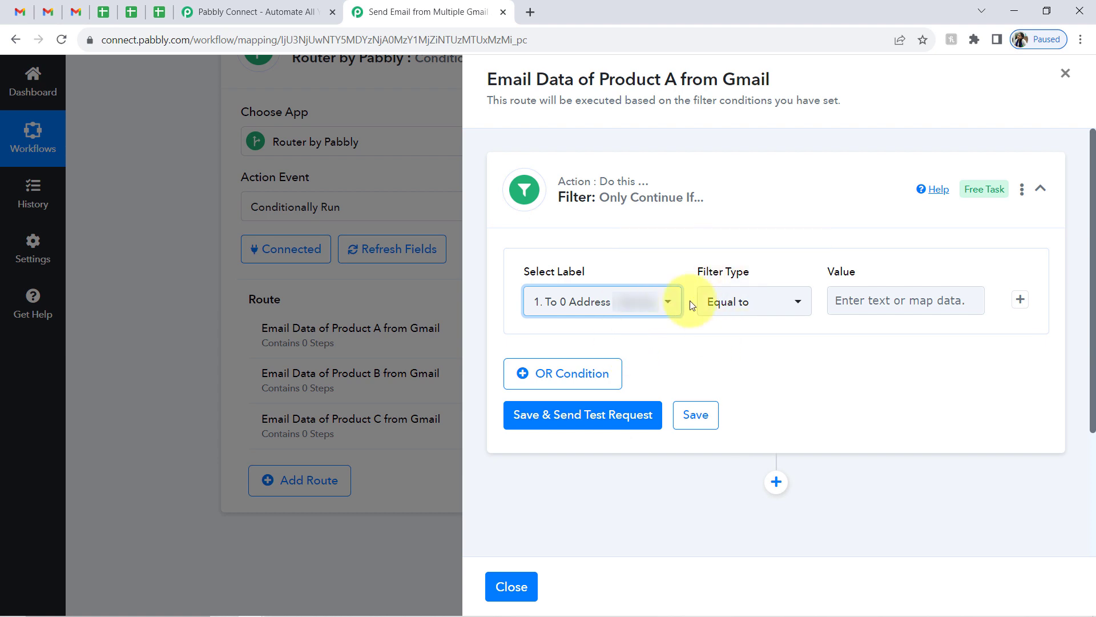
- Copy the account e-mail address from the first Gmail account and return to the Pabbly Connect workflow
{"action": "left_click", "coordinate": [20, 11]}
{"action": "left_click", "coordinate": [1065, 83]}
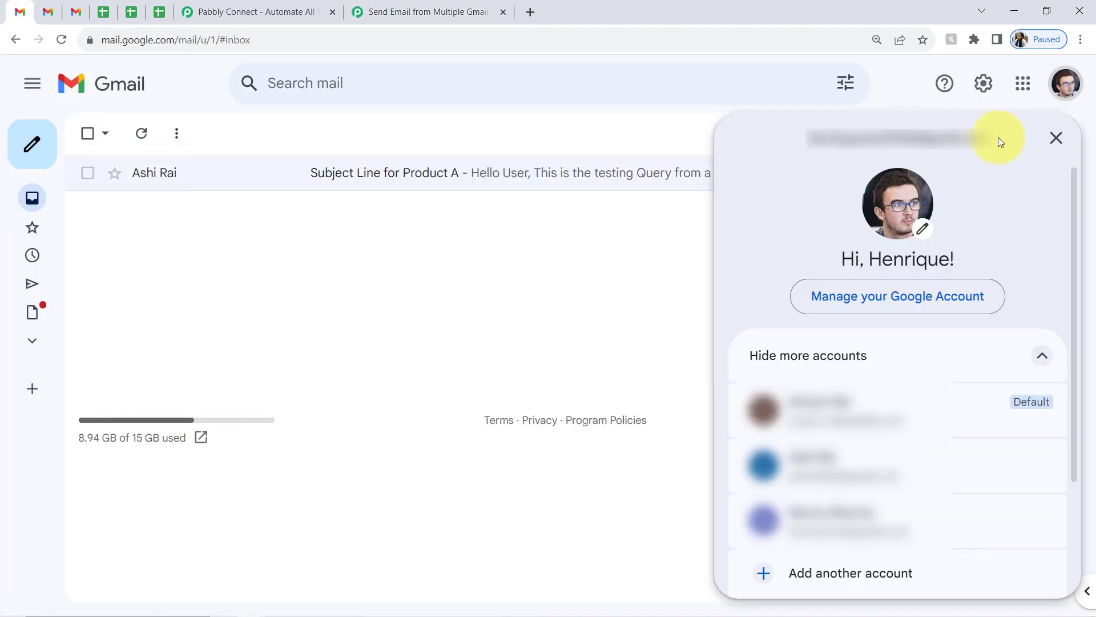
{"action": "left_click_drag", "start_coordinate": [998, 137], "coordinate": [797, 138]}
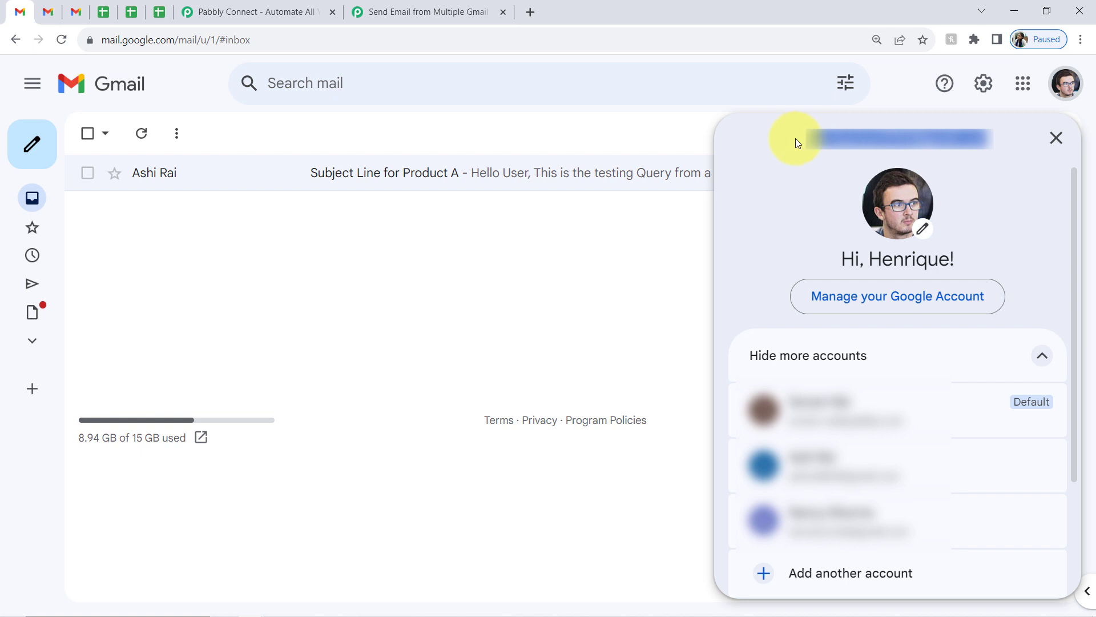
{"action": "left_click", "coordinate": [478, 7]}
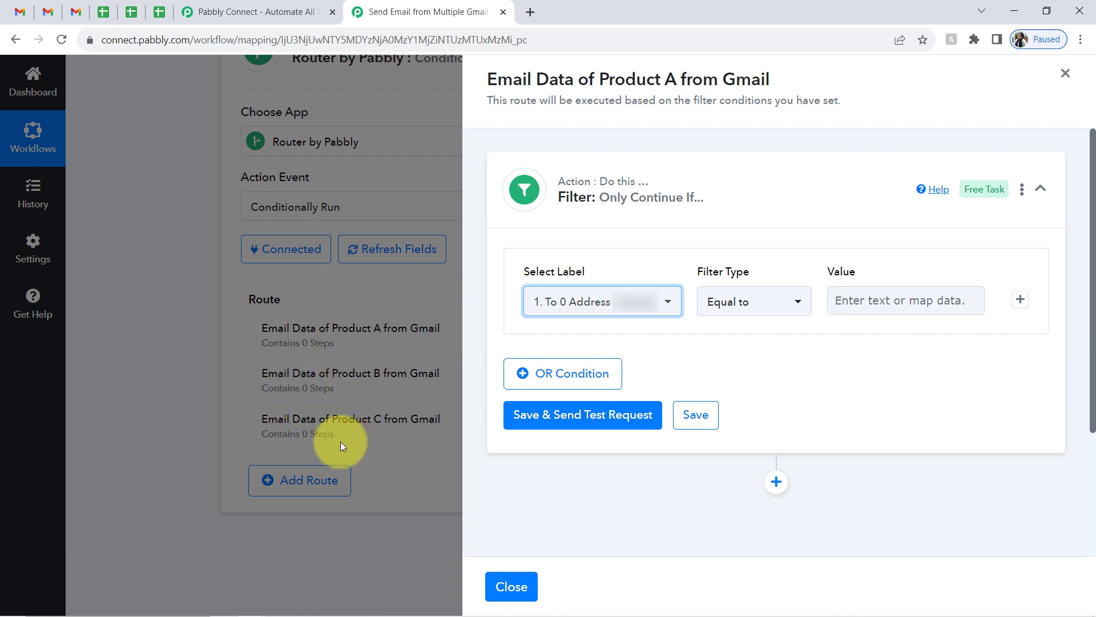
- Paste the copied Gmail address as the filter value, save and send a test request, and review the response message
{"action": "left_click", "coordinate": [856, 298]}
{"action": "key", "text": "ctrl+v"}
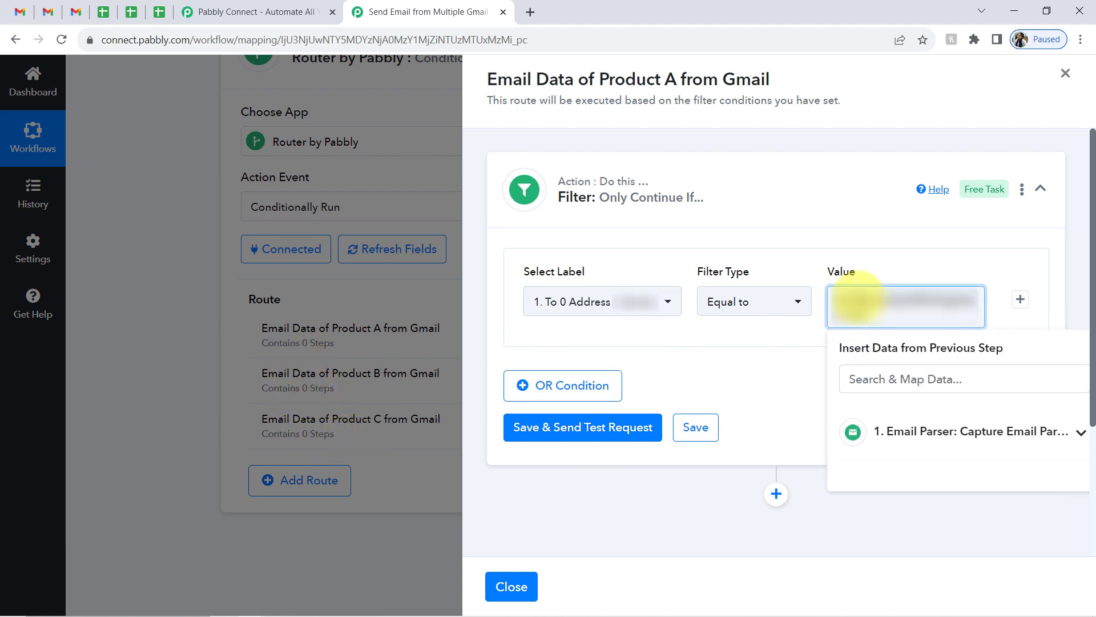
{"action": "left_click", "coordinate": [606, 427]}
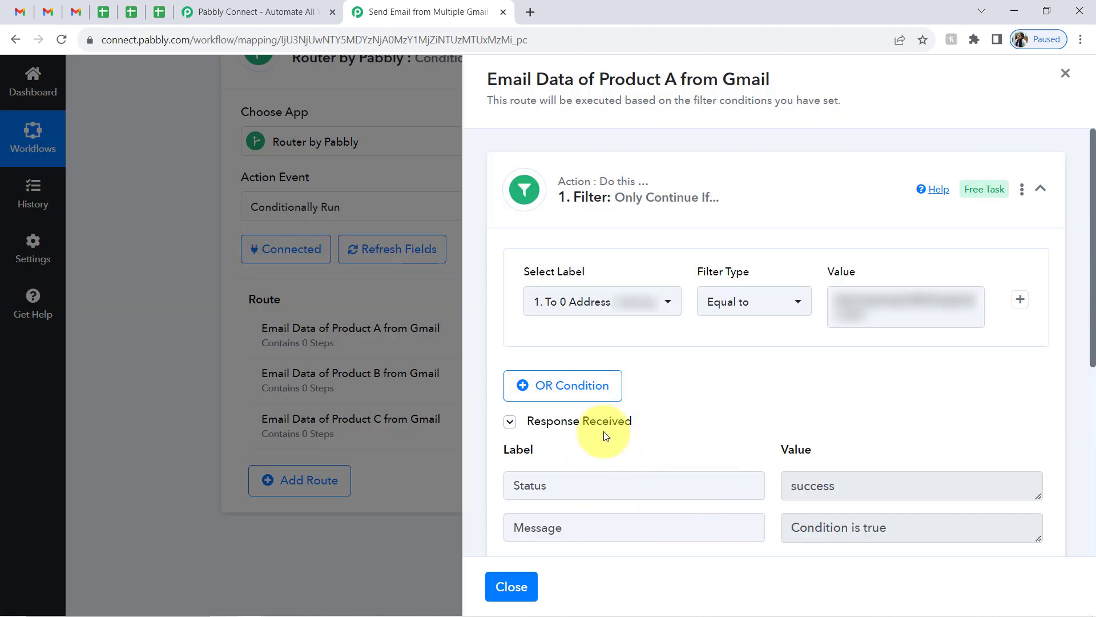
{"action": "mouse_move", "coordinate": [888, 526]}
{"action": "left_mouse_down"}
{"action": "mouse_move", "coordinate": [780, 536]}
{"action": "mouse_move", "coordinate": [903, 527]}
{"action": "left_mouse_up"}
{"action": "triple_click", "coordinate": [817, 536]}
{"action": "left_click", "coordinate": [828, 528]}
{"action": "left_click_drag", "start_coordinate": [1093, 330], "coordinate": [1087, 456]}
{"action": "triple_click", "coordinate": [878, 303]}
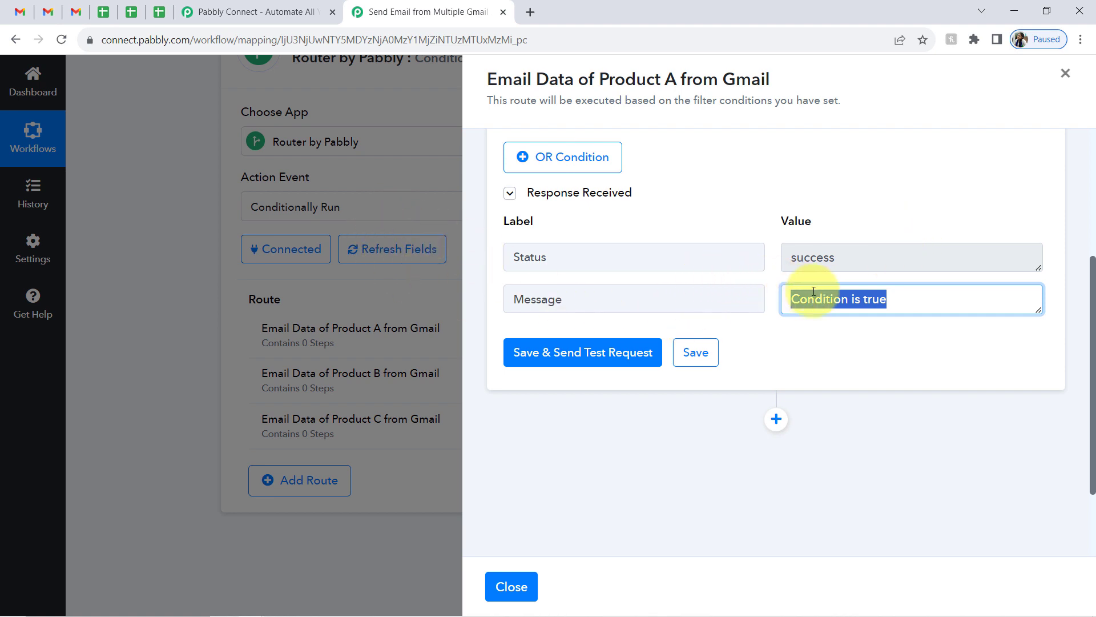
{"action": "left_click", "coordinate": [862, 299]}
- Try the filter with the value "ergaergf", save and send a test request, and check the response message
{"action": "scroll", "coordinate": [1094, 360], "scroll_direction": "up", "scroll_amount": 2}
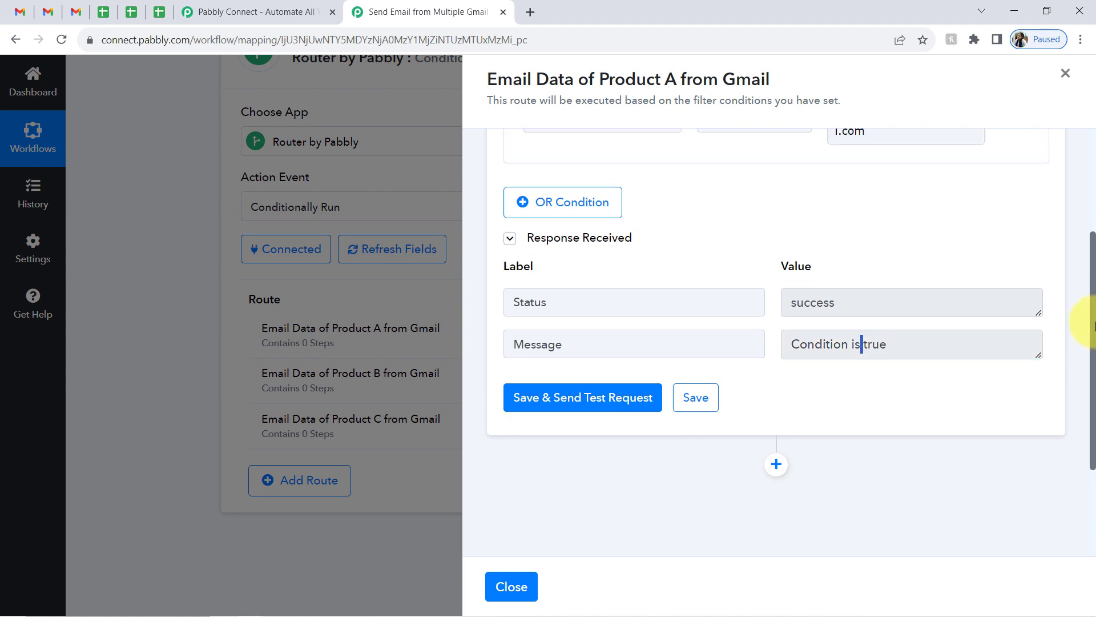
{"action": "left_click", "coordinate": [867, 149]}
{"action": "type", "text": "ergaen"}
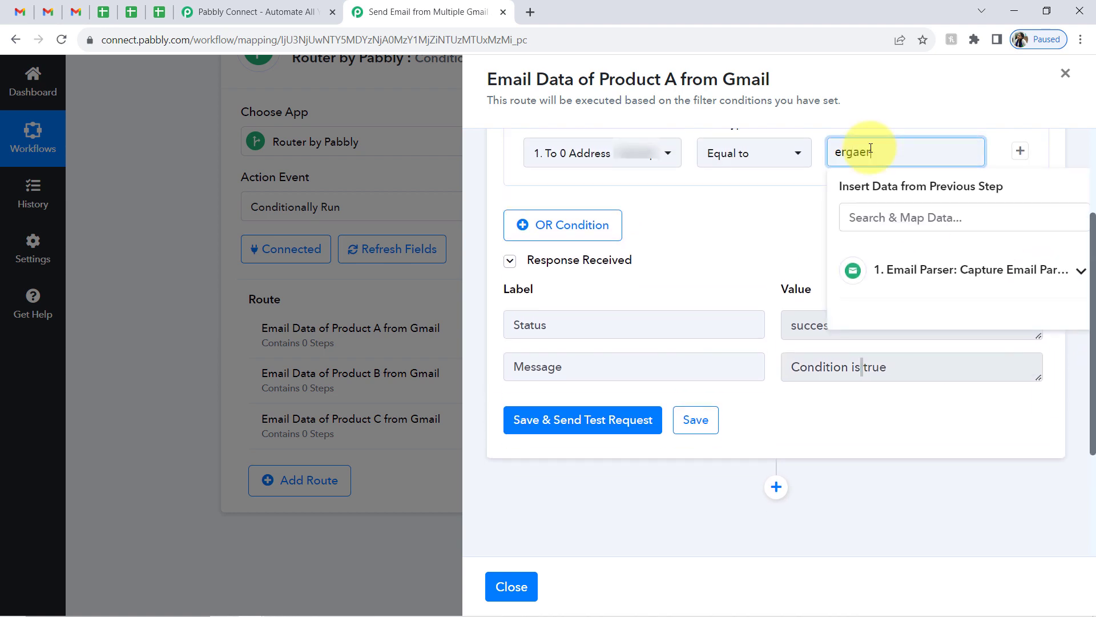
{"action": "left_click", "coordinate": [741, 262]}
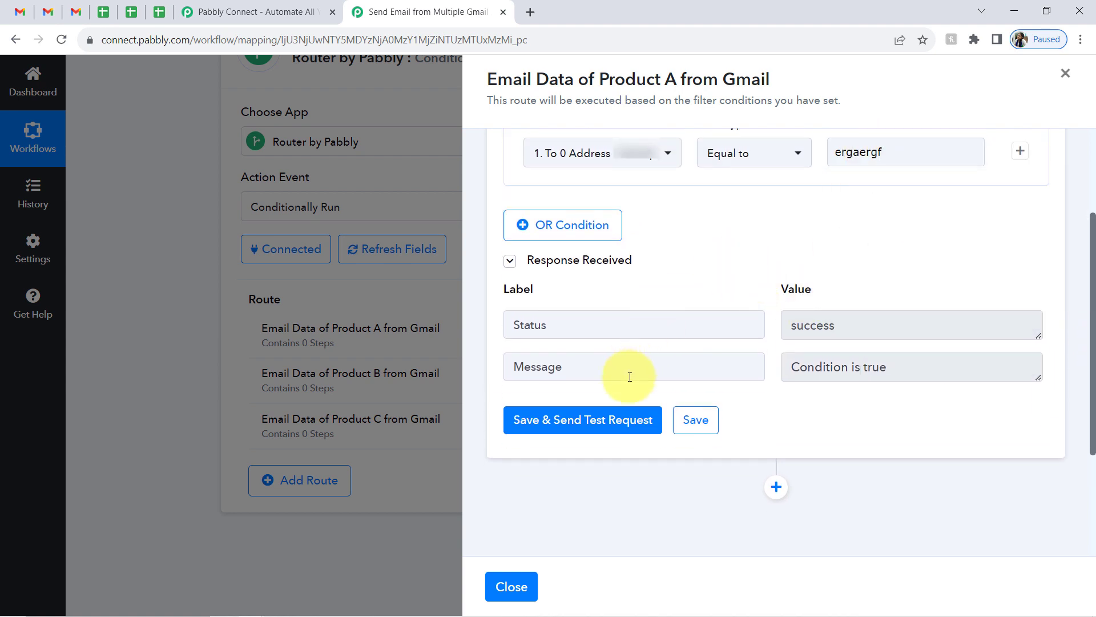
{"action": "left_click", "coordinate": [596, 422]}
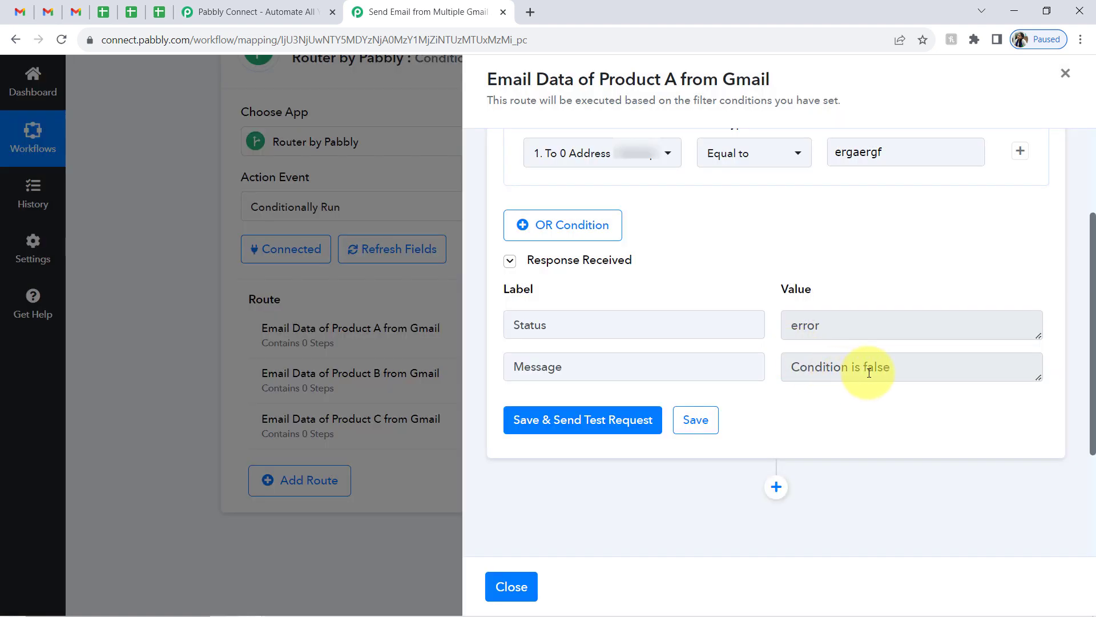
{"action": "double_click", "coordinate": [869, 368]}
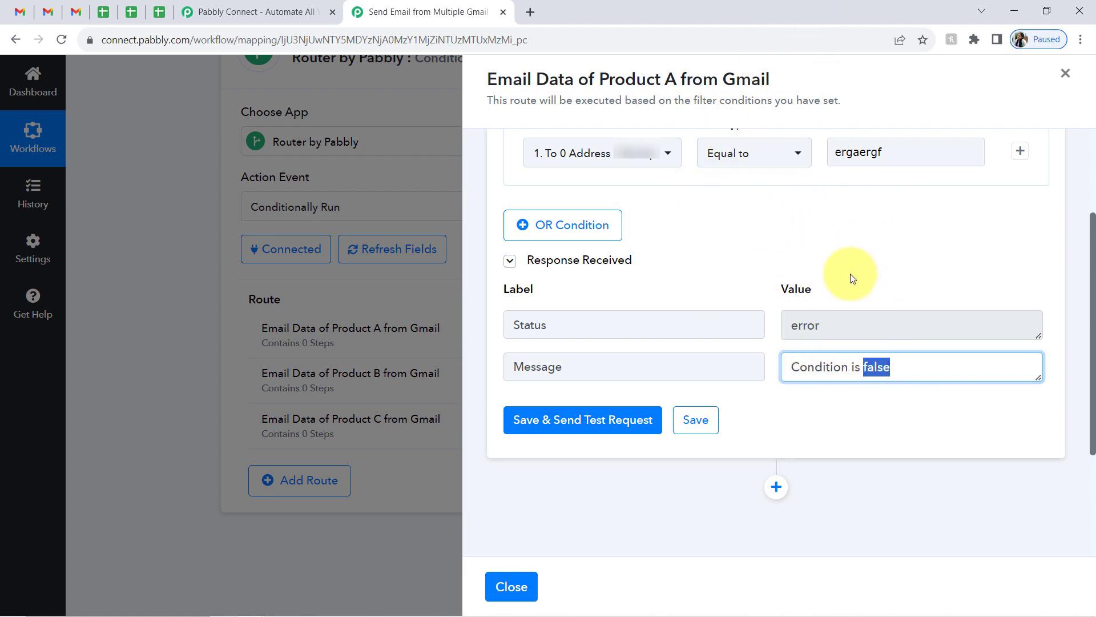
- Replace the filter's test value with the copied Gmail address, and save and send the test request again
{"action": "left_click", "coordinate": [861, 153]}
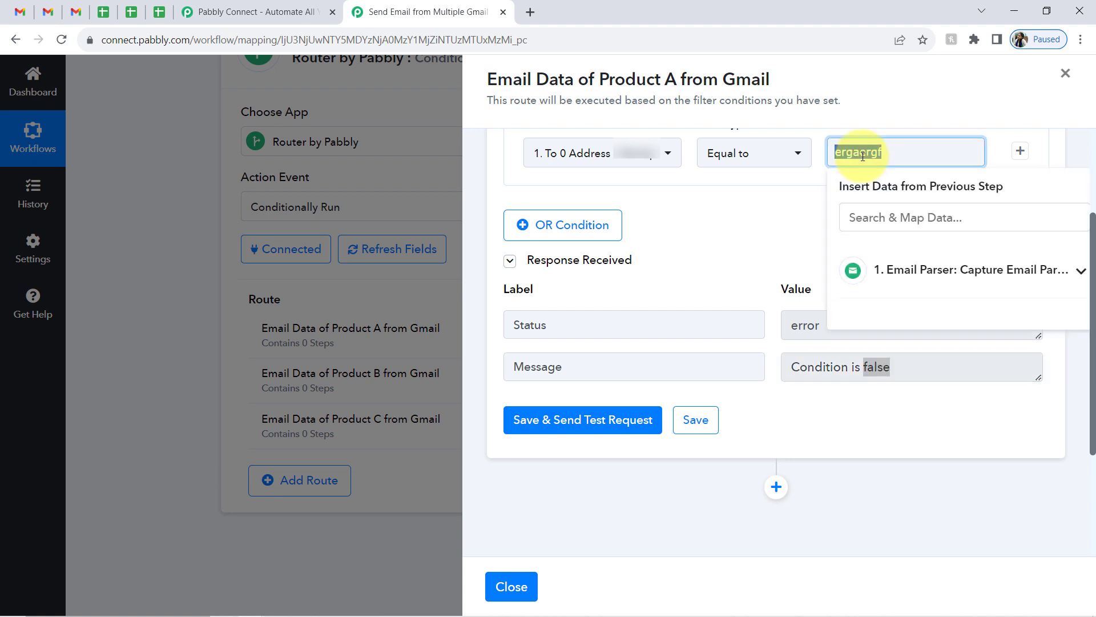
{"action": "key", "text": "ctrl+v"}
{"action": "left_click", "coordinate": [559, 449]}
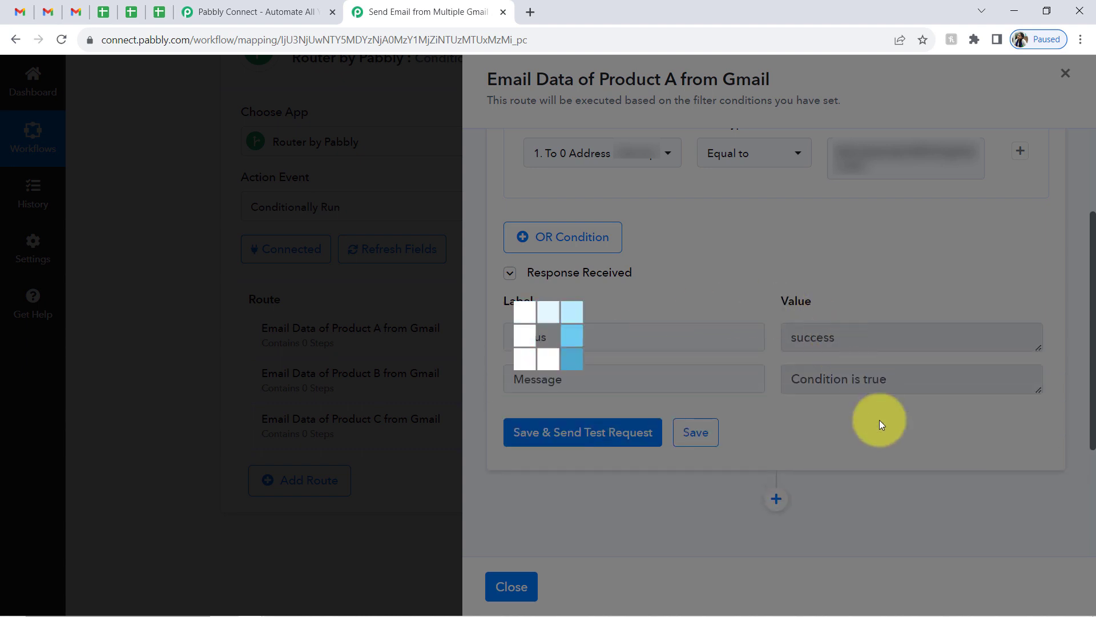
{"action": "scroll", "coordinate": [1093, 272], "scroll_direction": "down", "scroll_amount": 2}
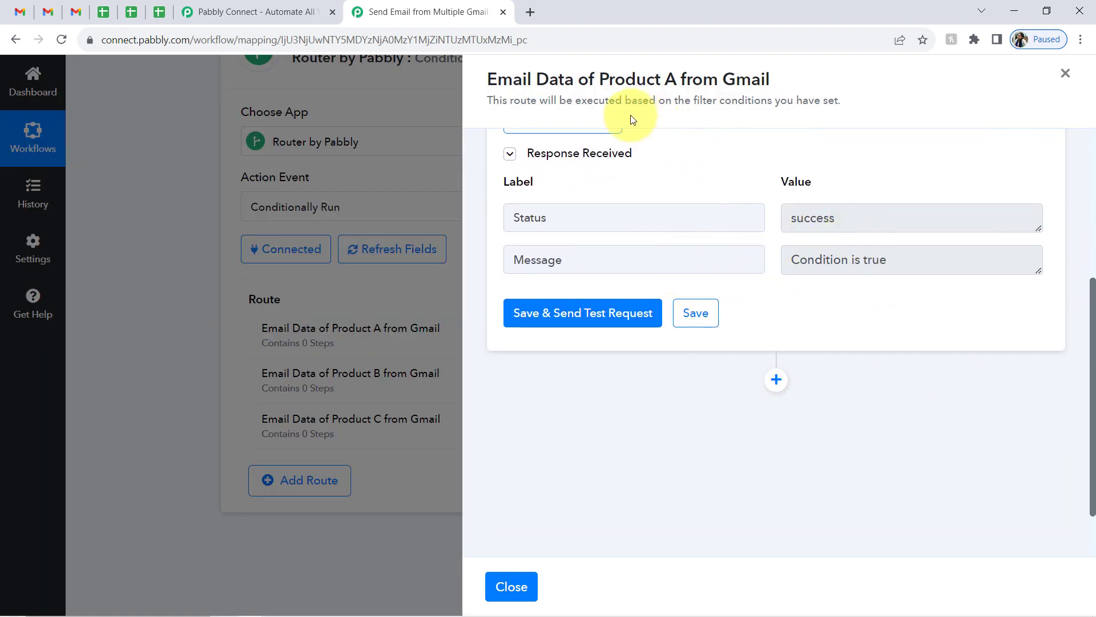
{"action": "left_click_drag", "start_coordinate": [527, 79], "coordinate": [779, 73]}
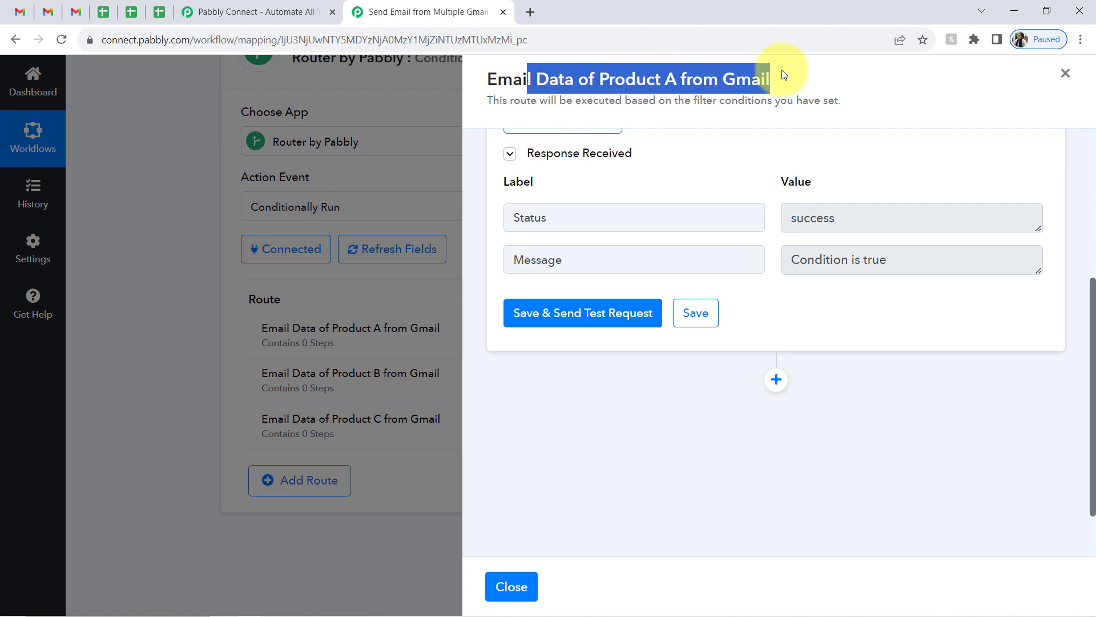
- Add a Google Sheets action with the Add New Row event after the filter in the Product A route
{"action": "left_click", "coordinate": [775, 381]}
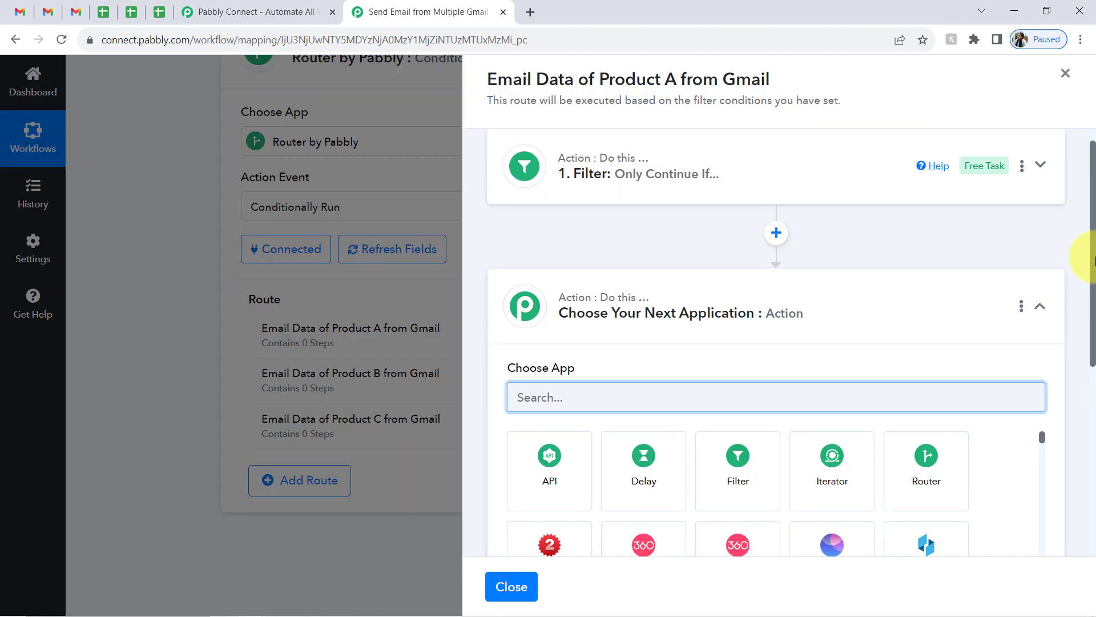
{"action": "type", "text": "shee"}
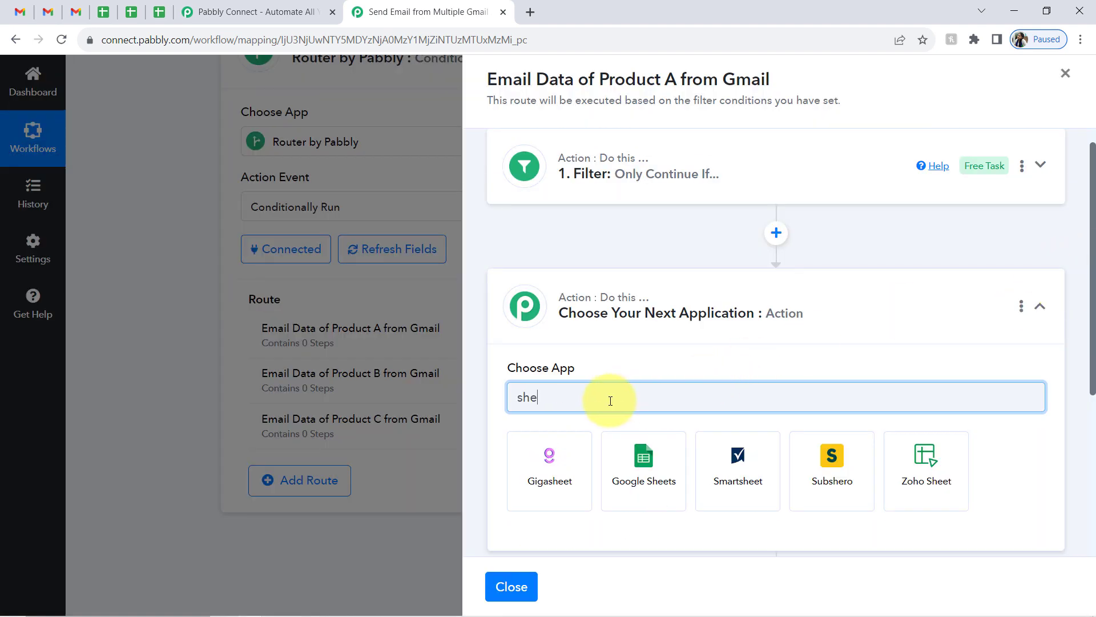
{"action": "left_click", "coordinate": [612, 444]}
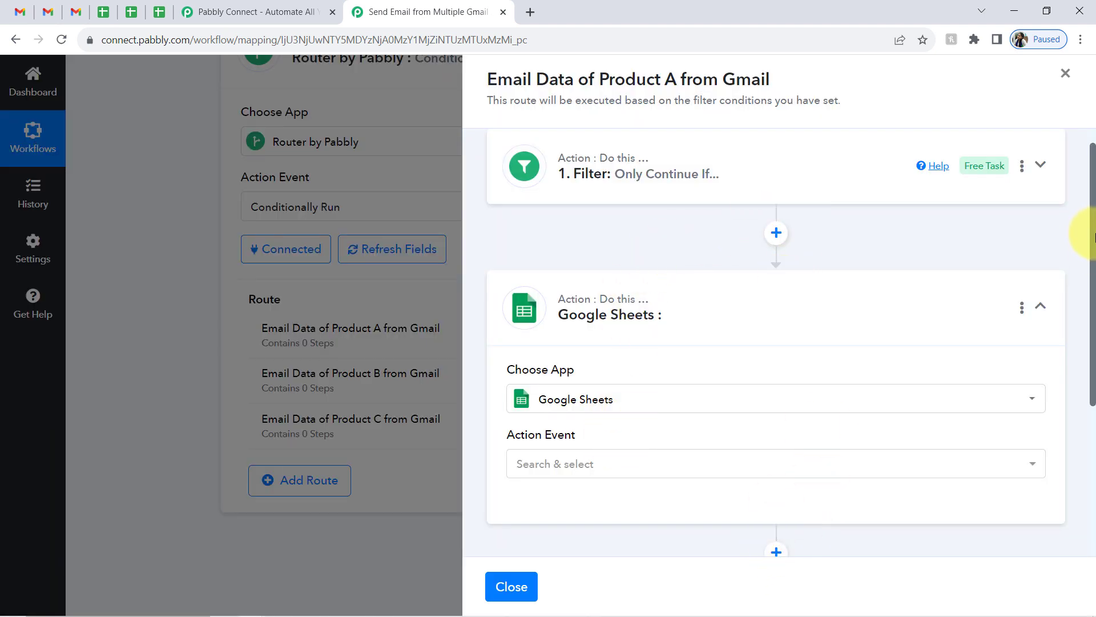
{"action": "scroll", "coordinate": [1093, 235], "scroll_direction": "down", "scroll_amount": 2}
{"action": "left_click", "coordinate": [555, 374]}
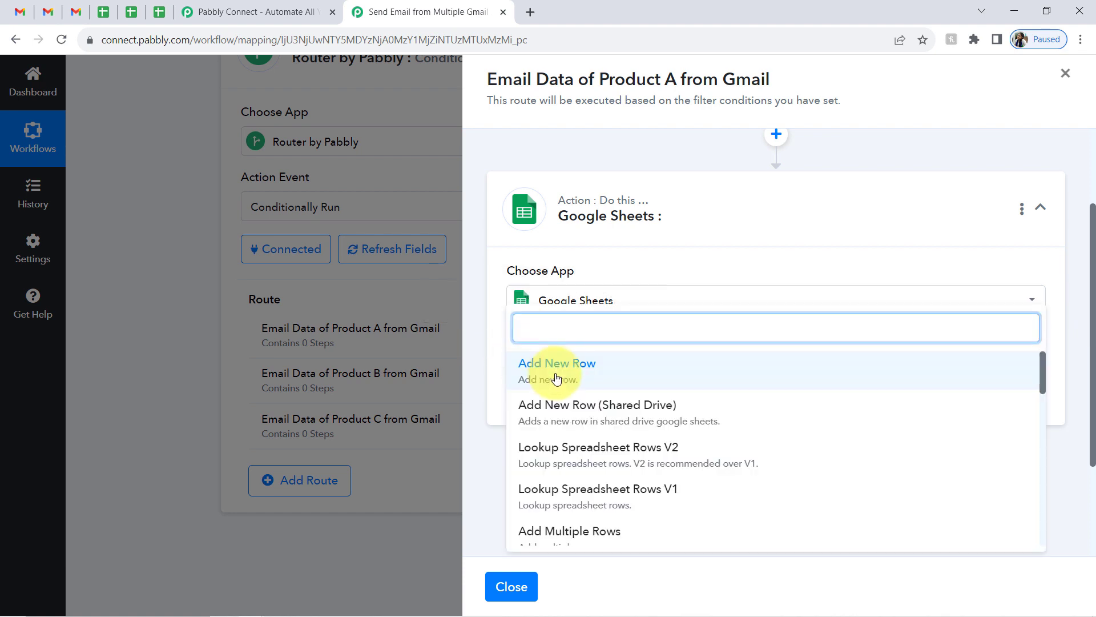
{"action": "left_click", "coordinate": [557, 377]}
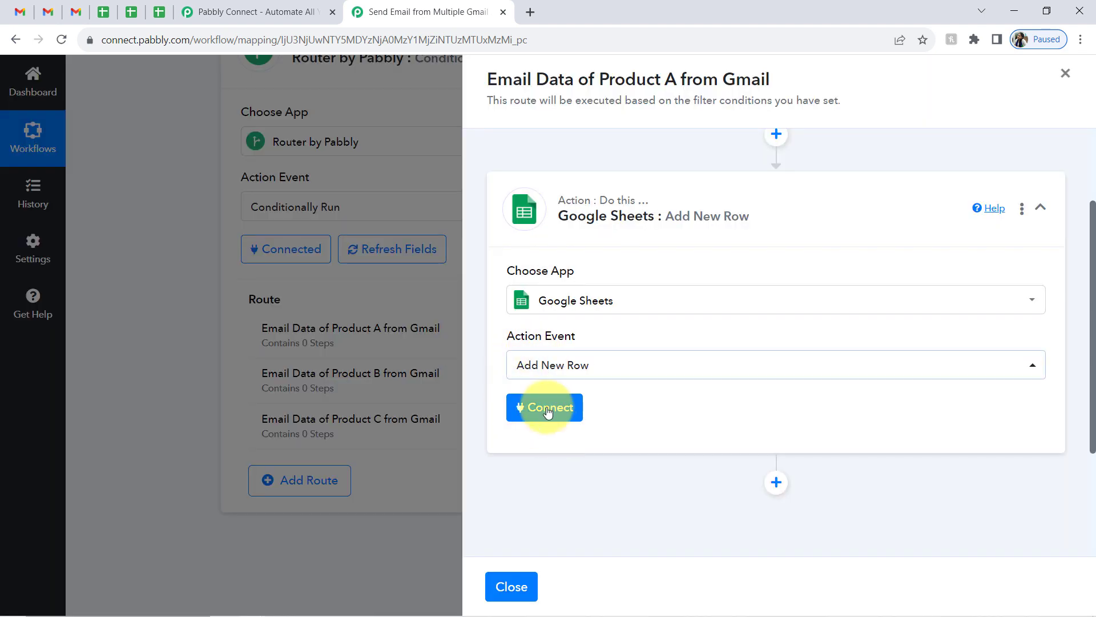
- Connect Google Sheets through a new connection by signing in with the first listed Google account and allowing access
{"action": "left_click", "coordinate": [540, 413]}
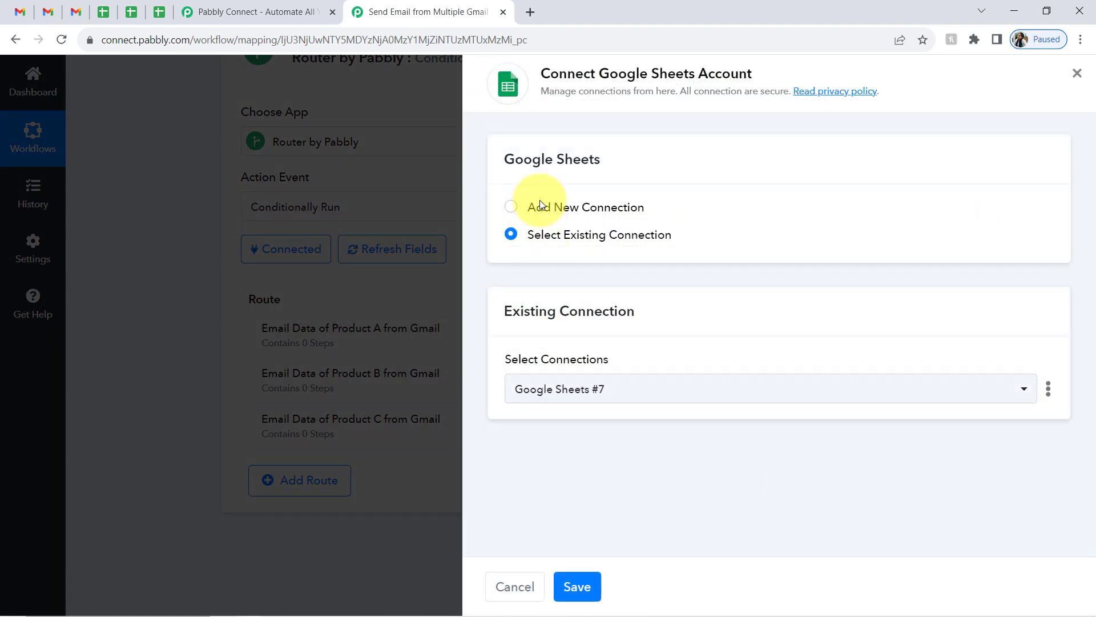
{"action": "left_click", "coordinate": [567, 214]}
{"action": "left_click", "coordinate": [576, 378]}
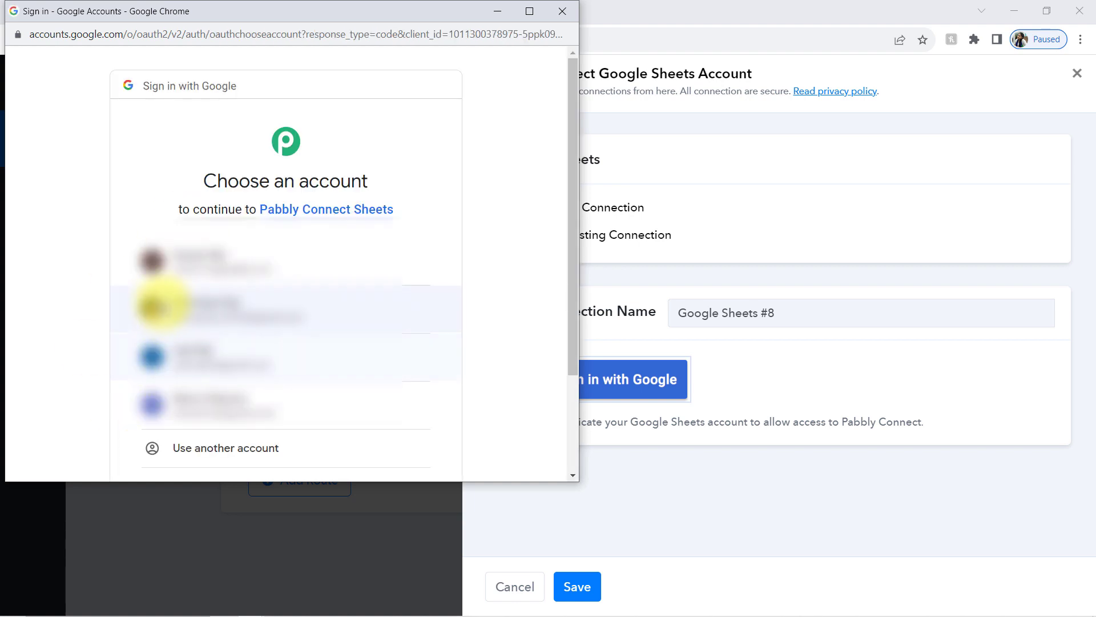
{"action": "left_click", "coordinate": [172, 269]}
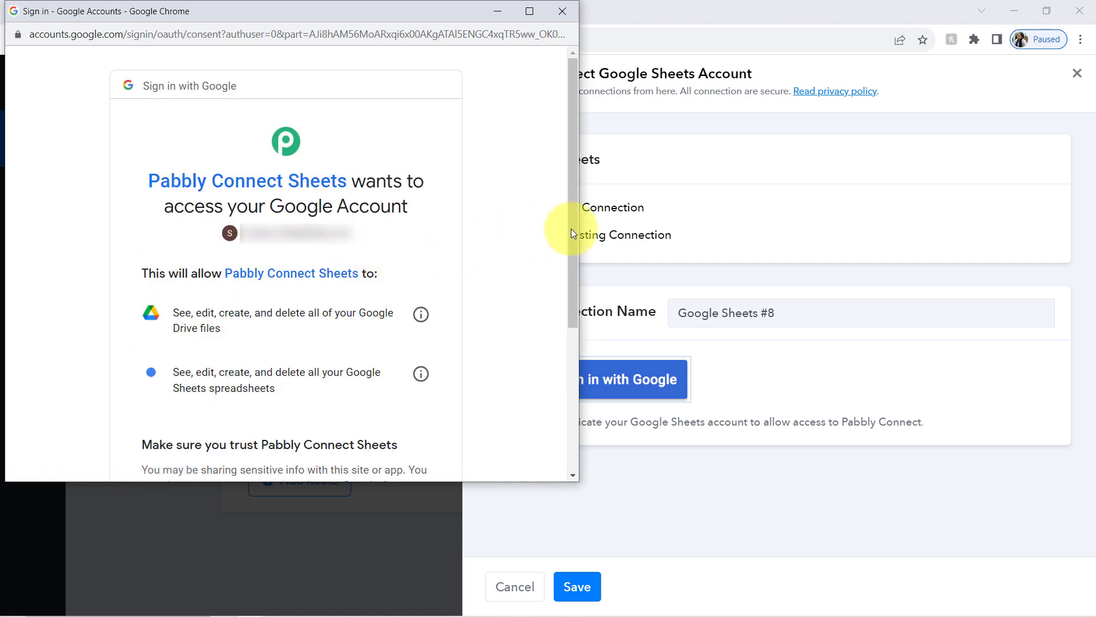
{"action": "left_click_drag", "start_coordinate": [570, 239], "coordinate": [471, 381]}
{"action": "left_click", "coordinate": [352, 374]}
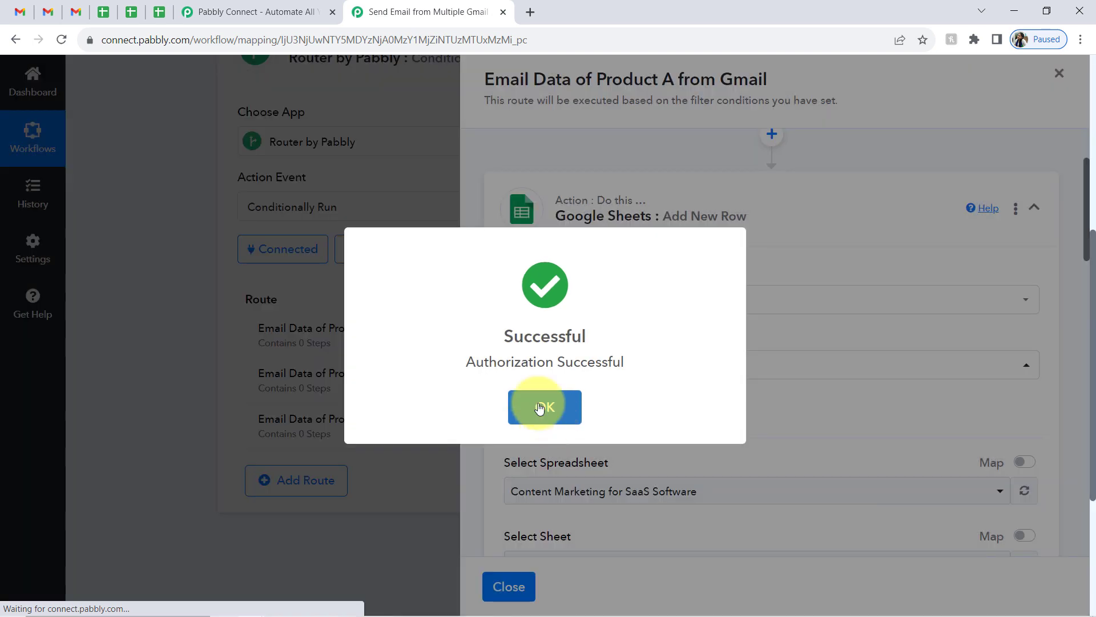
{"action": "left_click", "coordinate": [550, 414]}
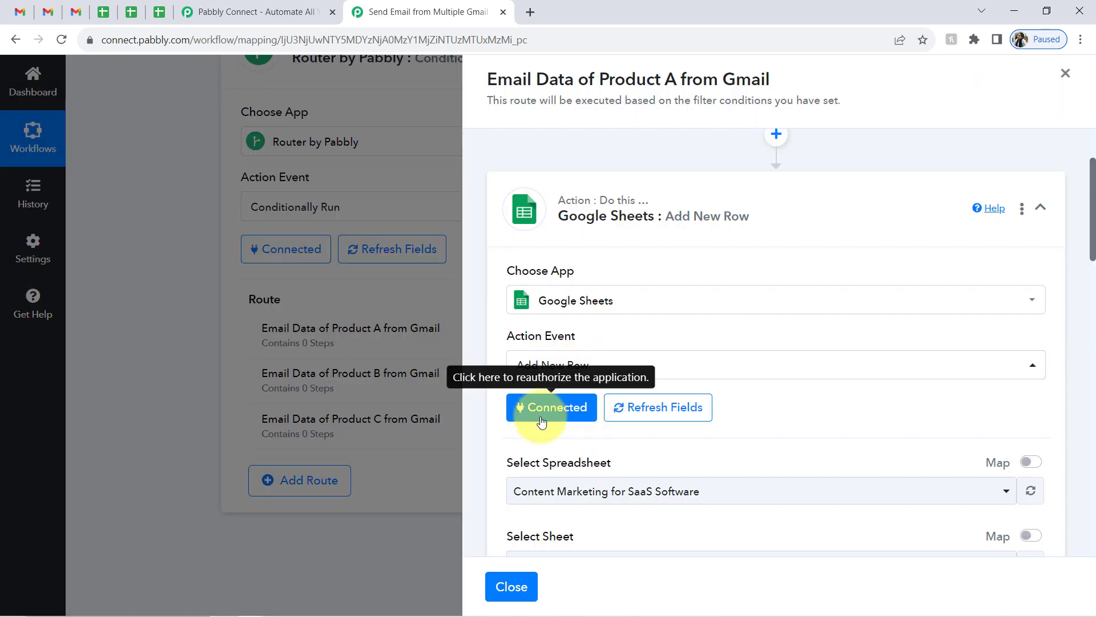
- Check the Product A spreadsheet's title and select "Important Emails of Product A" as the action's spreadsheet
{"action": "scroll", "coordinate": [1092, 214], "scroll_direction": "down", "scroll_amount": 4}
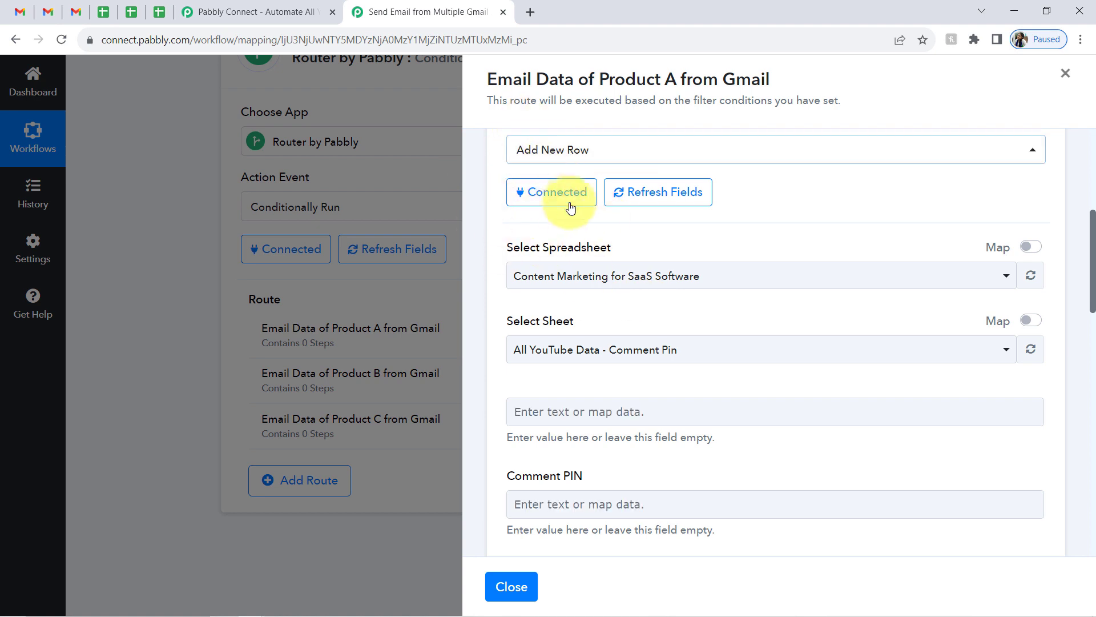
{"action": "left_click_drag", "start_coordinate": [514, 247], "coordinate": [615, 246]}
{"action": "left_click", "coordinate": [586, 276]}
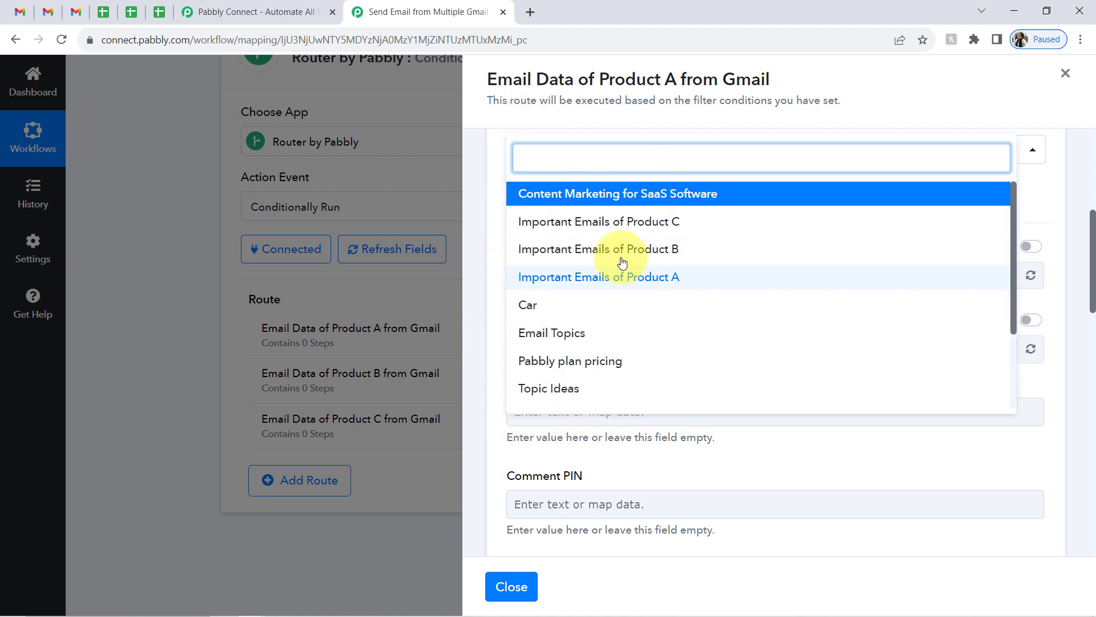
{"action": "left_click", "coordinate": [103, 11]}
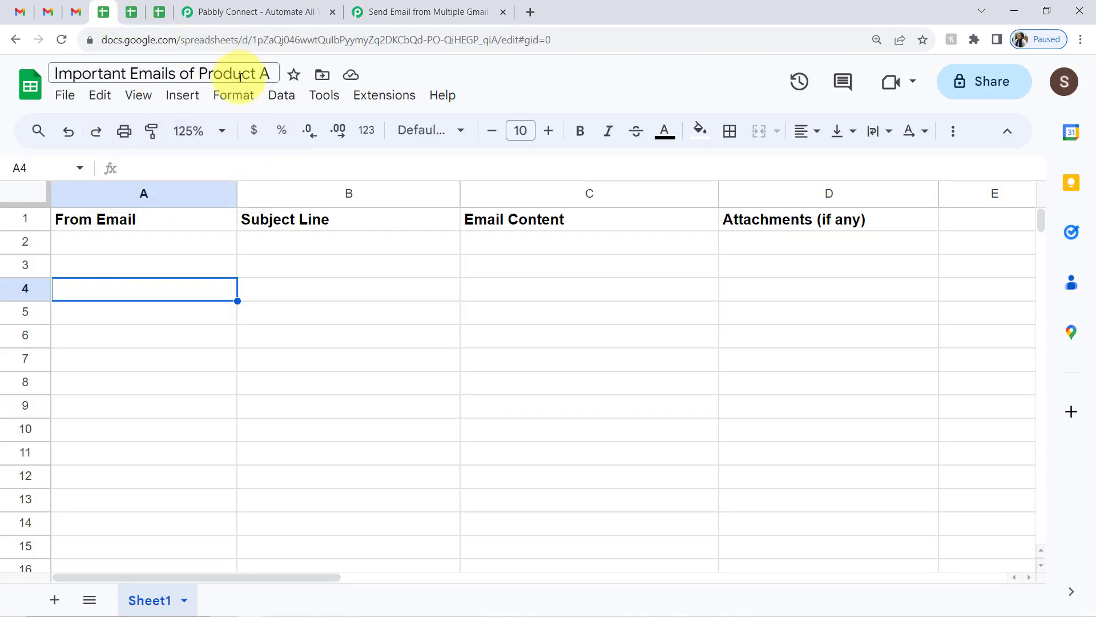
{"action": "left_click_drag", "start_coordinate": [113, 74], "coordinate": [223, 77]}
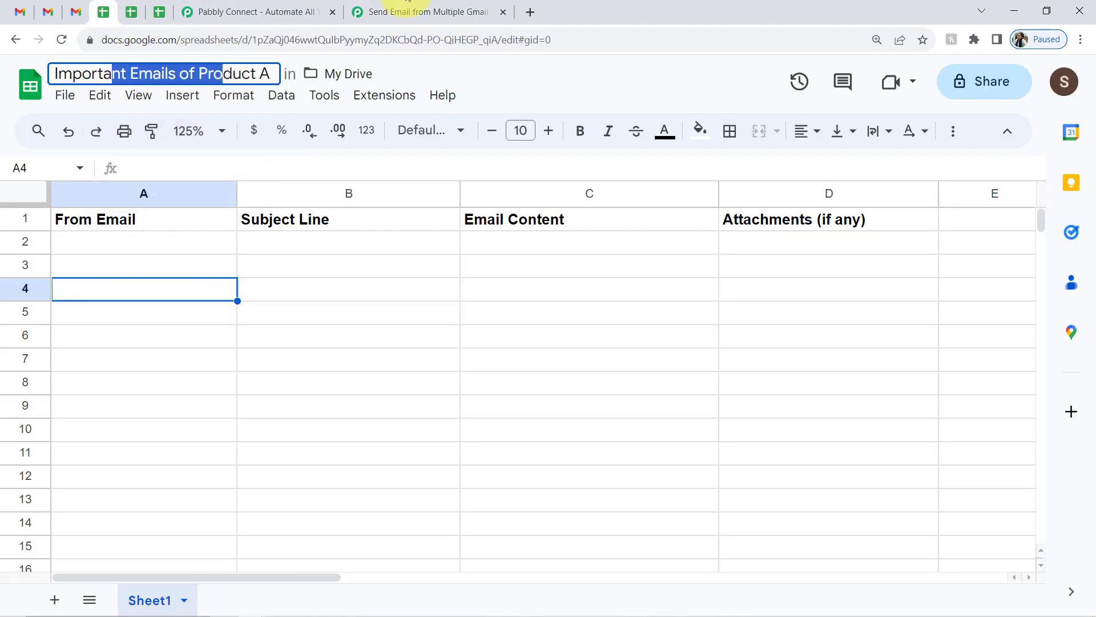
{"action": "left_click", "coordinate": [436, 7]}
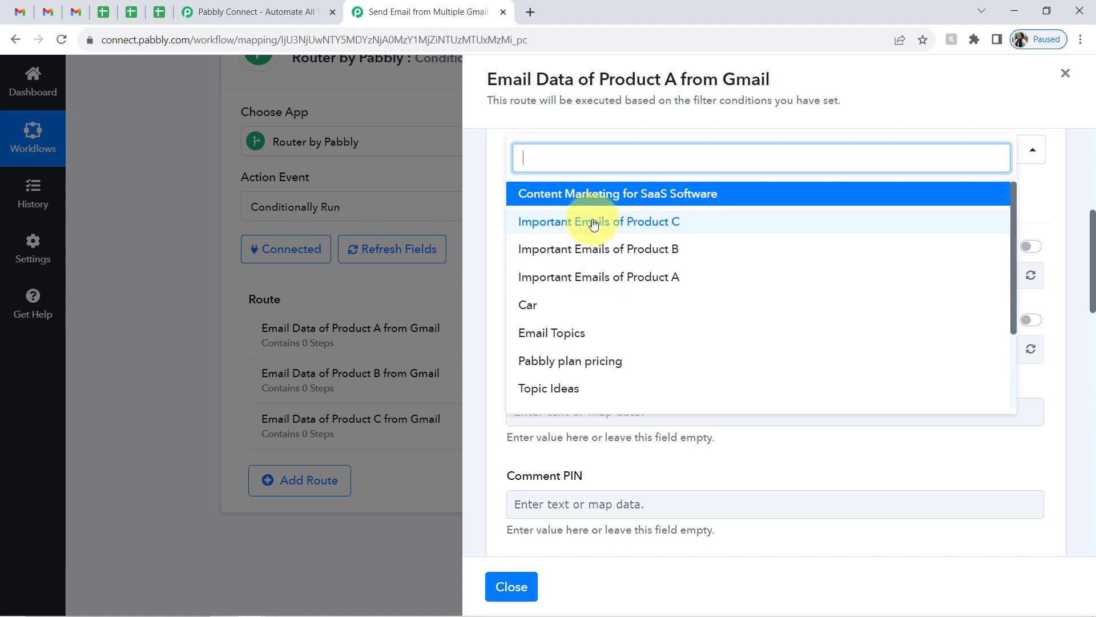
{"action": "left_click", "coordinate": [580, 278]}
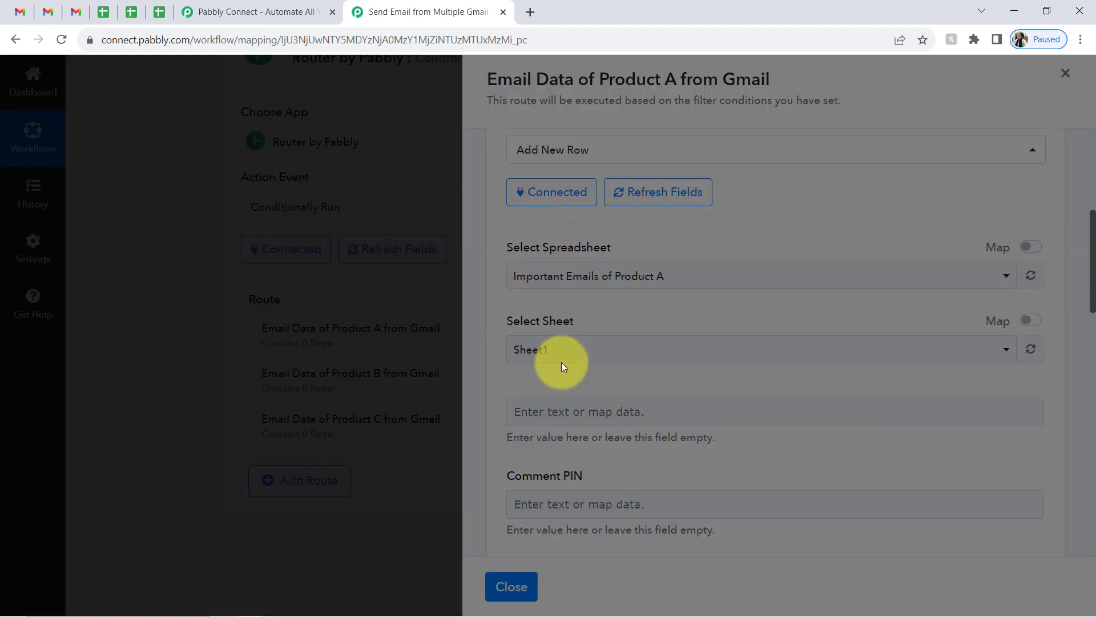
- Compare the Product A spreadsheet's sheet name and column headings with the selected sheet and fields of the Google Sheets action
{"action": "left_click", "coordinate": [103, 11]}
{"action": "left_click", "coordinate": [409, 7]}
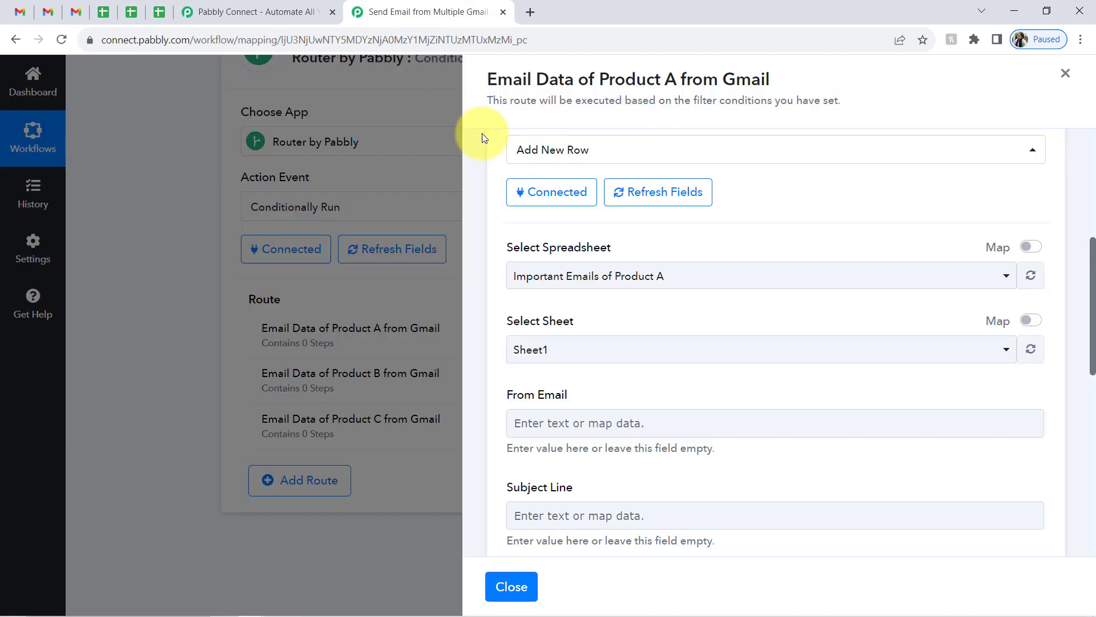
{"action": "left_click", "coordinate": [644, 343]}
{"action": "left_click", "coordinate": [633, 296]}
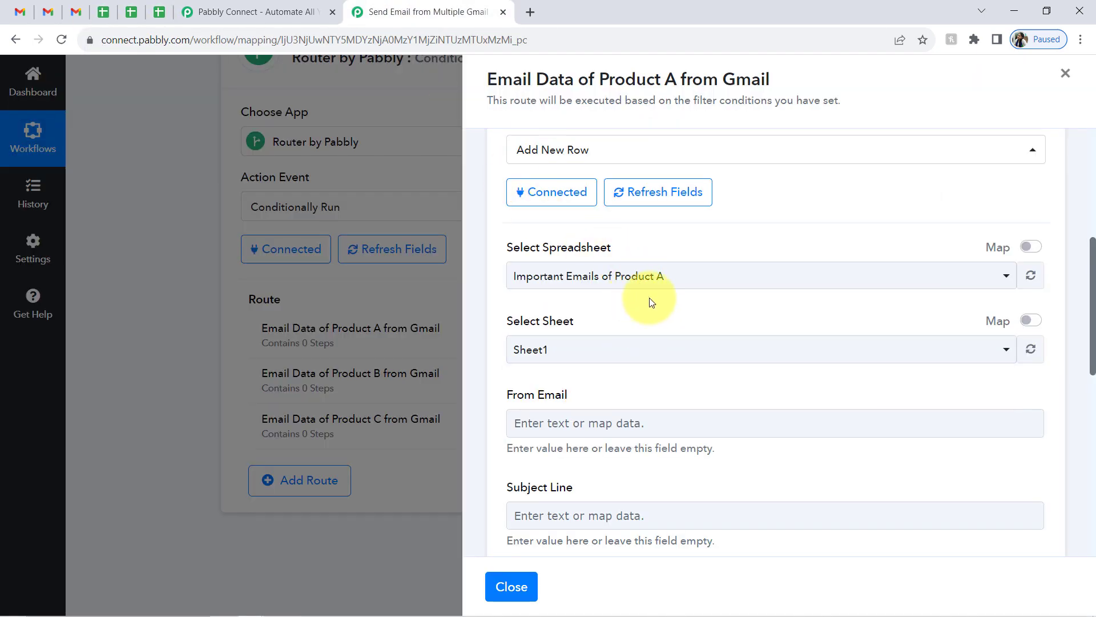
{"action": "left_click_drag", "start_coordinate": [1090, 322], "coordinate": [1077, 354]}
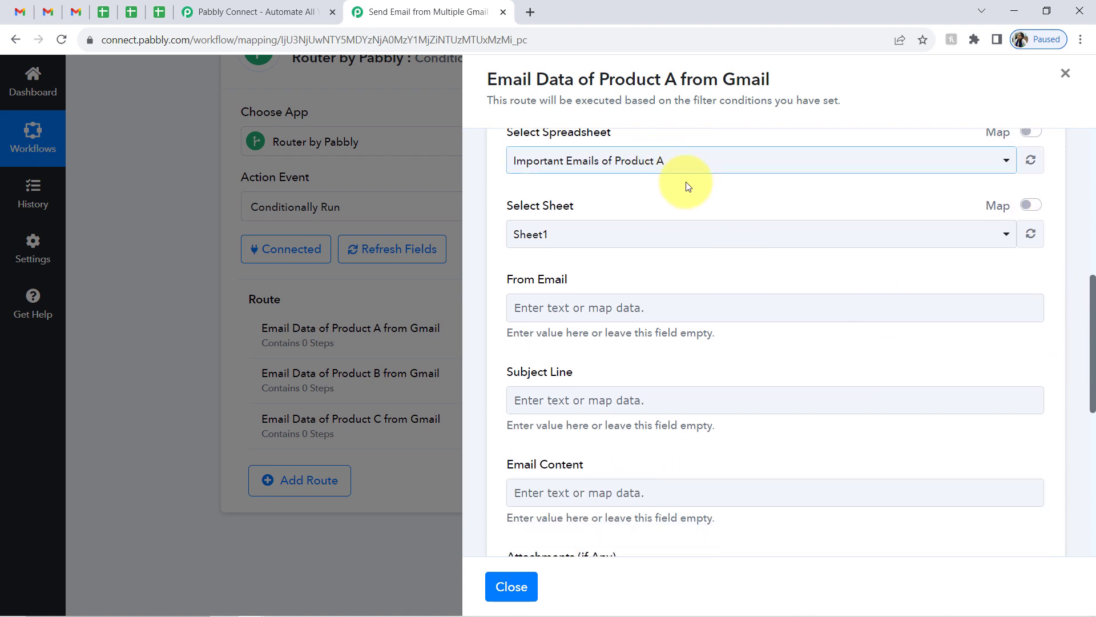
{"action": "left_click", "coordinate": [104, 12]}
{"action": "left_click", "coordinate": [129, 194]}
{"action": "left_click", "coordinate": [343, 194]}
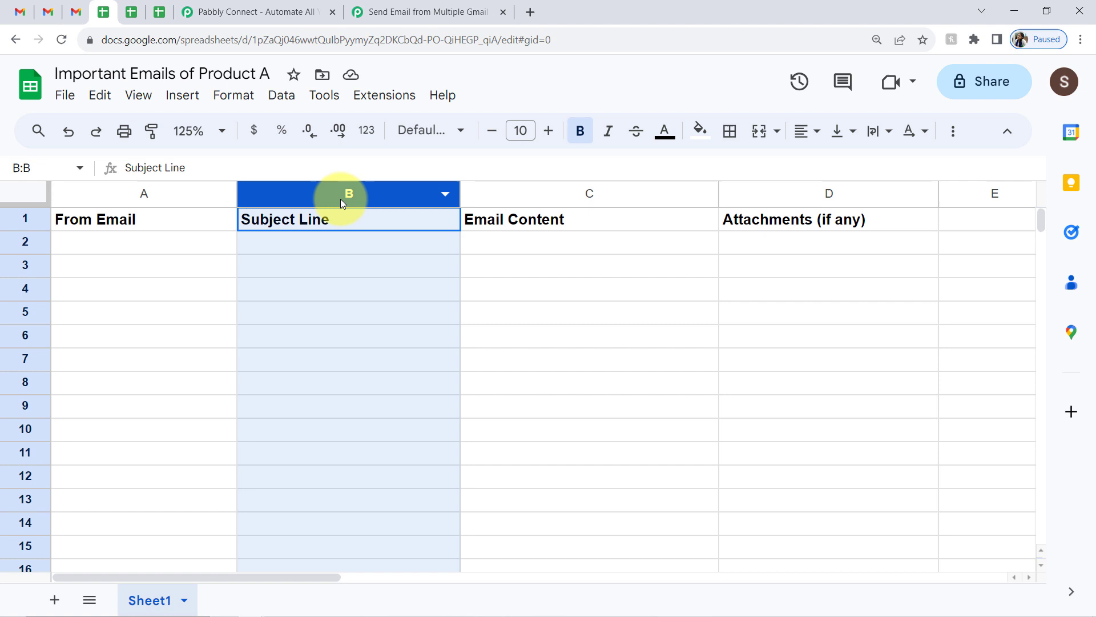
{"action": "left_click", "coordinate": [551, 193]}
{"action": "left_click", "coordinate": [756, 193]}
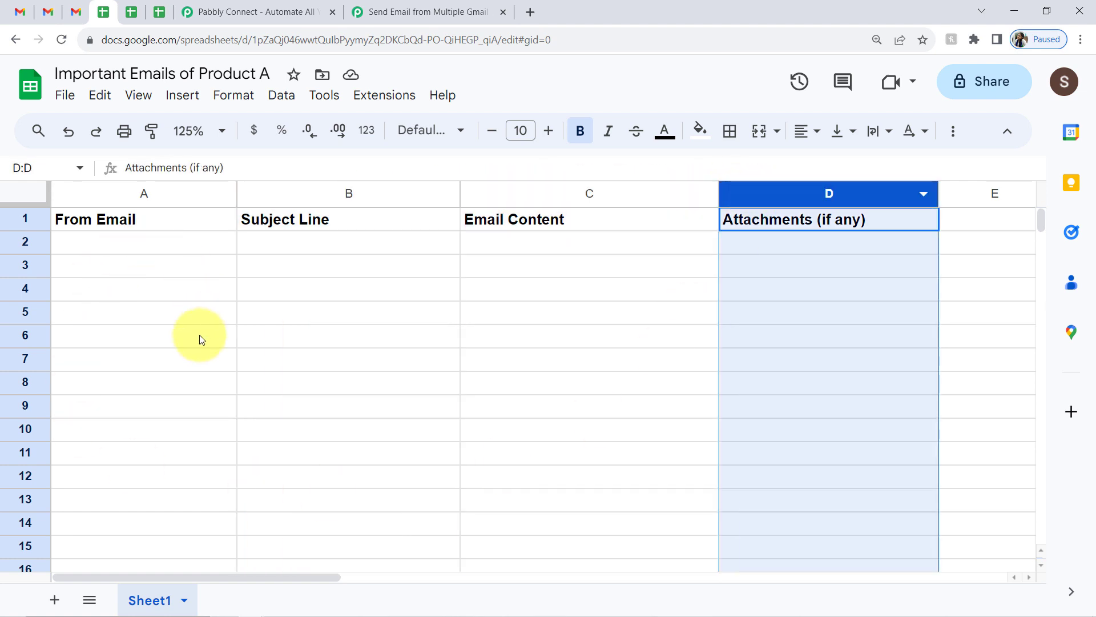
{"action": "left_click", "coordinate": [388, 6]}
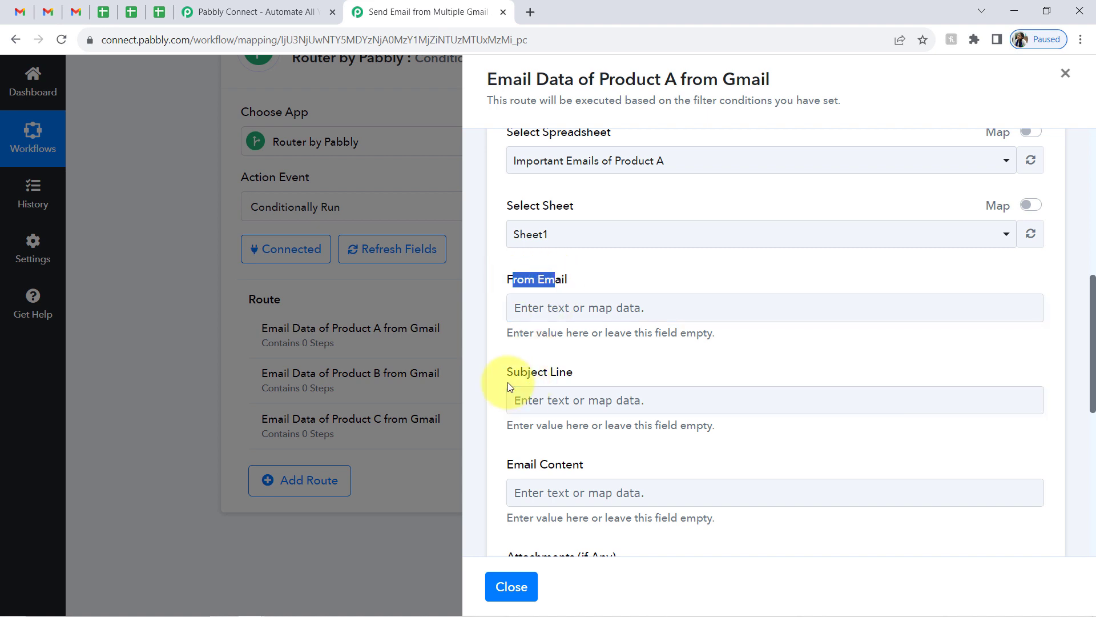
{"action": "left_click_drag", "start_coordinate": [520, 372], "coordinate": [569, 371]}
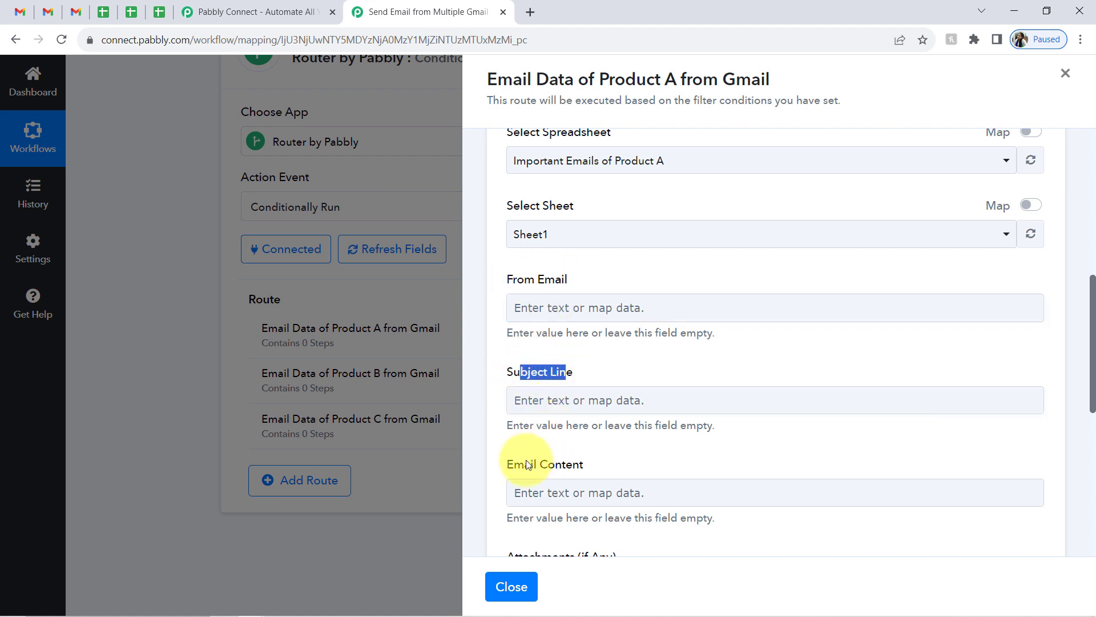
{"action": "left_click_drag", "start_coordinate": [524, 463], "coordinate": [572, 465]}
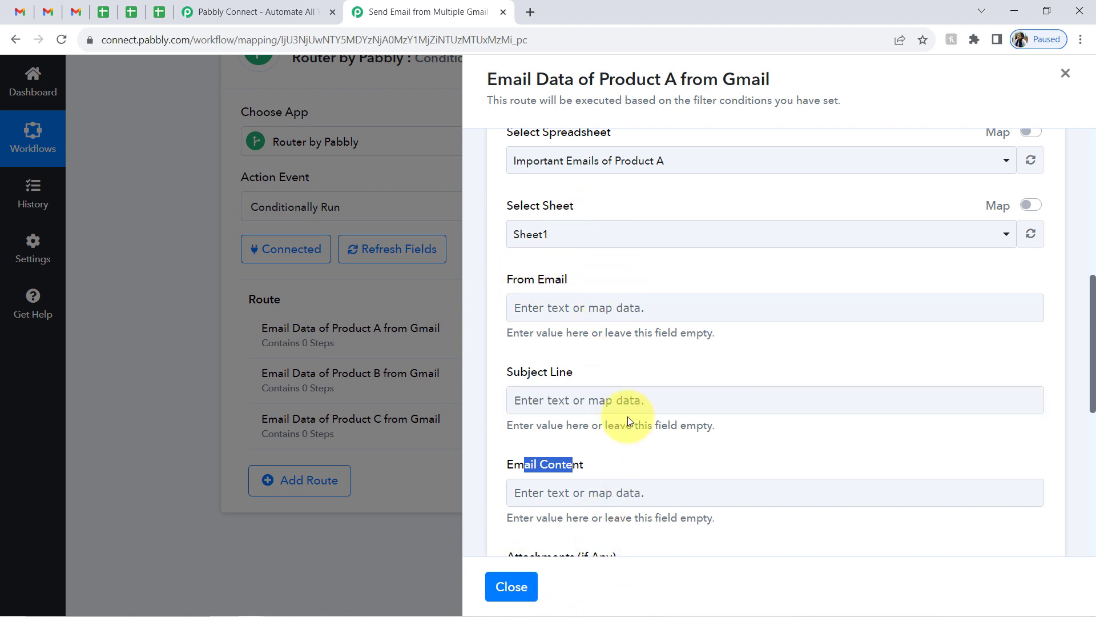
{"action": "left_click", "coordinate": [104, 12]}
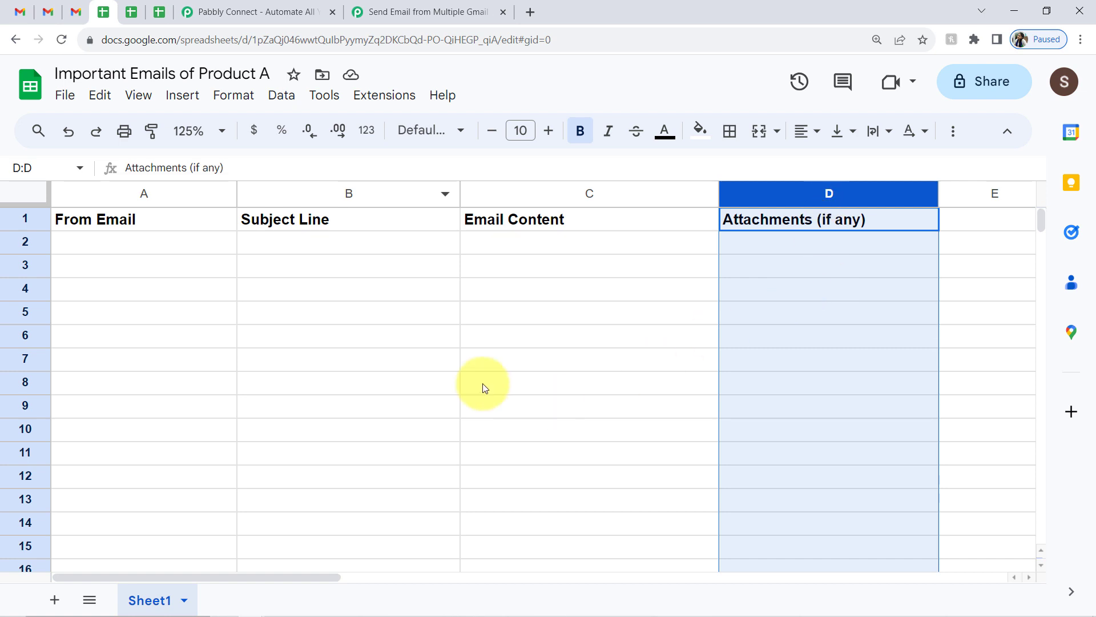
{"action": "left_click", "coordinate": [474, 7]}
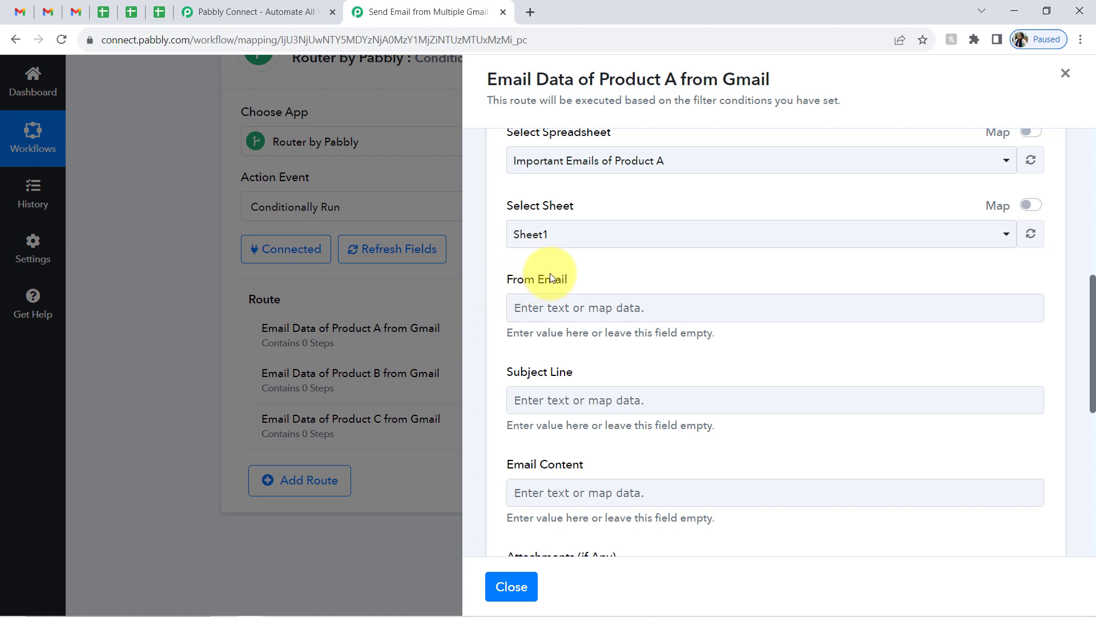
- Map the From Email field to the Email Parser's "From 0 Address" value, searching the data for "@"
{"action": "left_click", "coordinate": [540, 302]}
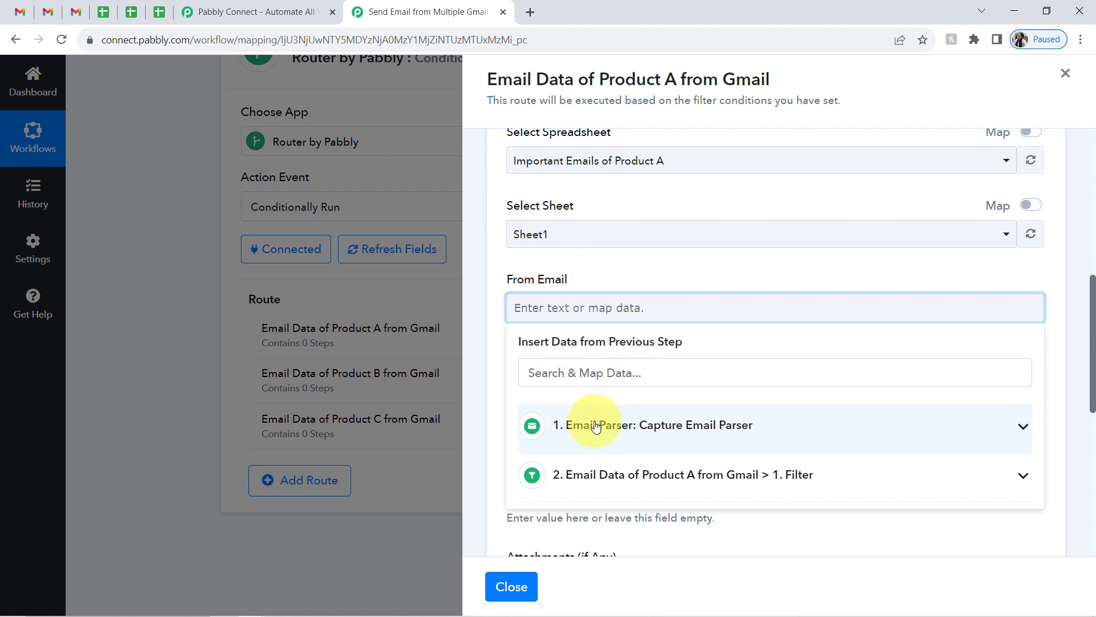
{"action": "left_click", "coordinate": [545, 372]}
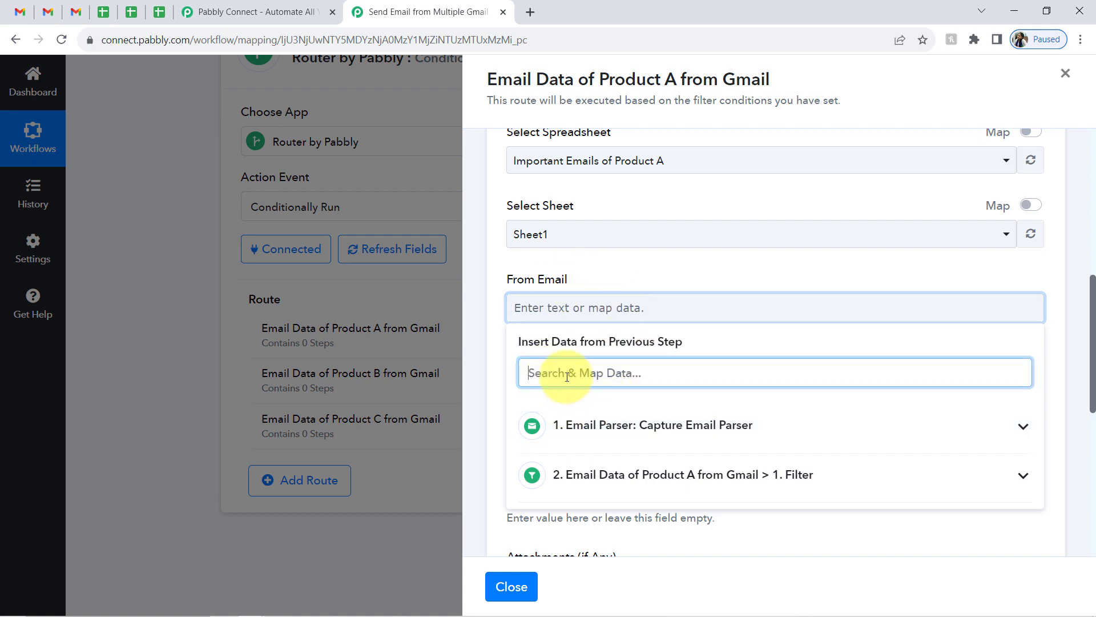
{"action": "type", "text": "@"}
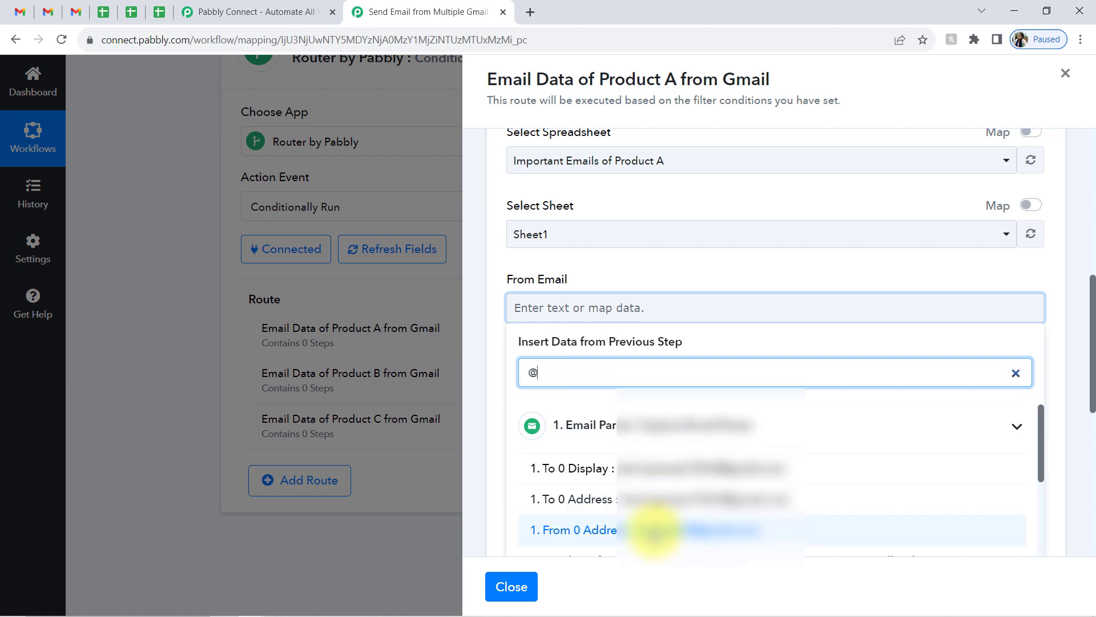
{"action": "left_click", "coordinate": [654, 529]}
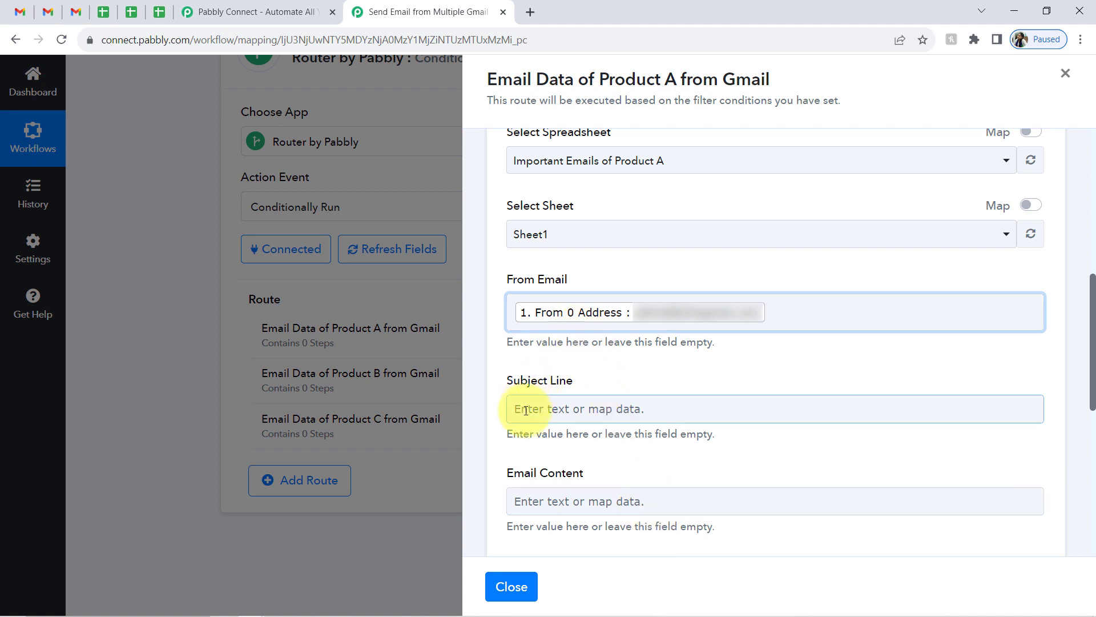
- Open the received email in the first Gmail account and copy its subject, "Subject Line for Product A"
{"action": "left_click", "coordinate": [20, 8]}
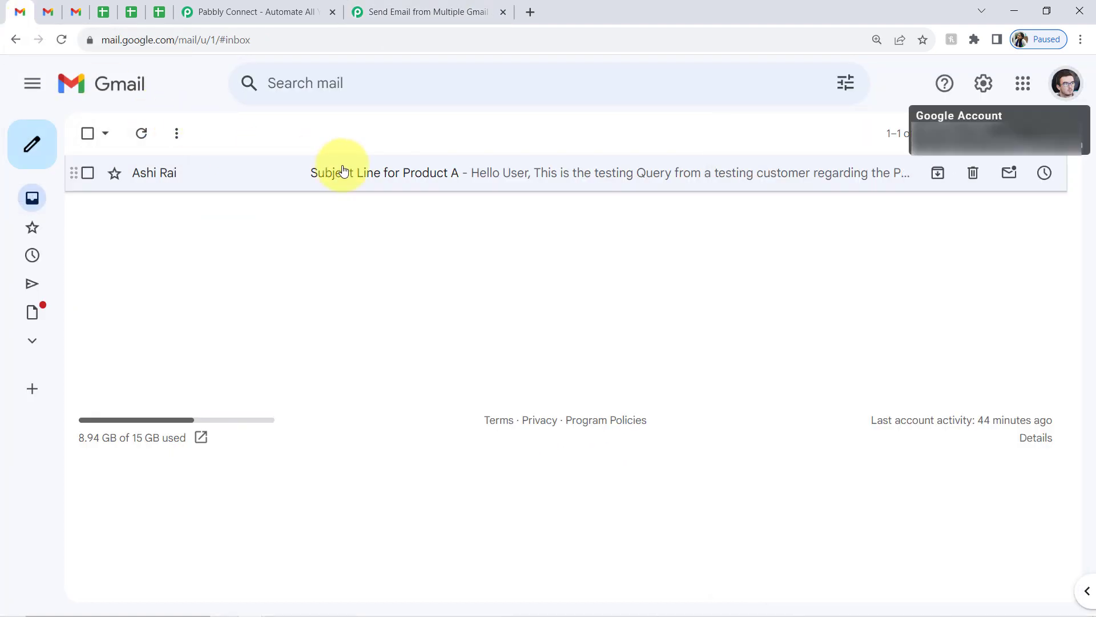
{"action": "left_click", "coordinate": [207, 171]}
{"action": "triple_click", "coordinate": [198, 188]}
{"action": "key", "text": "ctrl+c"}
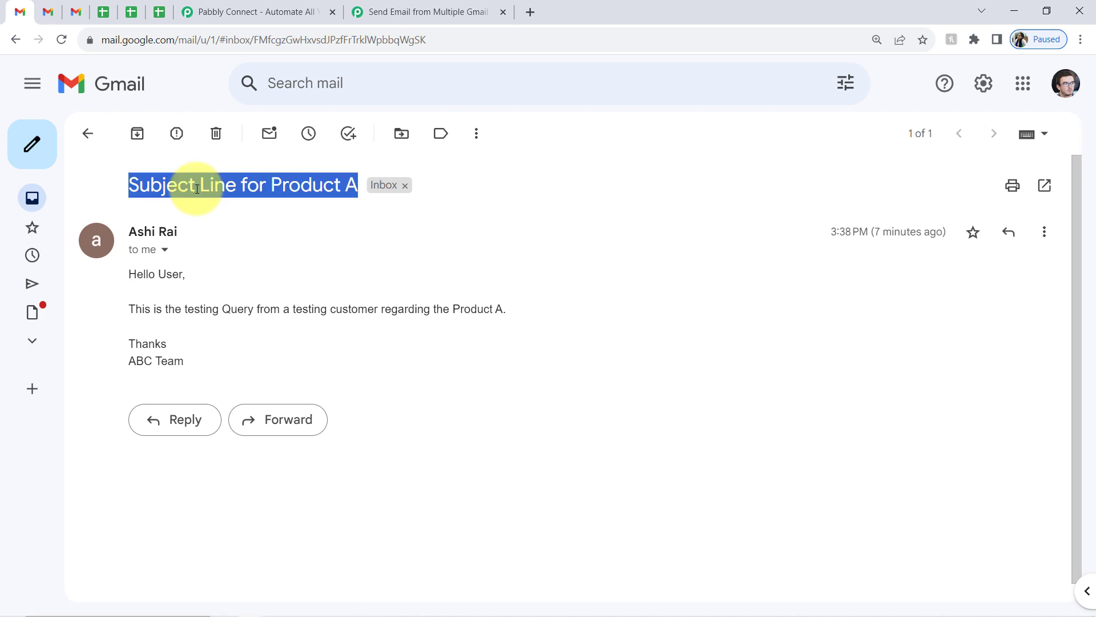
- Map the Subject Line field to the Email Parser's Subject value, searching the data for "Subject Line for Product A"
{"action": "left_click", "coordinate": [366, 12]}
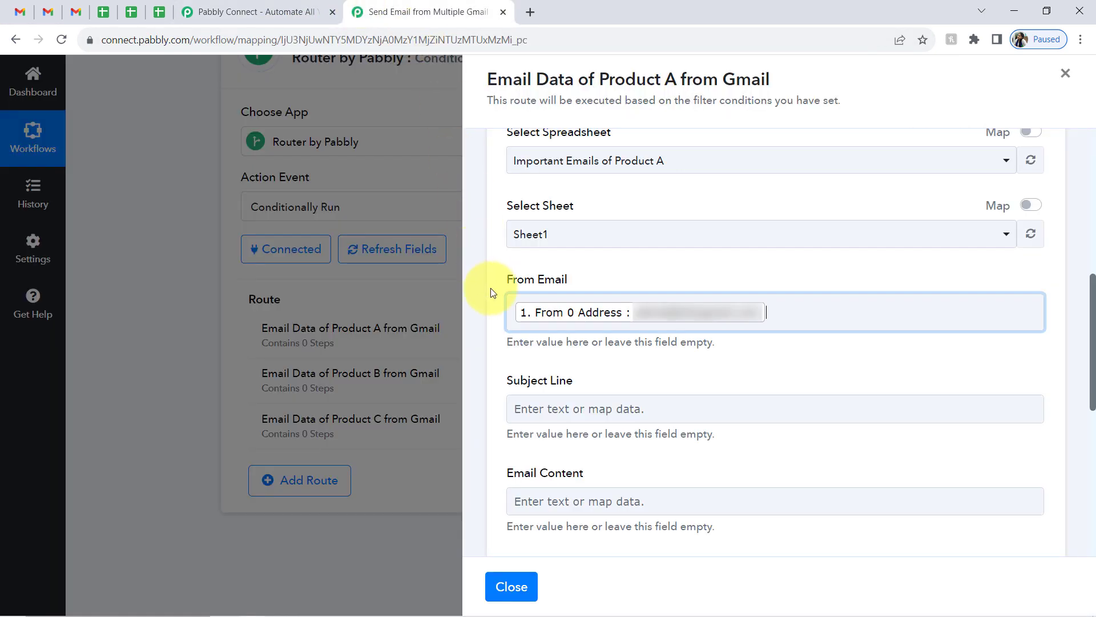
{"action": "left_click", "coordinate": [529, 403]}
{"action": "left_click", "coordinate": [564, 471]}
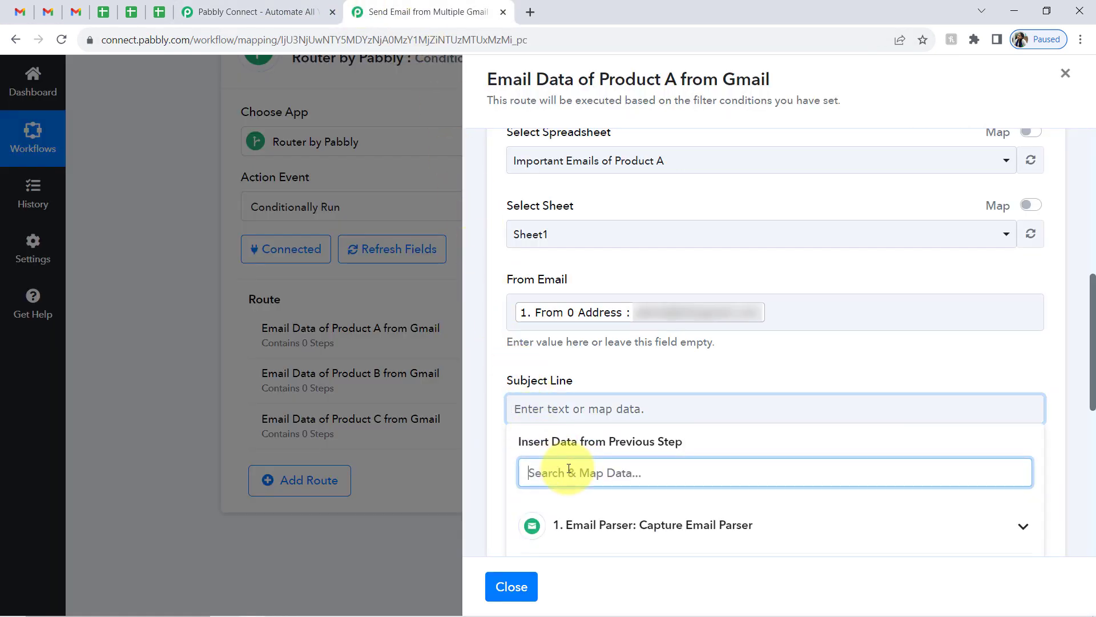
{"action": "key", "text": "ctrl+v"}
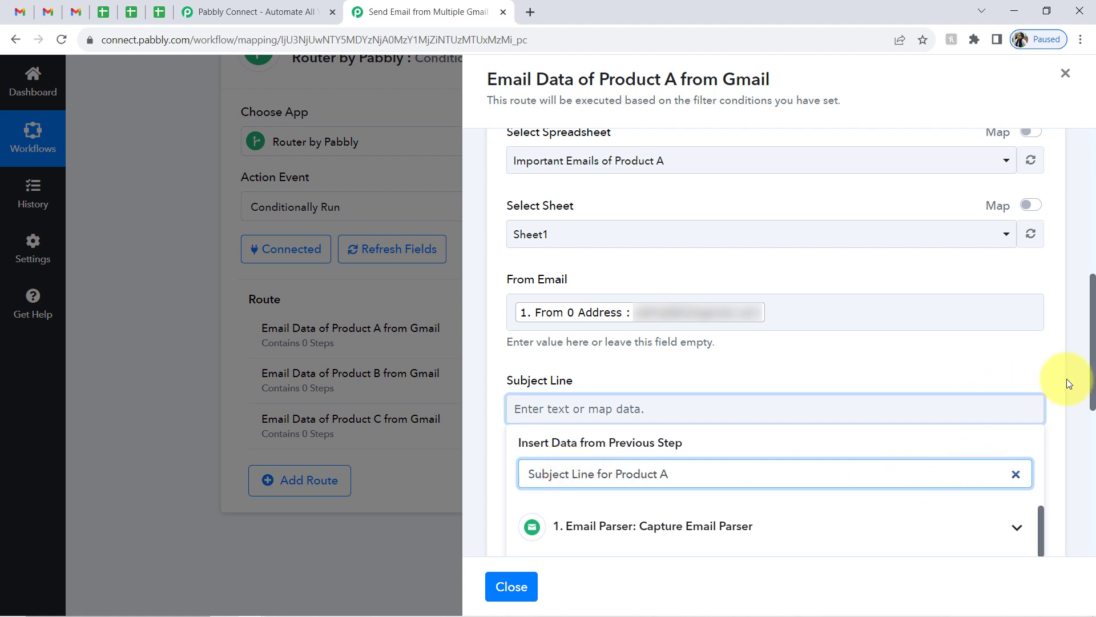
{"action": "left_click_drag", "start_coordinate": [1093, 380], "coordinate": [1092, 414]}
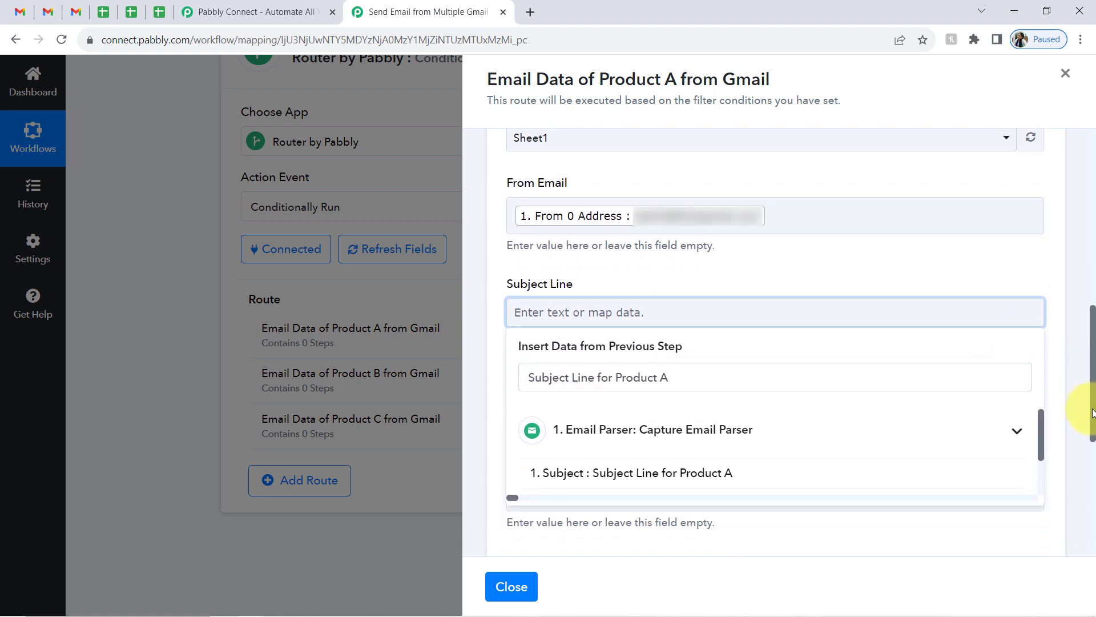
{"action": "left_click", "coordinate": [706, 483]}
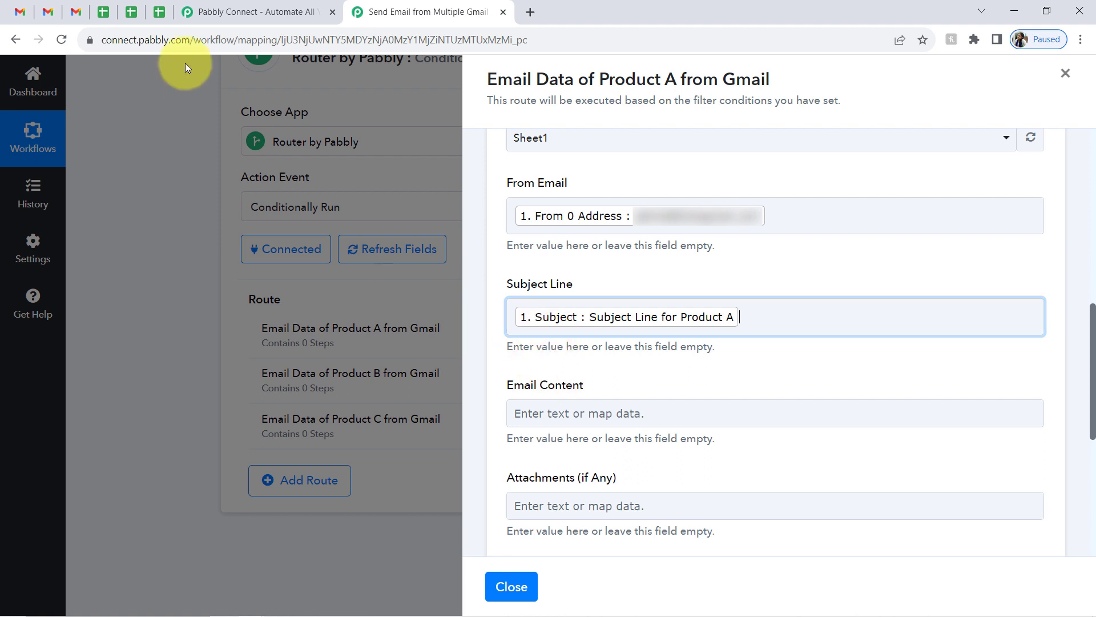
- Check the Product A spreadsheet's columns and map the Email Content field to the Email Parser's Body Text value, searching the data for "test"
{"action": "left_click", "coordinate": [103, 12]}
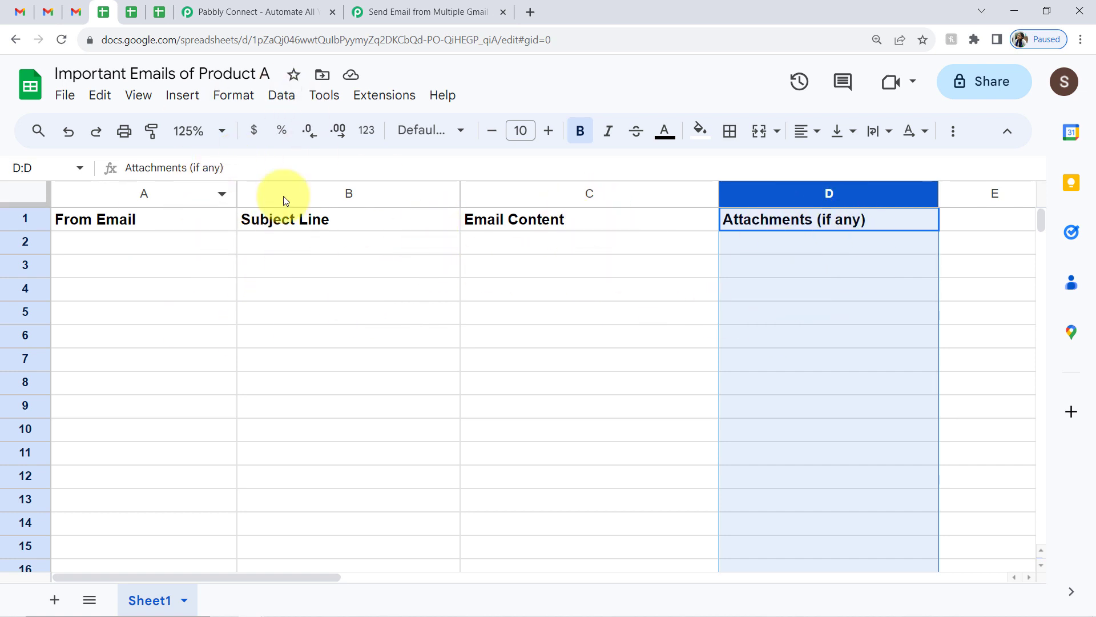
{"action": "left_click", "coordinate": [430, 4]}
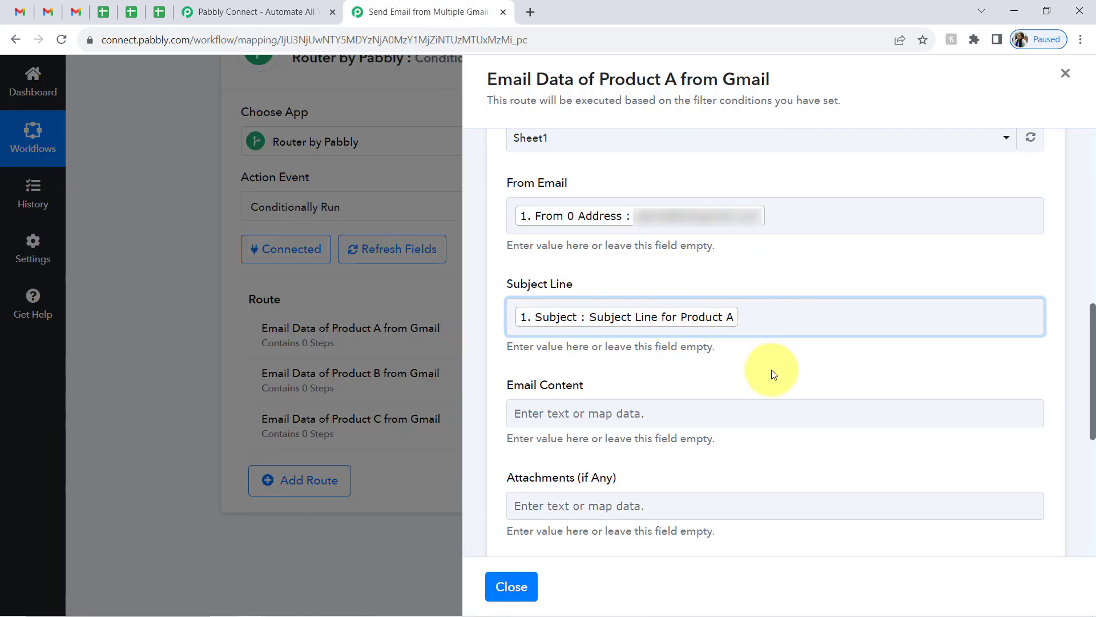
{"action": "left_click", "coordinate": [717, 303]}
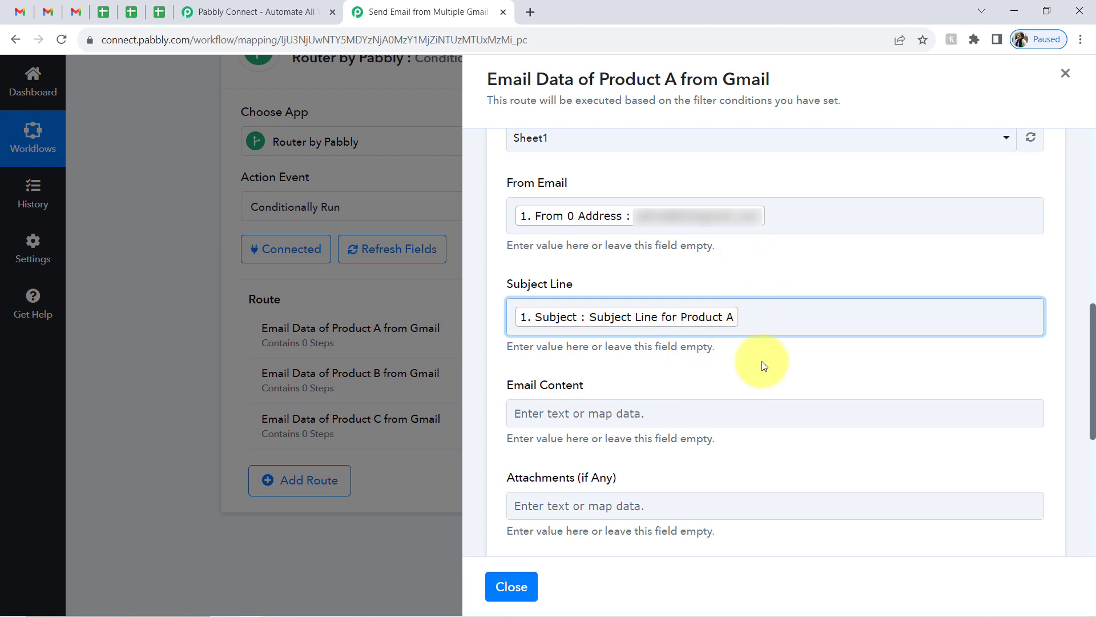
{"action": "left_click_drag", "start_coordinate": [547, 381], "coordinate": [578, 383]}
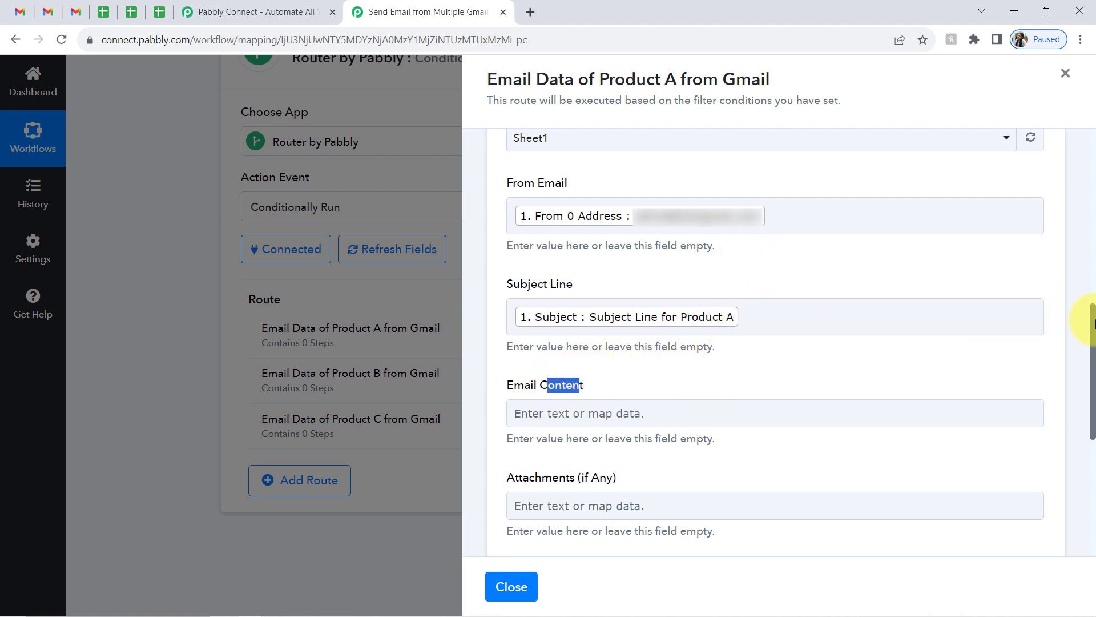
{"action": "left_click_drag", "start_coordinate": [1092, 319], "coordinate": [1093, 367]}
{"action": "left_click", "coordinate": [604, 313]}
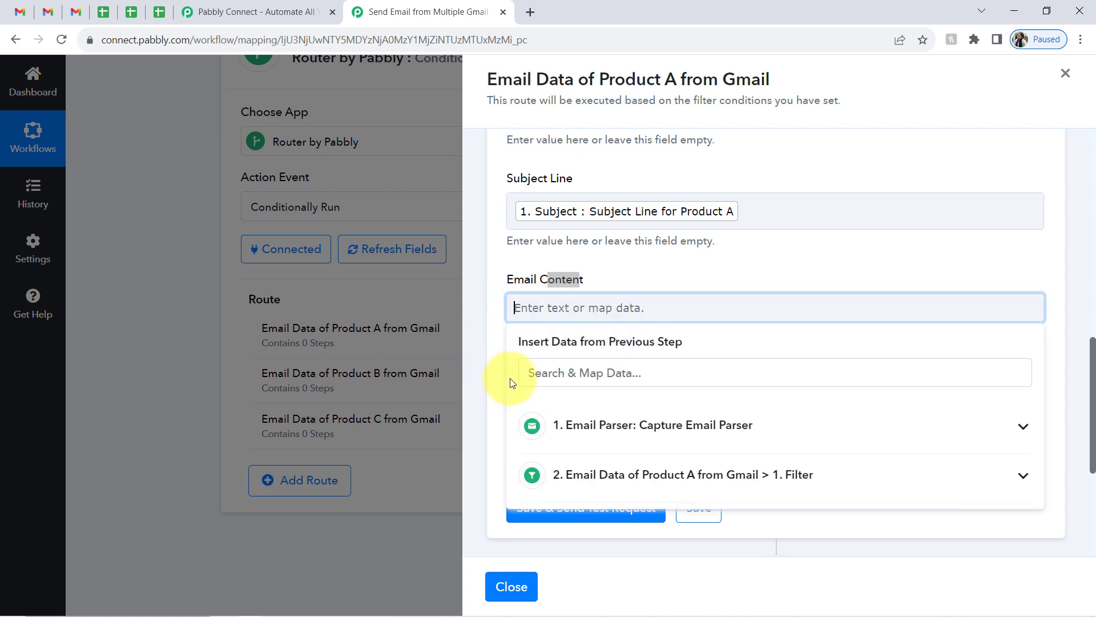
{"action": "left_click", "coordinate": [539, 374]}
{"action": "type", "text": "test"}
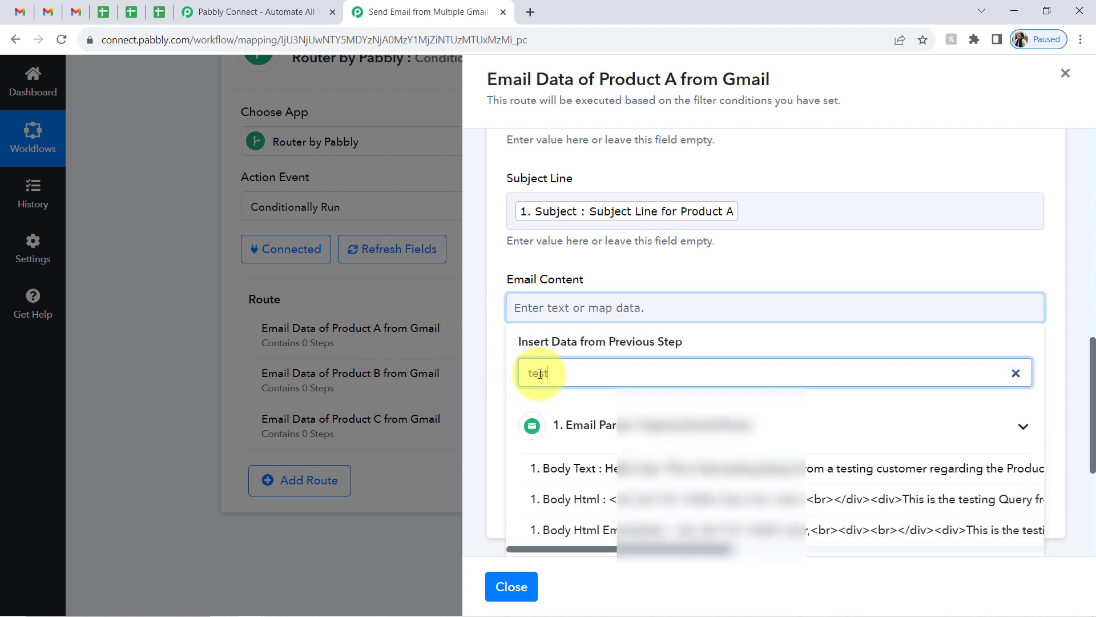
{"action": "left_click", "coordinate": [576, 481]}
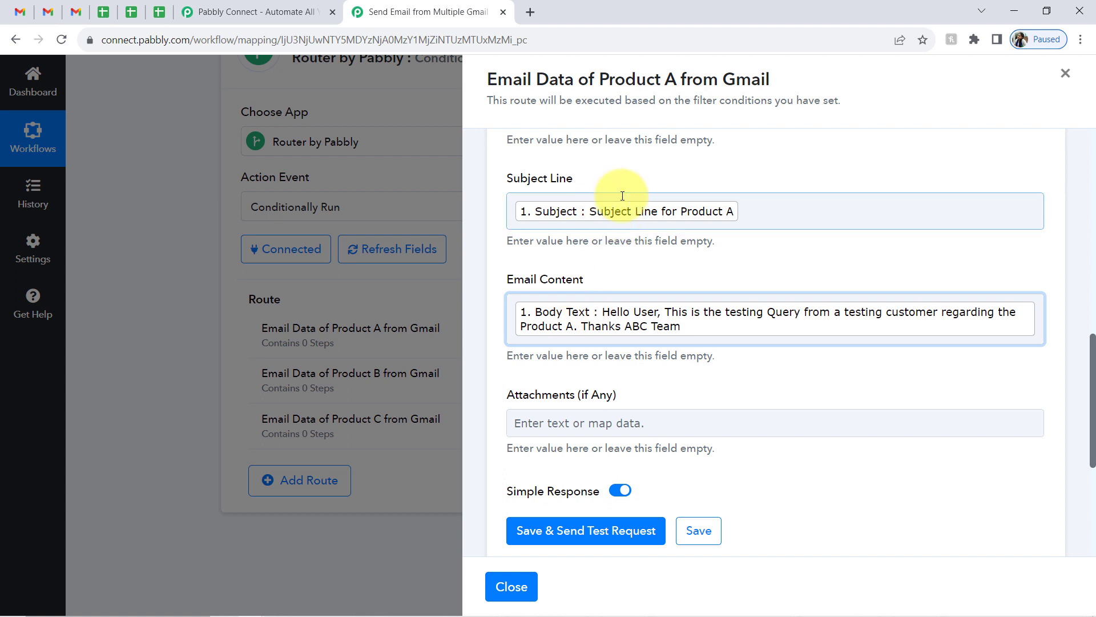
- Review the selected spreadsheet and mapped fields, then save the Google Sheets action and send a test request with Attachments left empty
{"action": "left_click_drag", "start_coordinate": [1088, 379], "coordinate": [1084, 276]}
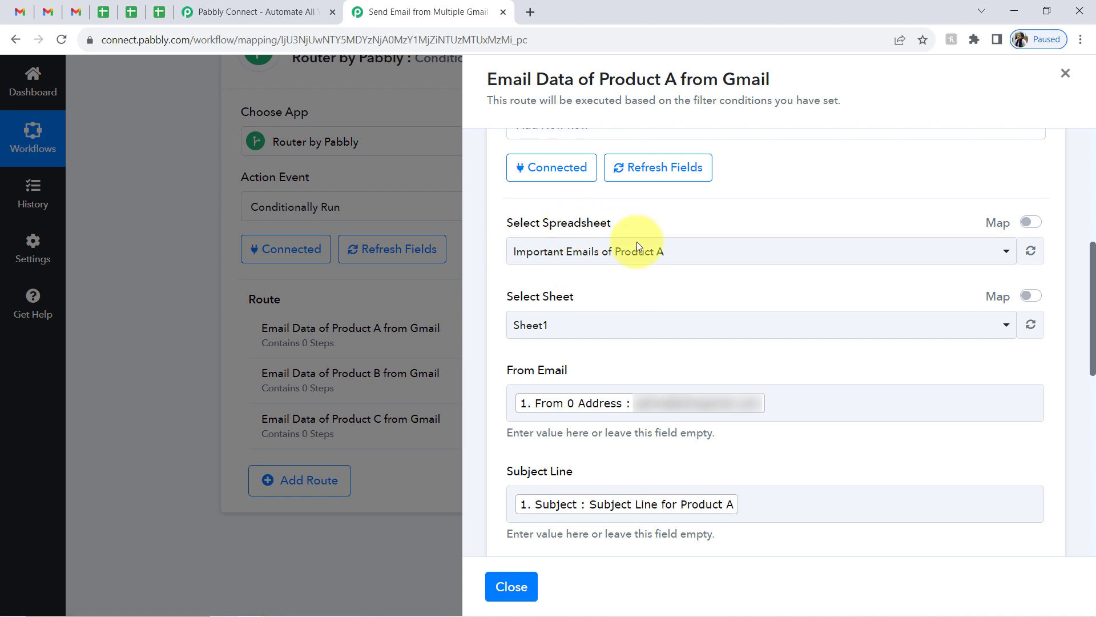
{"action": "left_click", "coordinate": [590, 268]}
{"action": "left_click", "coordinate": [1022, 286]}
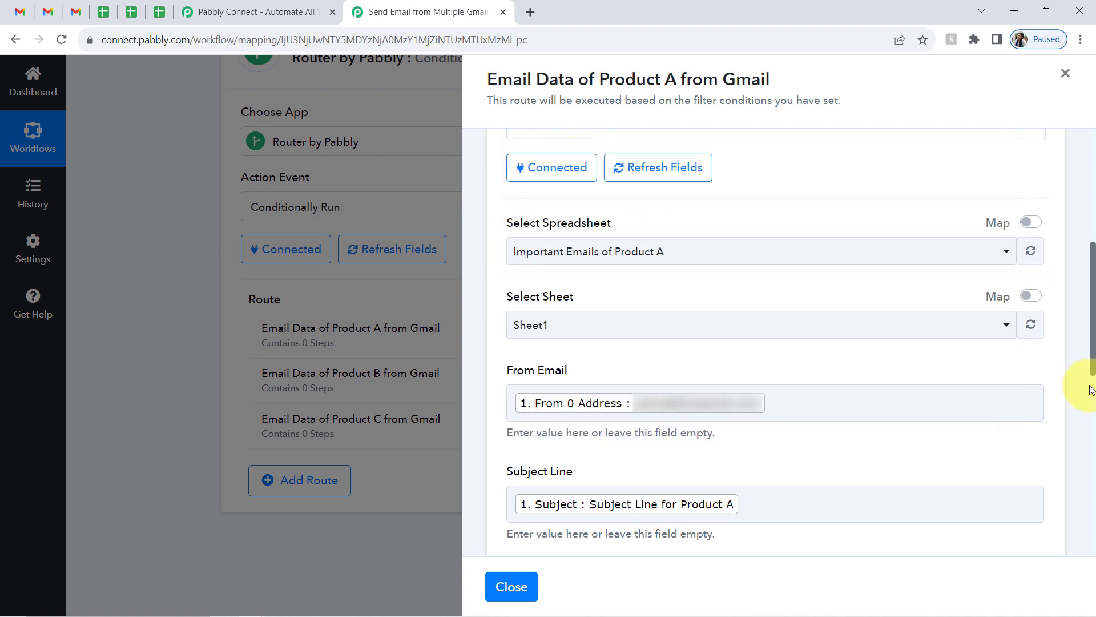
{"action": "left_click_drag", "start_coordinate": [1092, 382], "coordinate": [1071, 509]}
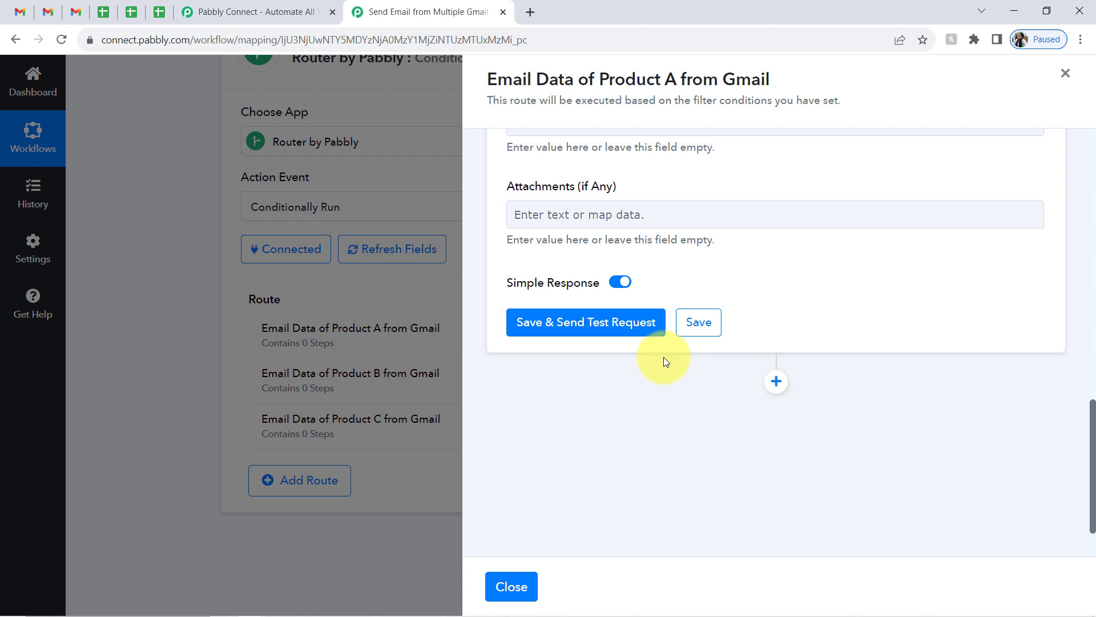
{"action": "left_click", "coordinate": [558, 325]}
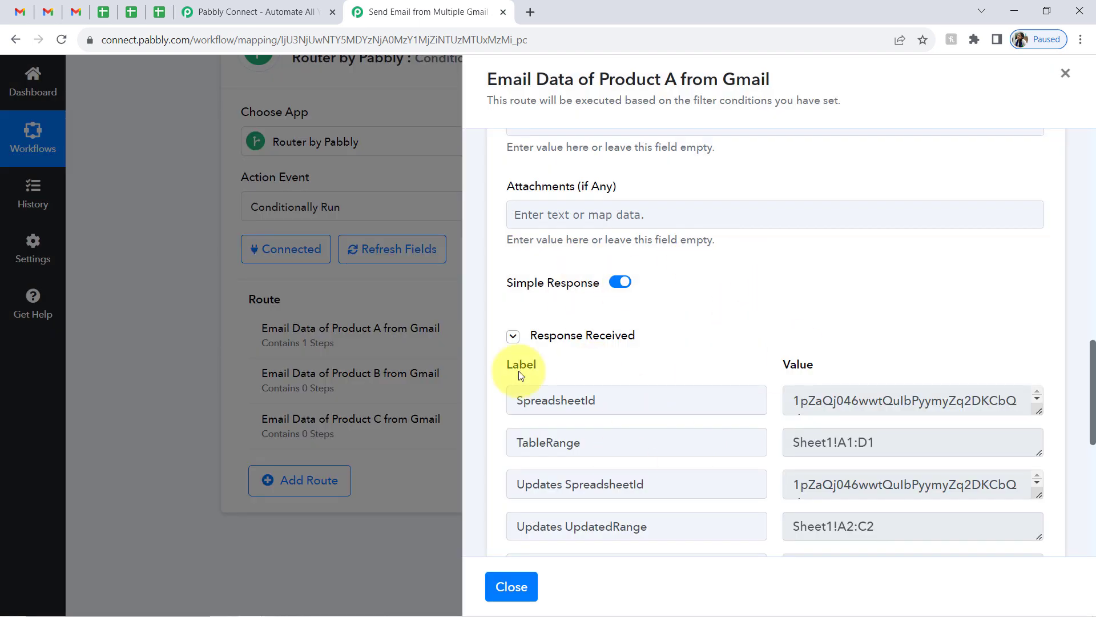
- Remove the bold formatting from row 2 of the Product A spreadsheet and wrap its text
{"action": "left_click", "coordinate": [103, 12]}
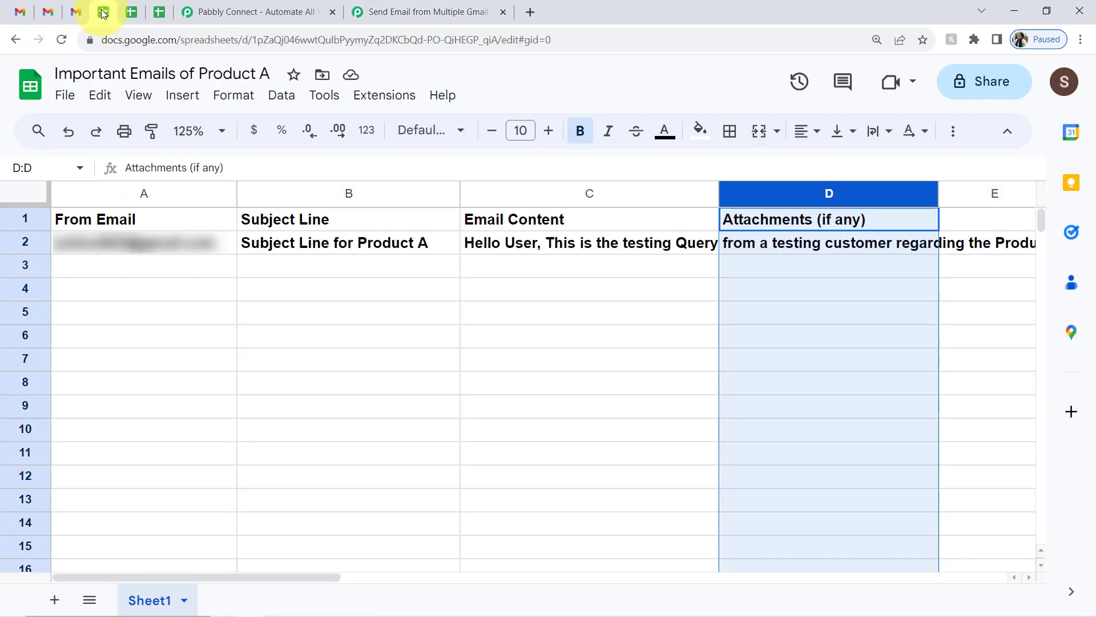
{"action": "left_click", "coordinate": [14, 246]}
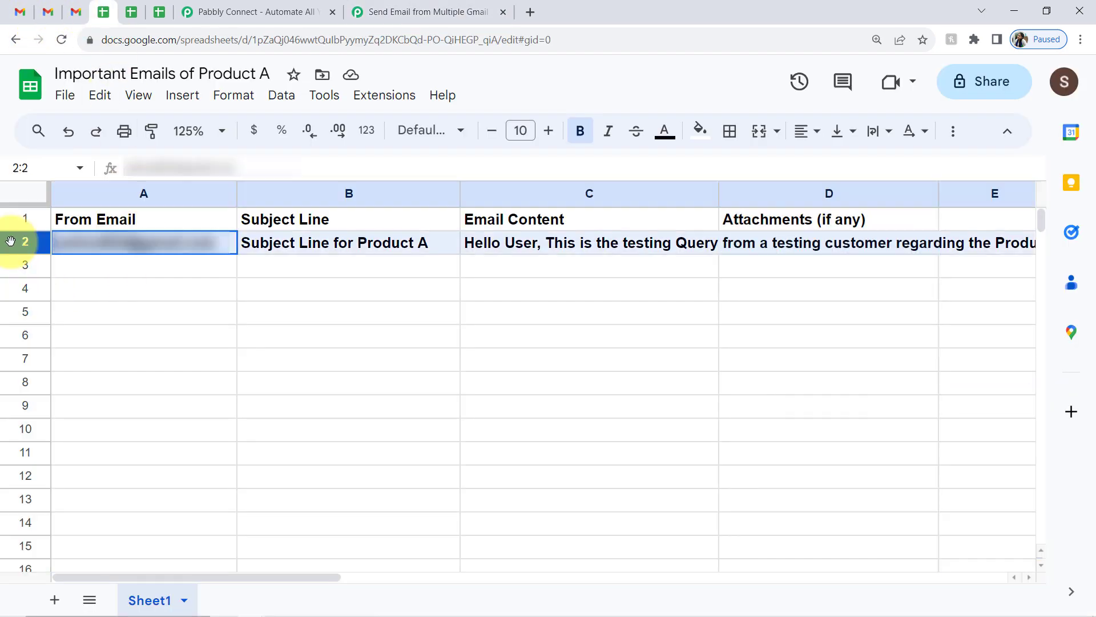
{"action": "left_click", "coordinate": [578, 129]}
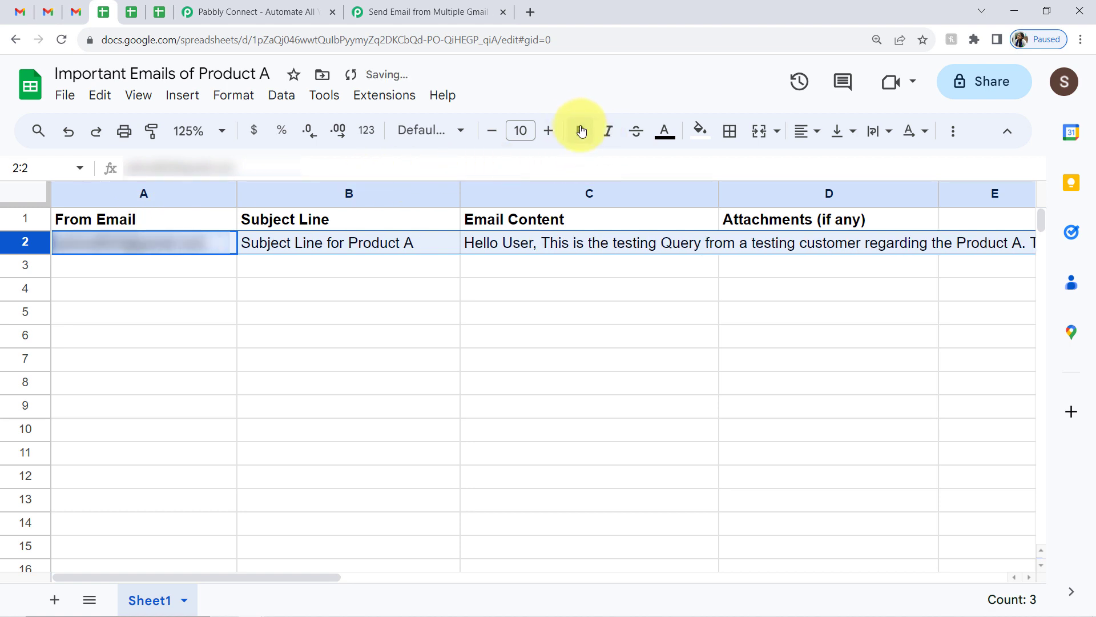
{"action": "left_click", "coordinate": [874, 133]}
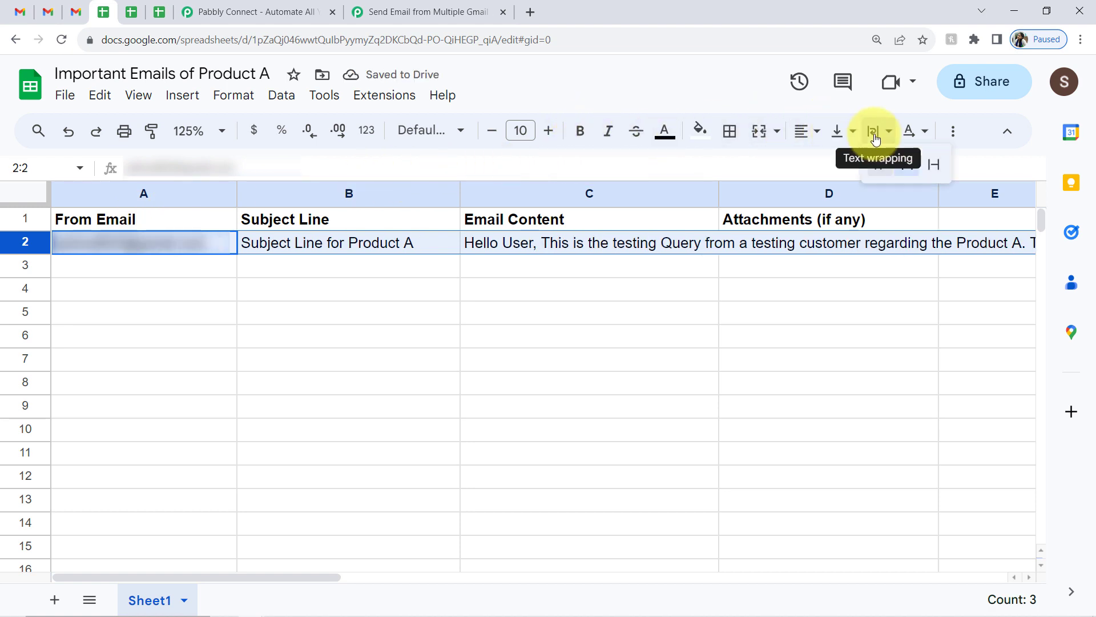
{"action": "left_click", "coordinate": [908, 165]}
- Align the contents of row 2 to the left horizontally and to the middle vertically
{"action": "left_click", "coordinate": [807, 133]}
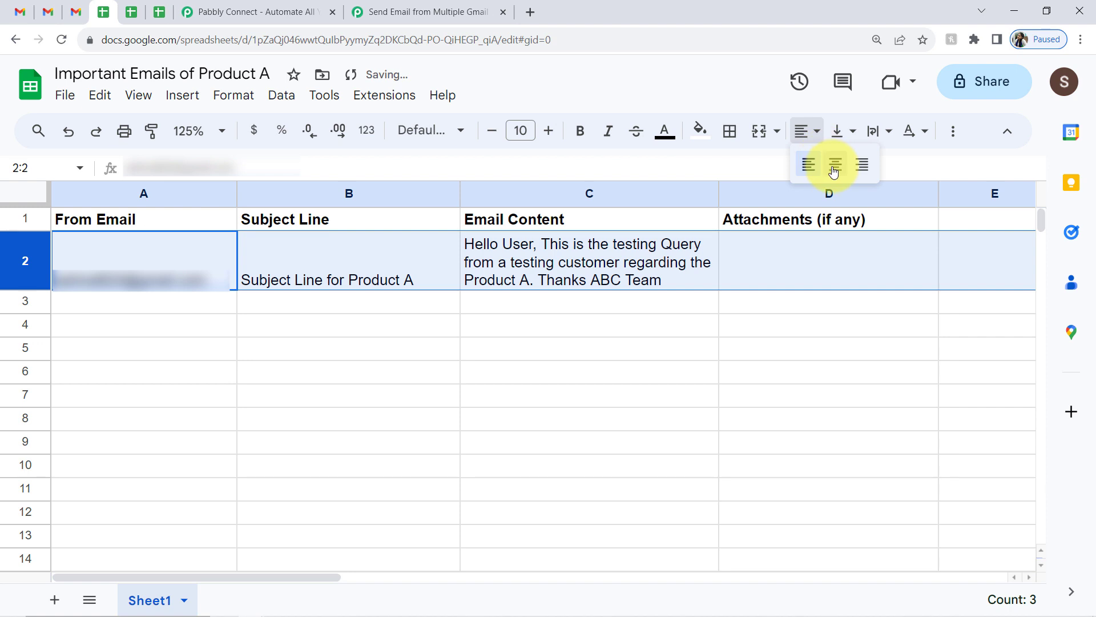
{"action": "left_click", "coordinate": [834, 165]}
{"action": "left_click", "coordinate": [802, 133]}
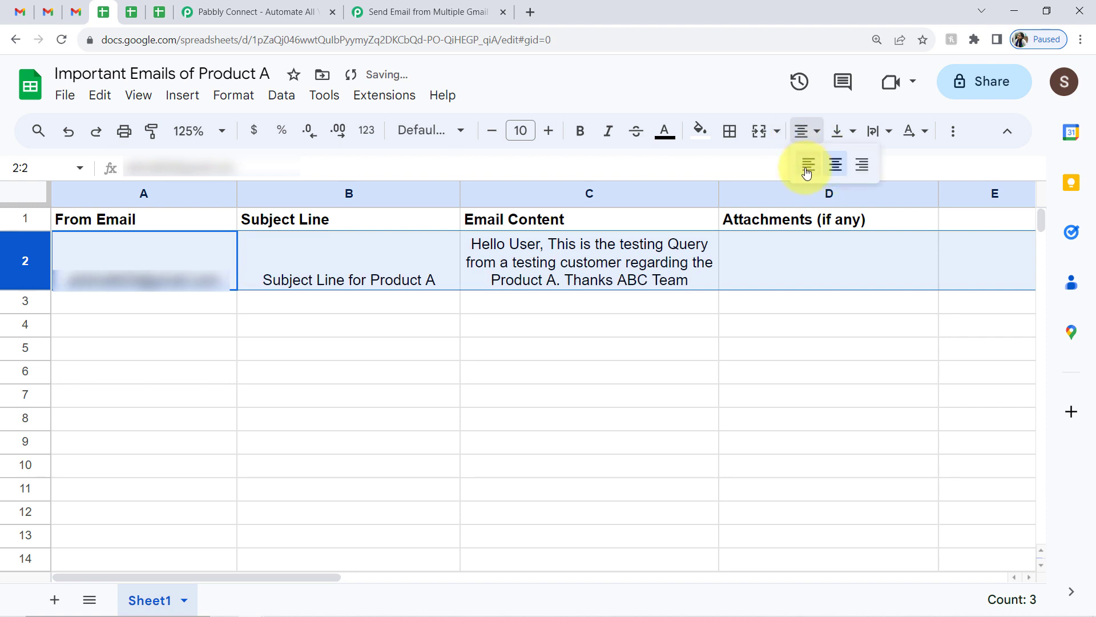
{"action": "left_click", "coordinate": [807, 166]}
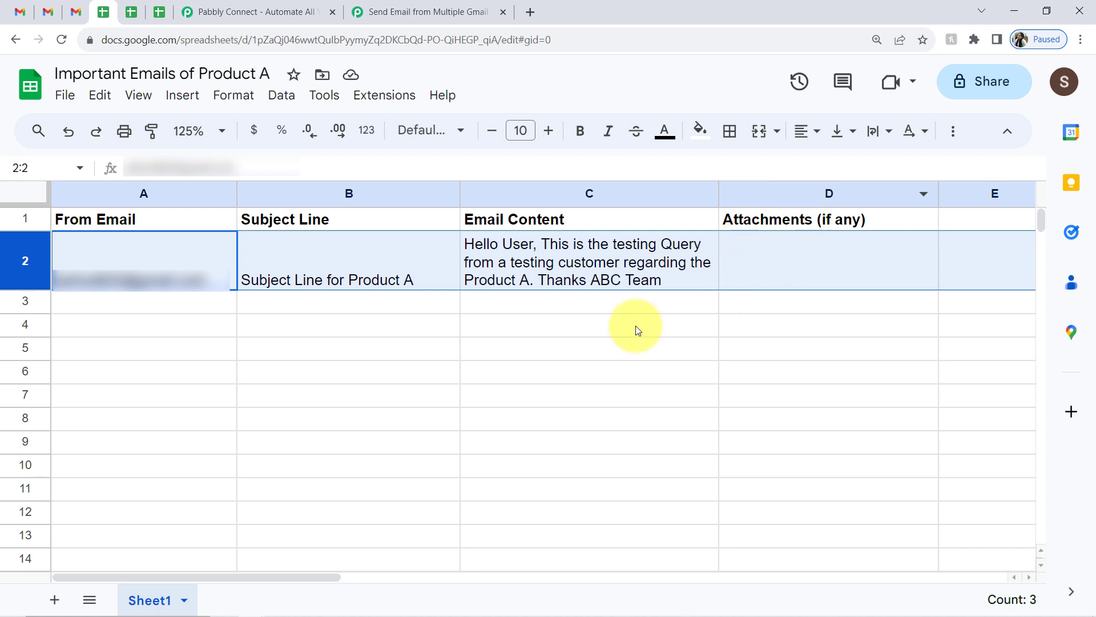
{"action": "left_click", "coordinate": [842, 131]}
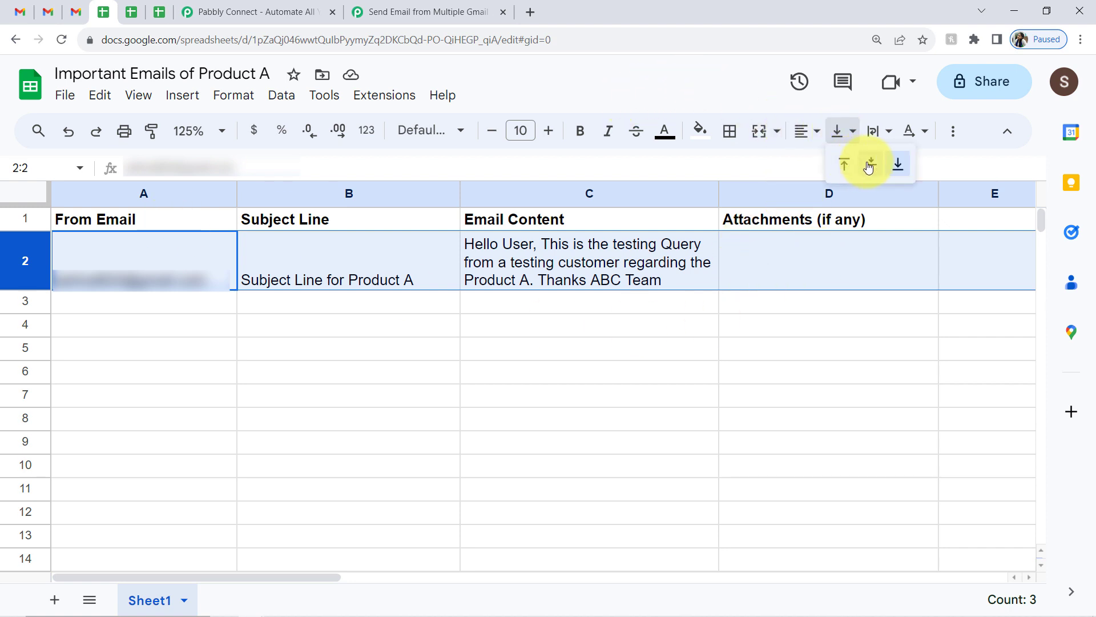
{"action": "left_click", "coordinate": [868, 166]}
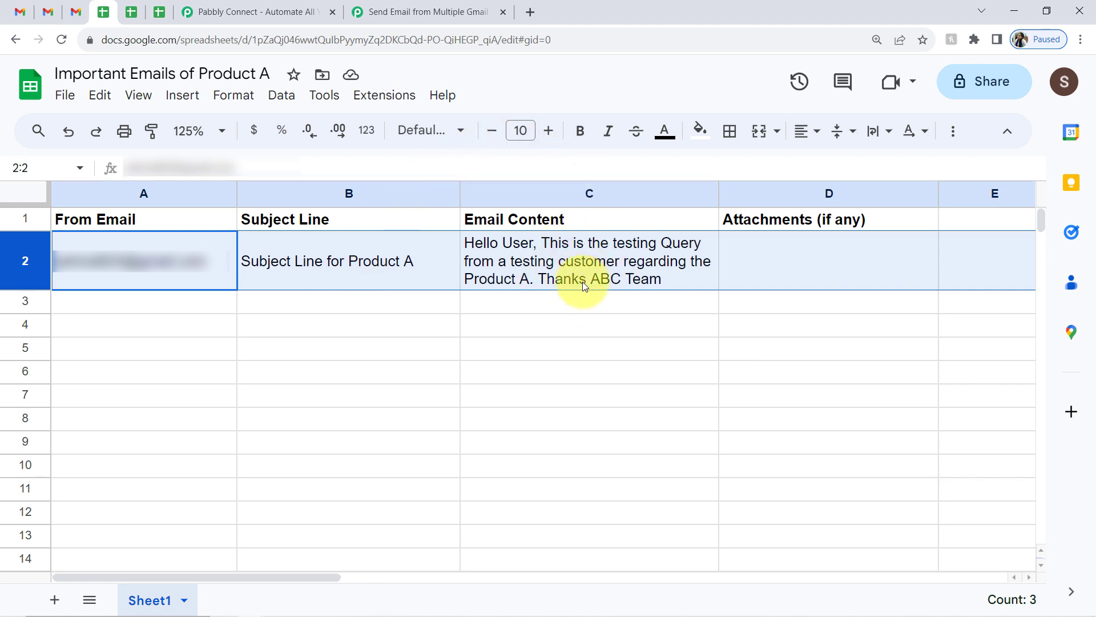
- Compare the received Product A email with the row added to the spreadsheet, and examine the sheet's title and the rows below
{"action": "left_click", "coordinate": [18, 8]}
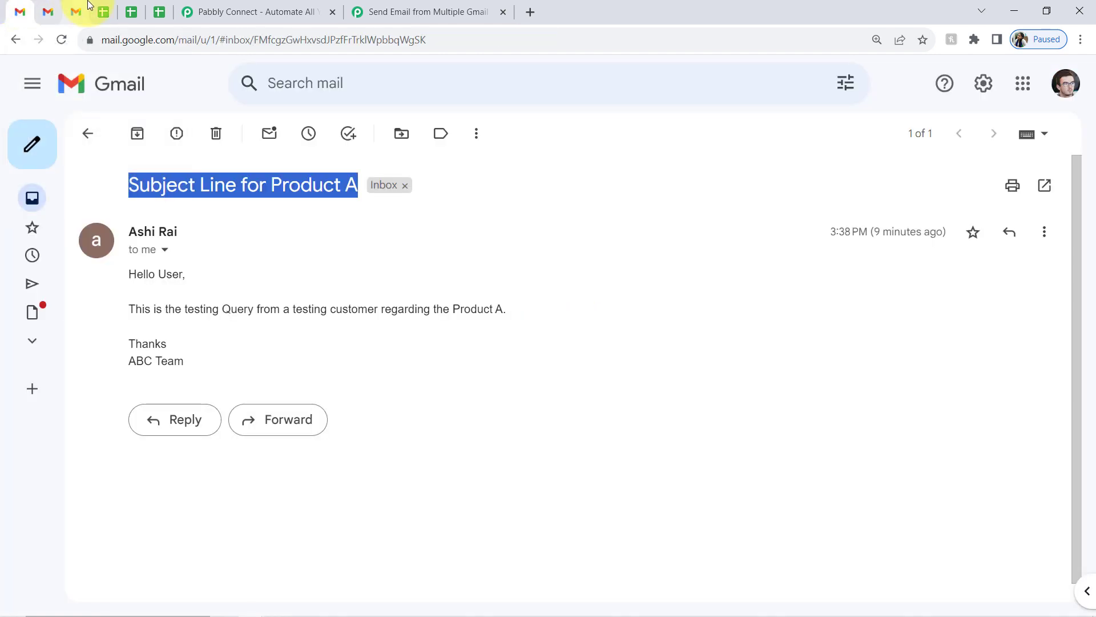
{"action": "left_click", "coordinate": [105, 11]}
{"action": "left_click_drag", "start_coordinate": [150, 72], "coordinate": [255, 73]}
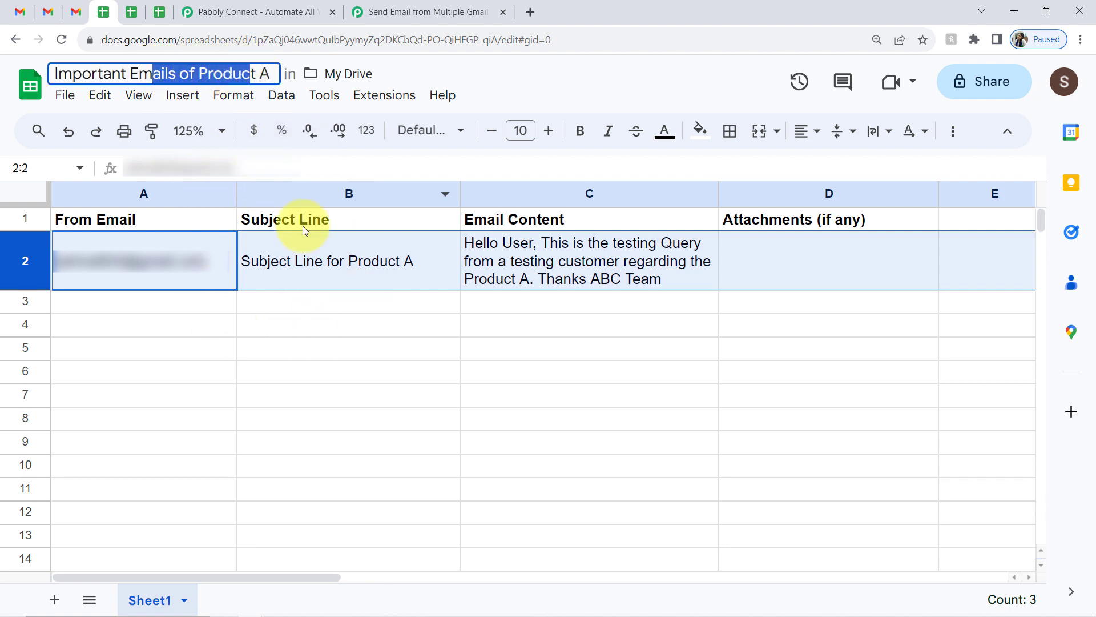
{"action": "left_click", "coordinate": [233, 371]}
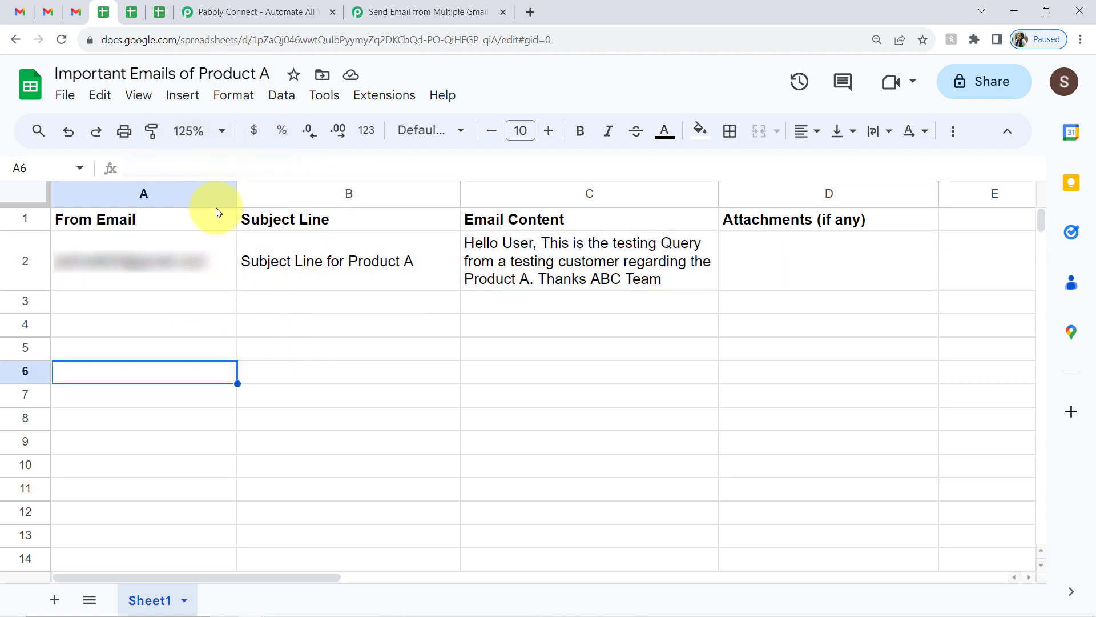
{"action": "left_click_drag", "start_coordinate": [211, 303], "coordinate": [686, 475]}
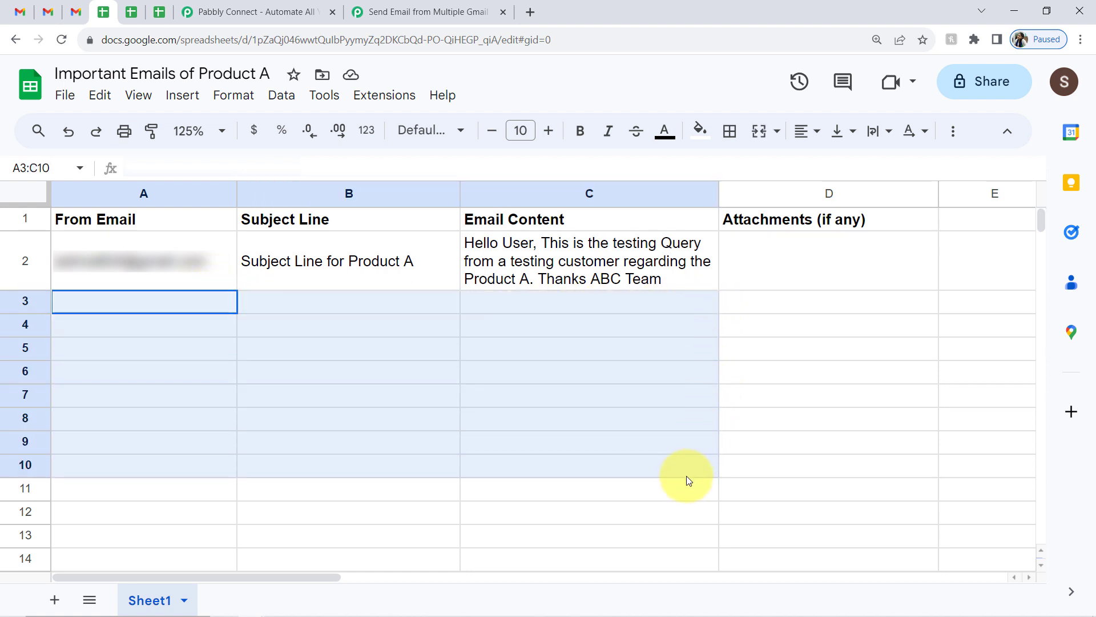
{"action": "left_click", "coordinate": [289, 327]}
{"action": "left_click_drag", "start_coordinate": [200, 303], "coordinate": [617, 474]}
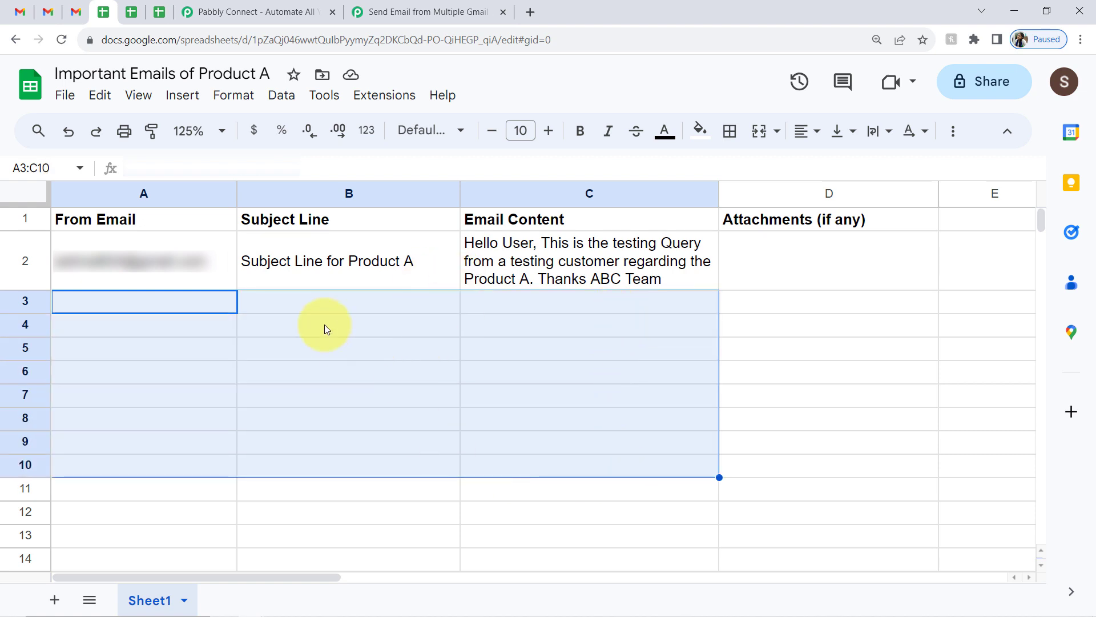
{"action": "left_click", "coordinate": [309, 354]}
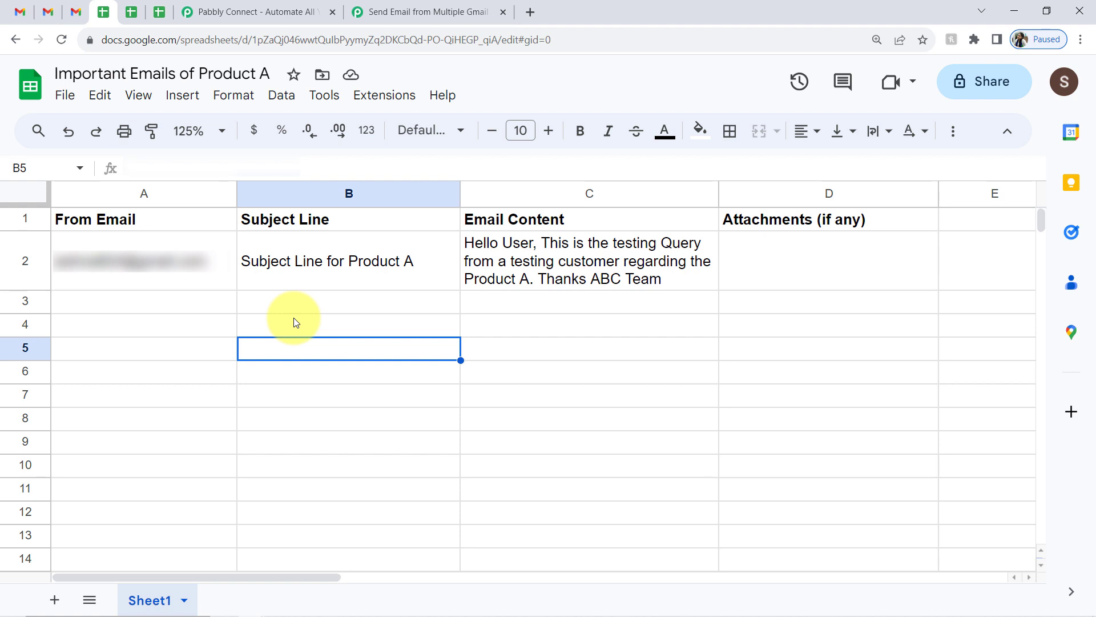
- Close the Product A route's settings in Pabbly Connect and insert a new action step between the Email Parser trigger and the Router
{"action": "left_click", "coordinate": [405, 4]}
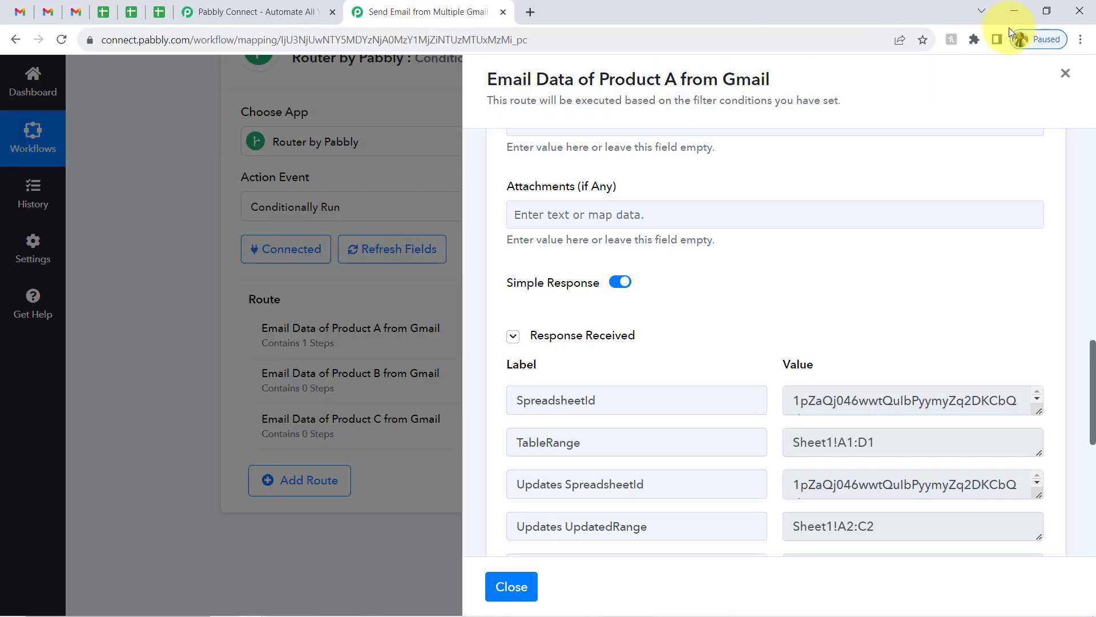
{"action": "left_click", "coordinate": [1063, 80]}
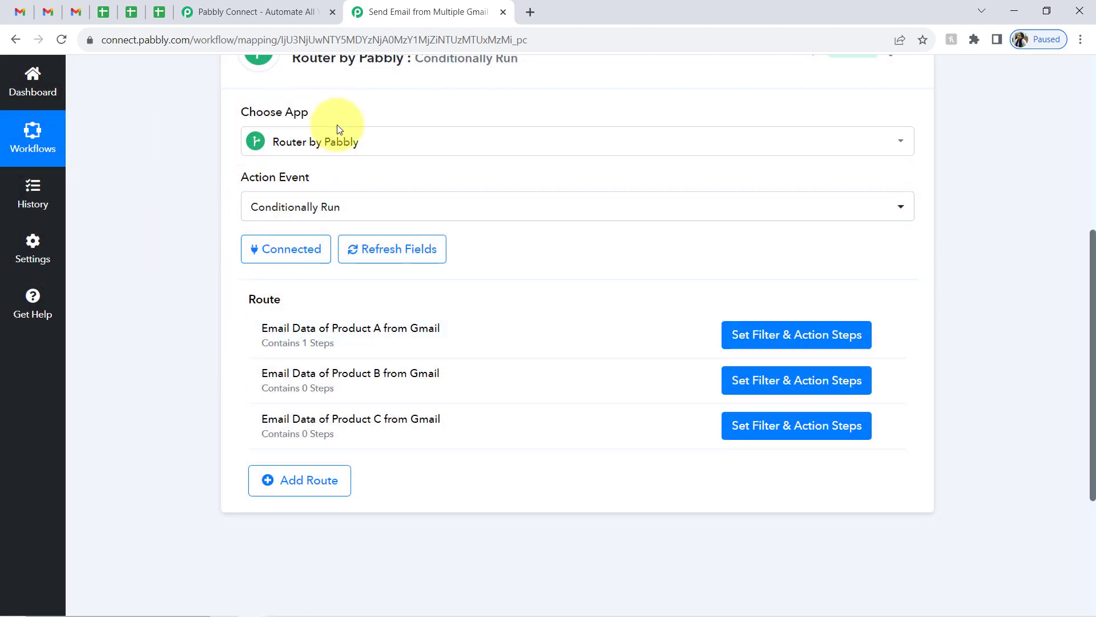
{"action": "left_click_drag", "start_coordinate": [1092, 249], "coordinate": [1069, 204]}
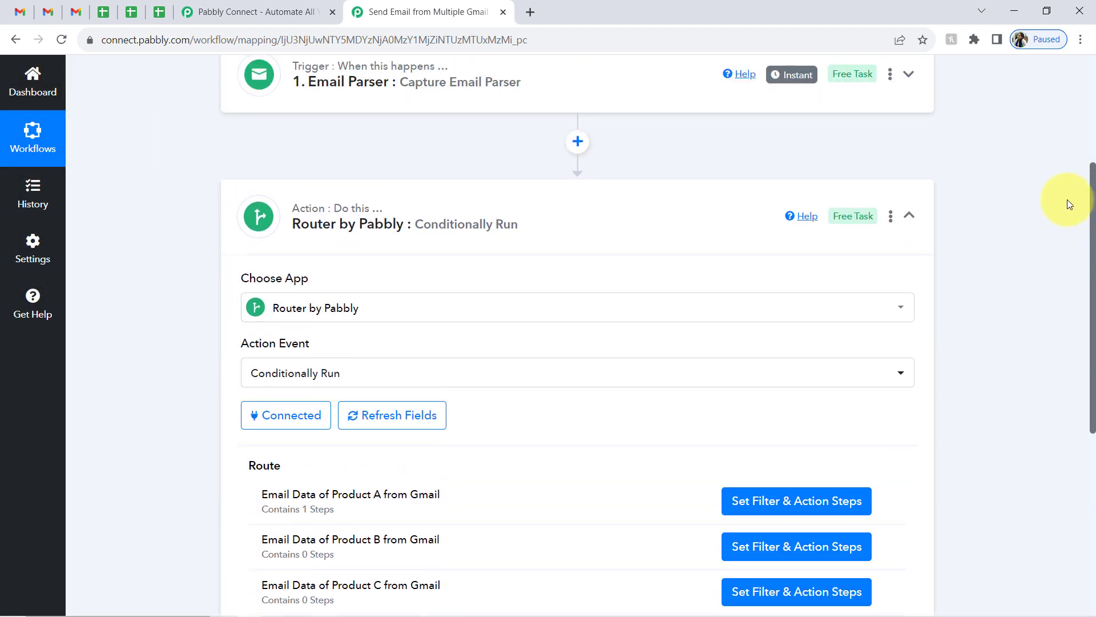
{"action": "left_click", "coordinate": [577, 141]}
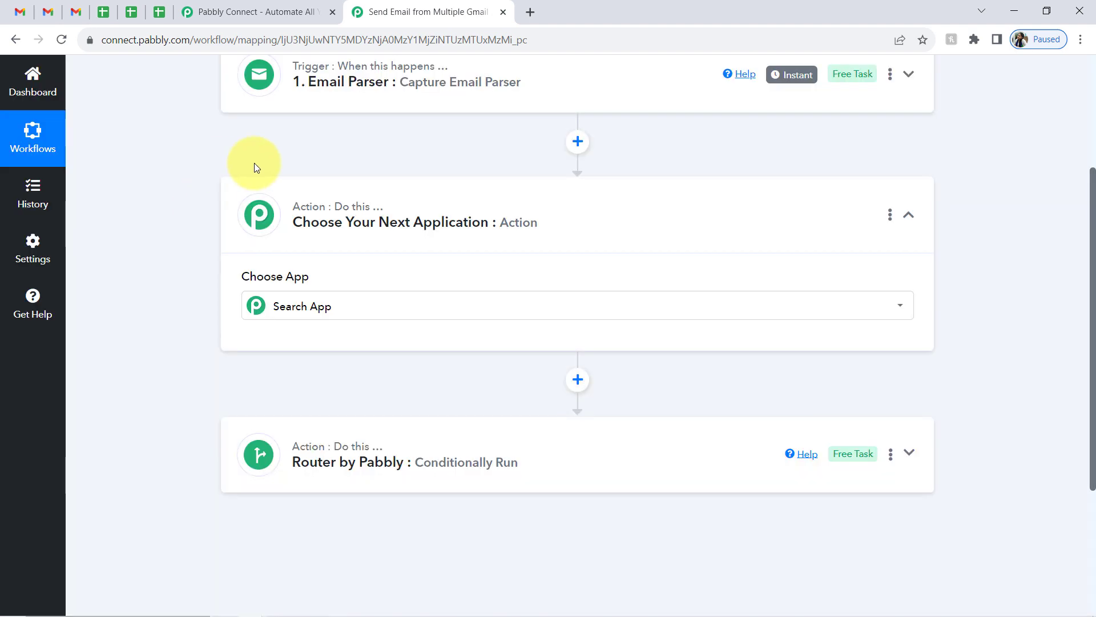
- Set the new action step to Filter by Pabbly with the Filter Values event and connect it
{"action": "left_click", "coordinate": [293, 306]}
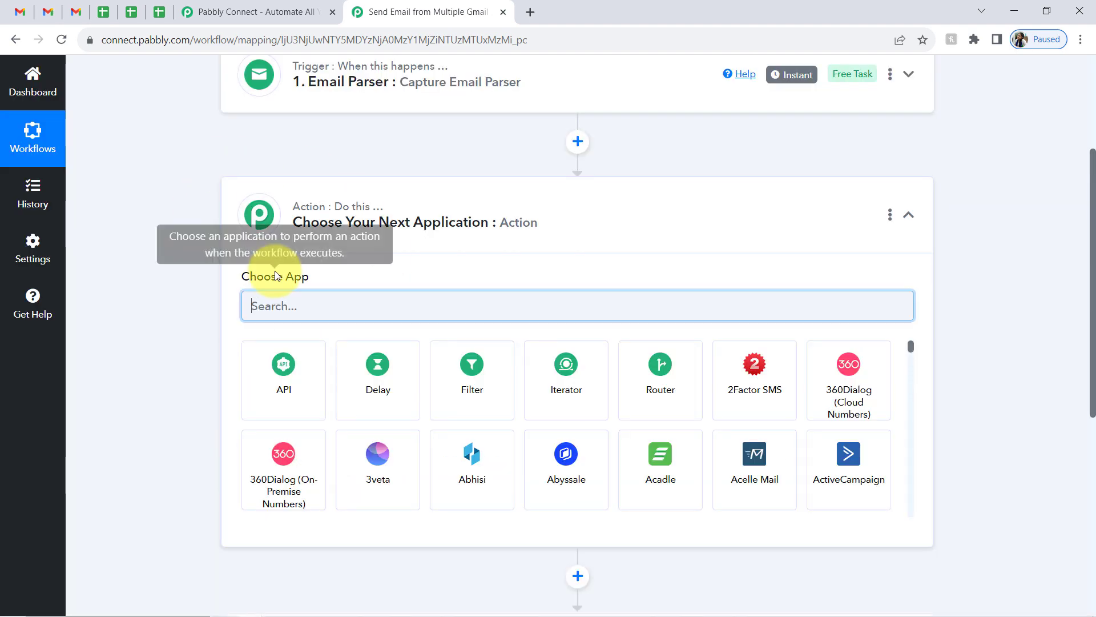
{"action": "left_click", "coordinate": [491, 392]}
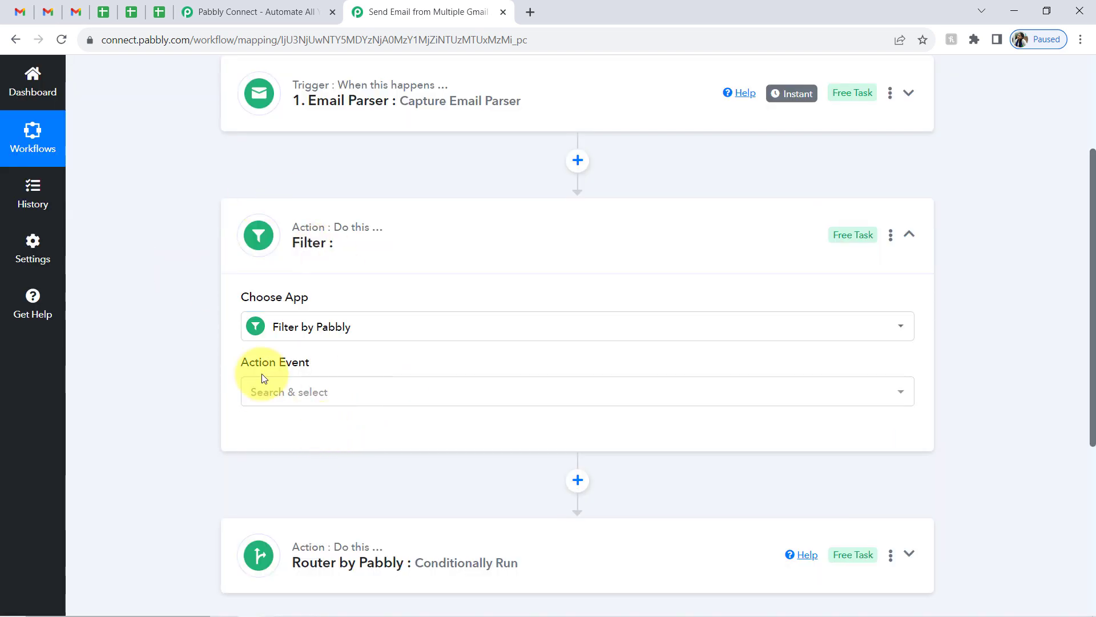
{"action": "left_click", "coordinate": [265, 396]}
{"action": "left_click", "coordinate": [303, 460]}
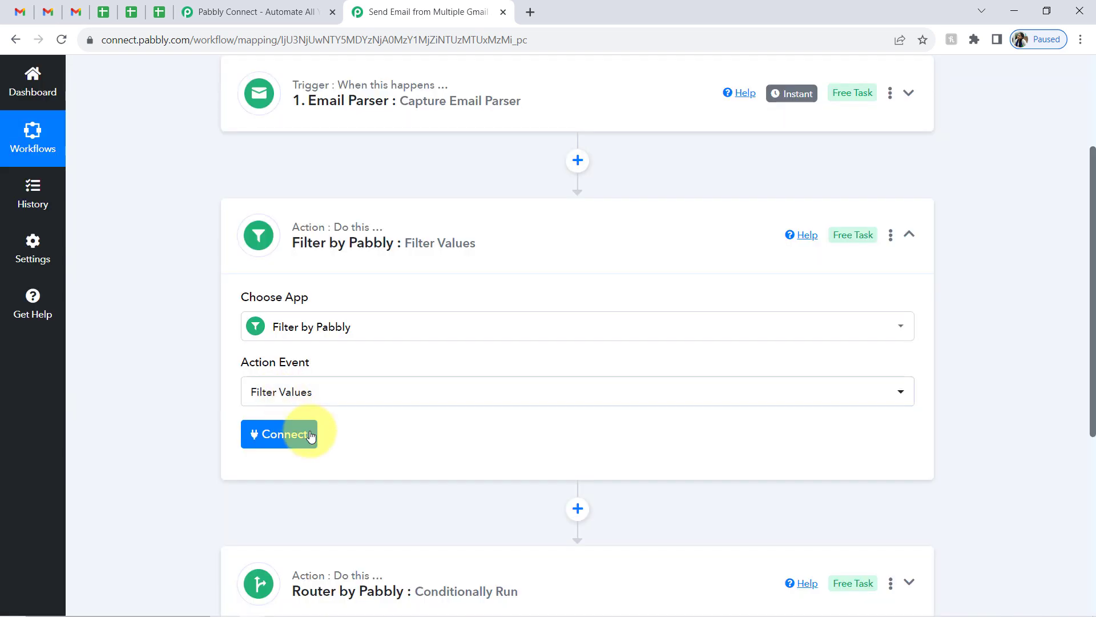
{"action": "left_click", "coordinate": [281, 432]}
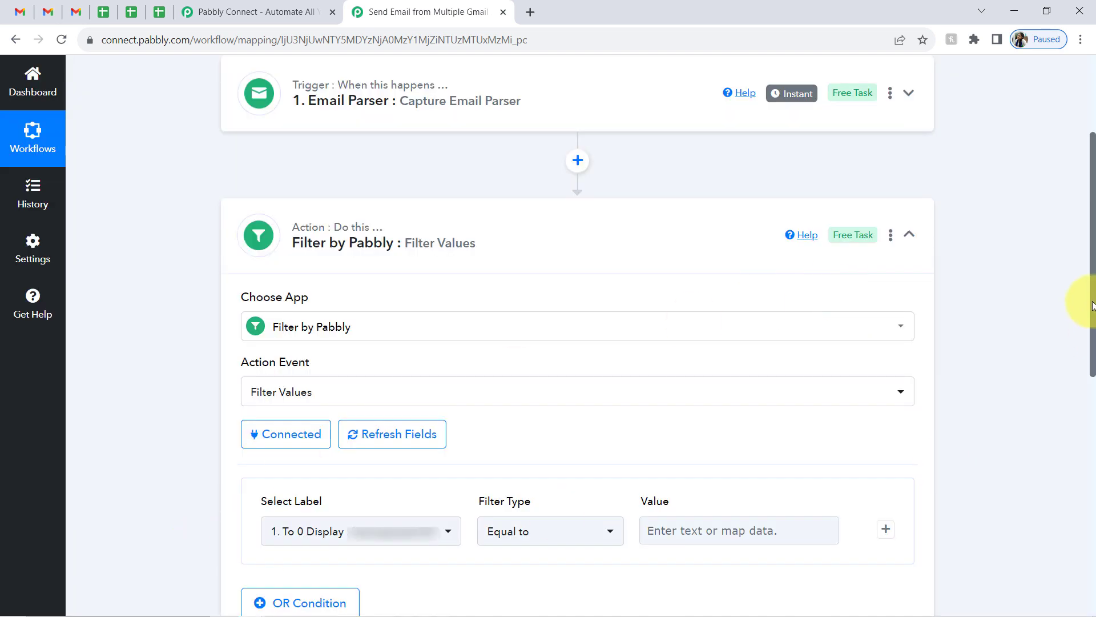
- Examine the new filter's condition fields, including its label selection and the available filter types
{"action": "left_click_drag", "start_coordinate": [1093, 306], "coordinate": [1093, 371]}
{"action": "left_click_drag", "start_coordinate": [283, 353], "coordinate": [340, 356]}
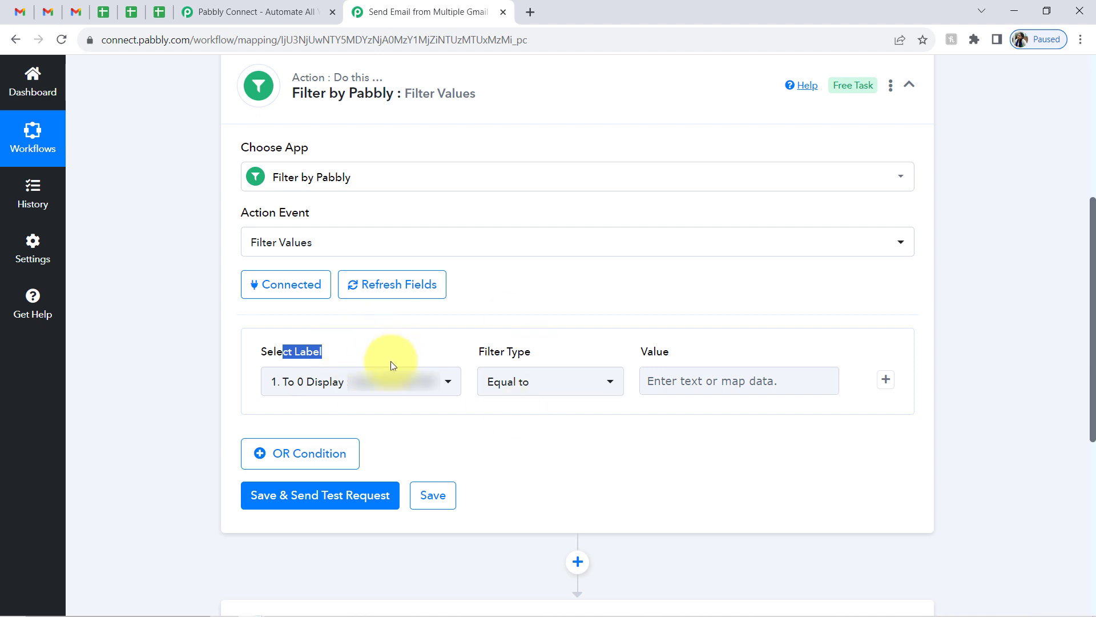
{"action": "left_click_drag", "start_coordinate": [276, 352], "coordinate": [355, 358]}
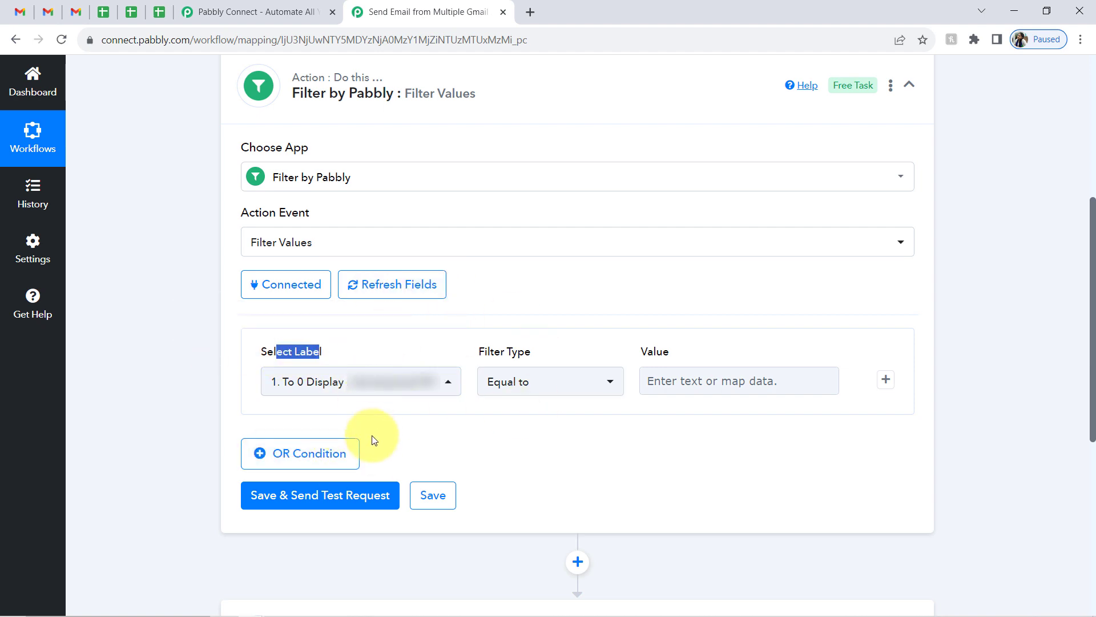
{"action": "left_click", "coordinate": [508, 381]}
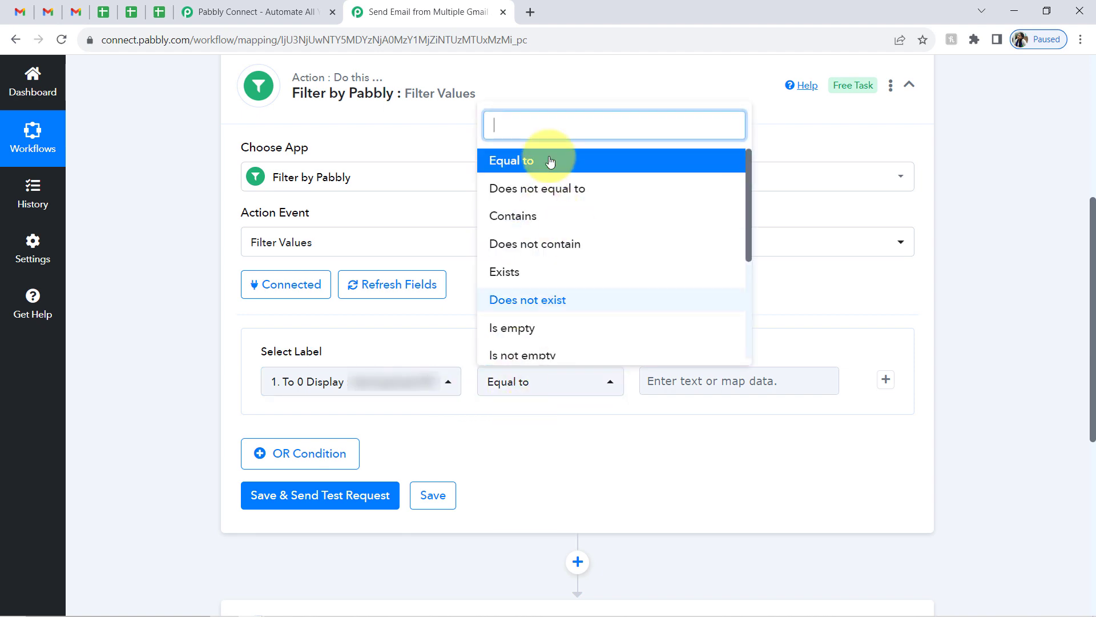
{"action": "left_click", "coordinate": [549, 472]}
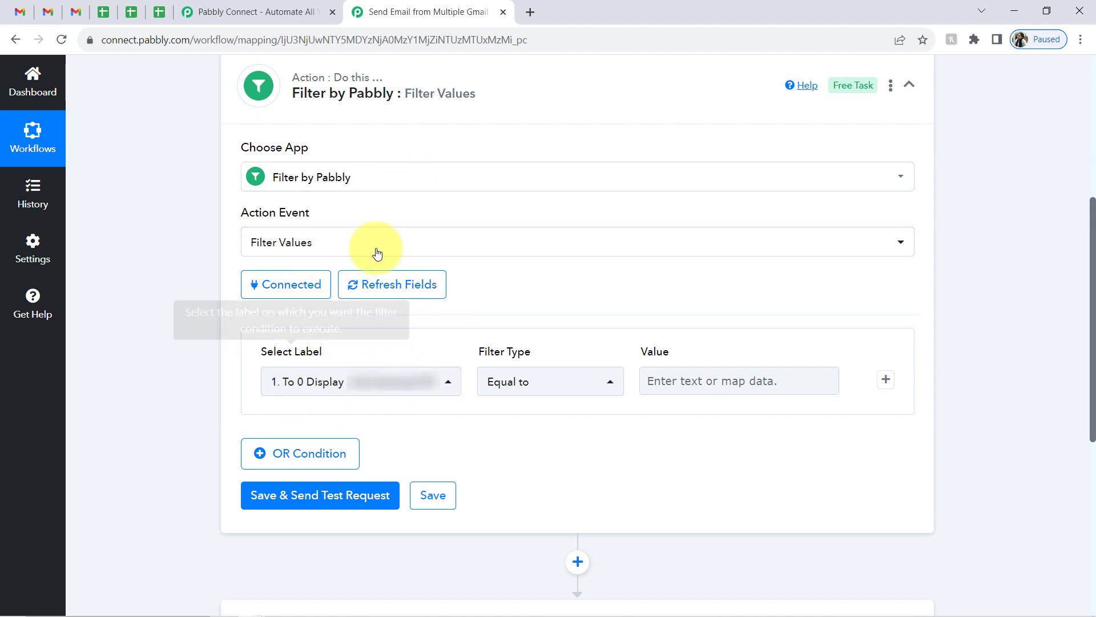
- Open the Router's Email Data of Product A from Gmail route and expand its filter conditions
{"action": "left_click_drag", "start_coordinate": [1089, 244], "coordinate": [1093, 376]}
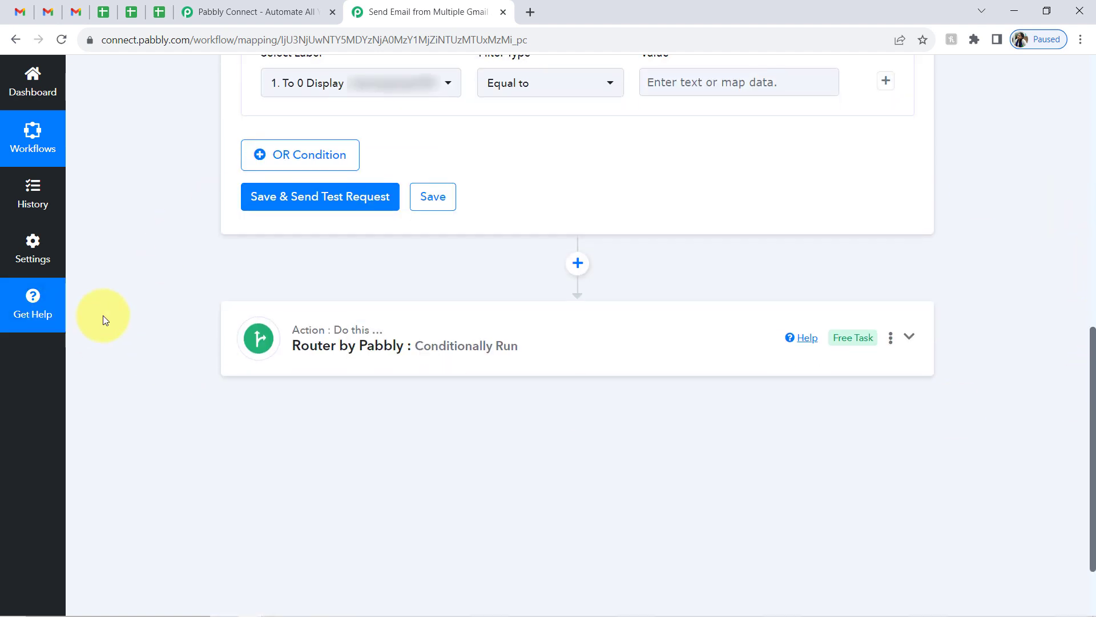
{"action": "left_click", "coordinate": [316, 348]}
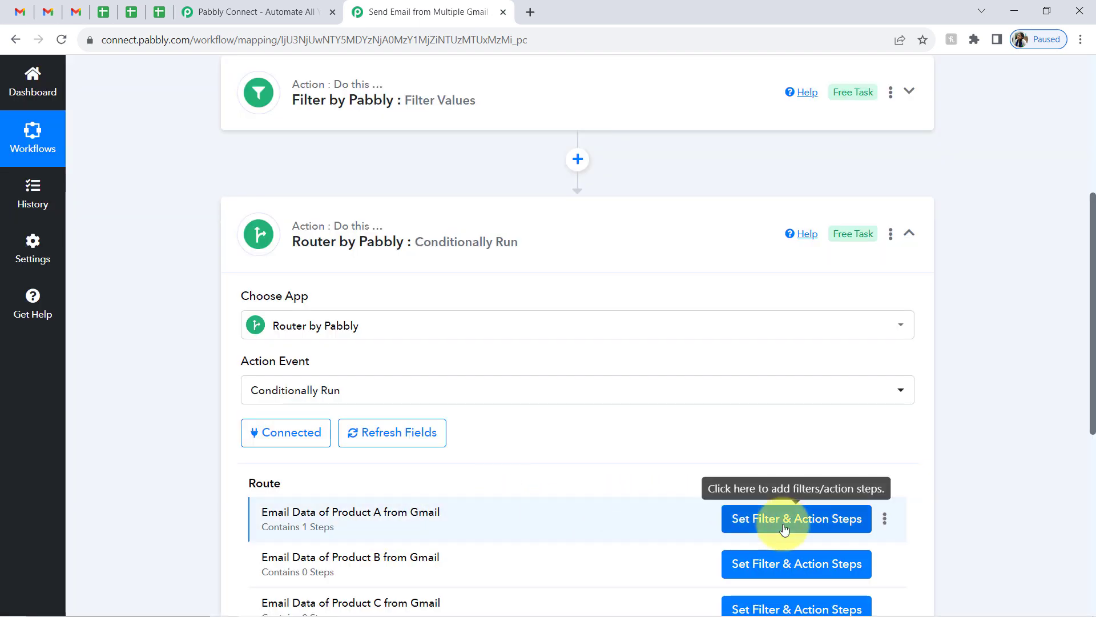
{"action": "left_click", "coordinate": [784, 527]}
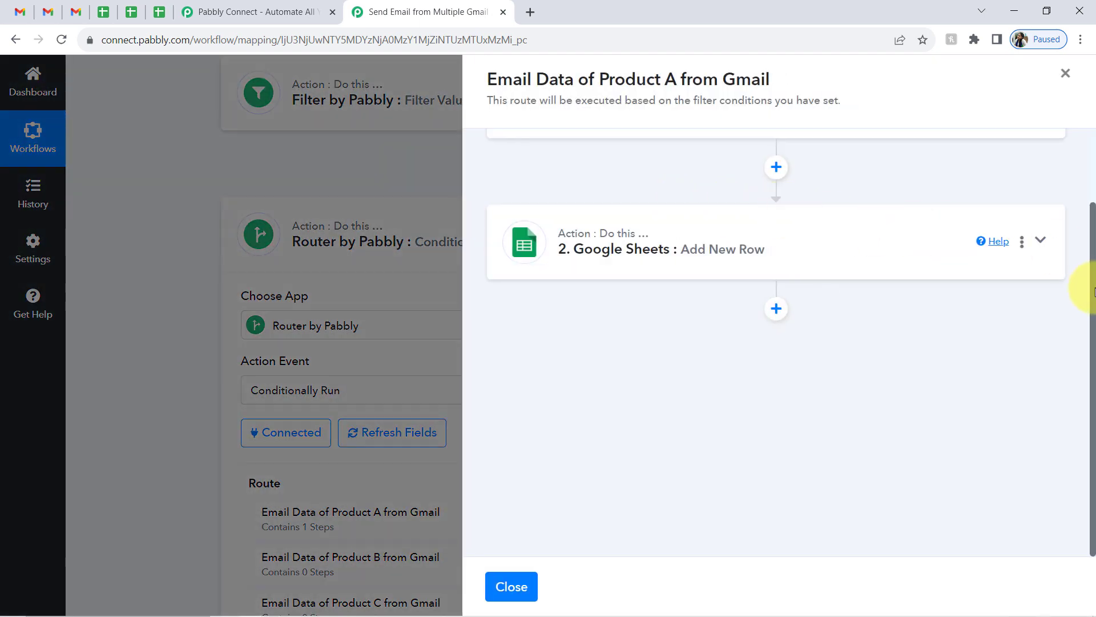
{"action": "left_click_drag", "start_coordinate": [1095, 291], "coordinate": [1093, 172]}
{"action": "left_click", "coordinate": [729, 197]}
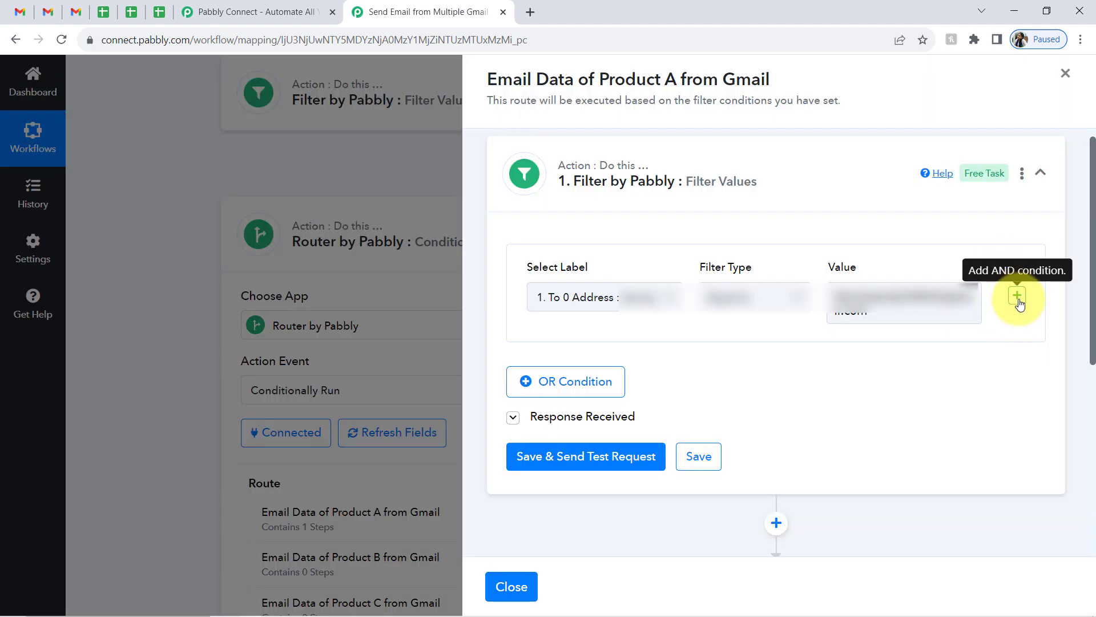
- Try adding an AND condition to the Product A route's filter, and remove it again
{"action": "left_click", "coordinate": [1018, 297]}
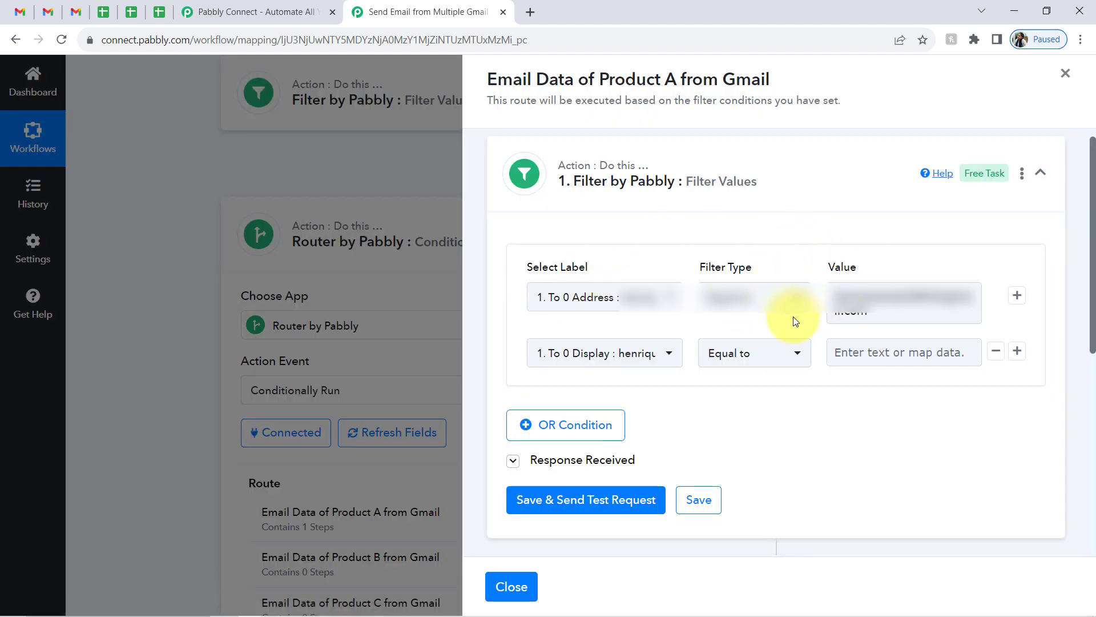
{"action": "left_click", "coordinate": [996, 351]}
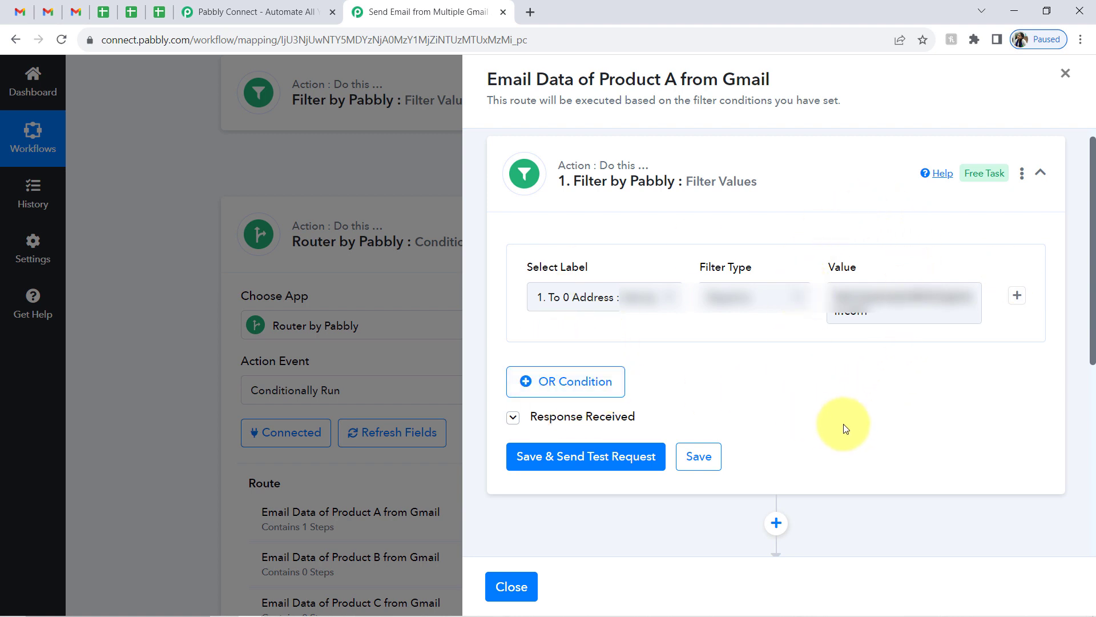
{"action": "left_click_drag", "start_coordinate": [842, 292], "coordinate": [869, 351]}
{"action": "left_click", "coordinate": [865, 224]}
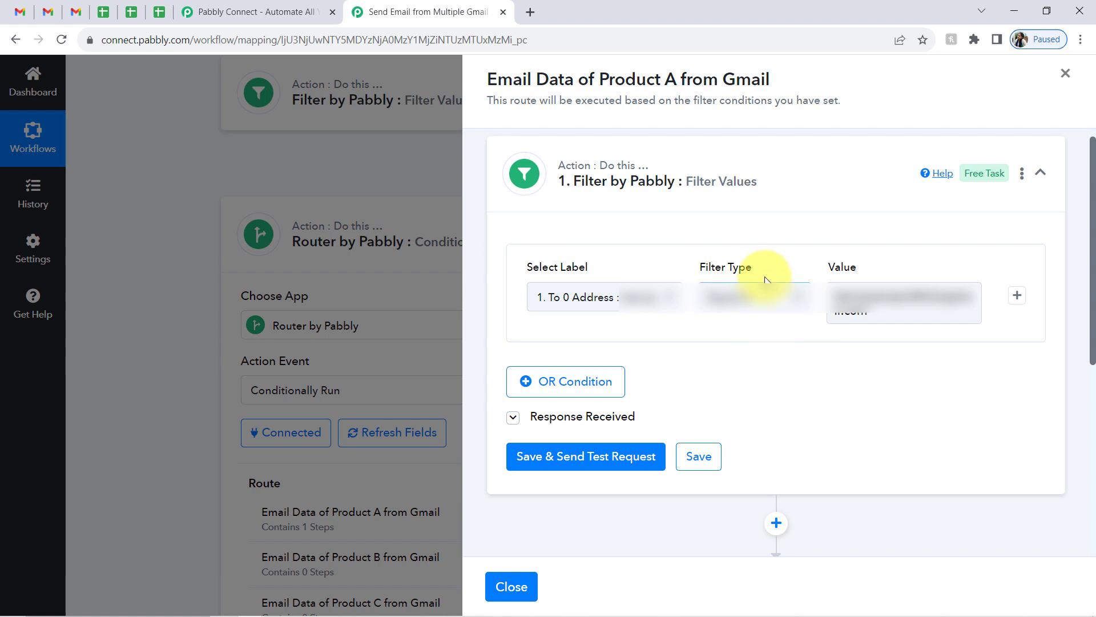
- Try an OR condition on the Product A filter where Body Text contains "invoice", and remove that condition
{"action": "left_click", "coordinate": [534, 382]}
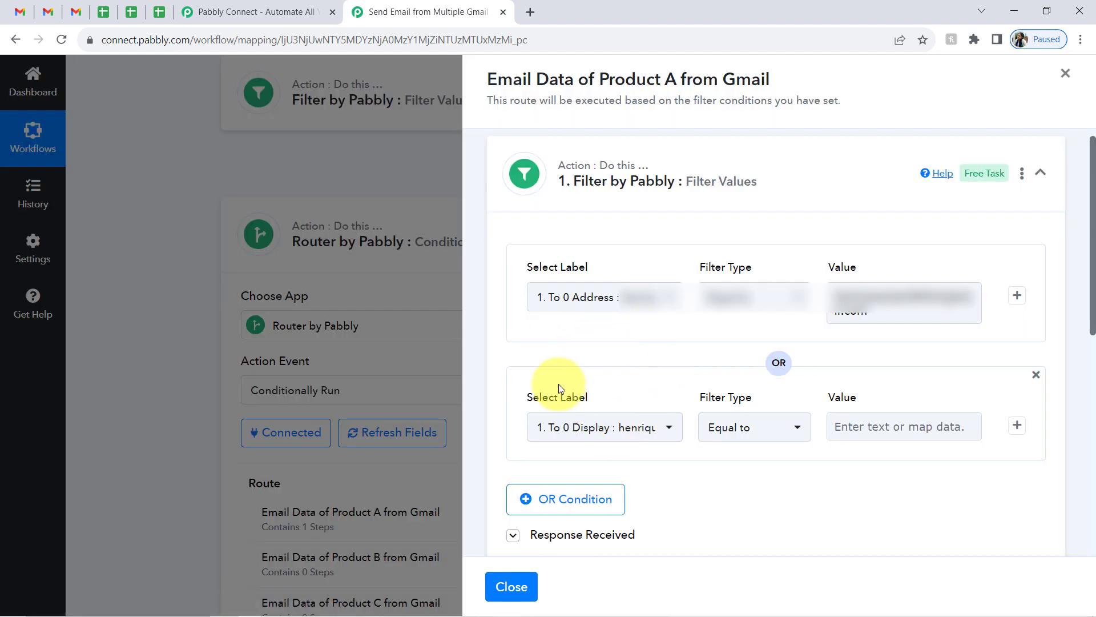
{"action": "left_click", "coordinate": [580, 423]}
{"action": "type", "text": "body"}
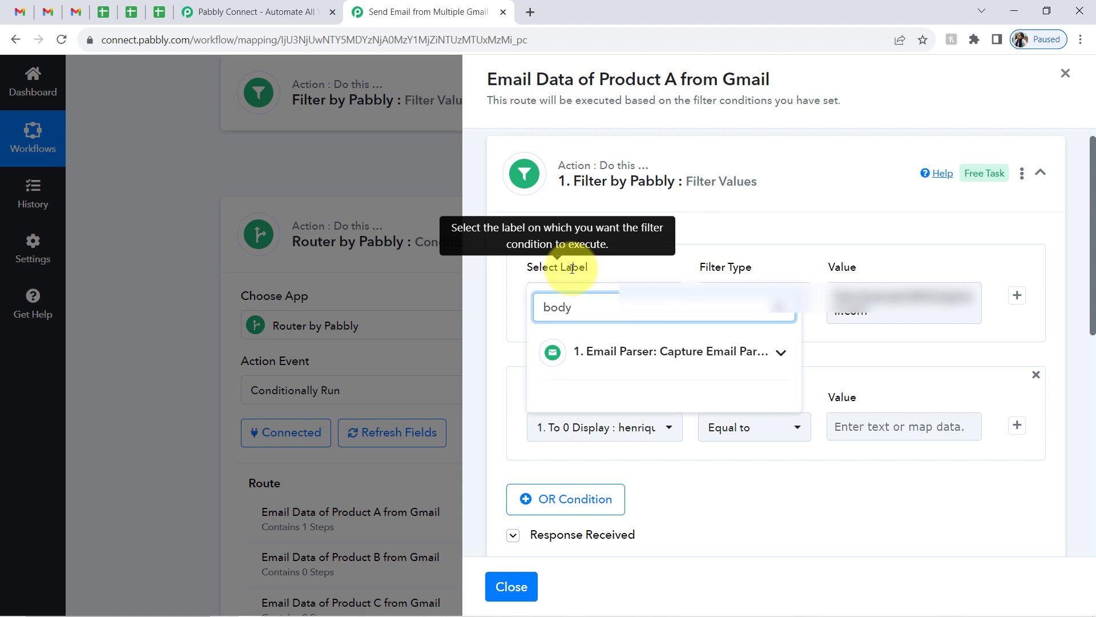
{"action": "left_click", "coordinate": [696, 352]}
{"action": "left_click", "coordinate": [665, 394]}
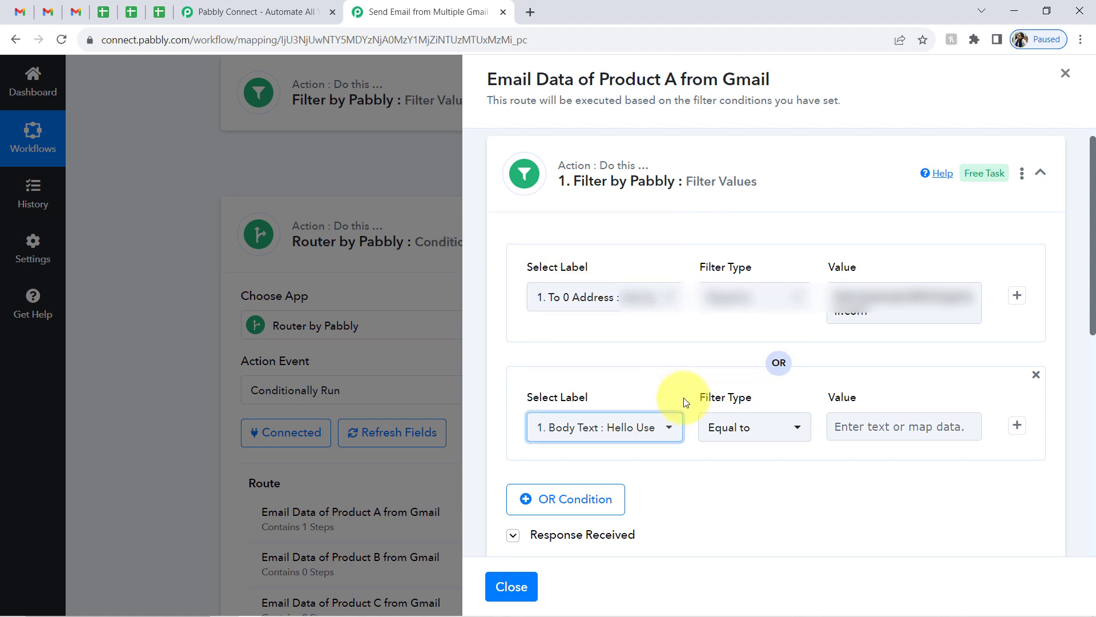
{"action": "left_click", "coordinate": [731, 428]}
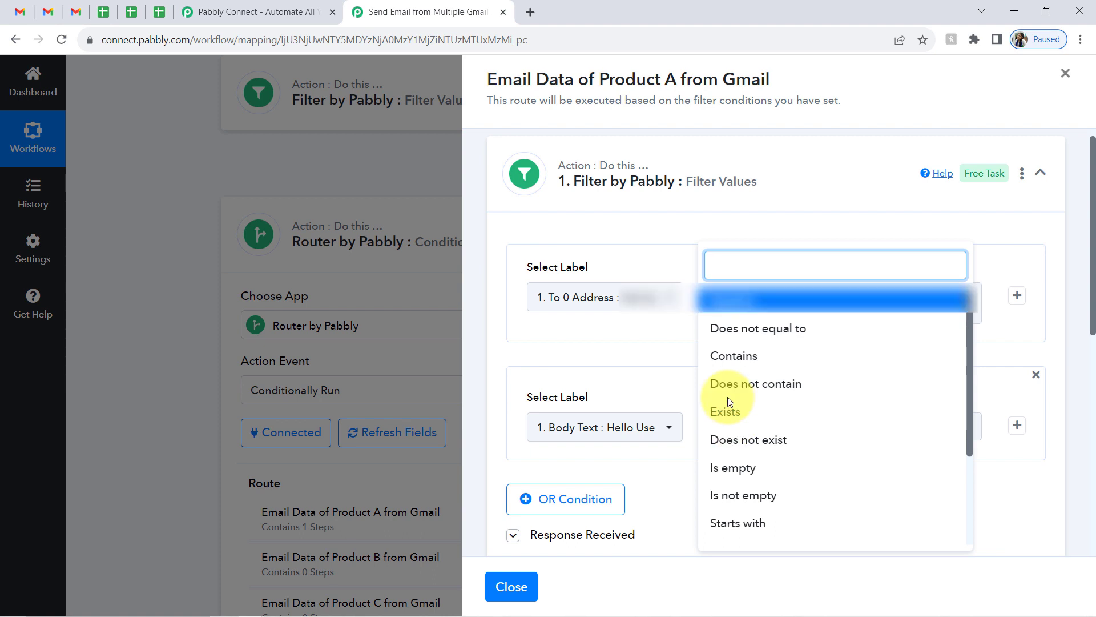
{"action": "left_click", "coordinate": [731, 357]}
{"action": "left_click", "coordinate": [882, 426]}
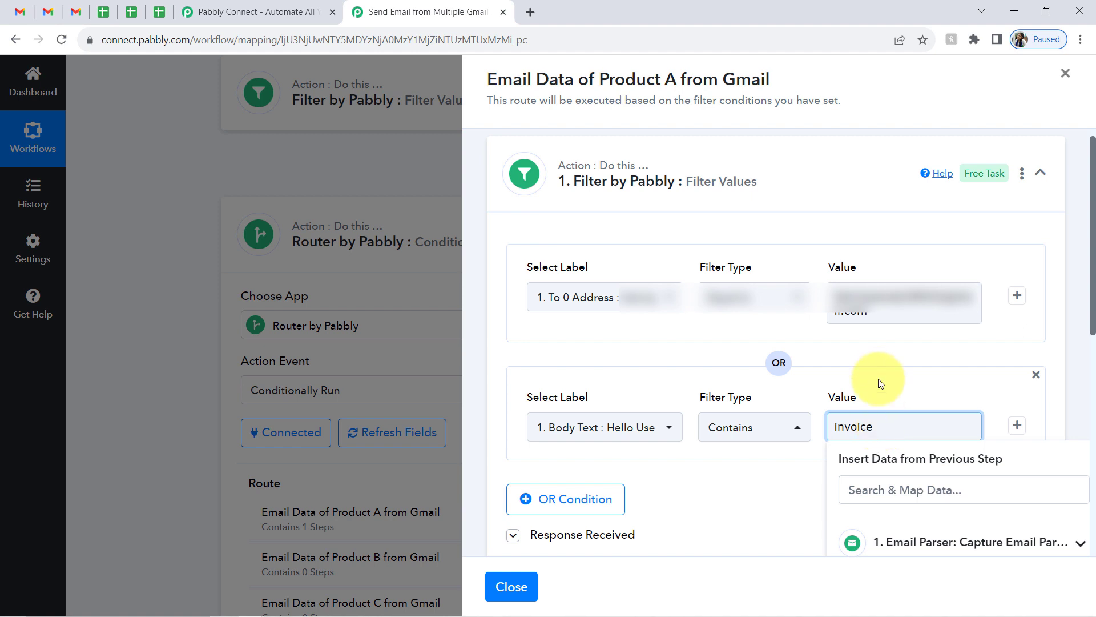
{"action": "left_click", "coordinate": [1036, 378]}
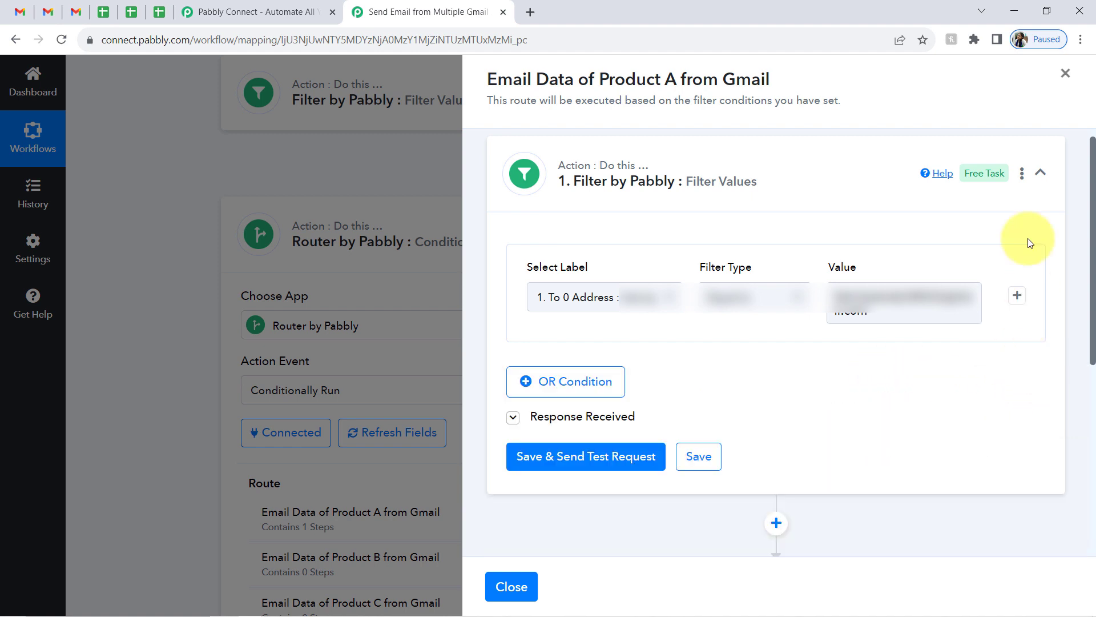
- Close the Product A route's settings and delete the Filter step between the Email Parser trigger and the Router
{"action": "left_click", "coordinate": [1065, 73]}
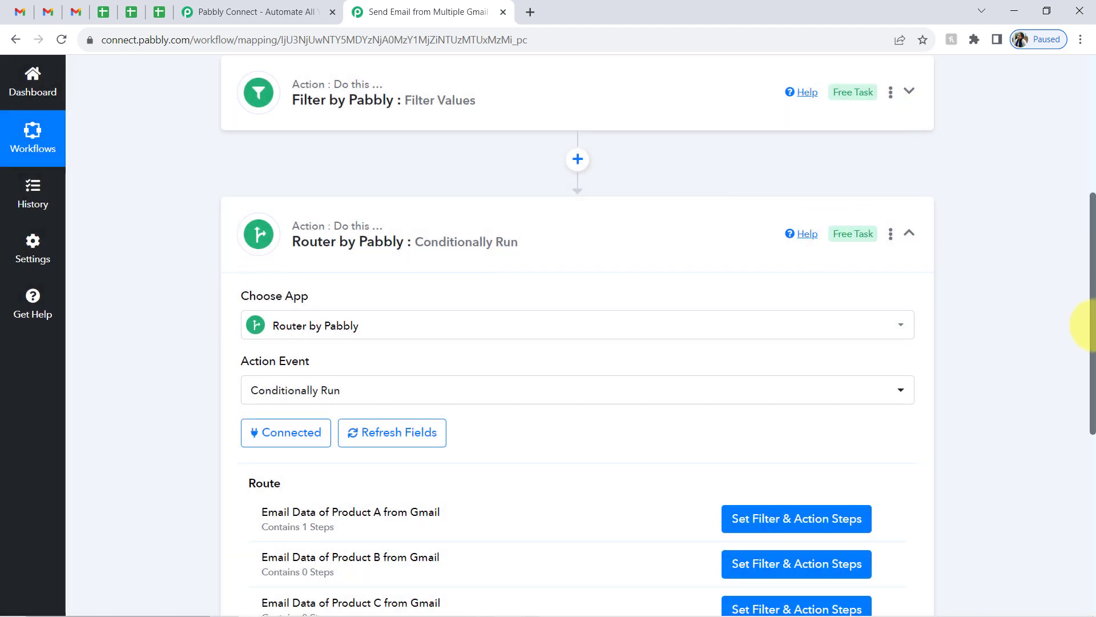
{"action": "left_click_drag", "start_coordinate": [1091, 327], "coordinate": [1072, 223]}
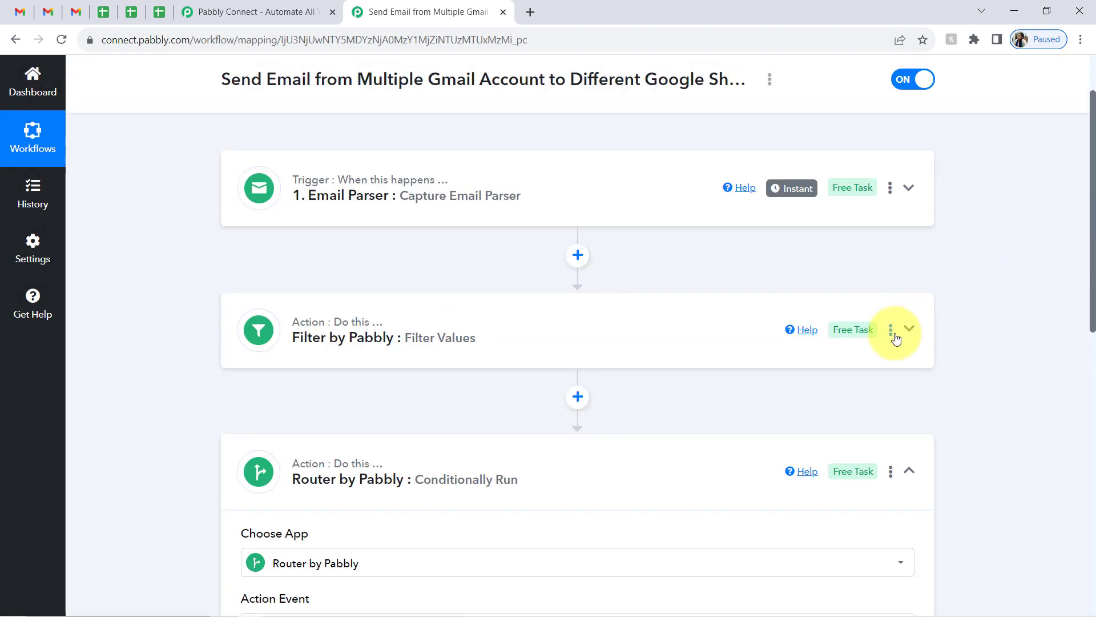
{"action": "left_click", "coordinate": [891, 334]}
{"action": "left_click", "coordinate": [745, 426]}
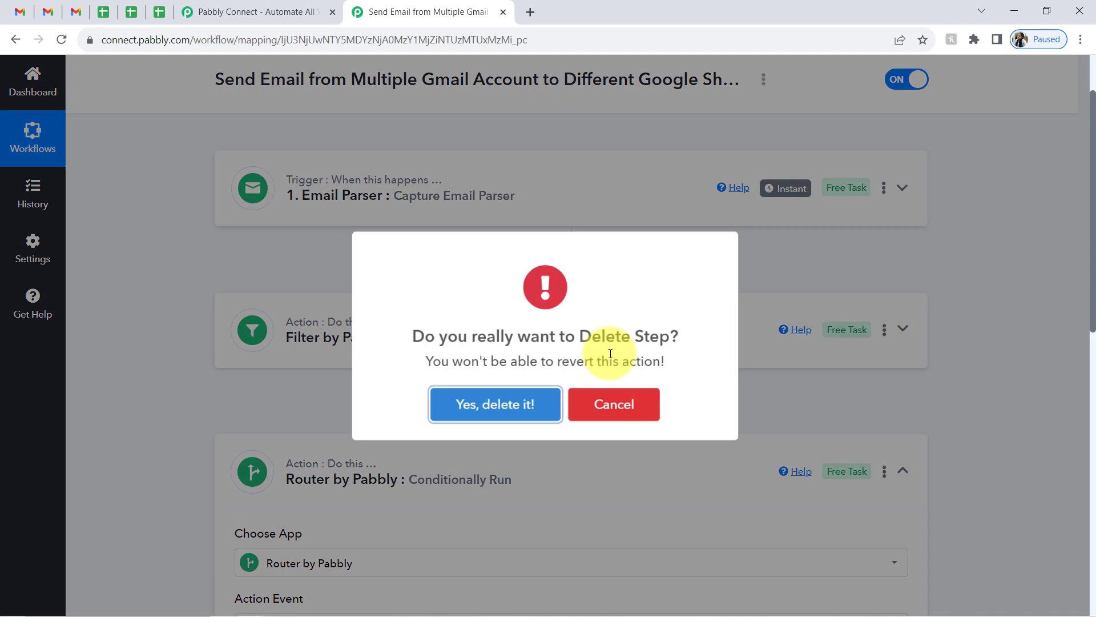
- Confirm deleting the Filter by Pabbly step and expand the Email Parser trigger's settings
{"action": "left_click", "coordinate": [459, 400]}
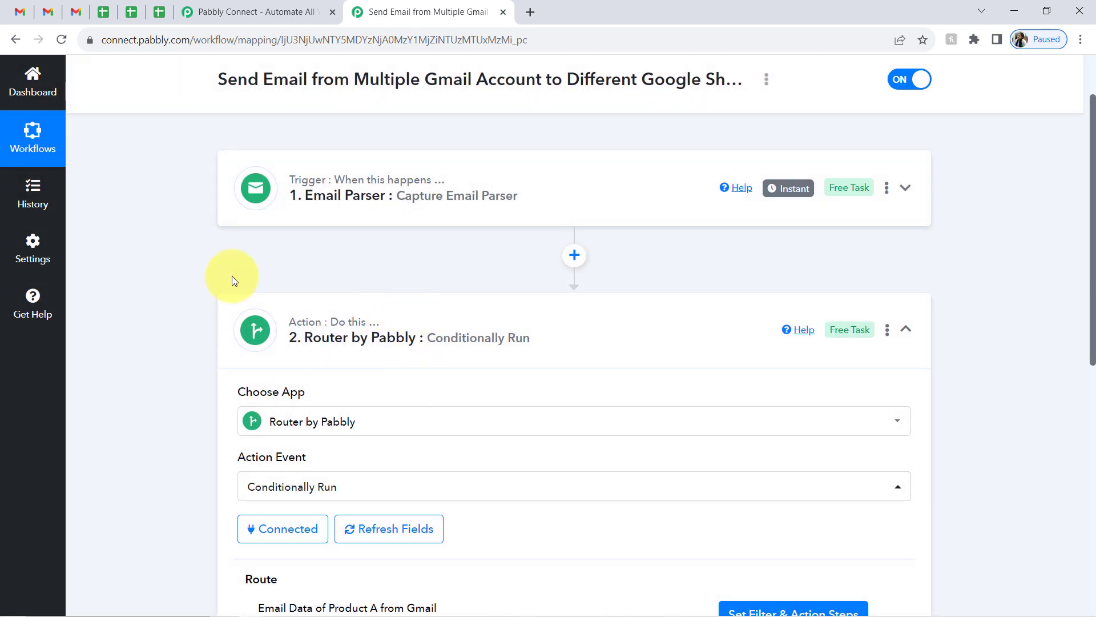
{"action": "left_click", "coordinate": [354, 336]}
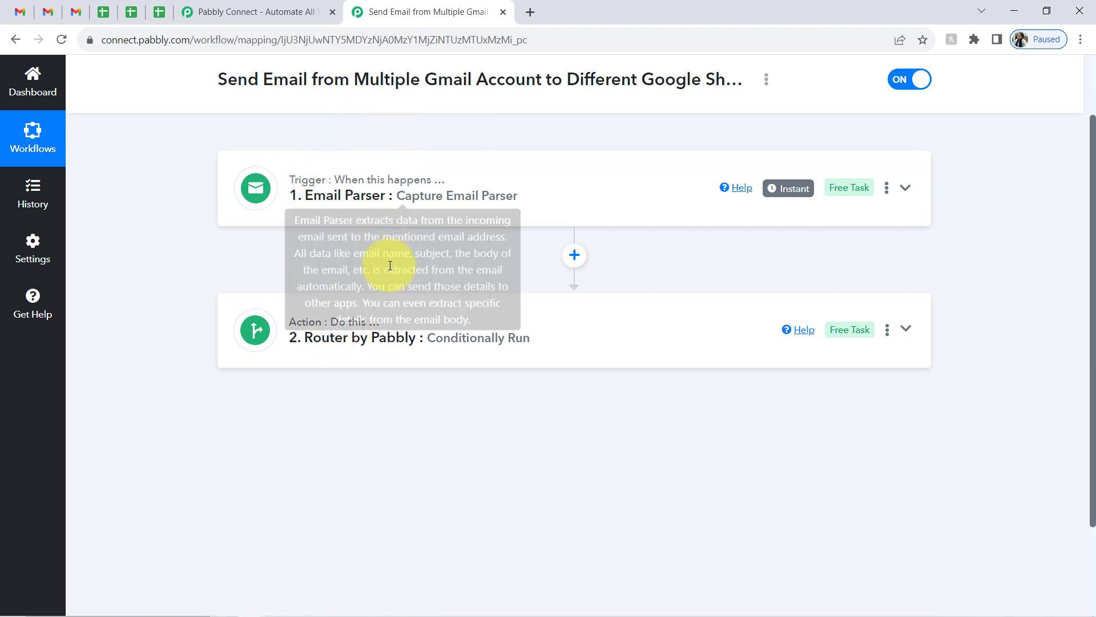
{"action": "left_click", "coordinate": [361, 188]}
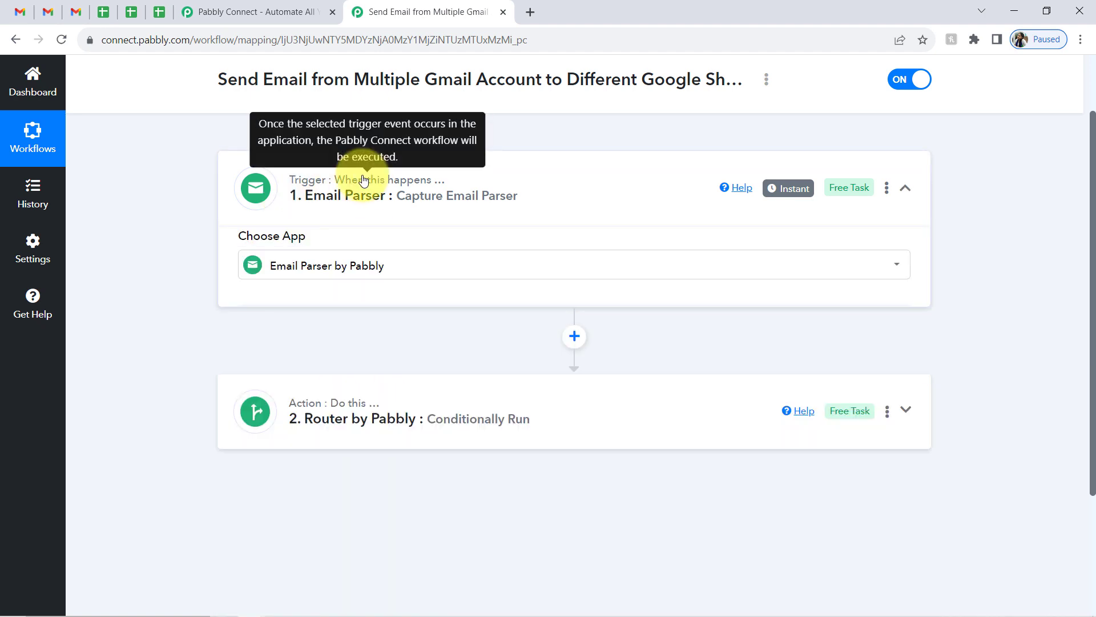
{"action": "scroll", "coordinate": [28, 108], "scroll_direction": "up", "scroll_amount": 2}
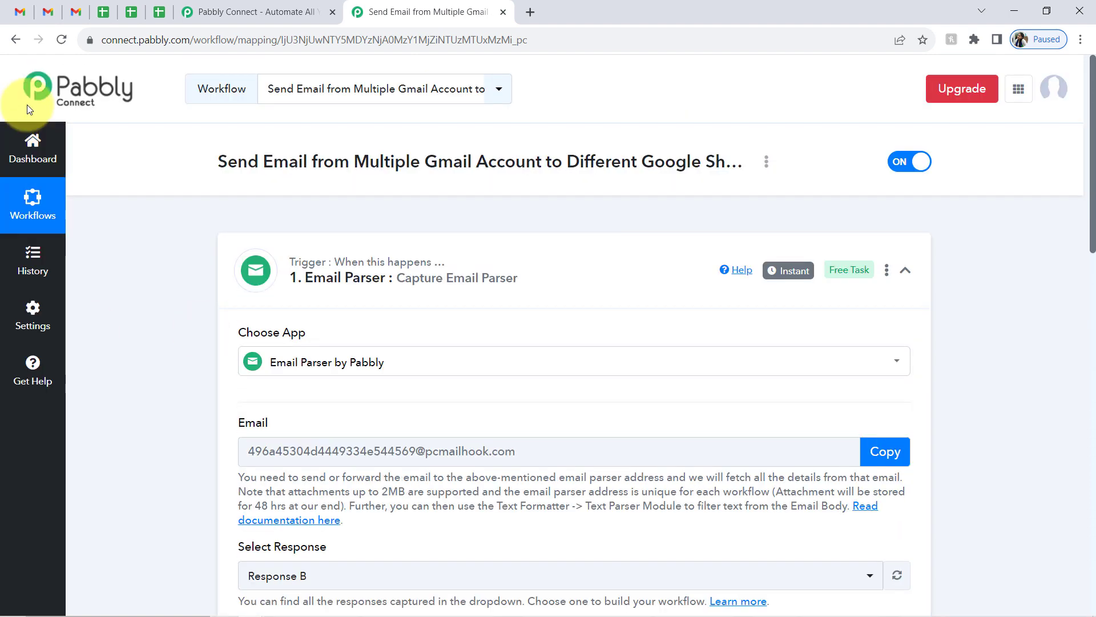
- Check the second open Gmail account's inbox and the "Important Emails of Product B" spreadsheet
{"action": "left_click", "coordinate": [54, 13]}
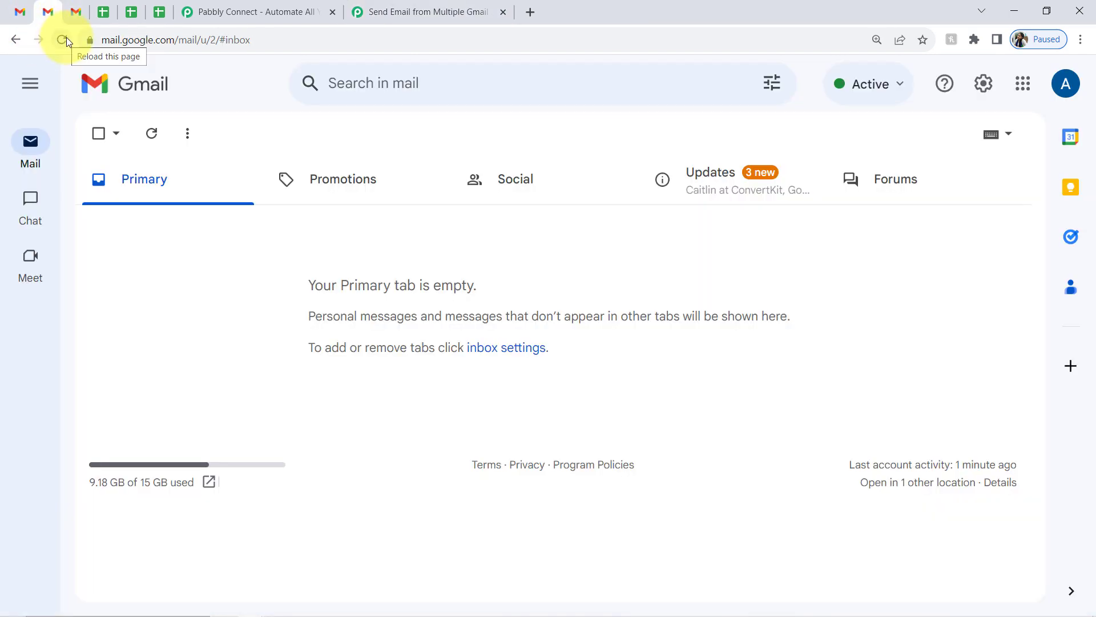
{"action": "mouse_move", "coordinate": [83, 144]}
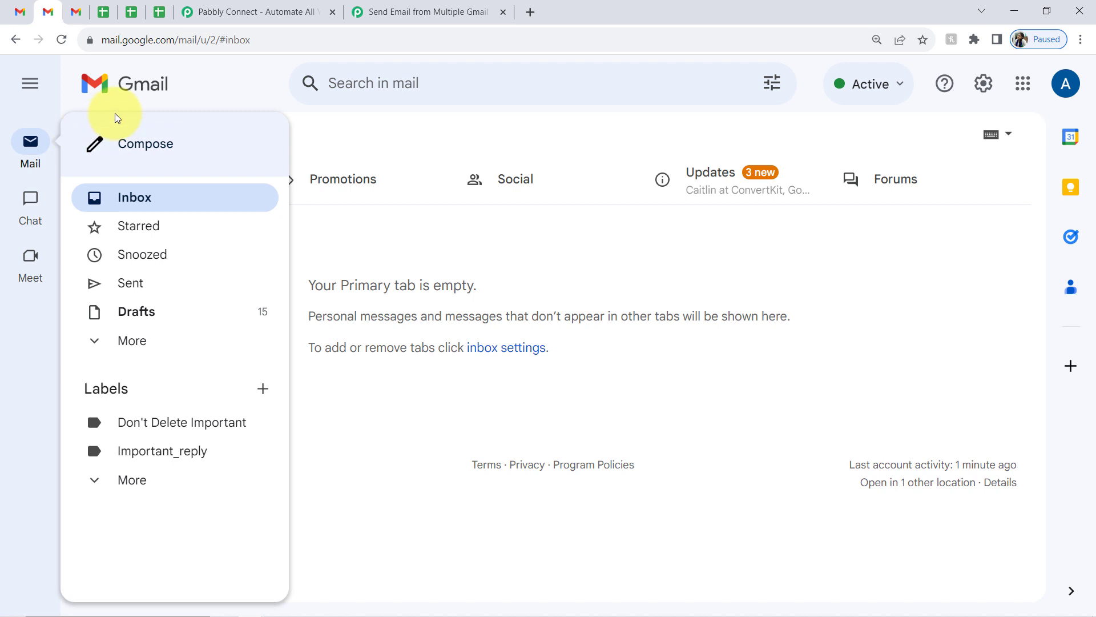
{"action": "left_click", "coordinate": [131, 12]}
{"action": "left_click_drag", "start_coordinate": [179, 73], "coordinate": [241, 73]}
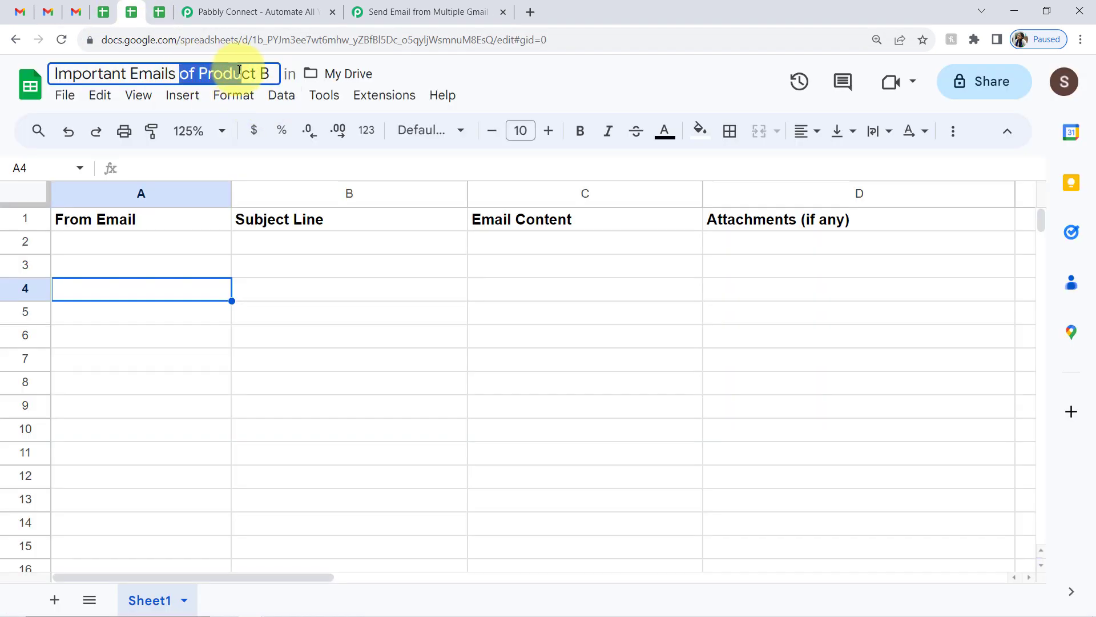
- Switch to the Pabbly Connect workflow, start re-capturing the Email Parser response and copy the parser email address
{"action": "left_click", "coordinate": [407, 7]}
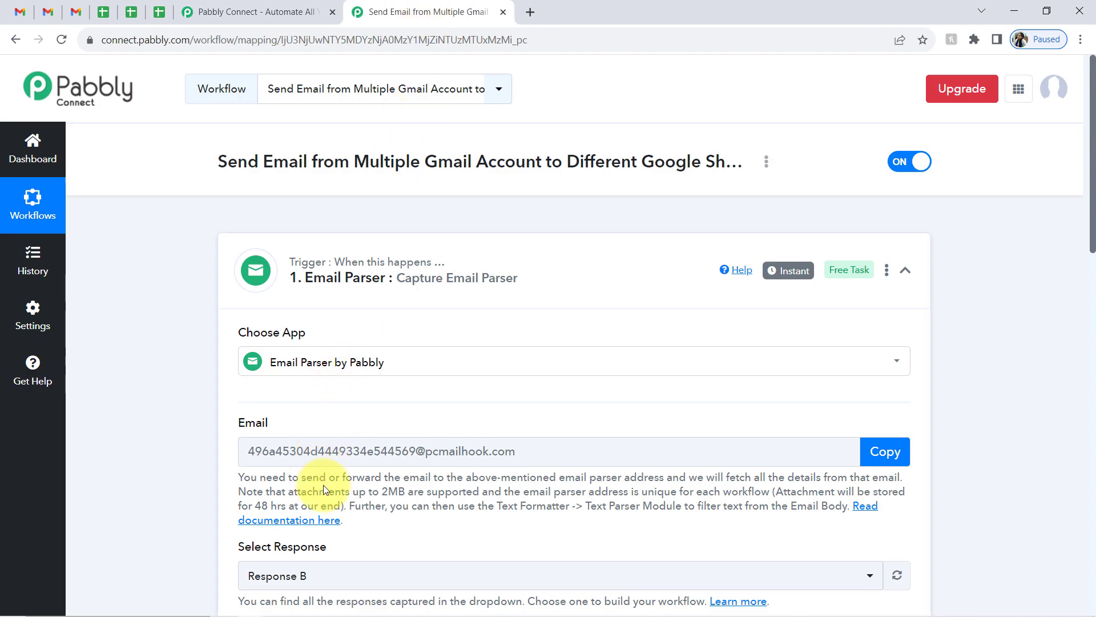
{"action": "left_click_drag", "start_coordinate": [1092, 160], "coordinate": [1093, 204]}
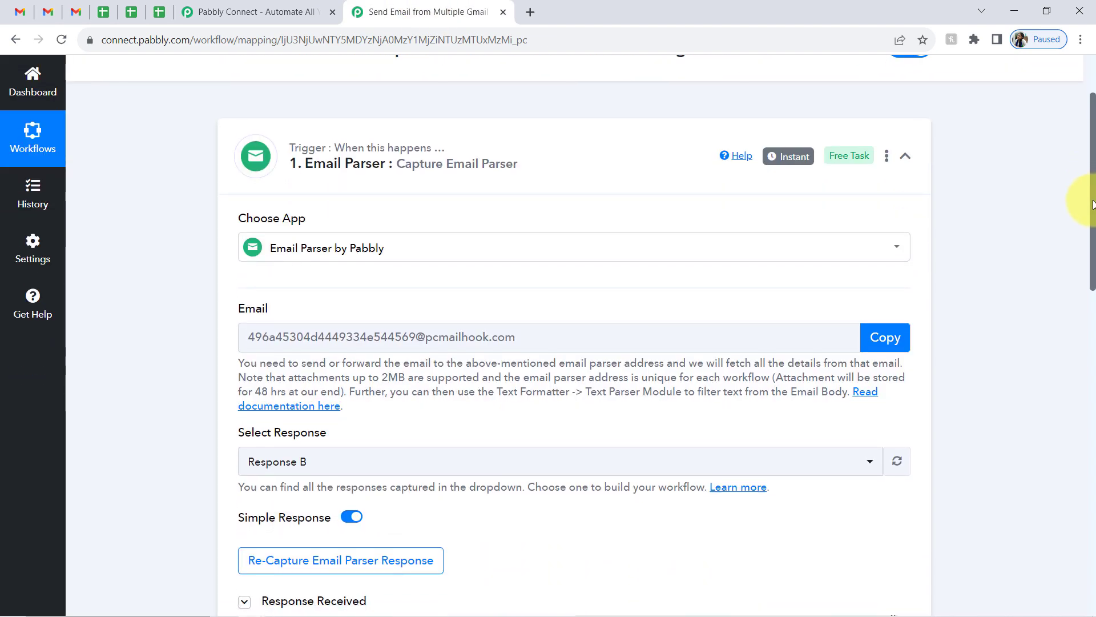
{"action": "left_click", "coordinate": [258, 561]}
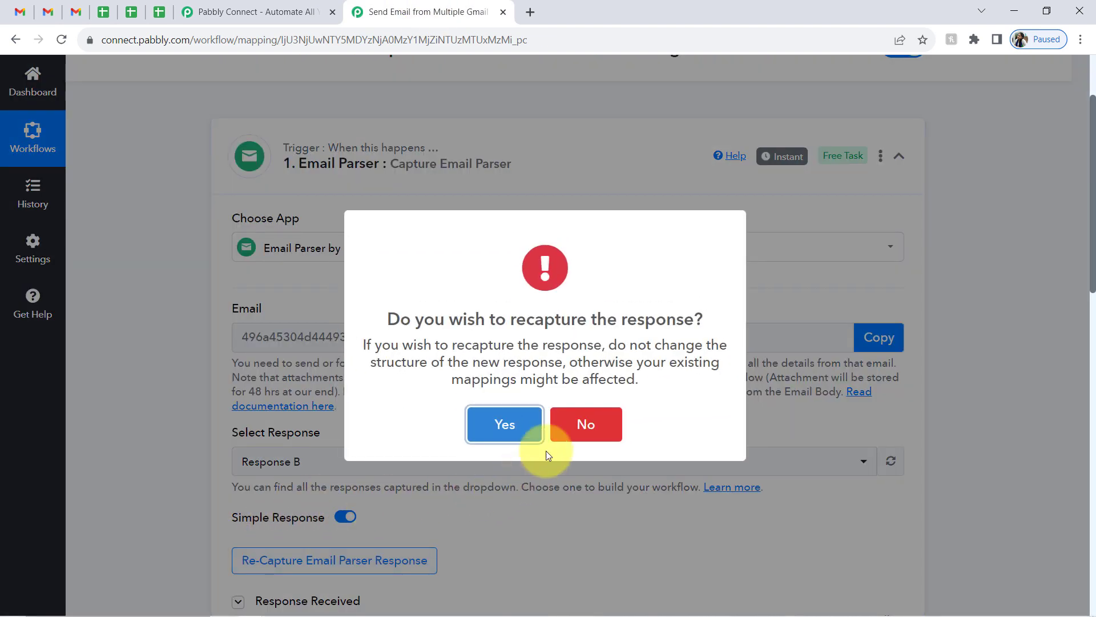
{"action": "left_click", "coordinate": [513, 425]}
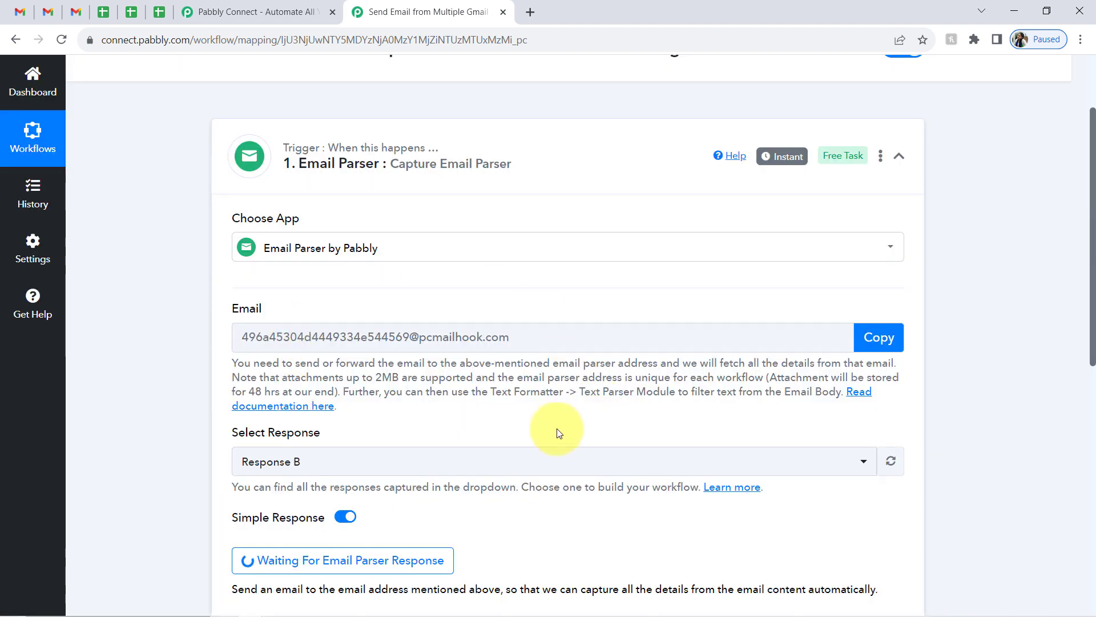
{"action": "left_click", "coordinate": [880, 337]}
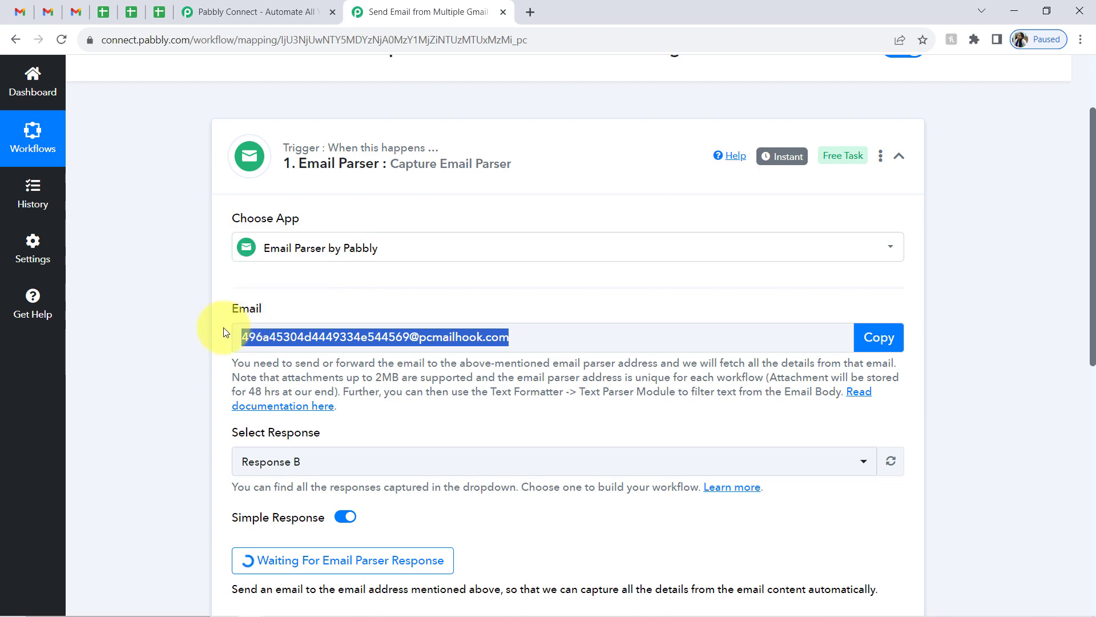
- Switch to the second Gmail account and open its Forwarding and POP/IMAP settings
{"action": "left_click", "coordinate": [49, 11]}
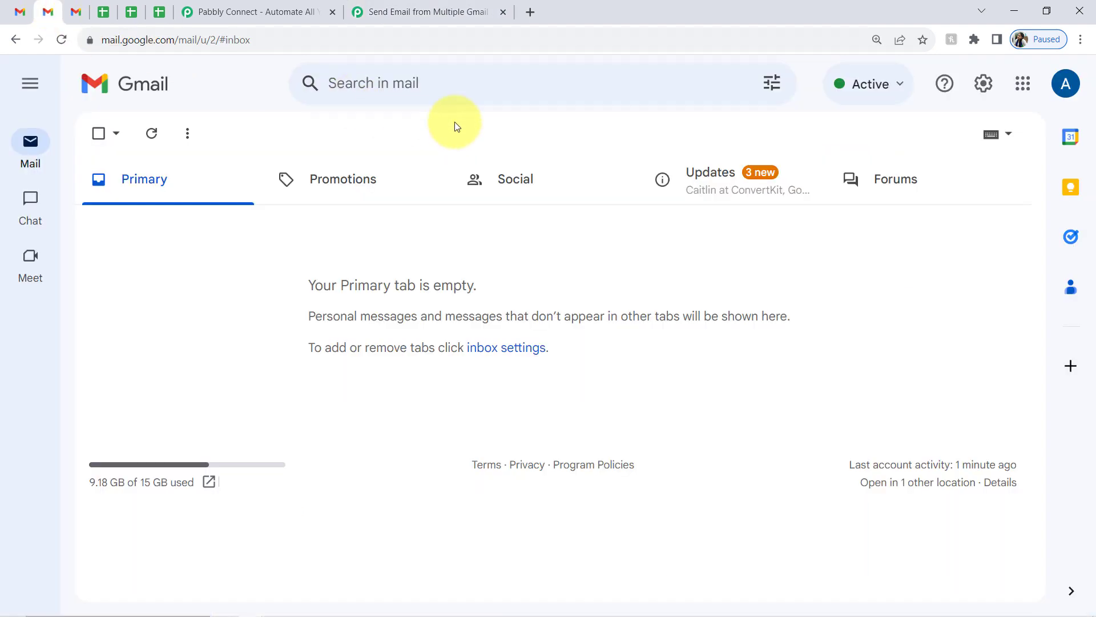
{"action": "left_click", "coordinate": [982, 86]}
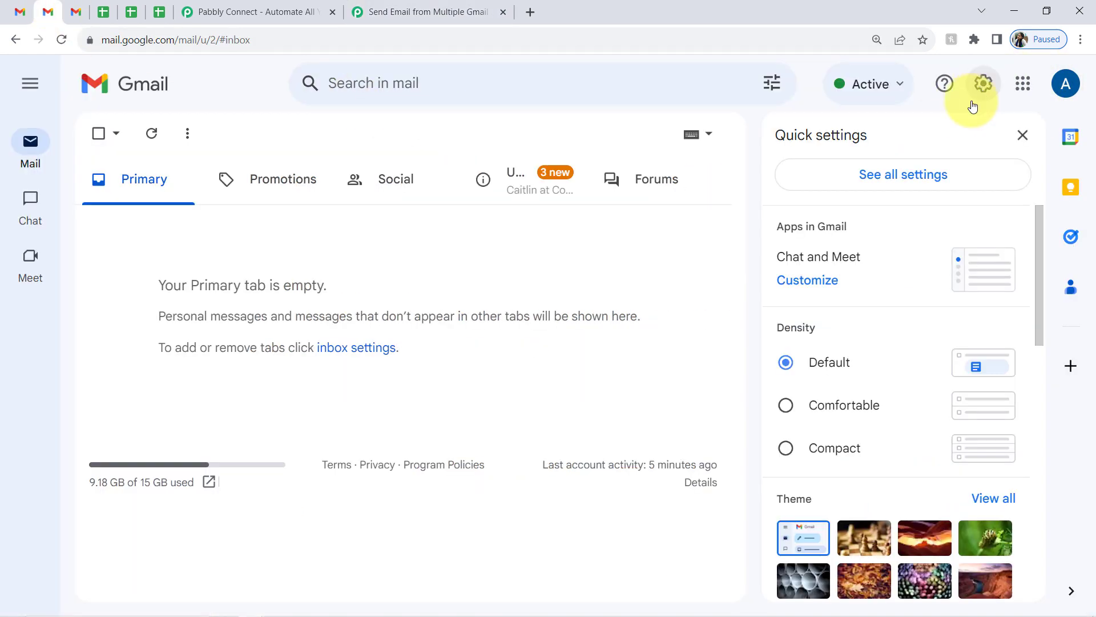
{"action": "left_click", "coordinate": [910, 194]}
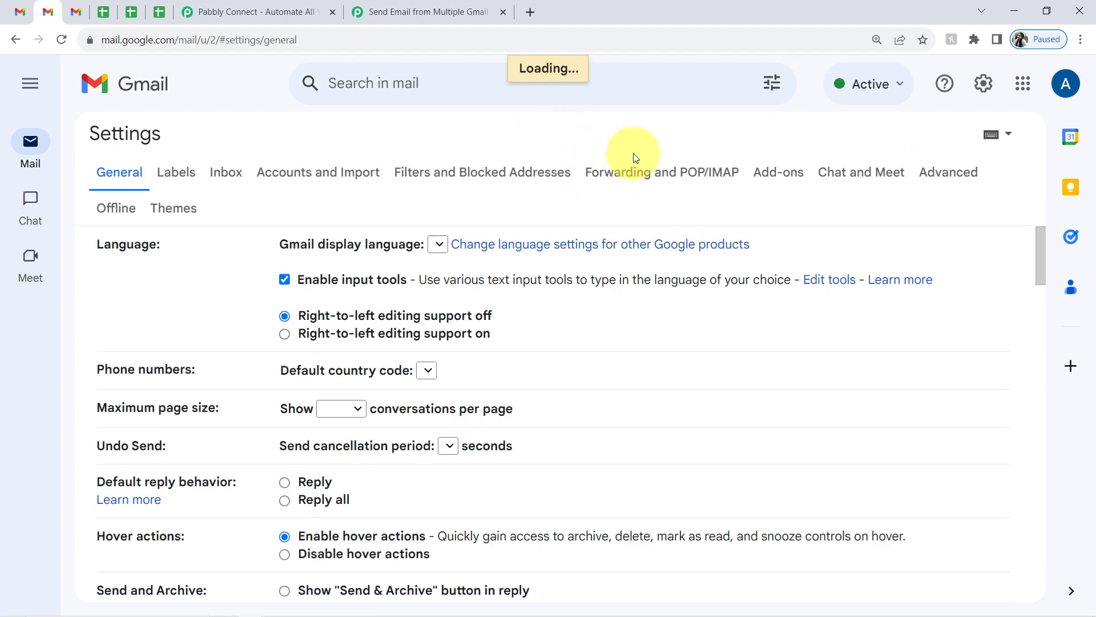
{"action": "left_click", "coordinate": [674, 174]}
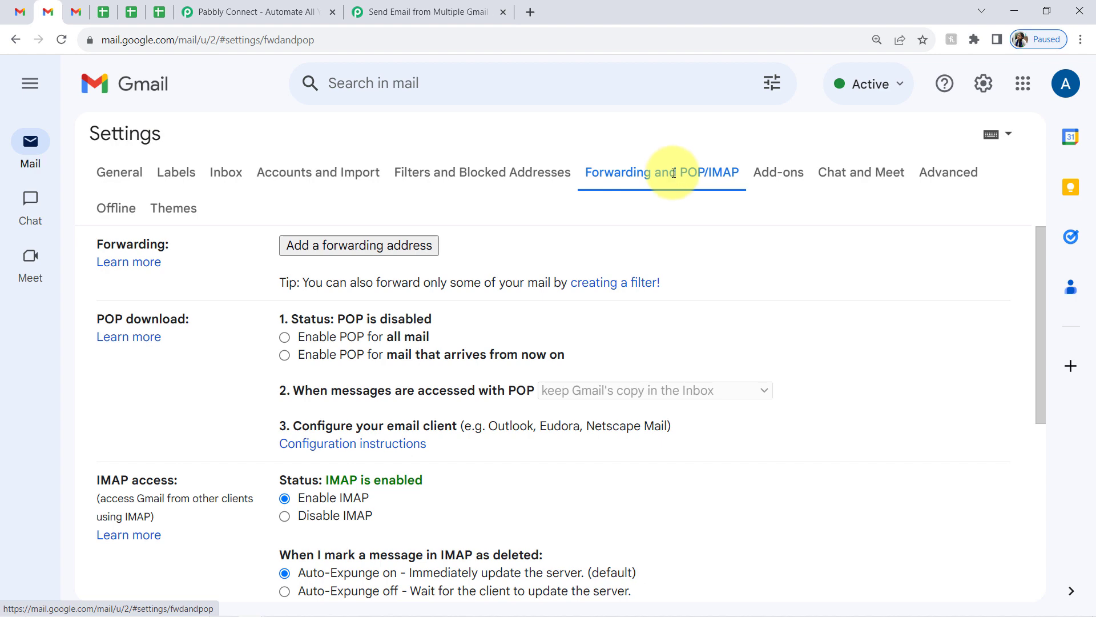
- Add the copied parser email address as a forwarding address and approve sending its confirmation link
{"action": "left_click", "coordinate": [311, 251]}
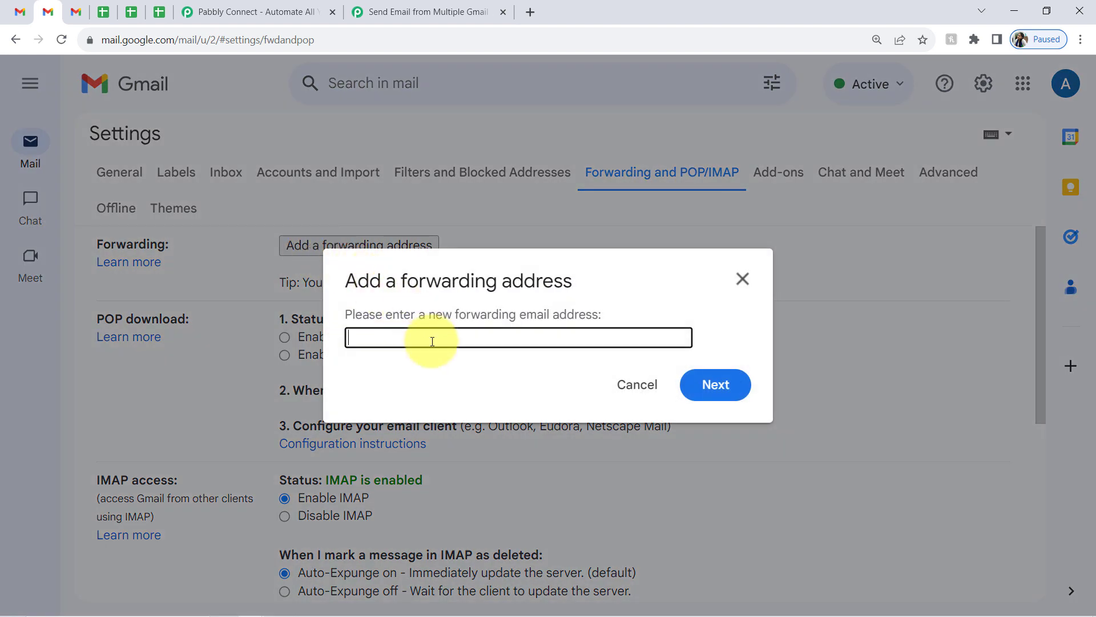
{"action": "key", "text": "ctrl+v"}
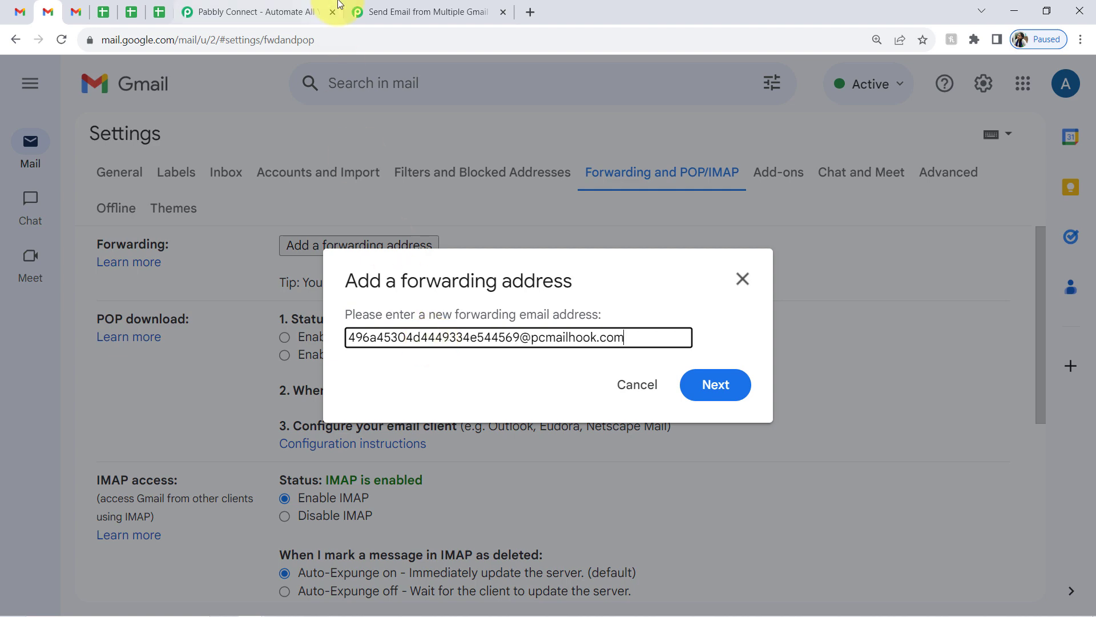
{"action": "left_click", "coordinate": [411, 12]}
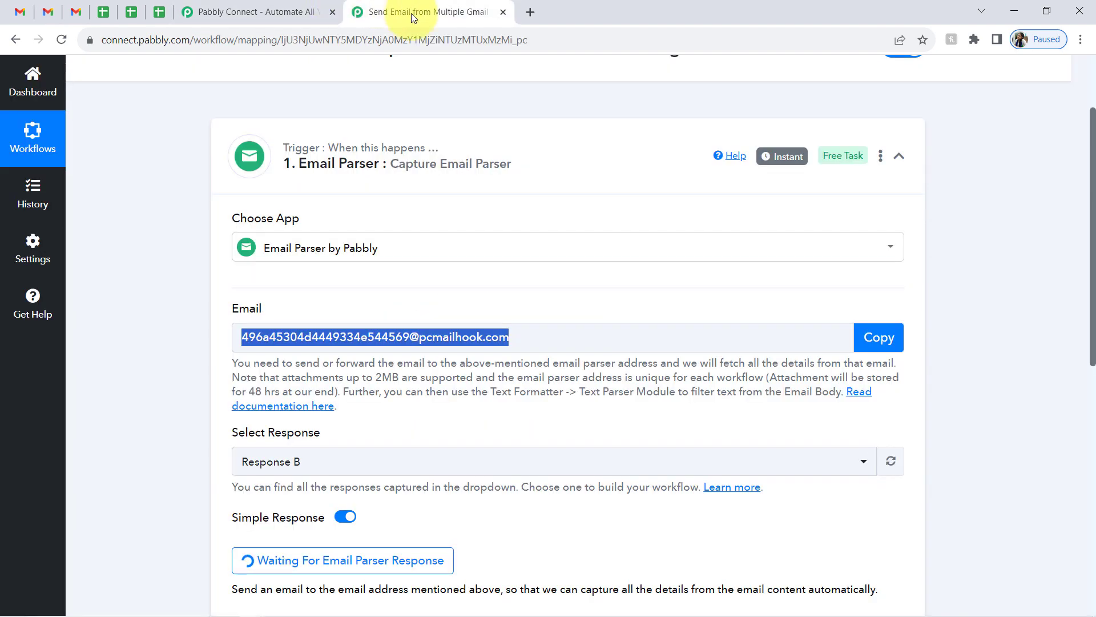
{"action": "left_click", "coordinate": [57, 10]}
{"action": "left_click", "coordinate": [710, 388]}
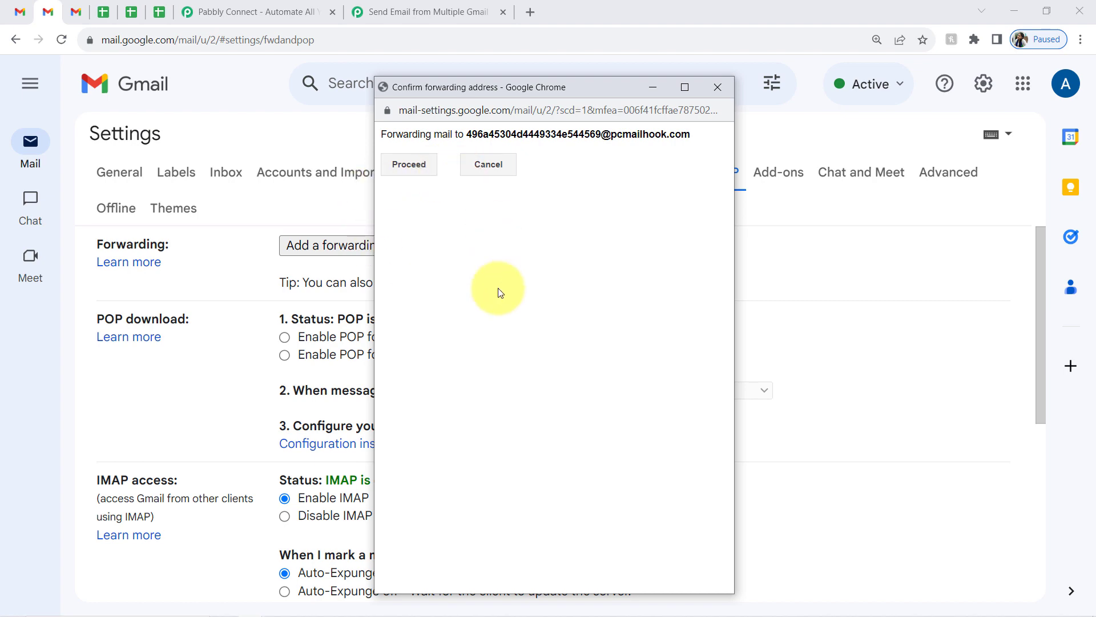
{"action": "left_click", "coordinate": [389, 170]}
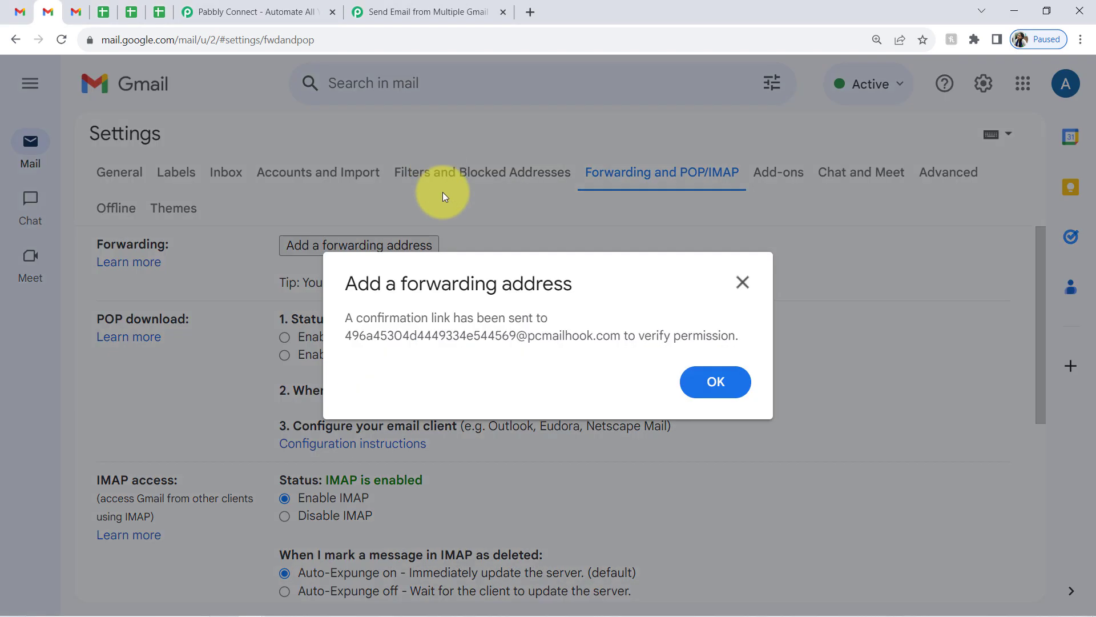
{"action": "left_click_drag", "start_coordinate": [362, 316], "coordinate": [511, 312]}
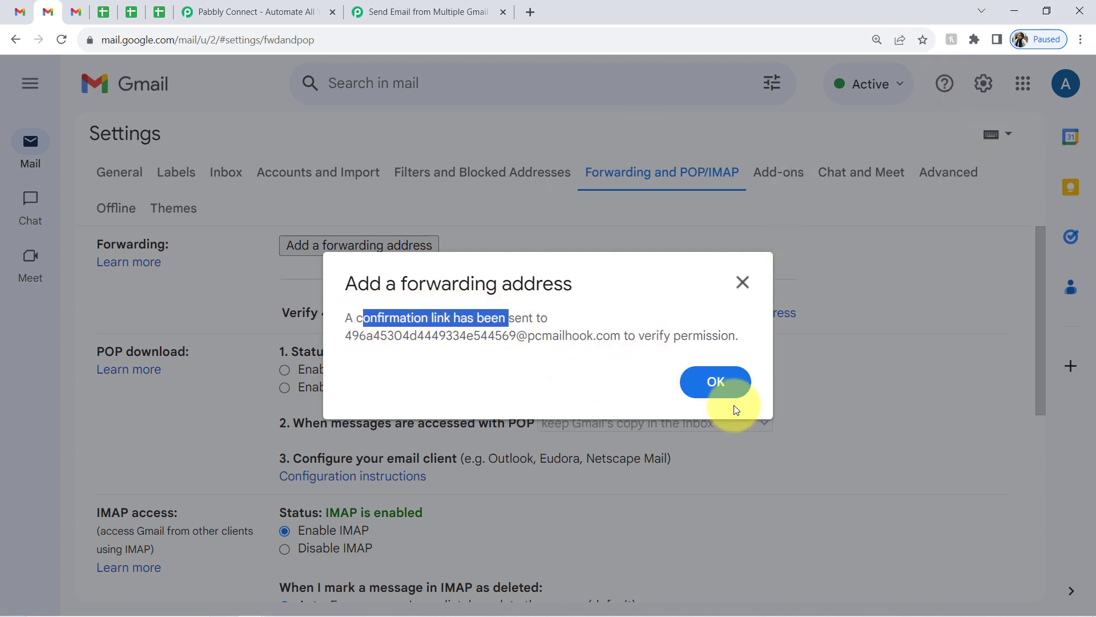
{"action": "left_click", "coordinate": [711, 382]}
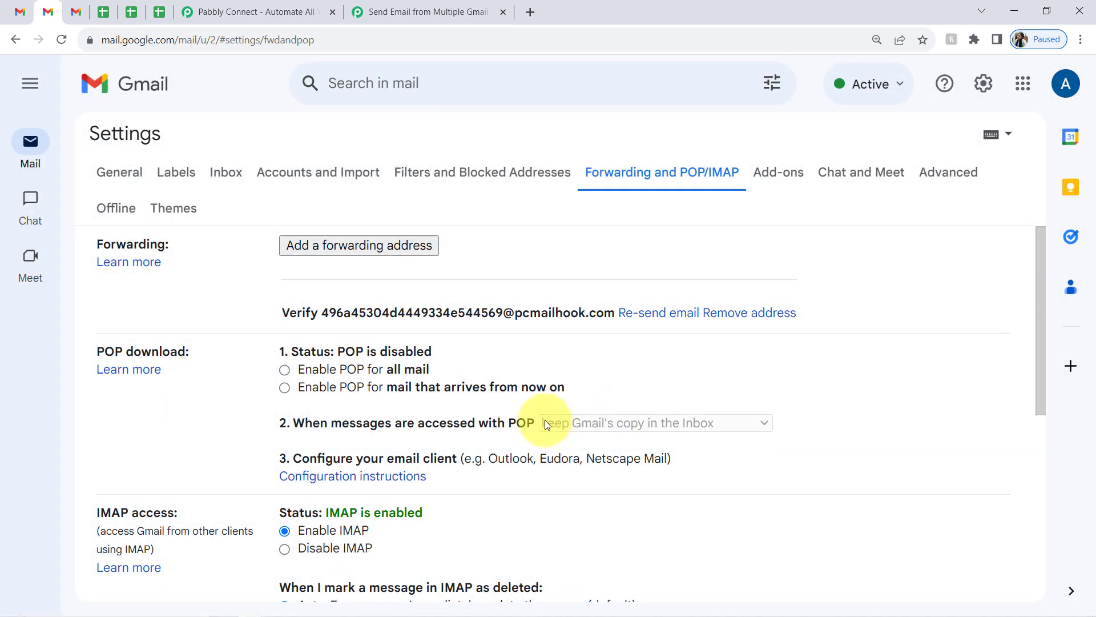
- In the Pabbly Connect workflow, find the forwarding confirmation link in the Body Text of the newly captured parser response
{"action": "left_click", "coordinate": [404, 6]}
{"action": "left_click_drag", "start_coordinate": [1095, 183], "coordinate": [1094, 203]}
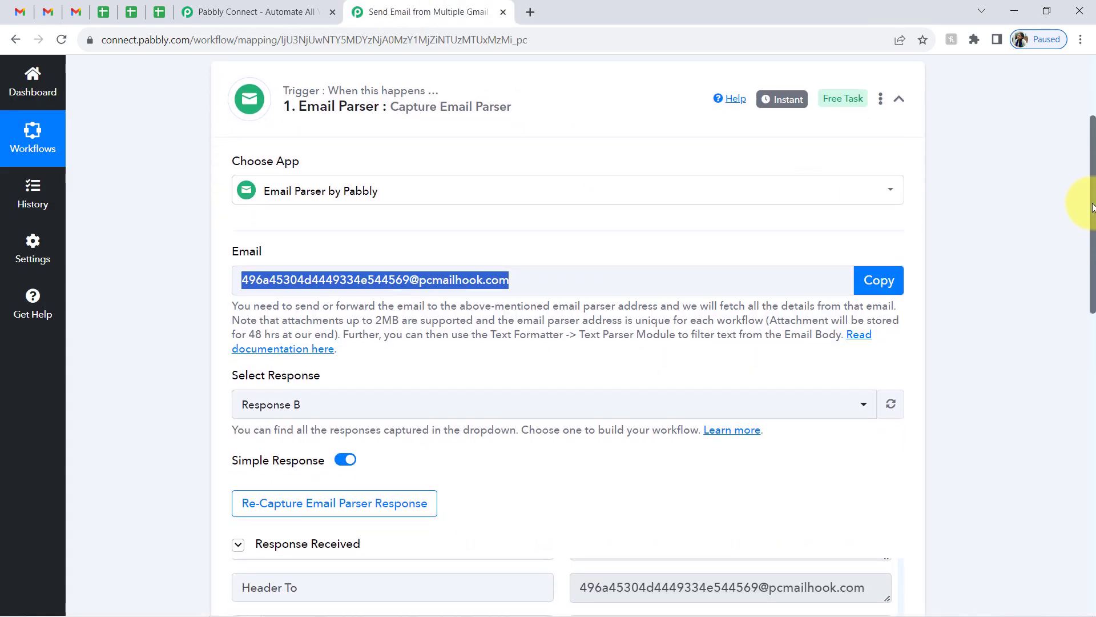
{"action": "left_click", "coordinate": [269, 551]}
{"action": "left_click", "coordinate": [269, 550]}
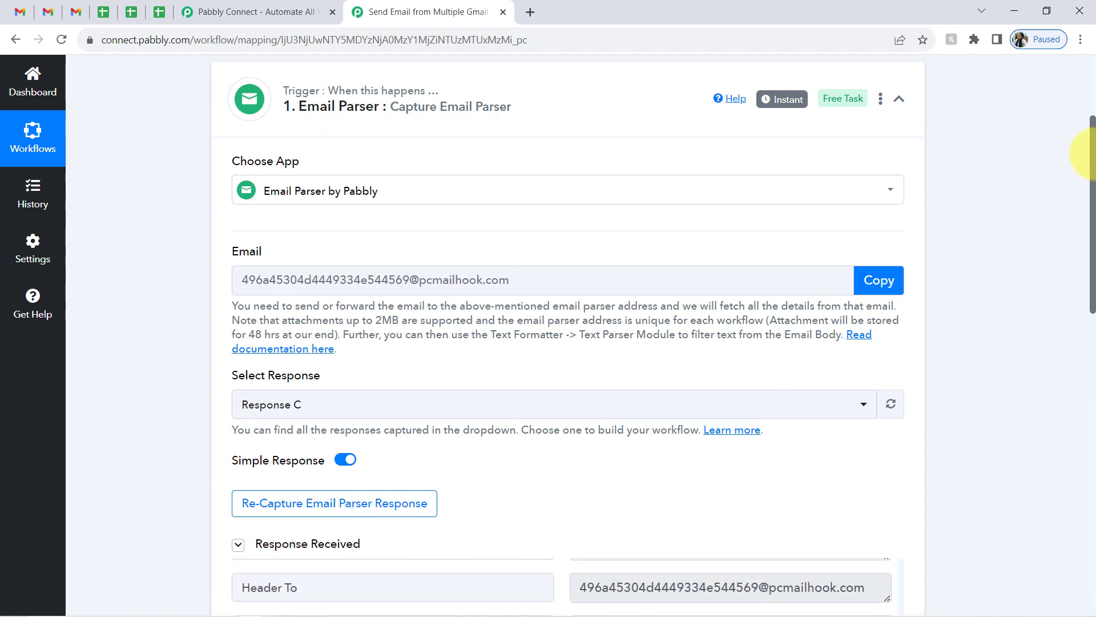
{"action": "left_click_drag", "start_coordinate": [1093, 150], "coordinate": [1086, 406]}
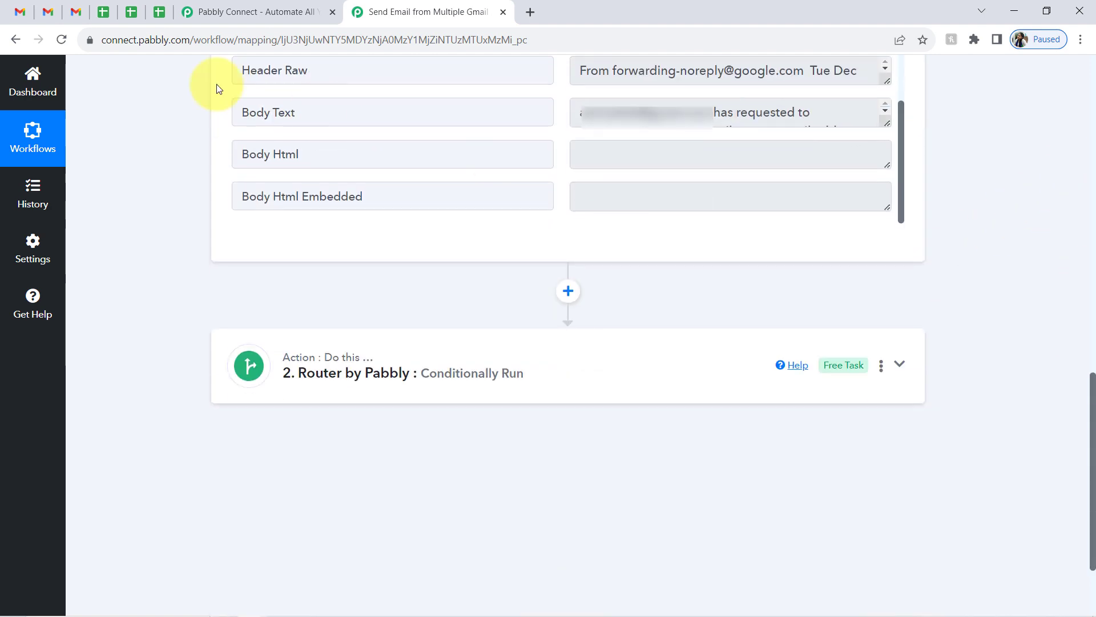
{"action": "left_click_drag", "start_coordinate": [250, 106], "coordinate": [876, 318]}
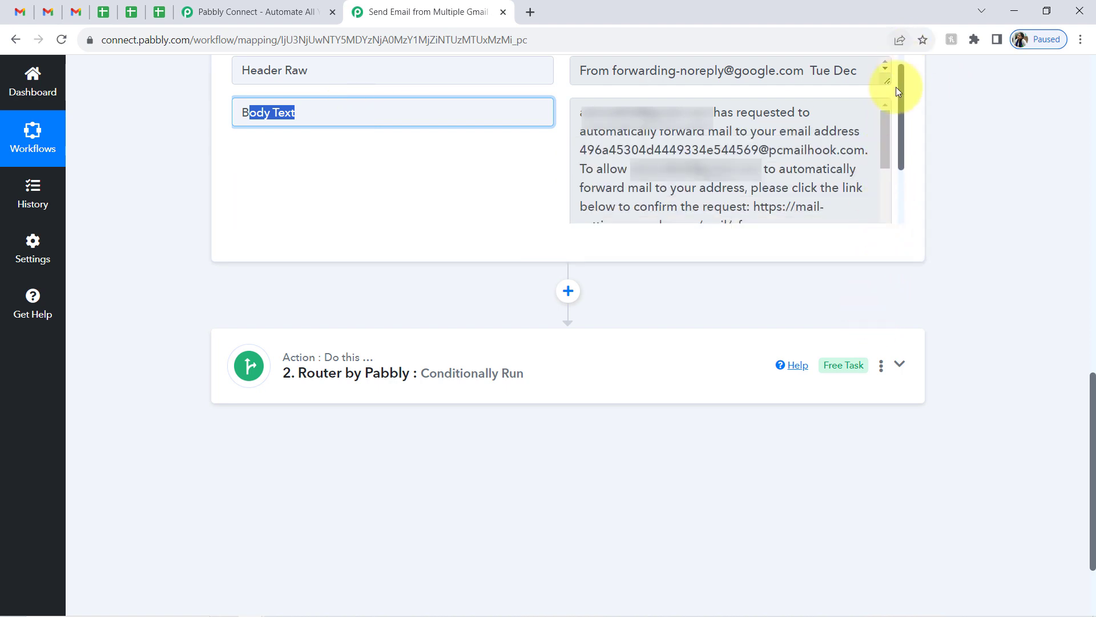
{"action": "left_click_drag", "start_coordinate": [883, 125], "coordinate": [882, 148]}
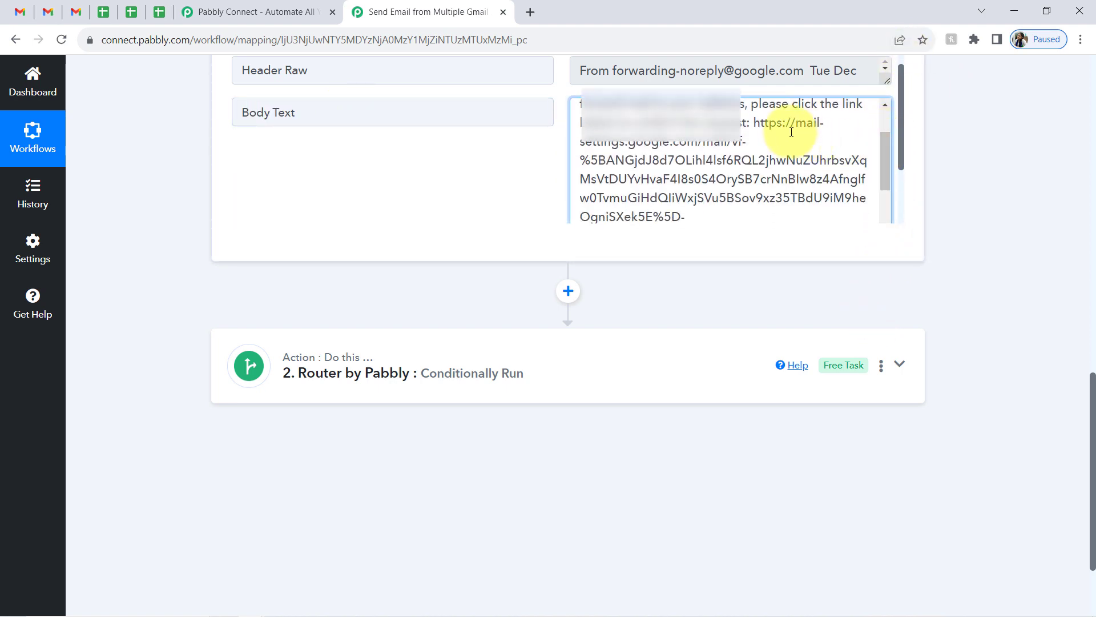
- Copy the forwarding confirmation link from the Body Text, open it in a new browser tab and close that tab
{"action": "left_click_drag", "start_coordinate": [755, 123], "coordinate": [785, 154]}
{"action": "key", "text": "ctrl+c"}
{"action": "key", "text": "ctrl+t"}
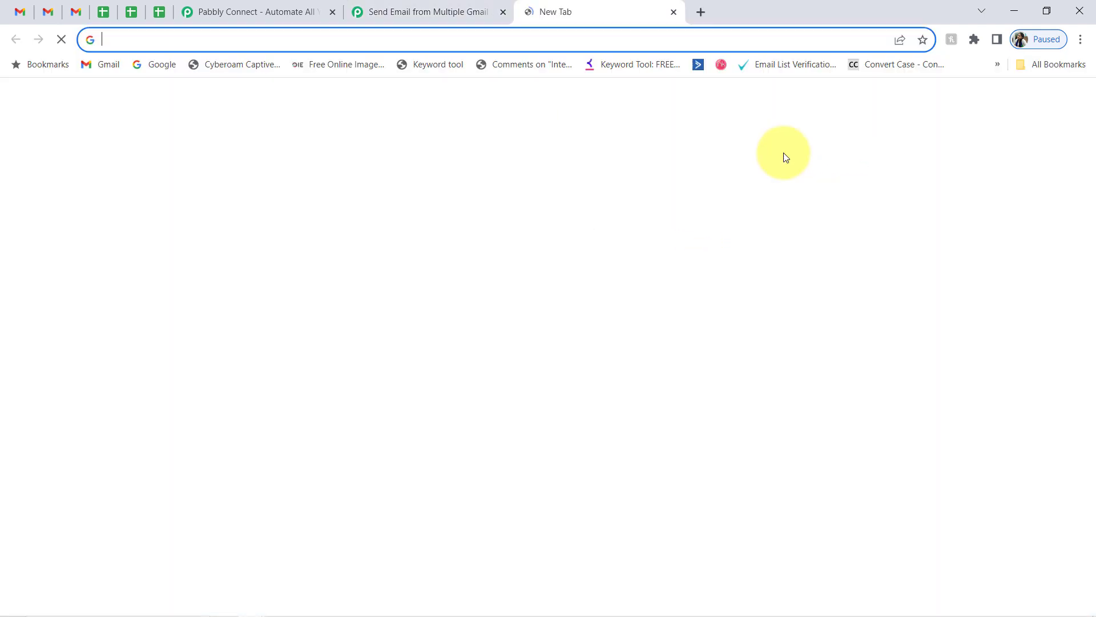
{"action": "key", "text": "ctrl+v"}
{"action": "key", "text": "Return"}
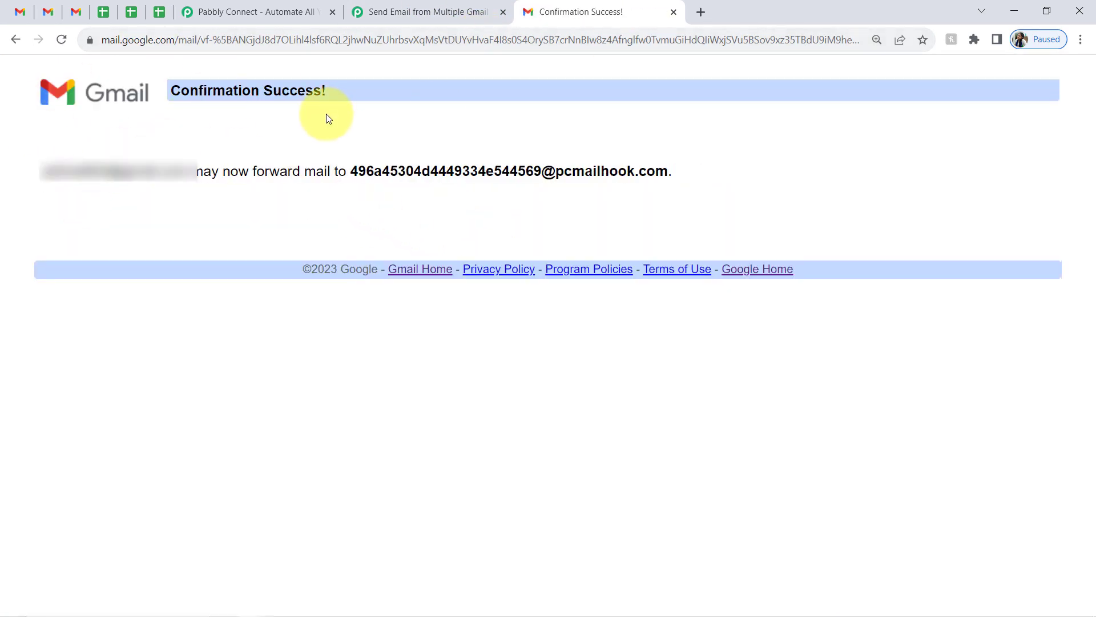
{"action": "left_click", "coordinate": [673, 12]}
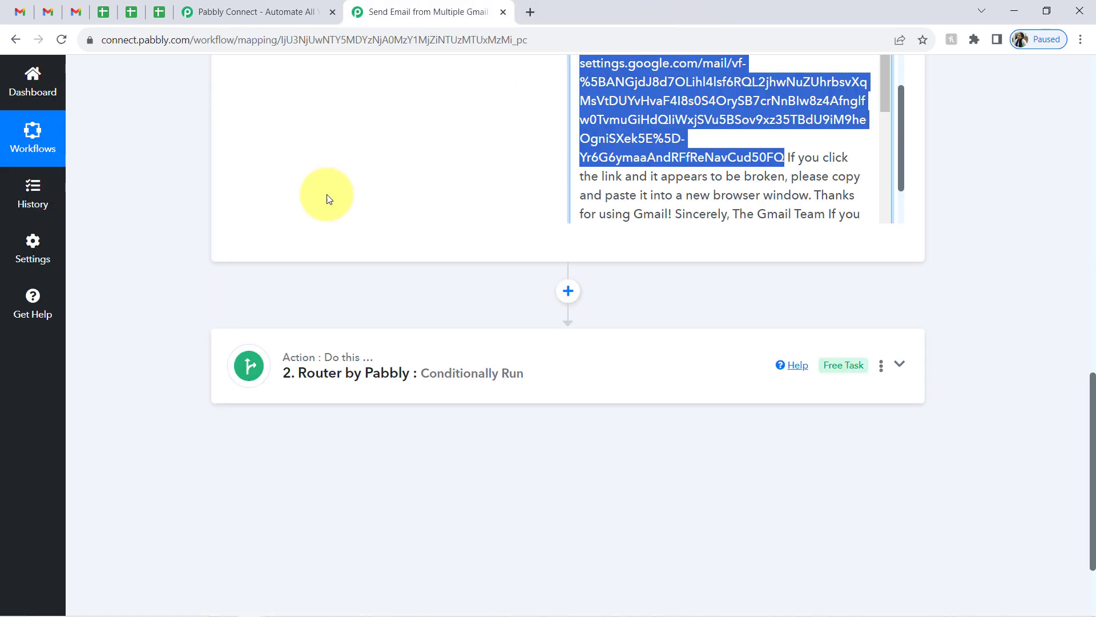
- Reload the second Gmail account's forwarding settings, enable forwarding a copy of incoming mail to the parser address and save the changes
{"action": "left_click", "coordinate": [45, 9]}
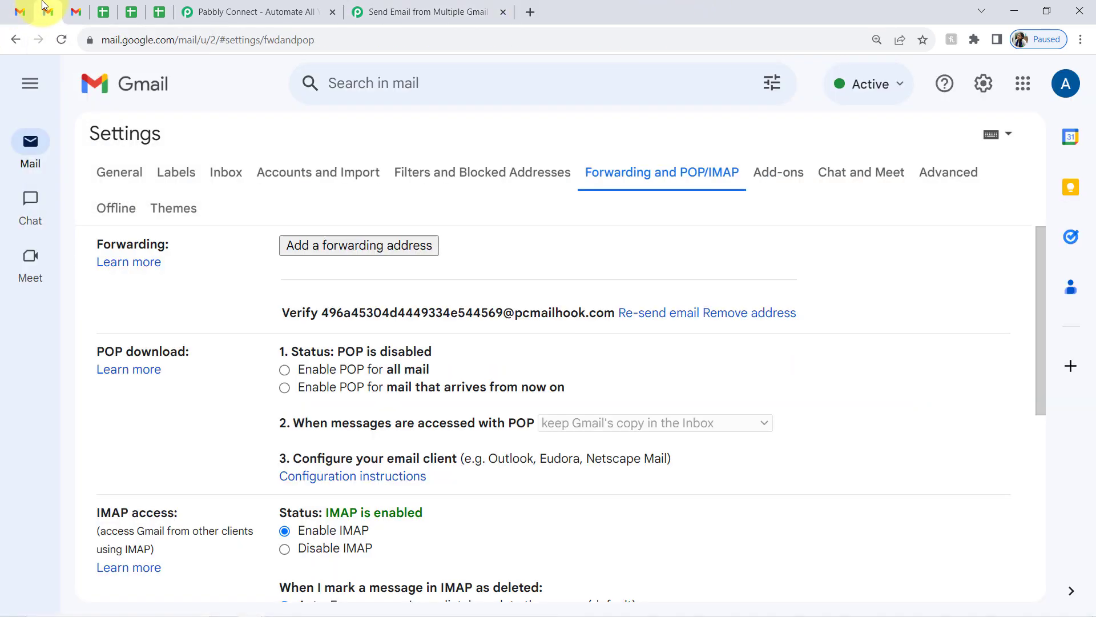
{"action": "left_click", "coordinate": [62, 40]}
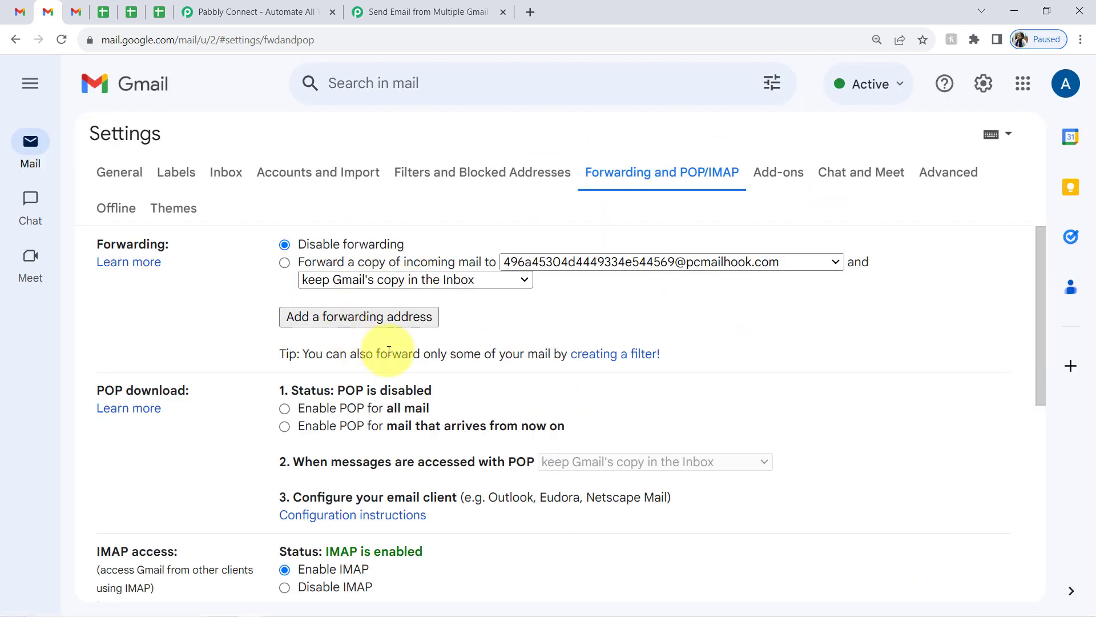
{"action": "left_click", "coordinate": [285, 263]}
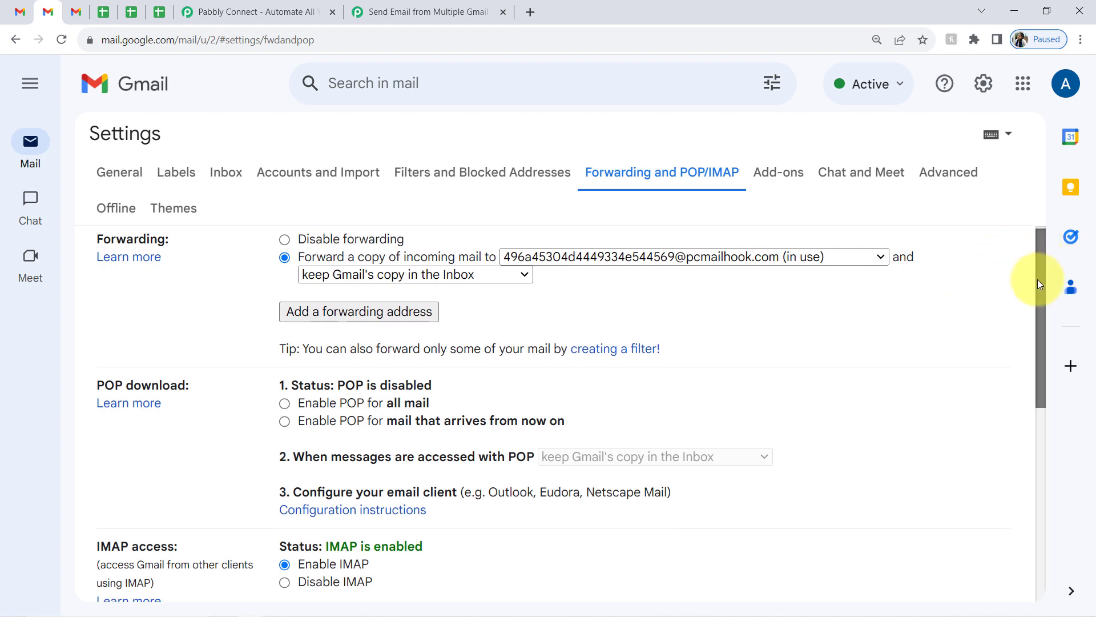
{"action": "left_click_drag", "start_coordinate": [1037, 279], "coordinate": [966, 507]}
{"action": "left_click", "coordinate": [507, 505]}
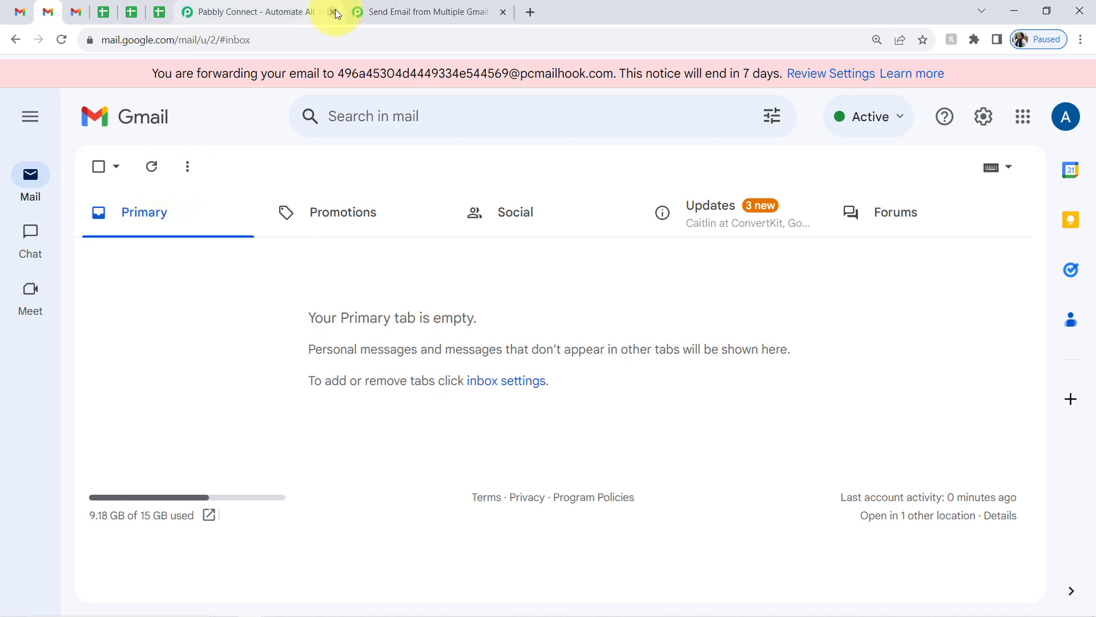
- Return to the Pabbly Connect workflow and start re-capturing the Email Parser response, confirming the recapture
{"action": "left_click", "coordinate": [282, 14]}
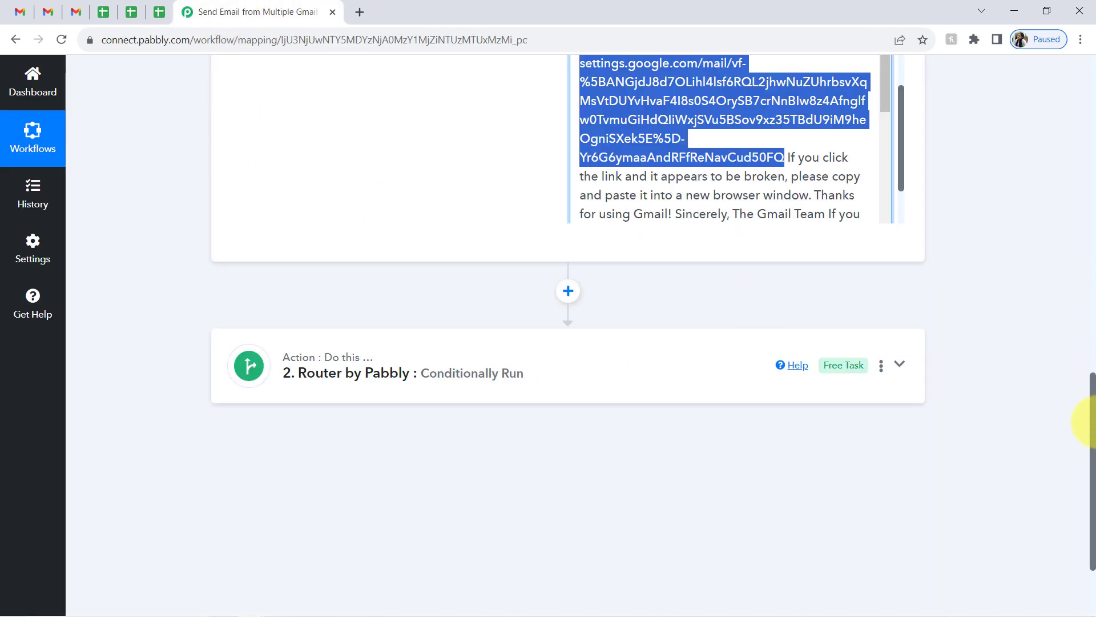
{"action": "left_click_drag", "start_coordinate": [1091, 381], "coordinate": [1072, 129]}
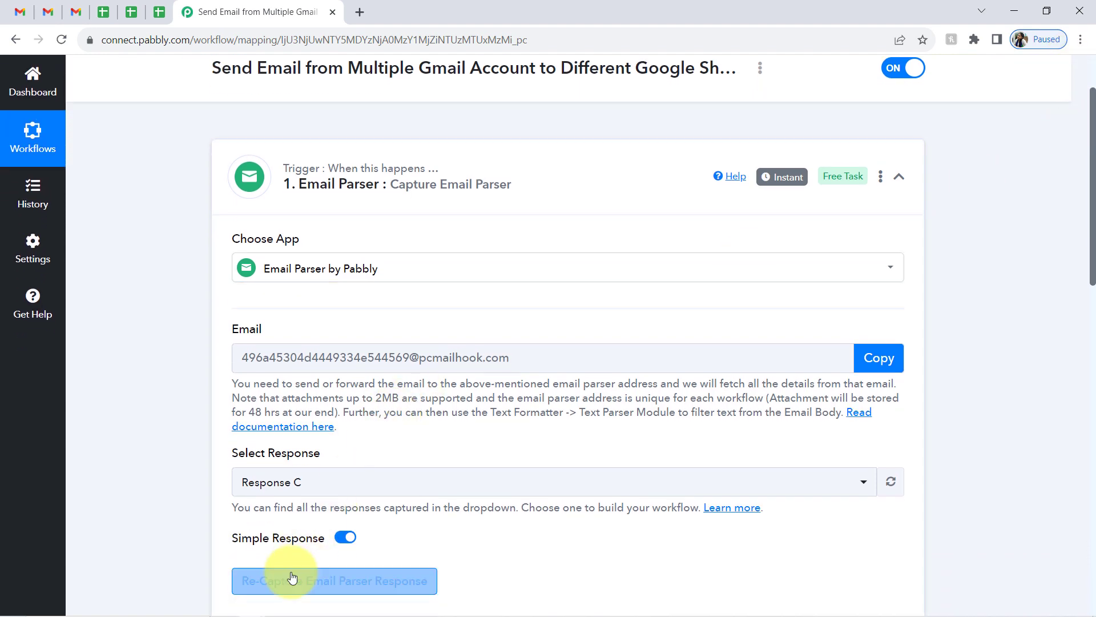
{"action": "left_click", "coordinate": [292, 580]}
{"action": "left_click", "coordinate": [502, 424]}
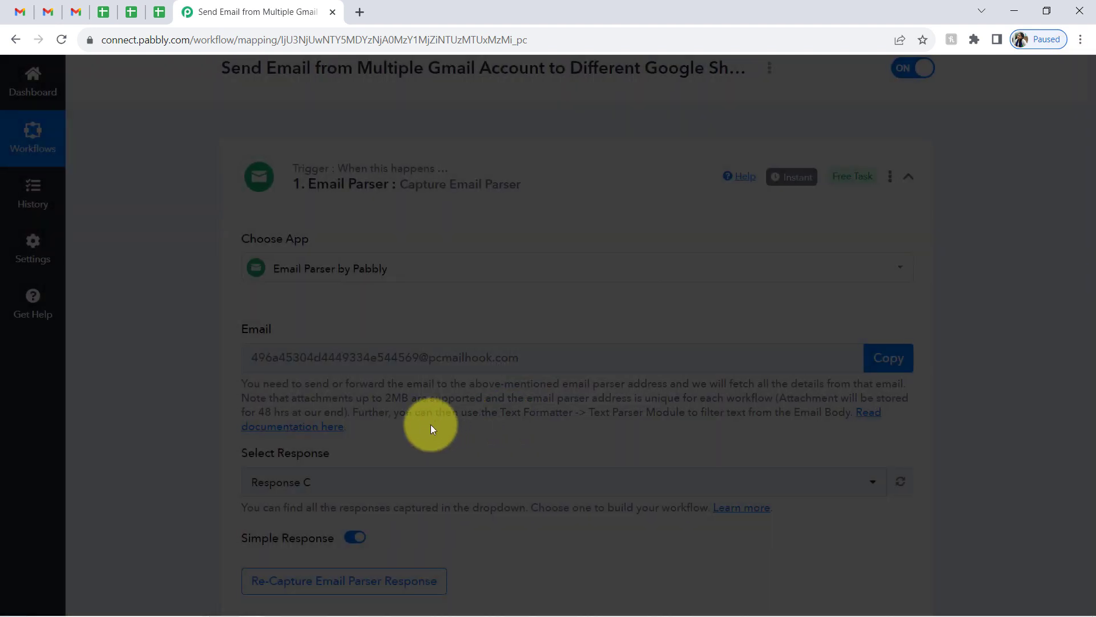
{"action": "left_click", "coordinate": [45, 14]}
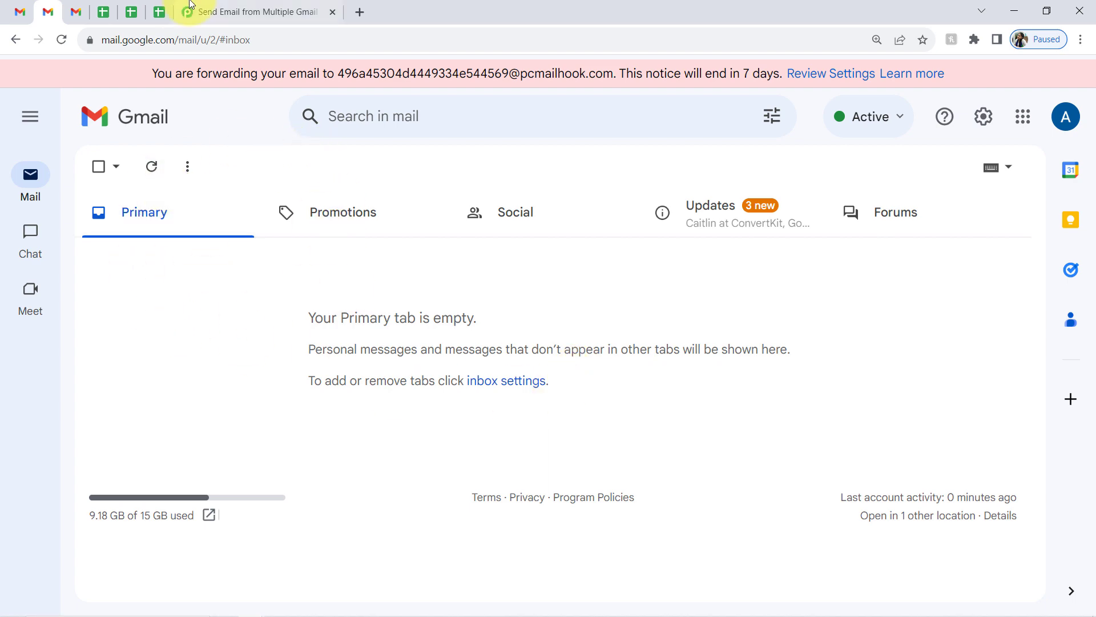
{"action": "left_click", "coordinate": [212, 4]}
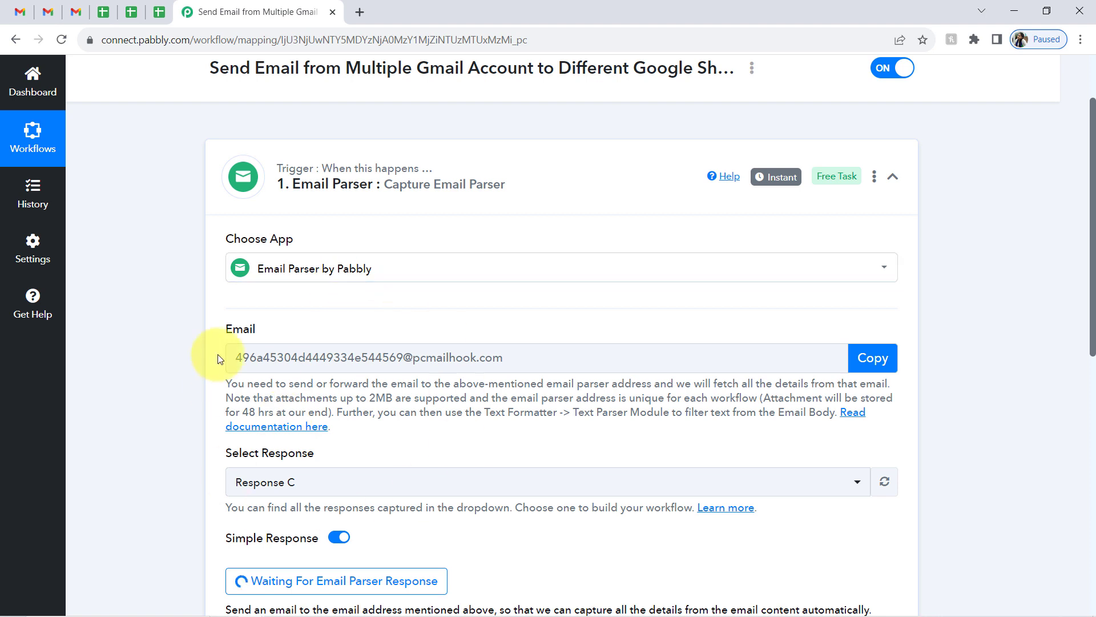
- Review the Product B test email and its PDF attachment in the second Gmail account alongside the columns of the Important Emails of Product B sheet
{"action": "left_click", "coordinate": [45, 10]}
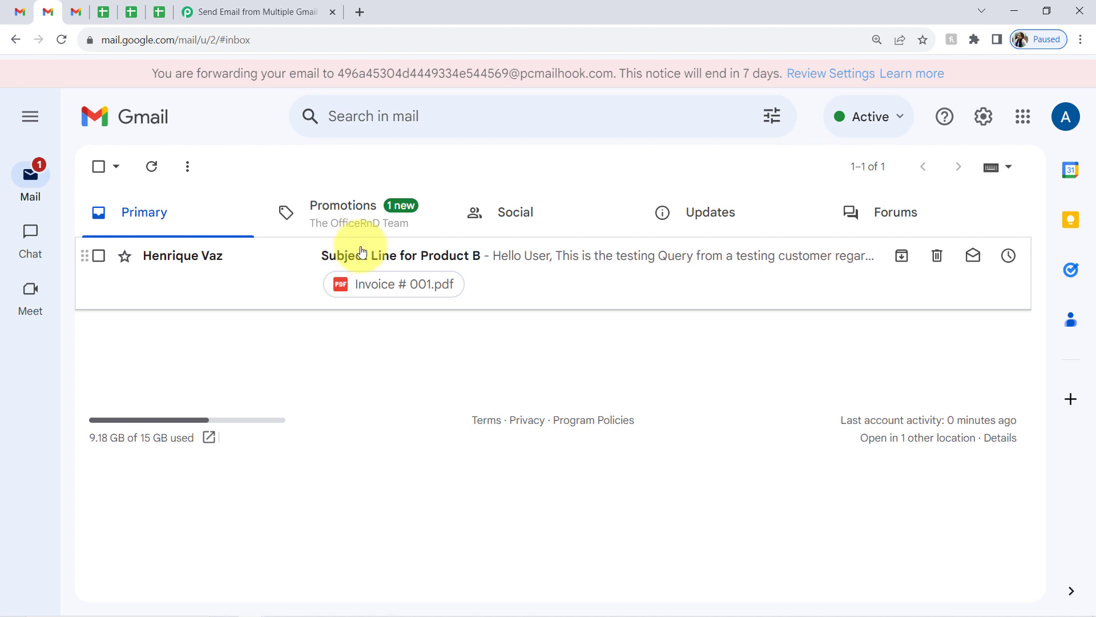
{"action": "left_click", "coordinate": [477, 258]}
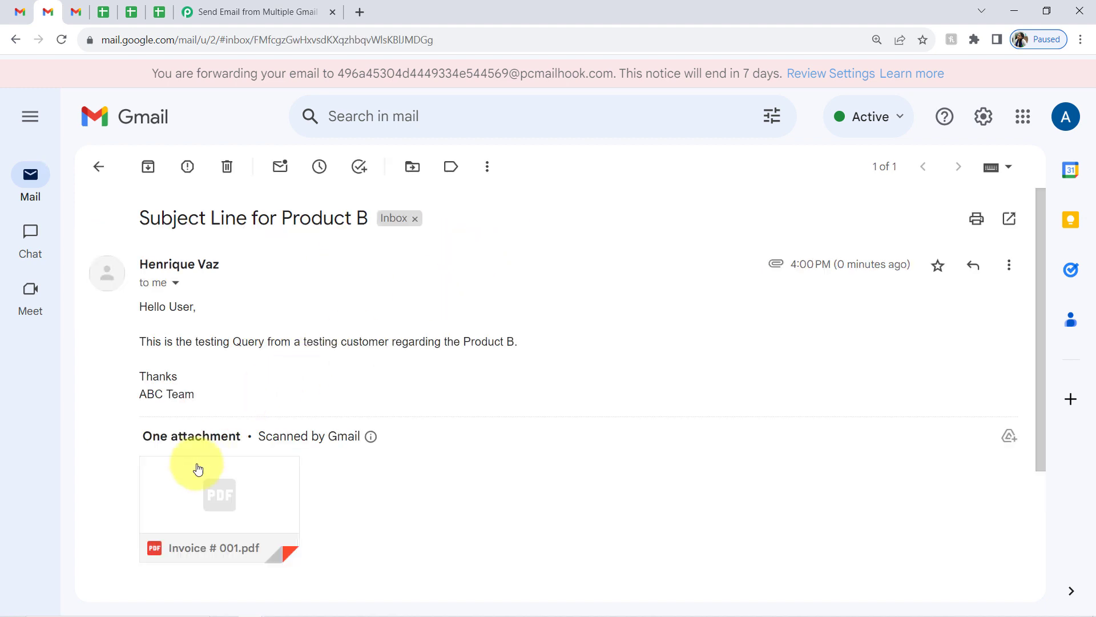
{"action": "mouse_move", "coordinate": [245, 564]}
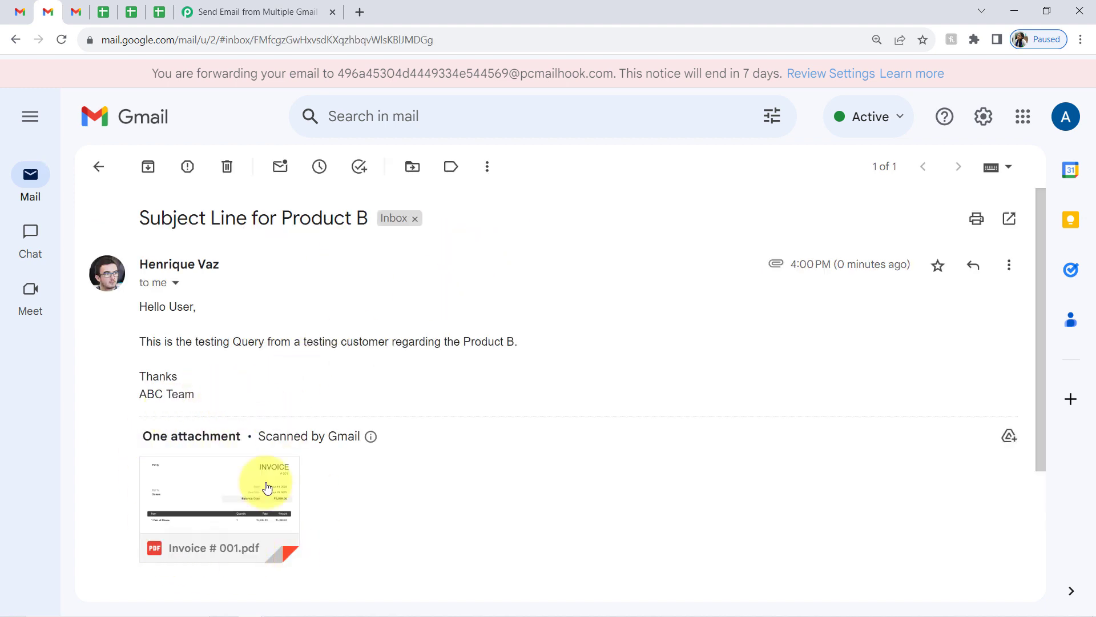
{"action": "mouse_move", "coordinate": [261, 484]}
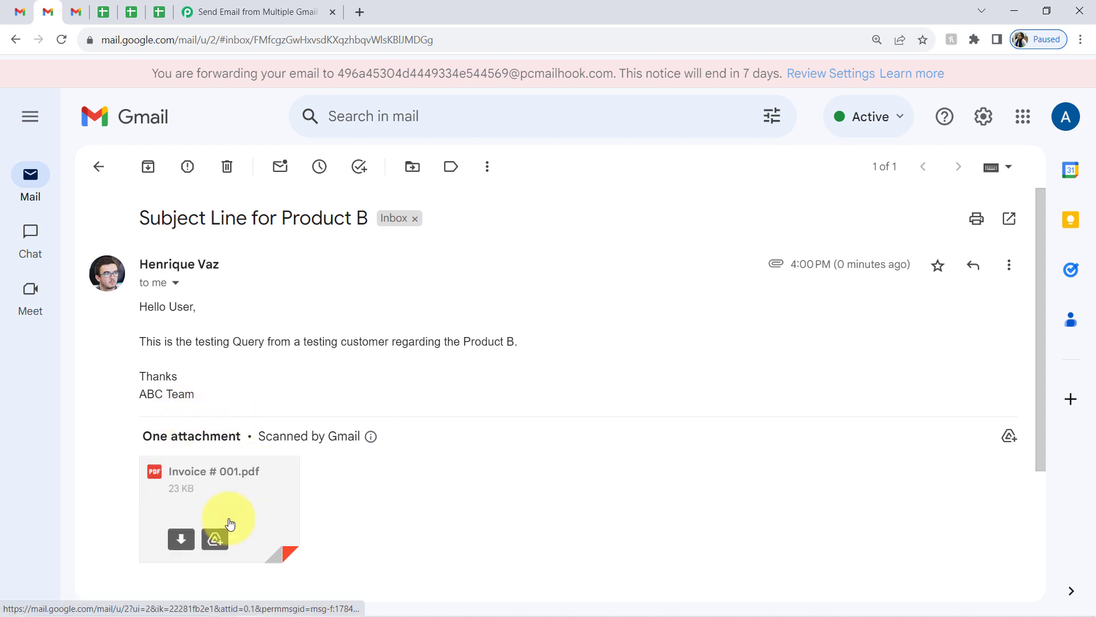
{"action": "left_click", "coordinate": [137, 16]}
{"action": "left_click", "coordinate": [766, 191]}
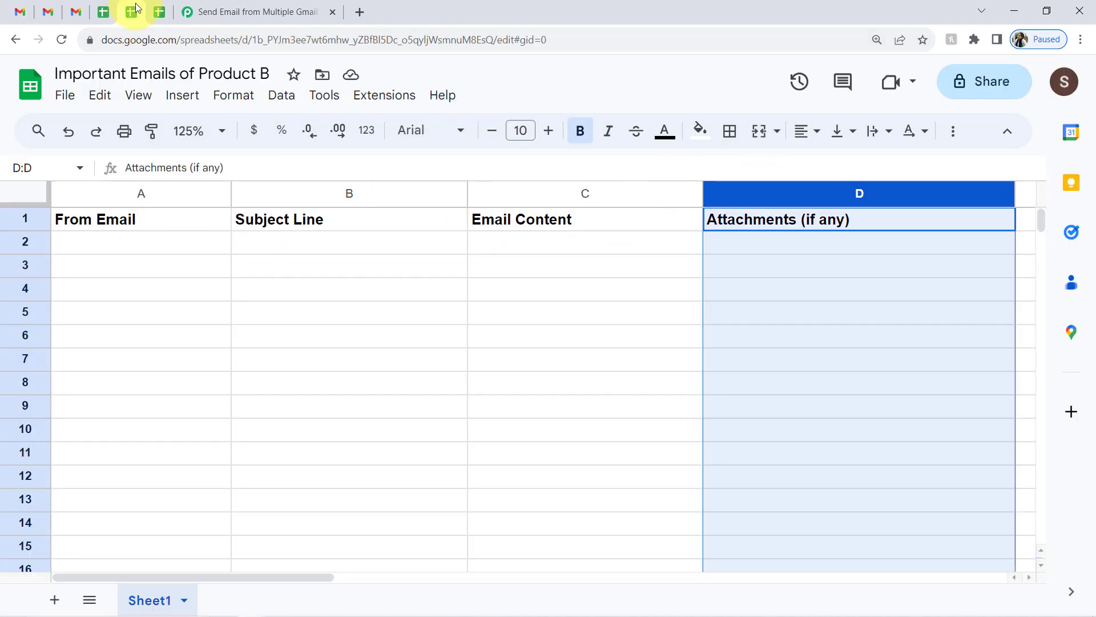
{"action": "left_click", "coordinate": [62, 13]}
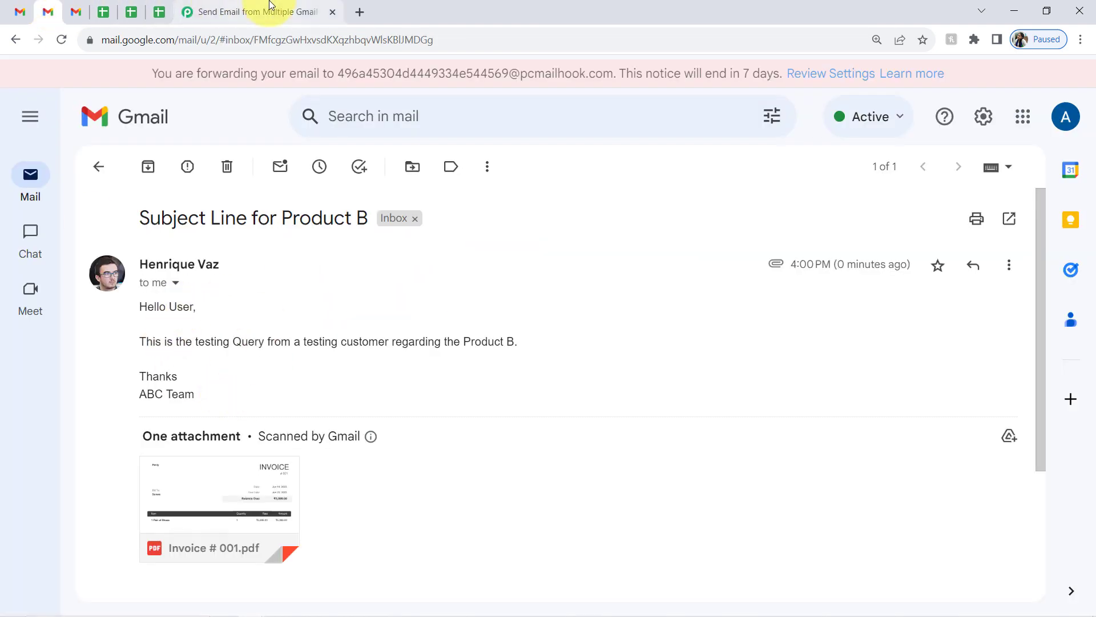
- In the Pabbly Connect workflow, examine the Body Text of the newly captured response to see which email it came from
{"action": "left_click", "coordinate": [271, 6]}
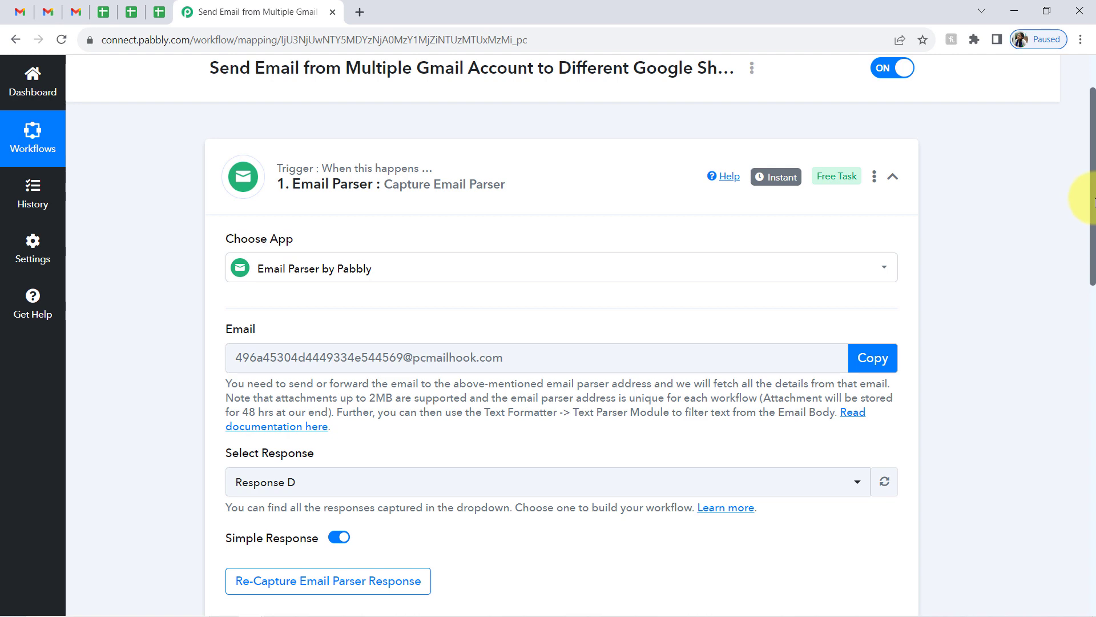
{"action": "left_click_drag", "start_coordinate": [1094, 201], "coordinate": [1079, 410]}
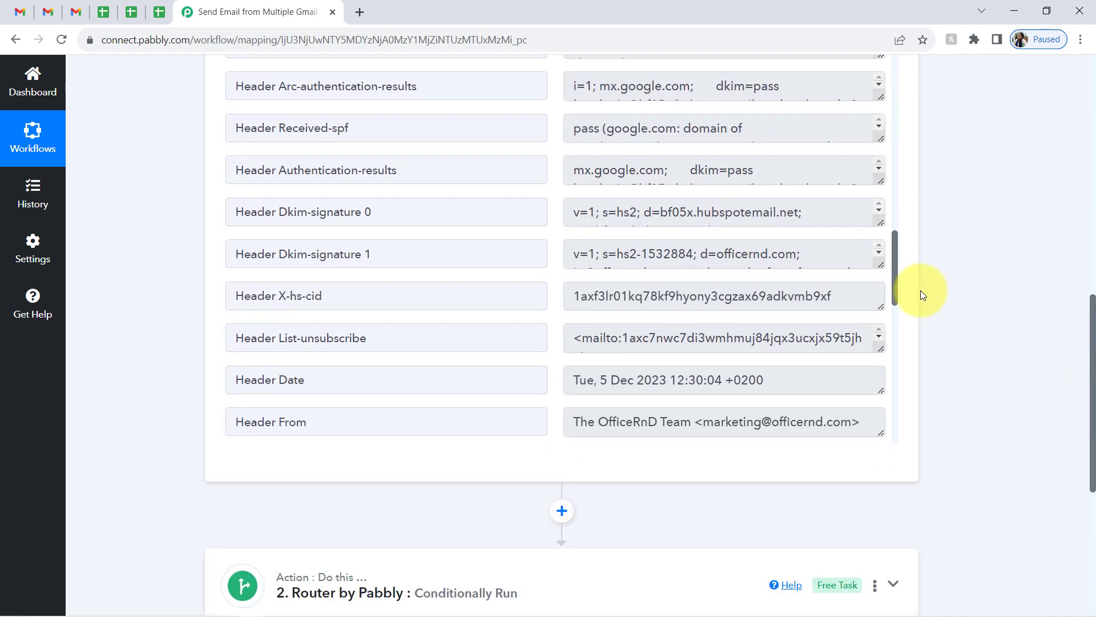
{"action": "left_click_drag", "start_coordinate": [896, 259], "coordinate": [895, 397]}
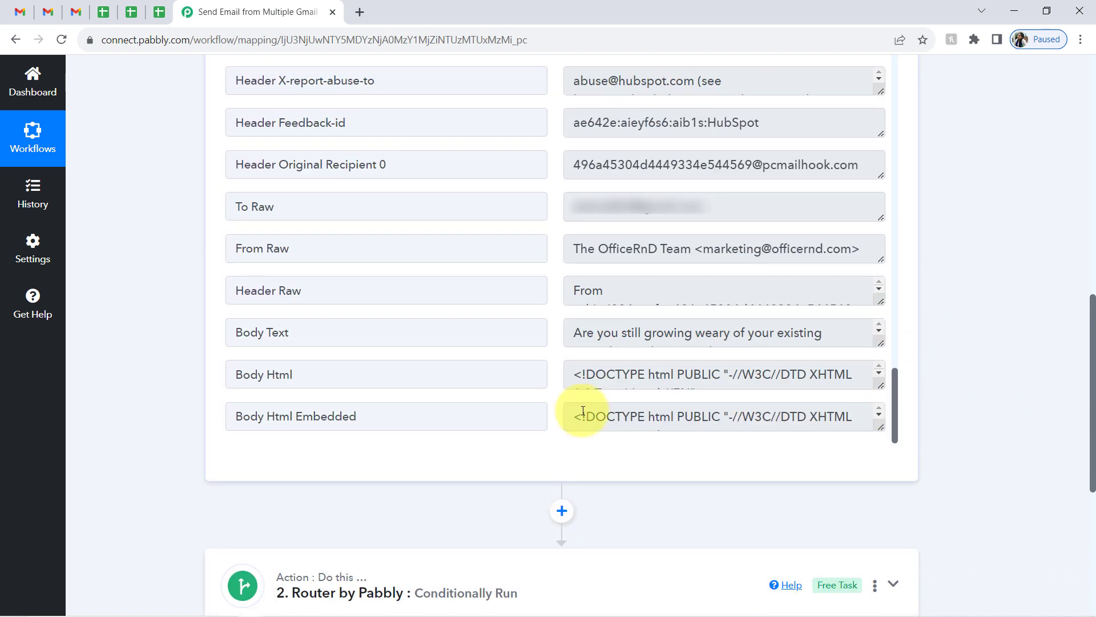
{"action": "left_click_drag", "start_coordinate": [177, 342], "coordinate": [174, 341]}
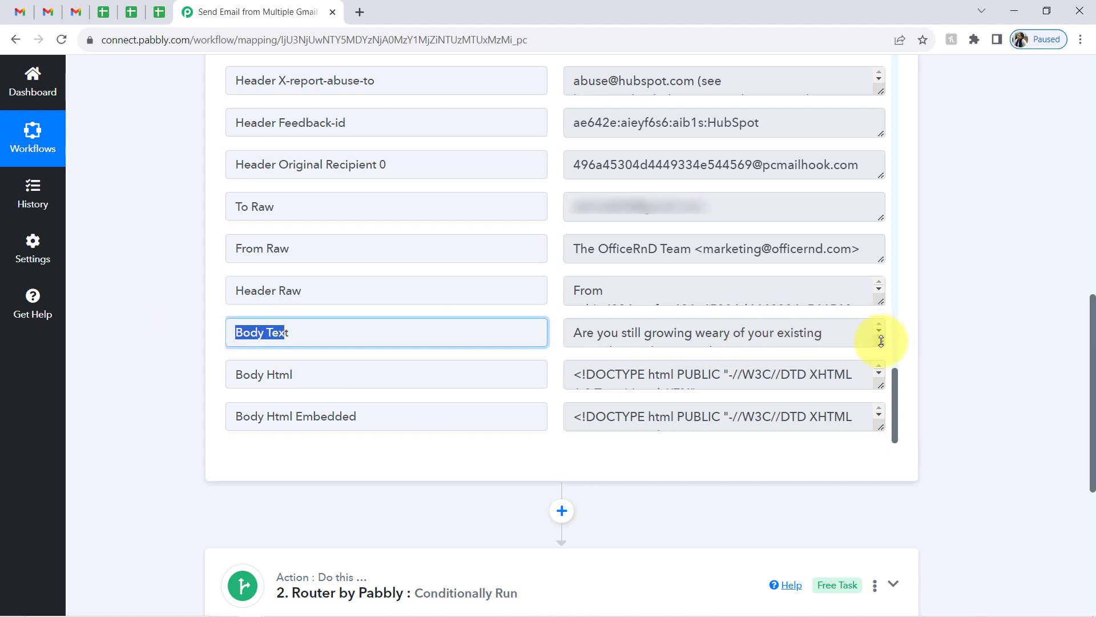
{"action": "left_click_drag", "start_coordinate": [879, 343], "coordinate": [874, 417]}
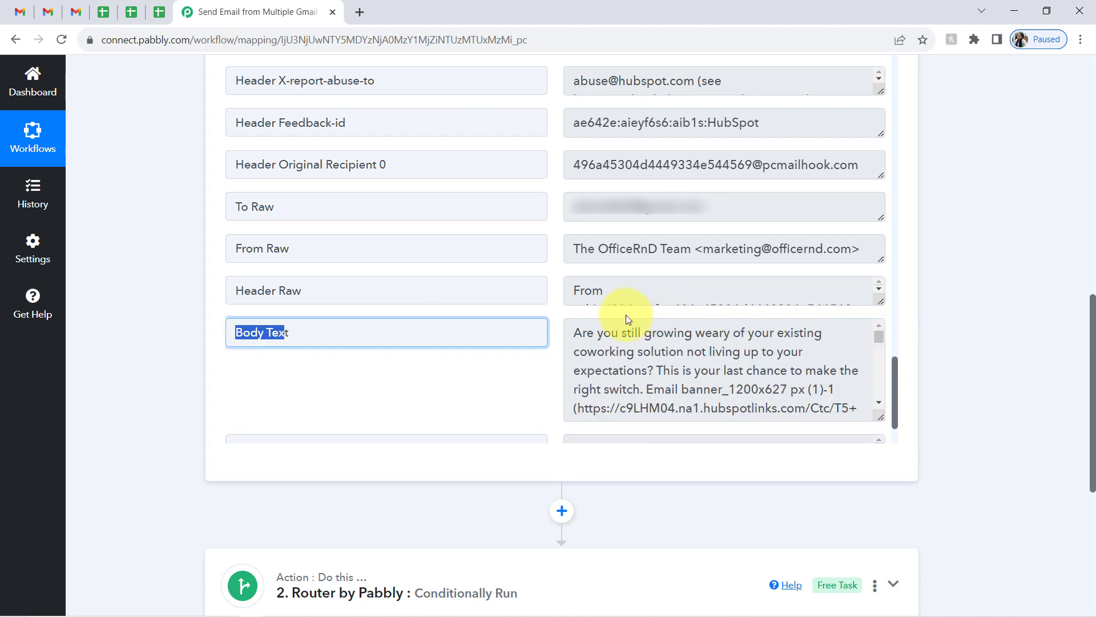
{"action": "left_click_drag", "start_coordinate": [610, 332], "coordinate": [675, 408]}
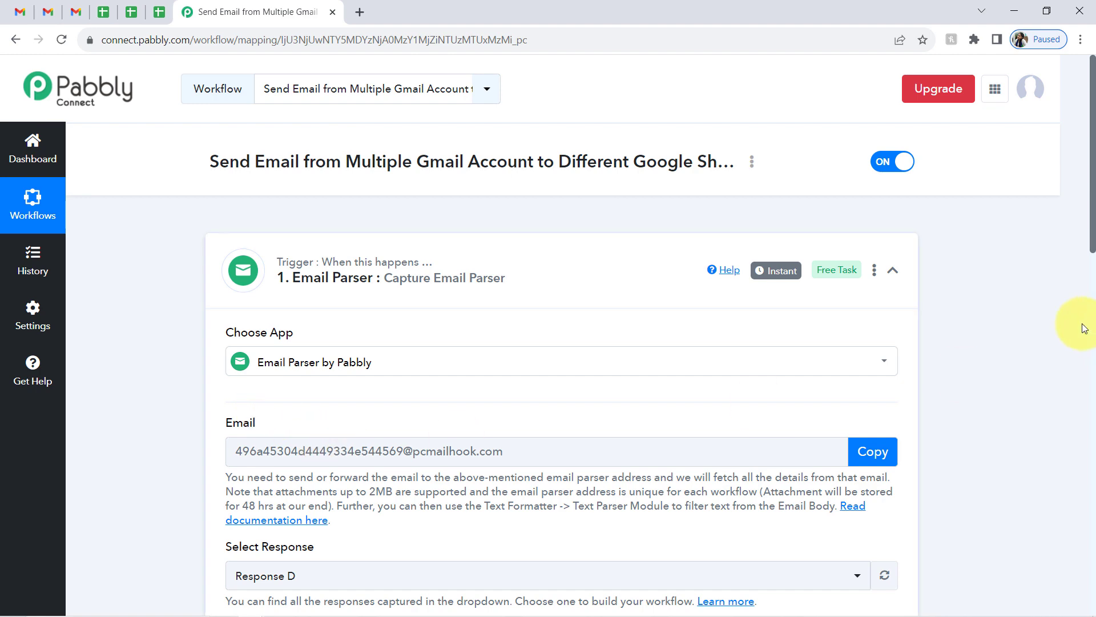
- Start another recapture of the Email Parser response and confirm it
{"action": "left_click_drag", "start_coordinate": [1095, 236], "coordinate": [1093, 279]}
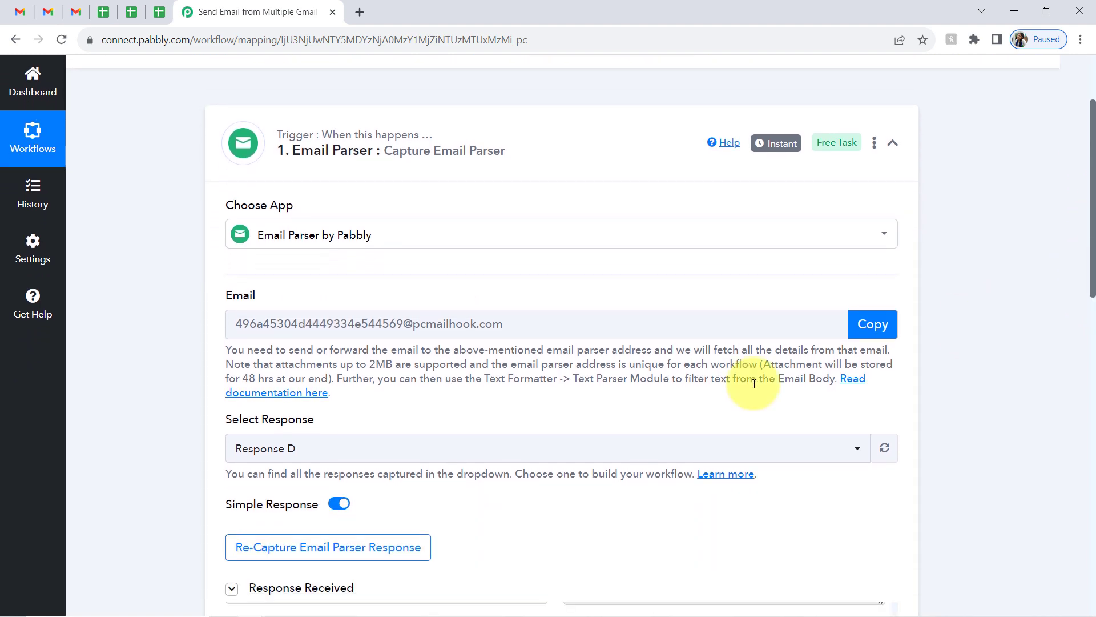
{"action": "left_click", "coordinate": [234, 546]}
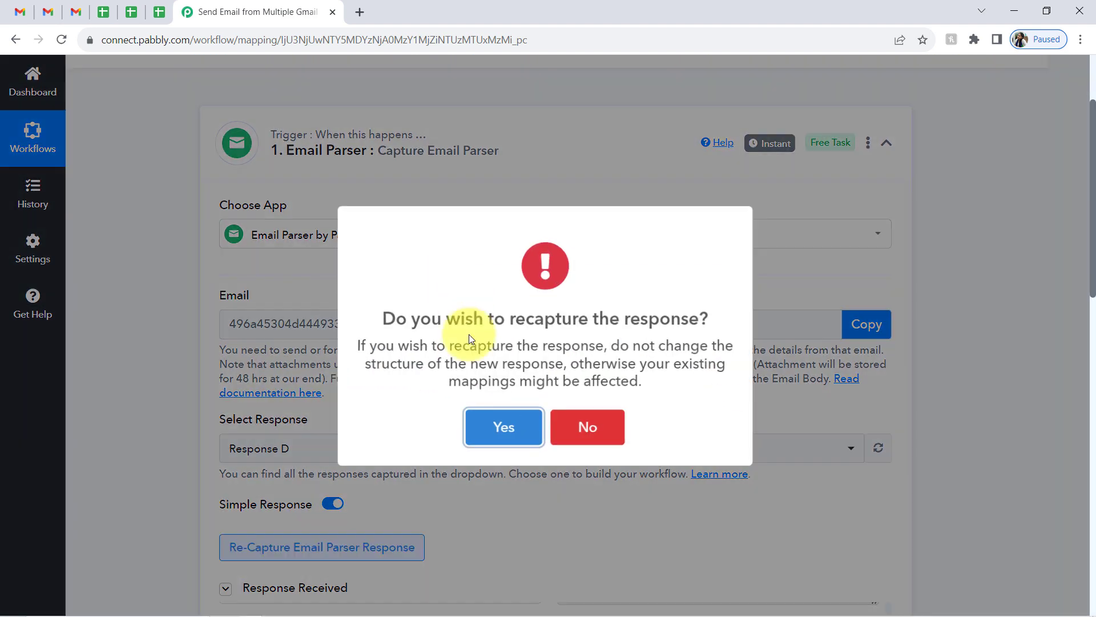
{"action": "left_click", "coordinate": [517, 429]}
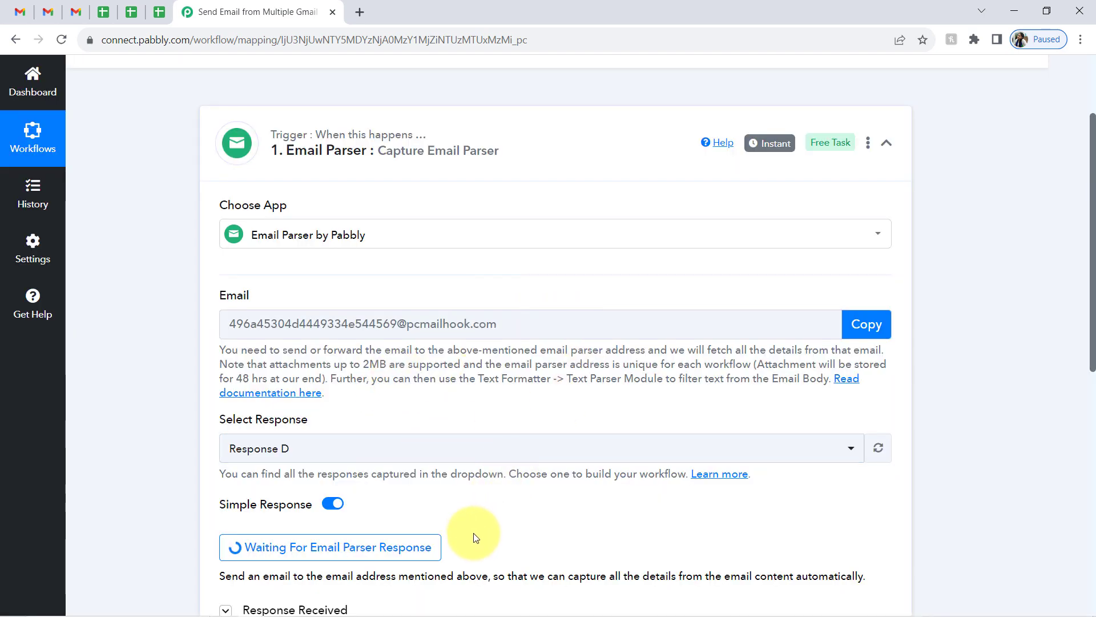
- In the second Gmail account, open the newest "Subject Line for Product B" email and review its subject, message and attachment
{"action": "left_click", "coordinate": [46, 8]}
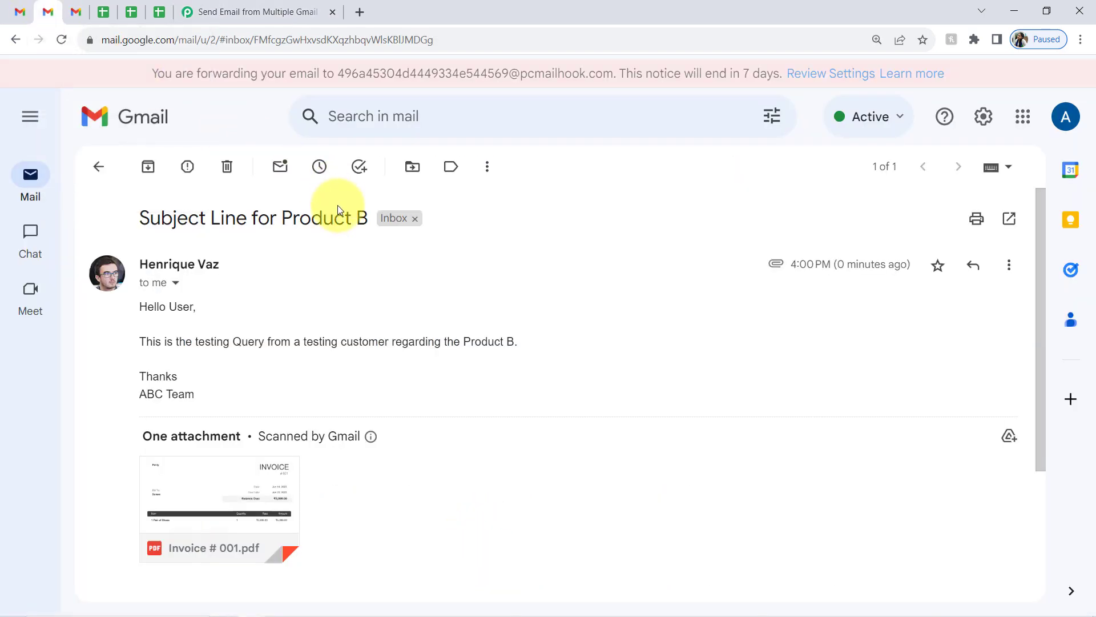
{"action": "left_click_drag", "start_coordinate": [338, 210], "coordinate": [193, 231]}
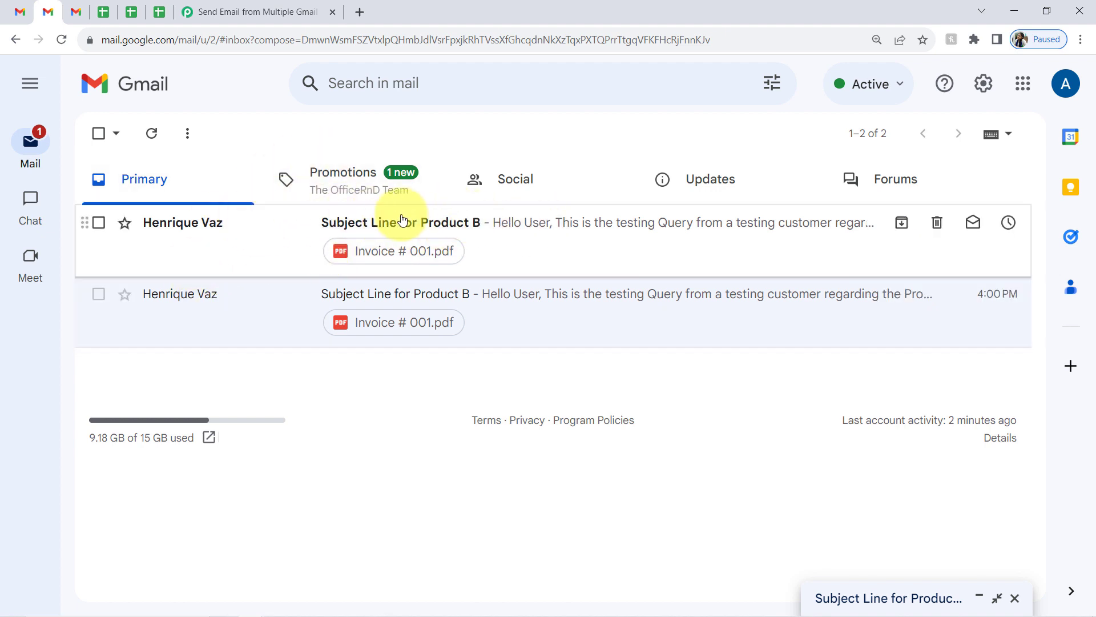
{"action": "left_click", "coordinate": [448, 228]}
{"action": "left_click_drag", "start_coordinate": [311, 184], "coordinate": [355, 177]}
{"action": "left_click_drag", "start_coordinate": [163, 309], "coordinate": [501, 305]}
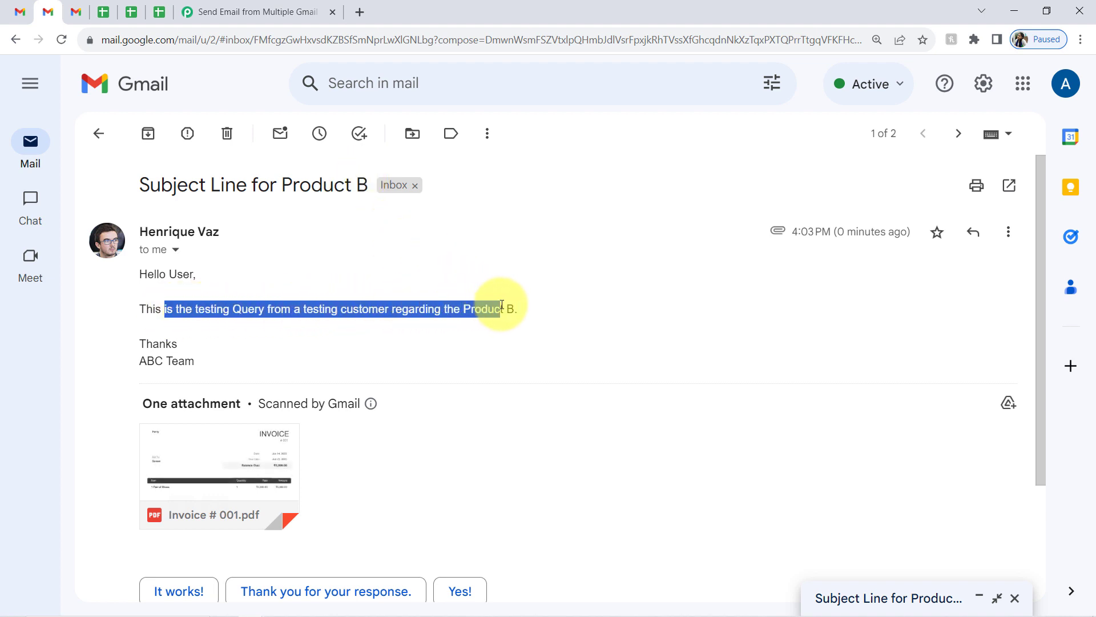
{"action": "left_click", "coordinate": [232, 403]}
{"action": "mouse_move", "coordinate": [183, 448]}
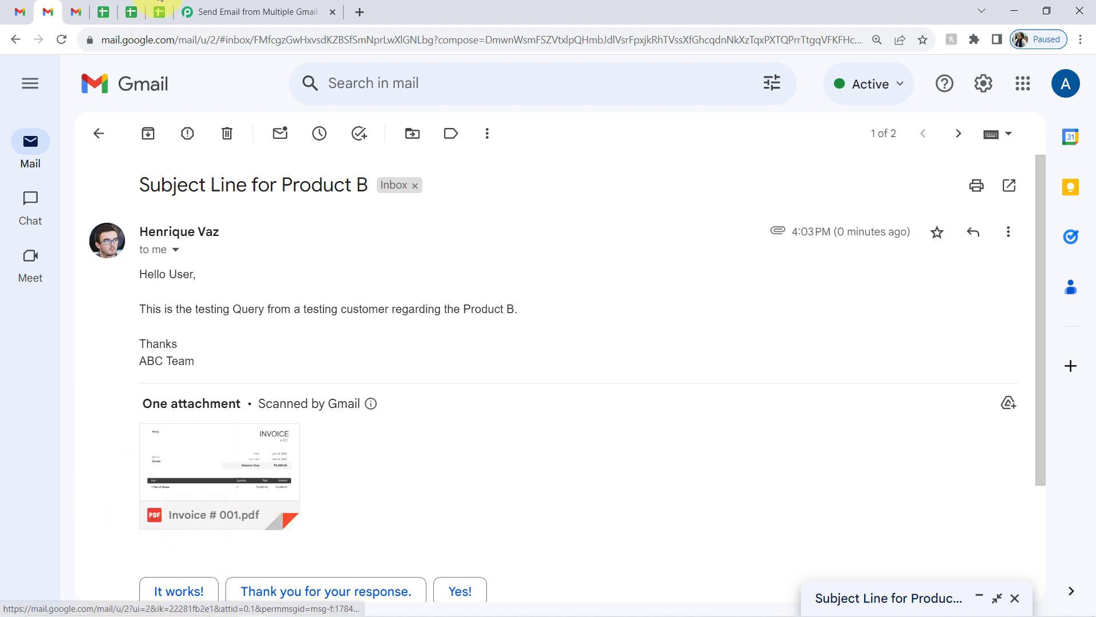
- Find Attachment Links 0 in the latest captured response of the Pabbly Connect workflow and enlarge its value
{"action": "left_click", "coordinate": [283, 5]}
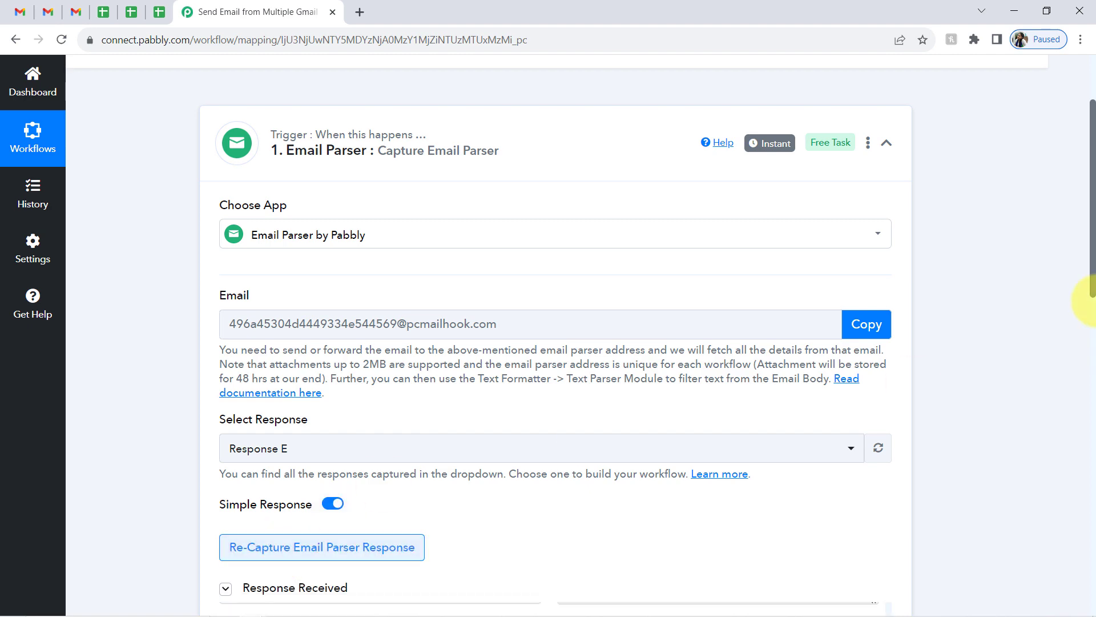
{"action": "left_click_drag", "start_coordinate": [1093, 246], "coordinate": [1084, 464]}
{"action": "left_click_drag", "start_coordinate": [889, 314], "coordinate": [882, 346]}
{"action": "left_click_drag", "start_coordinate": [258, 353], "coordinate": [374, 356]}
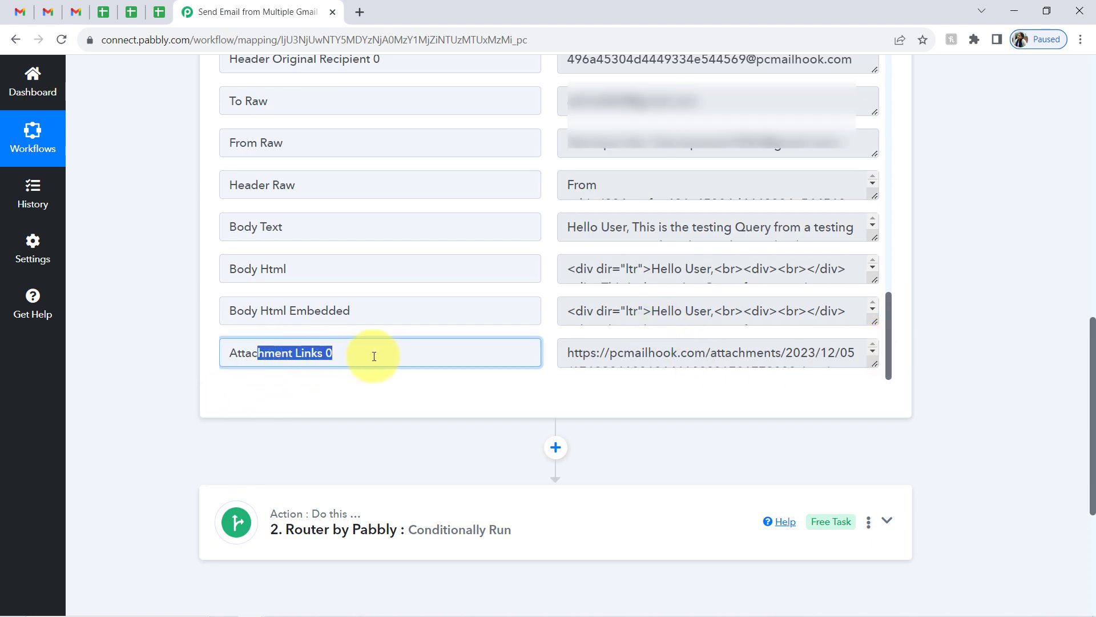
{"action": "left_click_drag", "start_coordinate": [874, 363], "coordinate": [866, 427]}
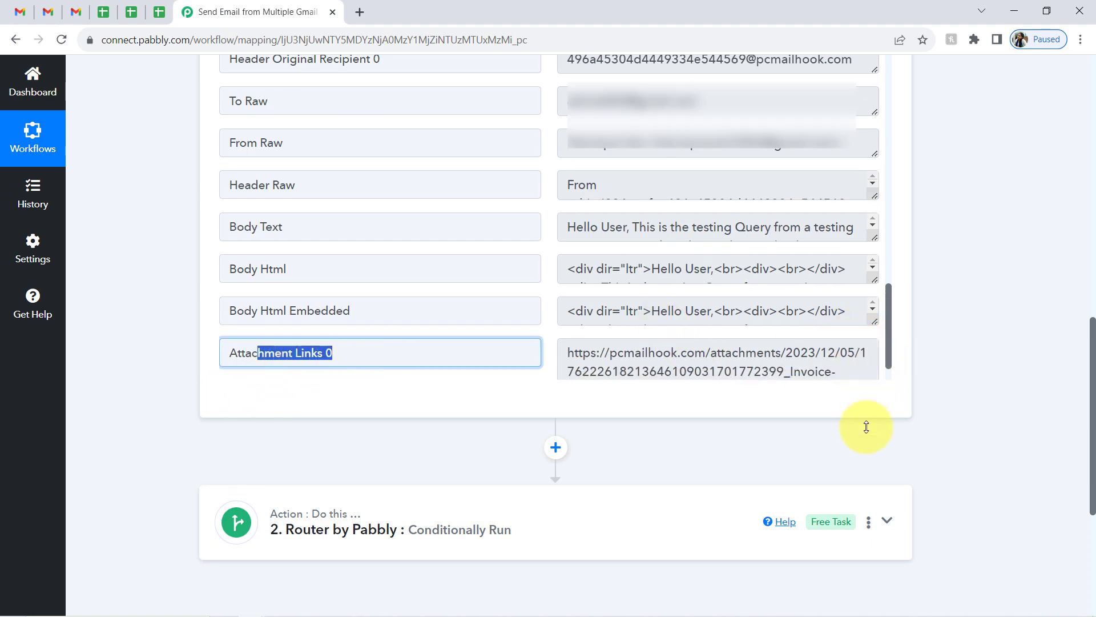
- Copy the attachment link from the captured response, view the file in a new browser tab and close that tab
{"action": "triple_click", "coordinate": [694, 364]}
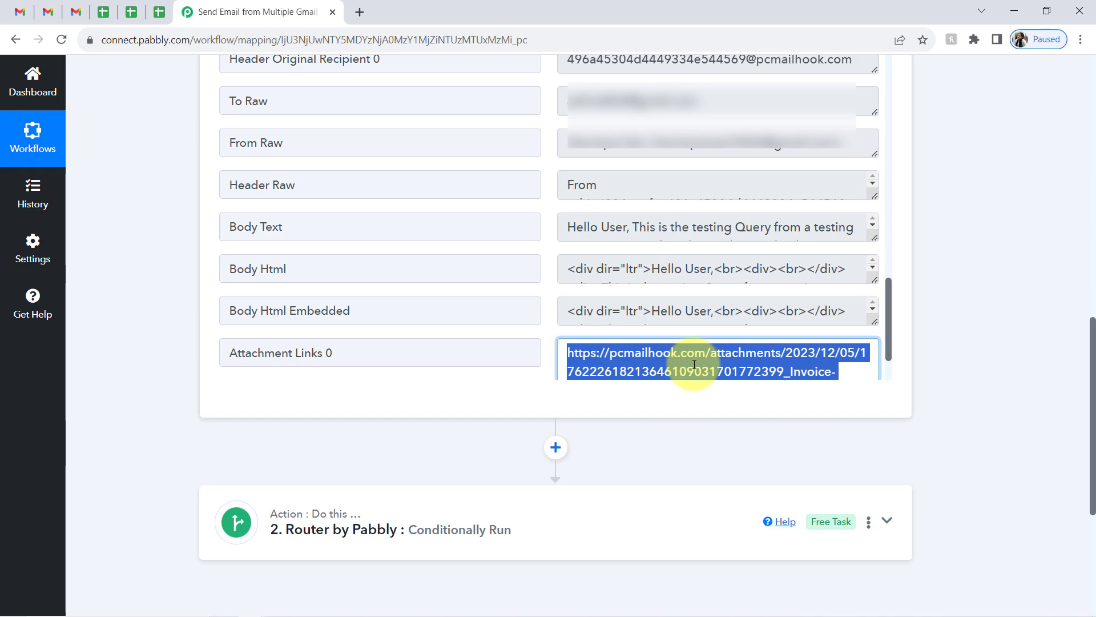
{"action": "key", "text": "ctrl+c"}
{"action": "key", "text": "ctrl+t"}
{"action": "key", "text": "ctrl+v"}
{"action": "key", "text": "Return"}
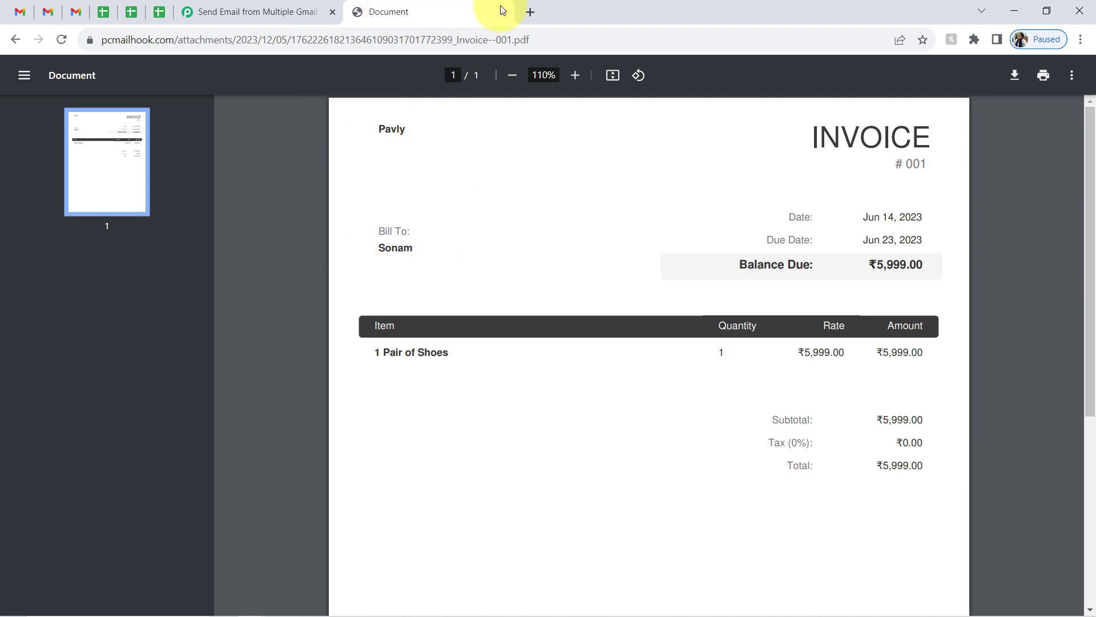
{"action": "key", "text": "ctrl+w"}
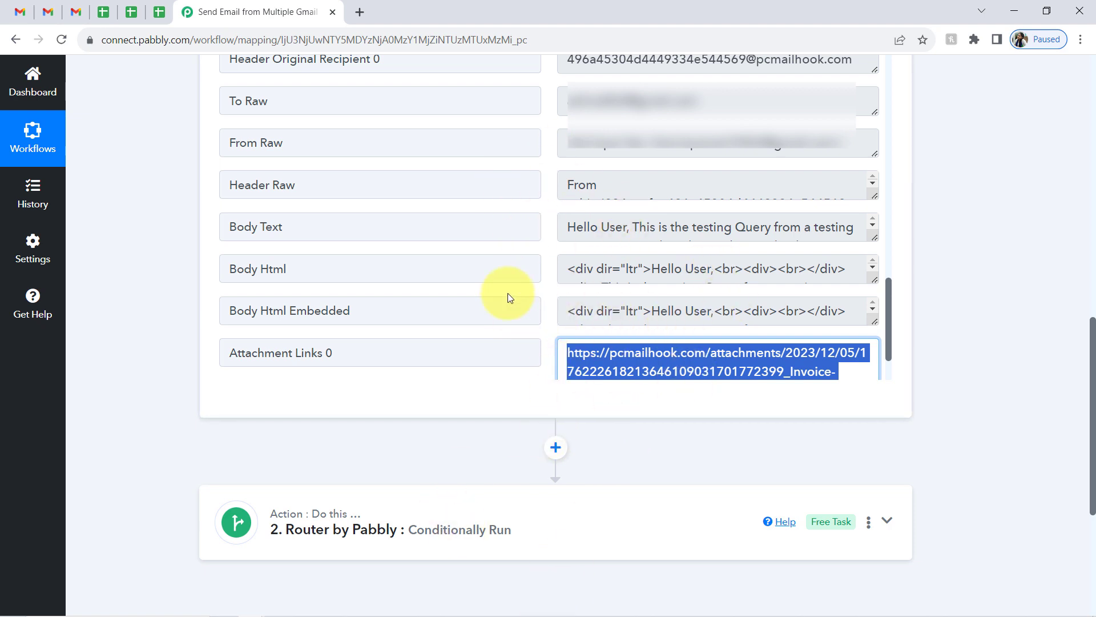
- Check the Important Emails of Product B sheet's columns, and examine the captured response's full Body Text in the workflow
{"action": "left_click", "coordinate": [129, 12]}
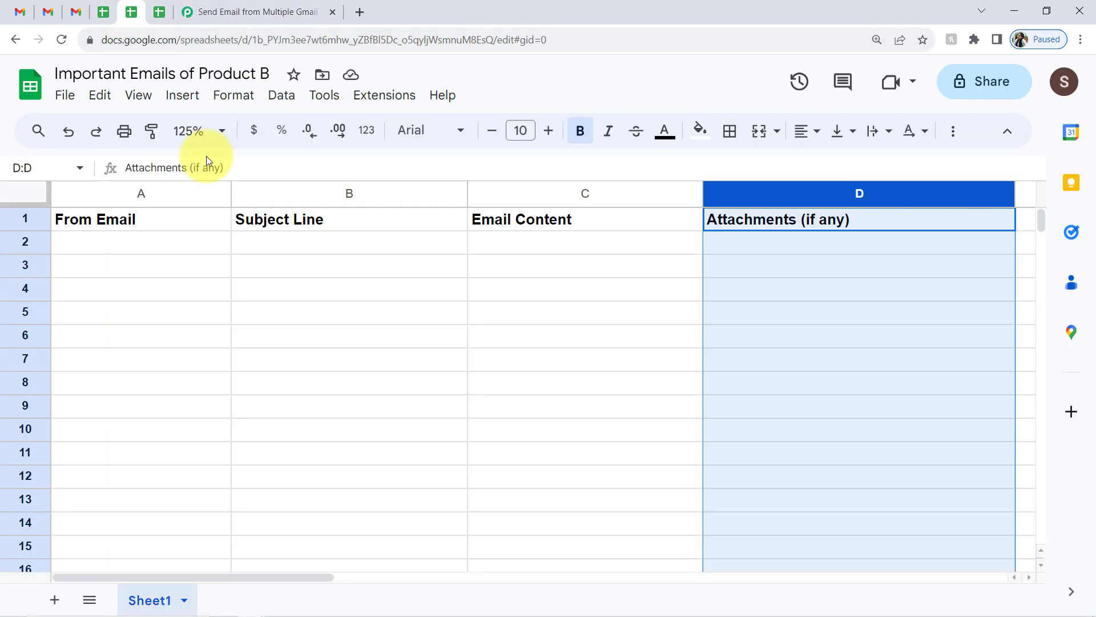
{"action": "left_click", "coordinate": [246, 12]}
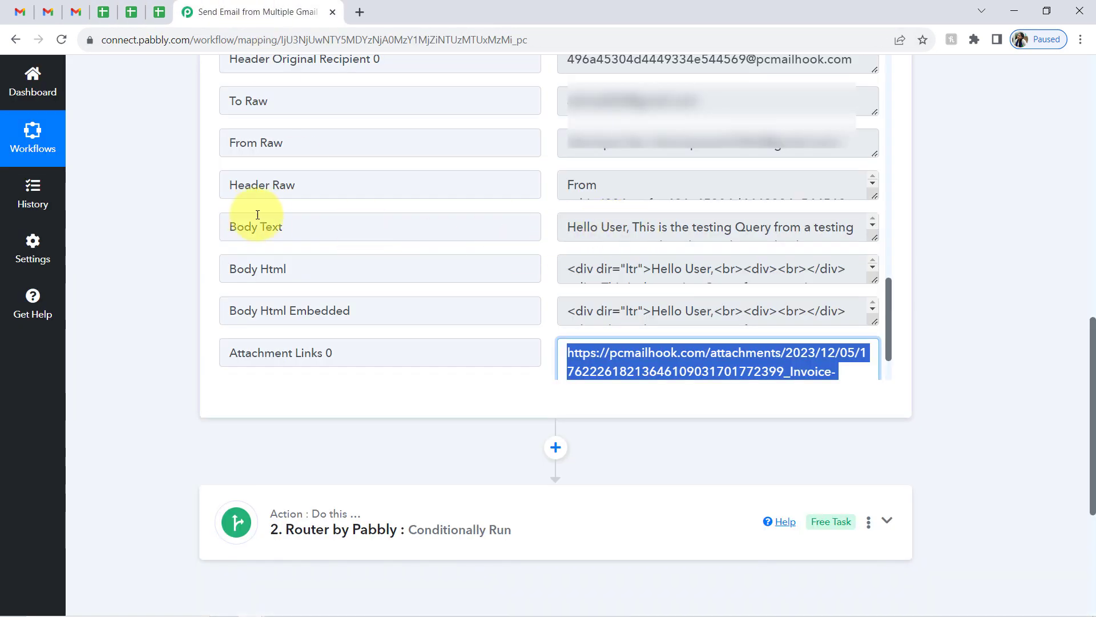
{"action": "left_click_drag", "start_coordinate": [265, 227], "coordinate": [320, 225]}
{"action": "left_click_drag", "start_coordinate": [873, 237], "coordinate": [869, 411]}
{"action": "left_click", "coordinate": [628, 236]}
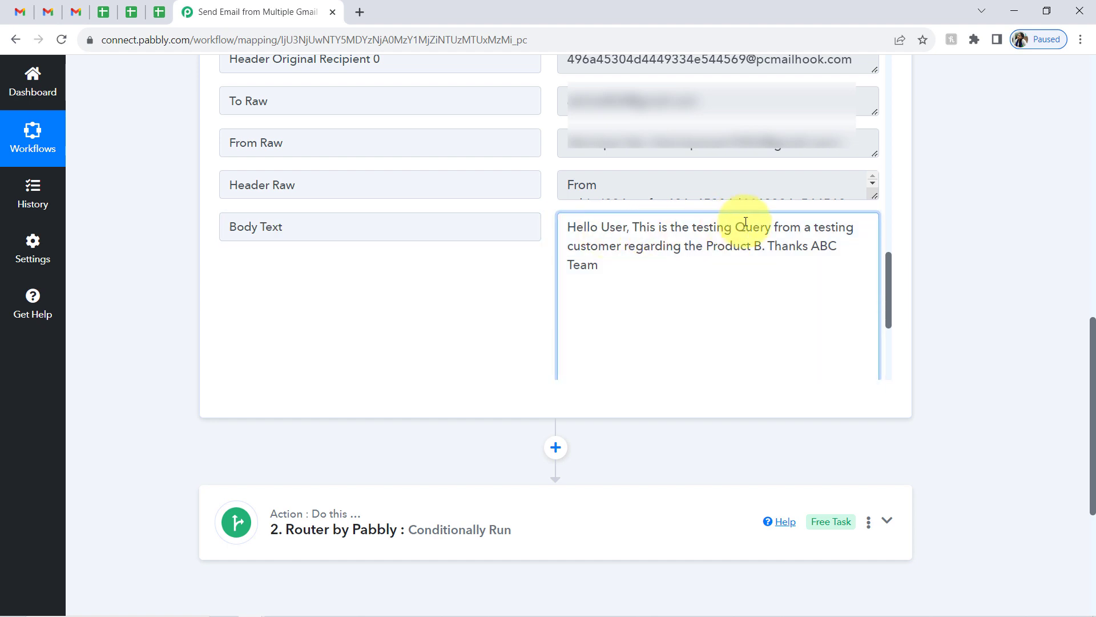
{"action": "left_click_drag", "start_coordinate": [724, 227], "coordinate": [832, 231]}
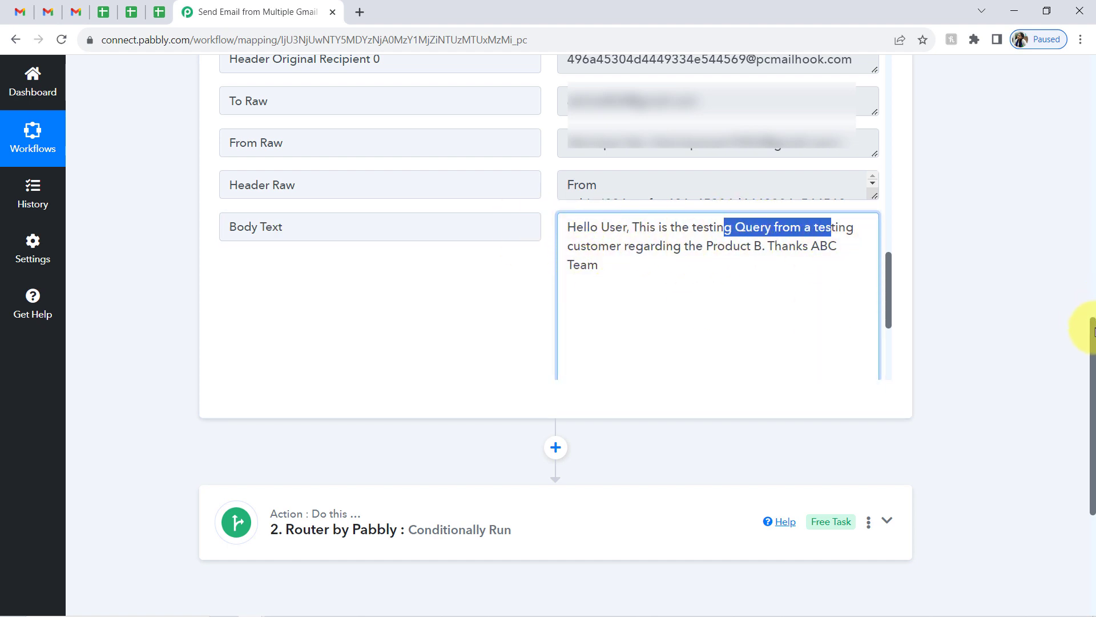
- Collapse the Email Parser trigger step of the workflow
{"action": "left_click_drag", "start_coordinate": [1093, 331], "coordinate": [1081, 10]}
{"action": "left_click", "coordinate": [392, 286]}
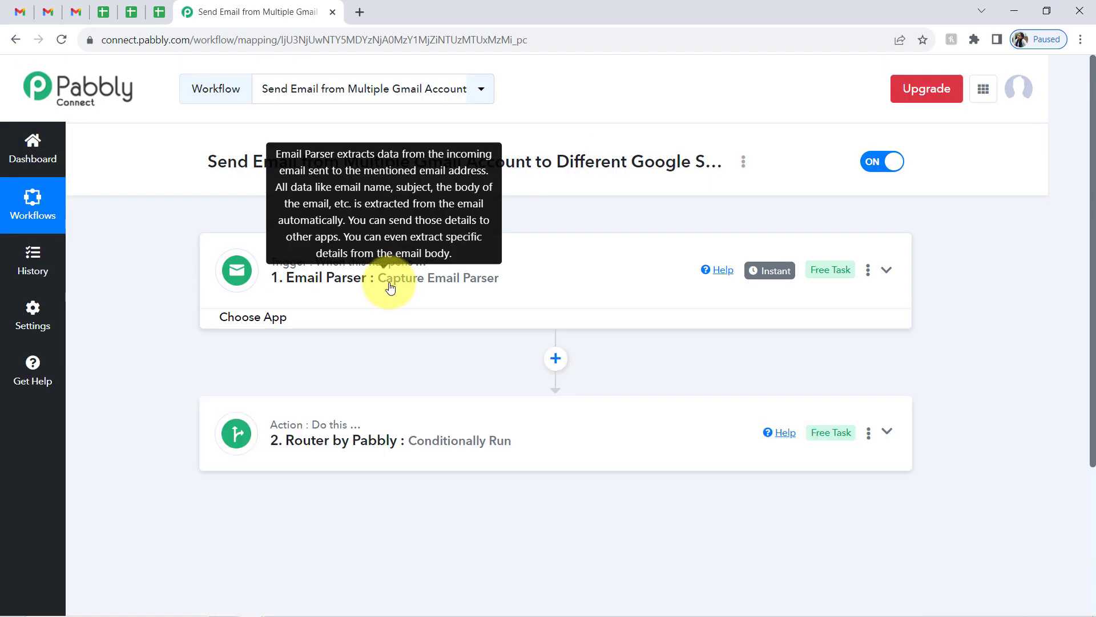
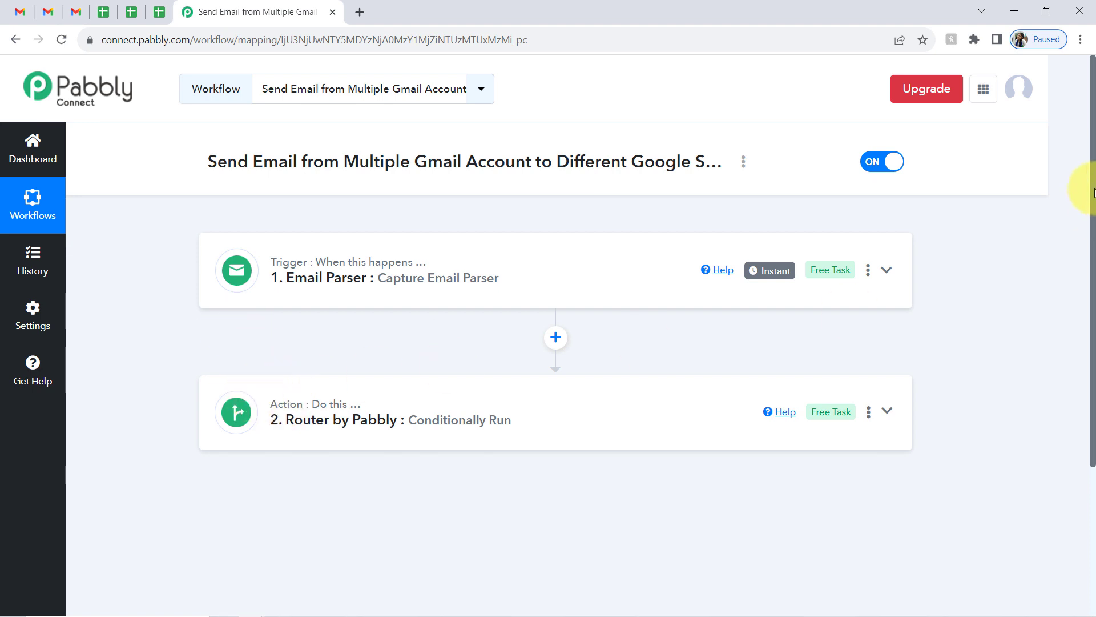
- Expand the Router by Pabbly step and clone its Email Data of Product A from Gmail route
{"action": "left_click_drag", "start_coordinate": [1094, 182], "coordinate": [1085, 342]}
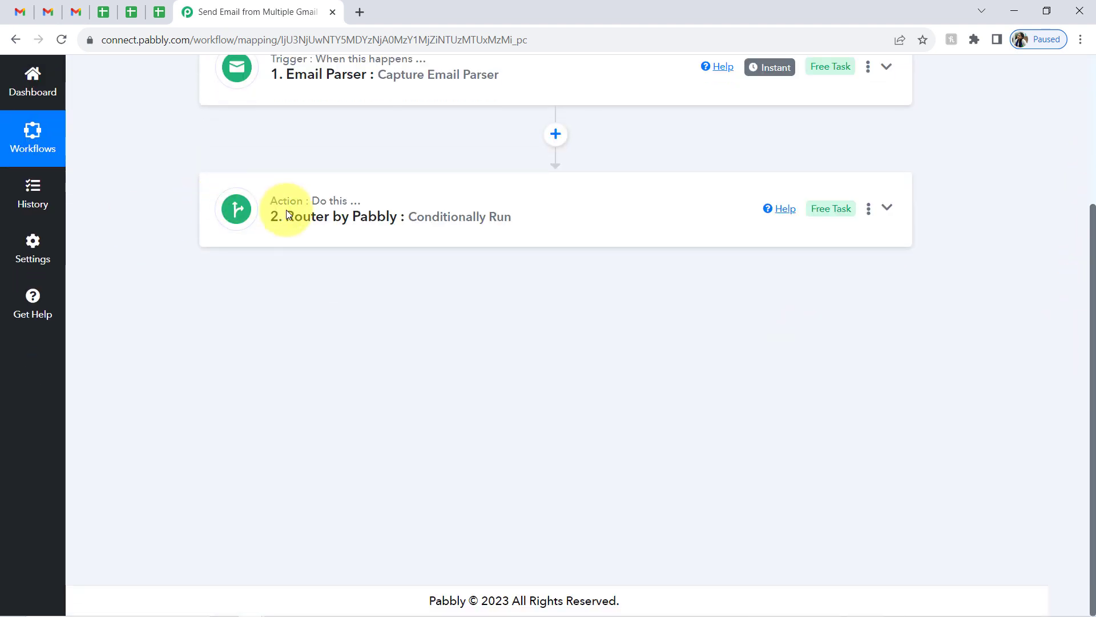
{"action": "left_click", "coordinate": [329, 212]}
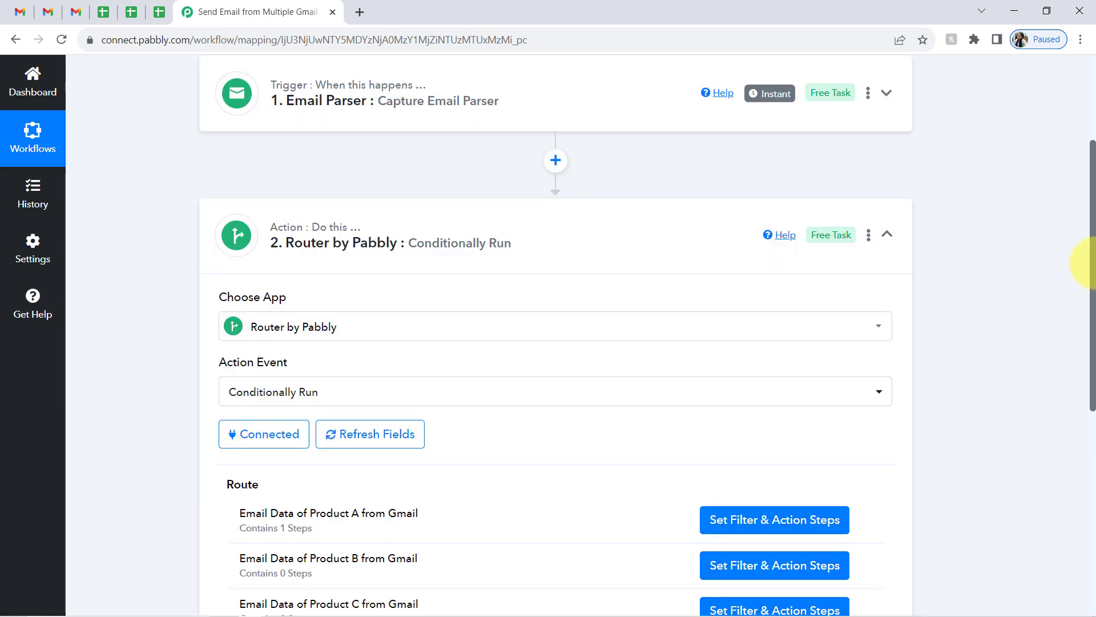
{"action": "left_click_drag", "start_coordinate": [1089, 263], "coordinate": [1089, 347]}
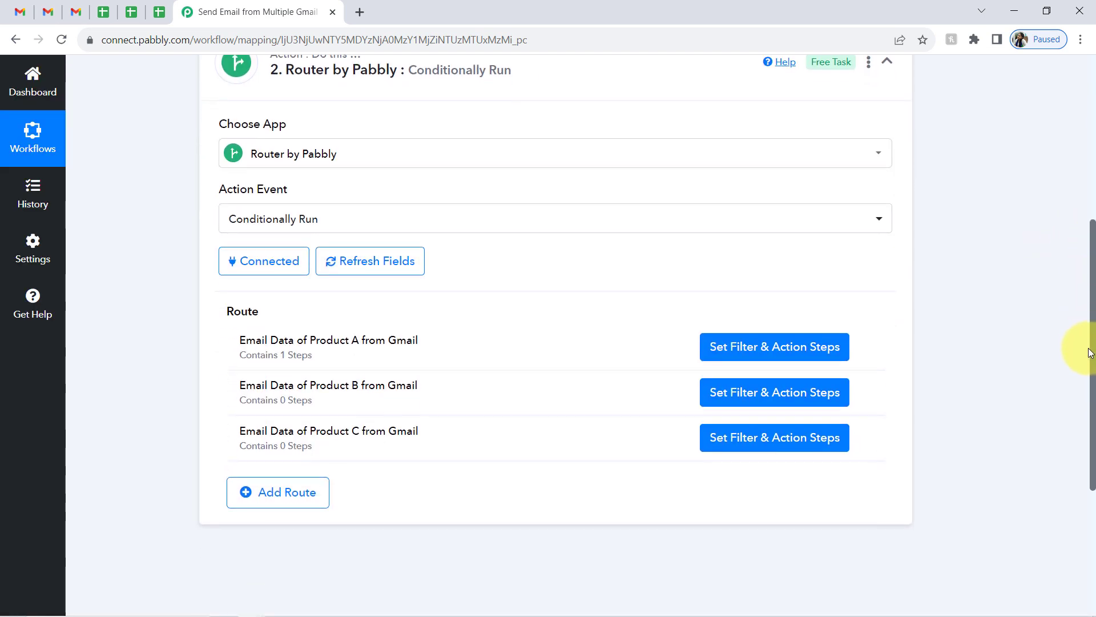
{"action": "left_click_drag", "start_coordinate": [268, 384], "coordinate": [407, 385]}
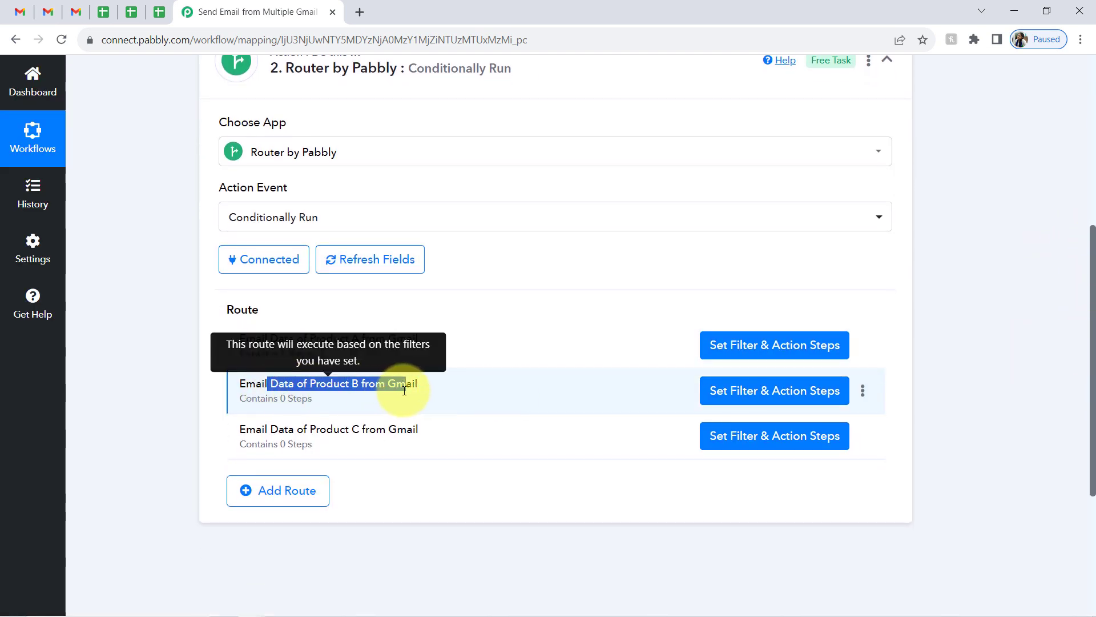
{"action": "left_click_drag", "start_coordinate": [270, 384], "coordinate": [401, 385]}
{"action": "right_click", "coordinate": [401, 386]}
{"action": "left_click", "coordinate": [370, 364]}
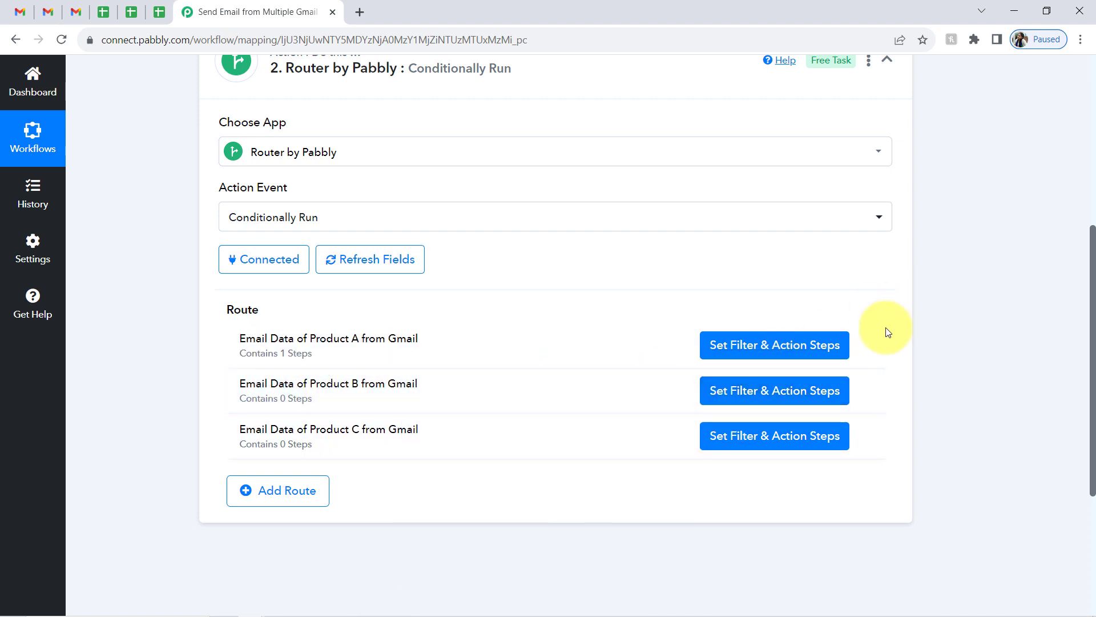
{"action": "left_click", "coordinate": [862, 346]}
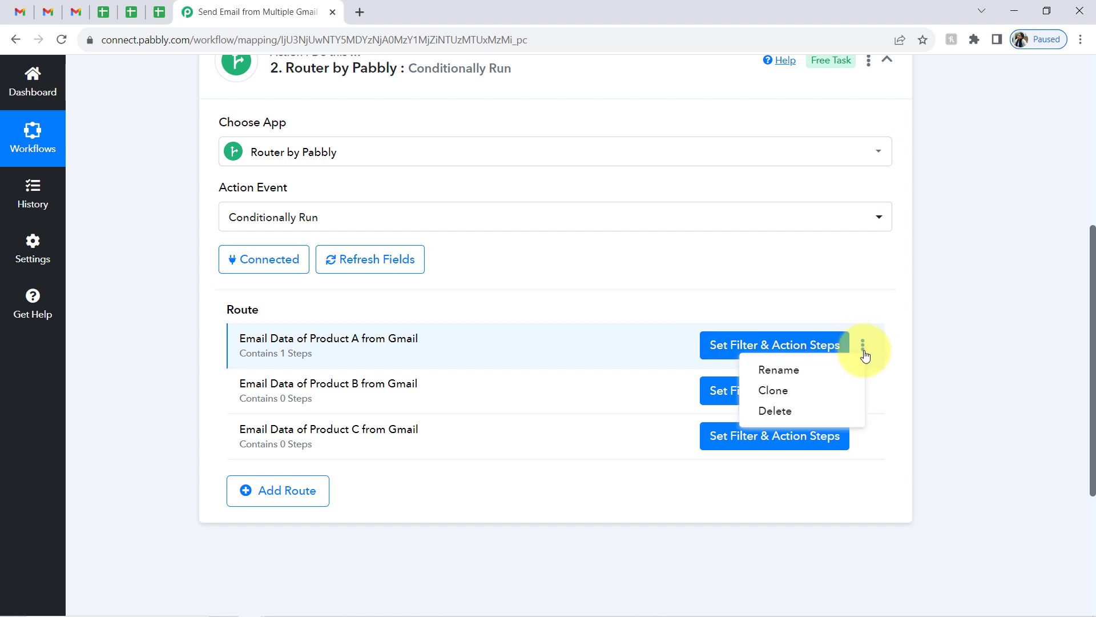
{"action": "left_click", "coordinate": [789, 391]}
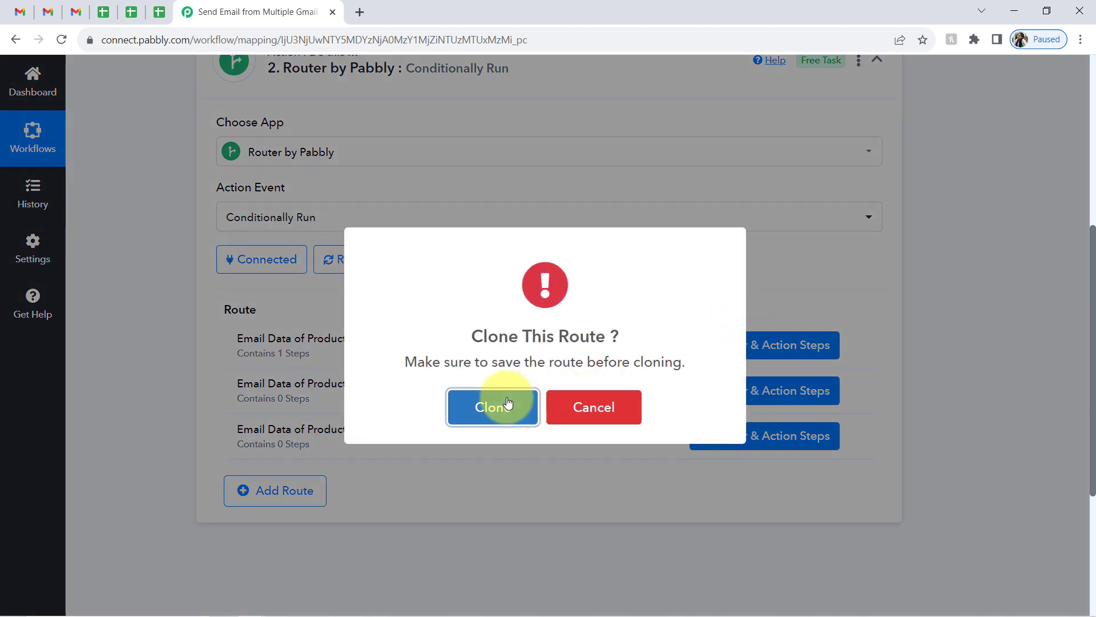
{"action": "left_click", "coordinate": [499, 403]}
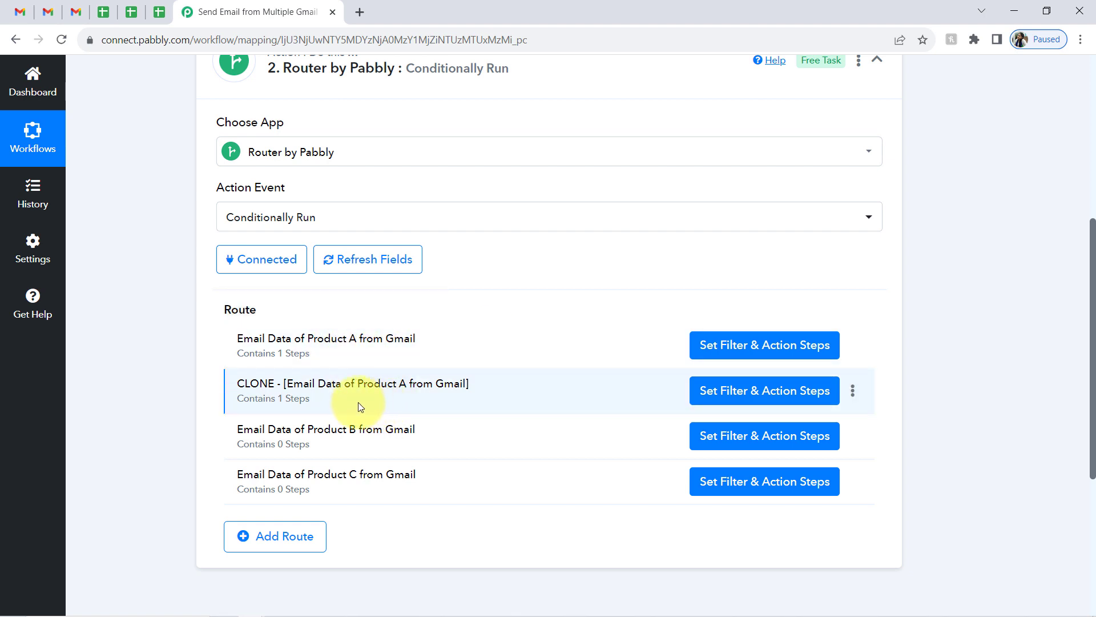
- Rename the cloned Product A route as Email Data of Product B from Gmail
{"action": "left_click", "coordinate": [853, 394]}
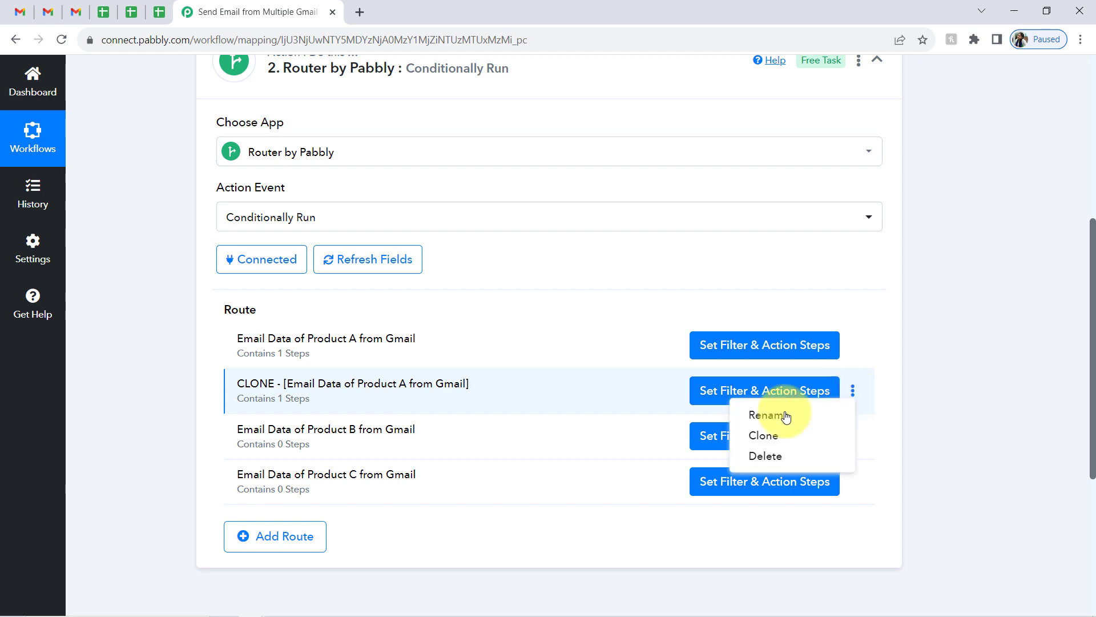
{"action": "left_click", "coordinate": [745, 421]}
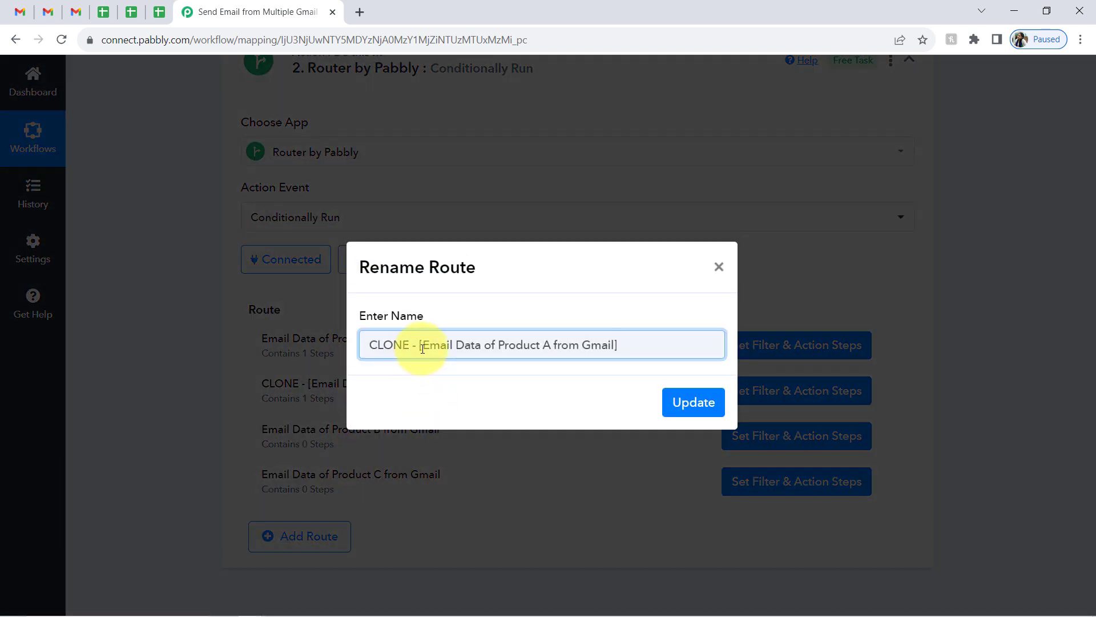
{"action": "left_click_drag", "start_coordinate": [422, 348], "coordinate": [314, 358]}
{"action": "key", "text": "BackSpace"}
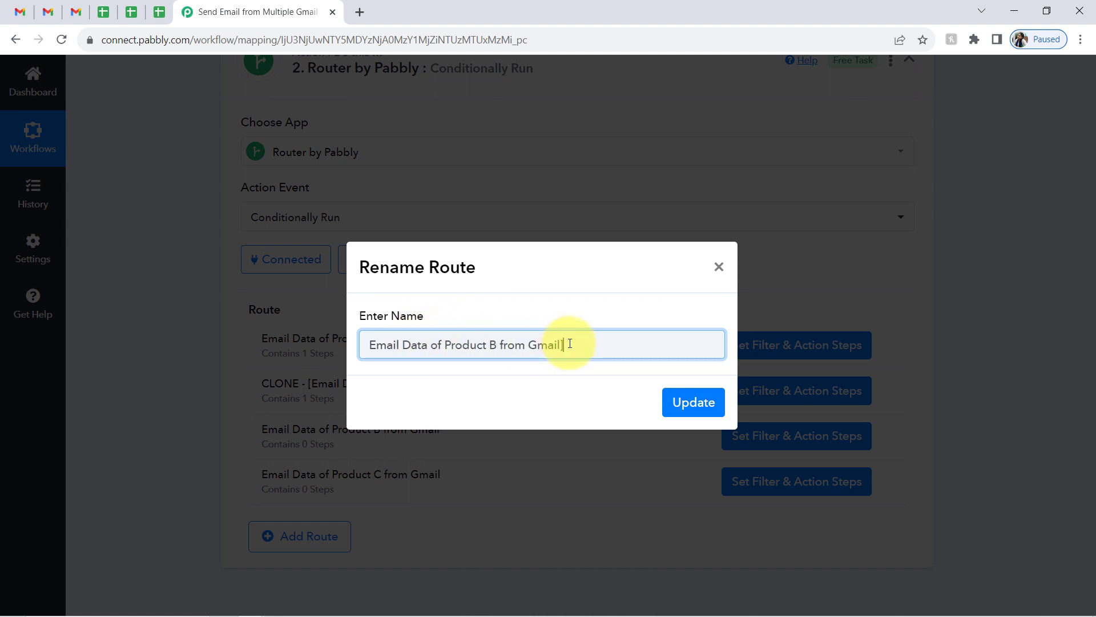
{"action": "left_click", "coordinate": [694, 402]}
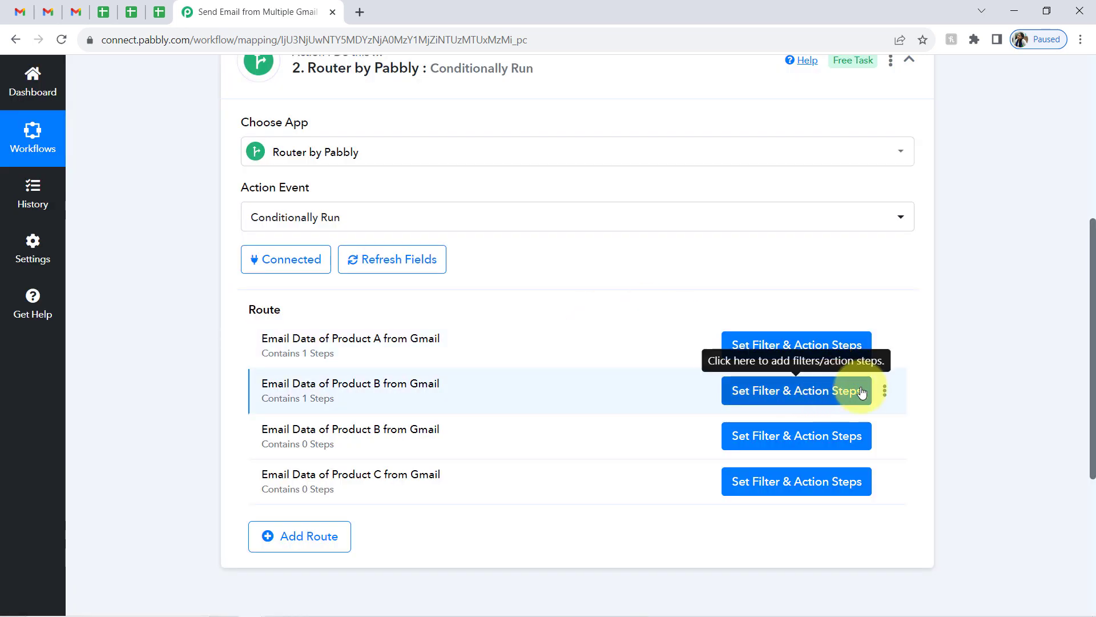
- Clone the Email Data of Product B from Gmail route that contains one step
{"action": "left_click", "coordinate": [885, 390]}
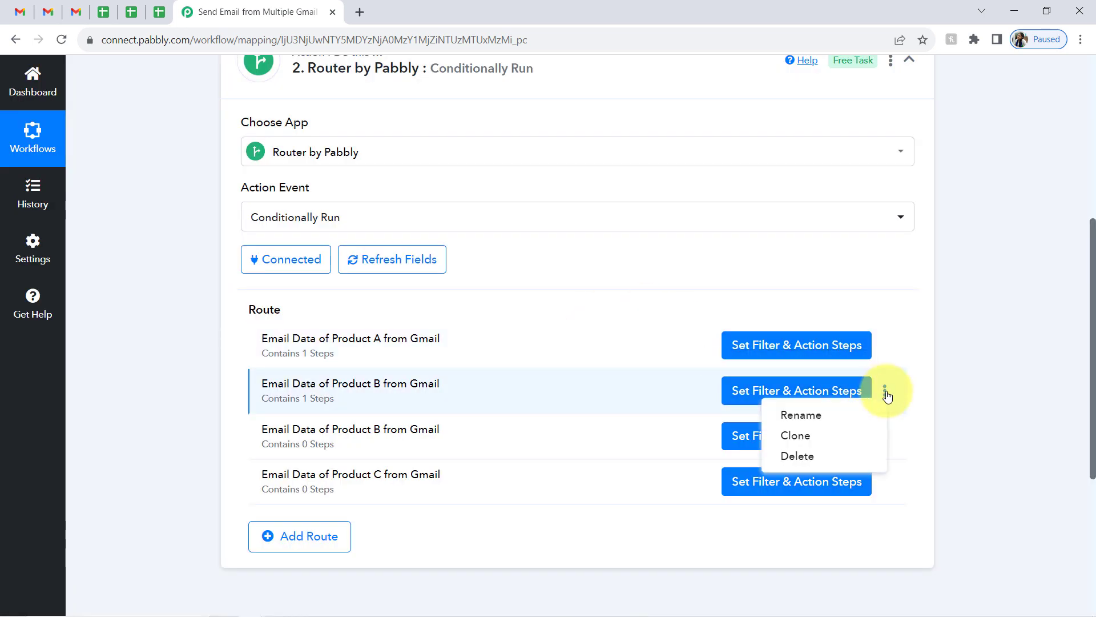
{"action": "left_click", "coordinate": [791, 436]}
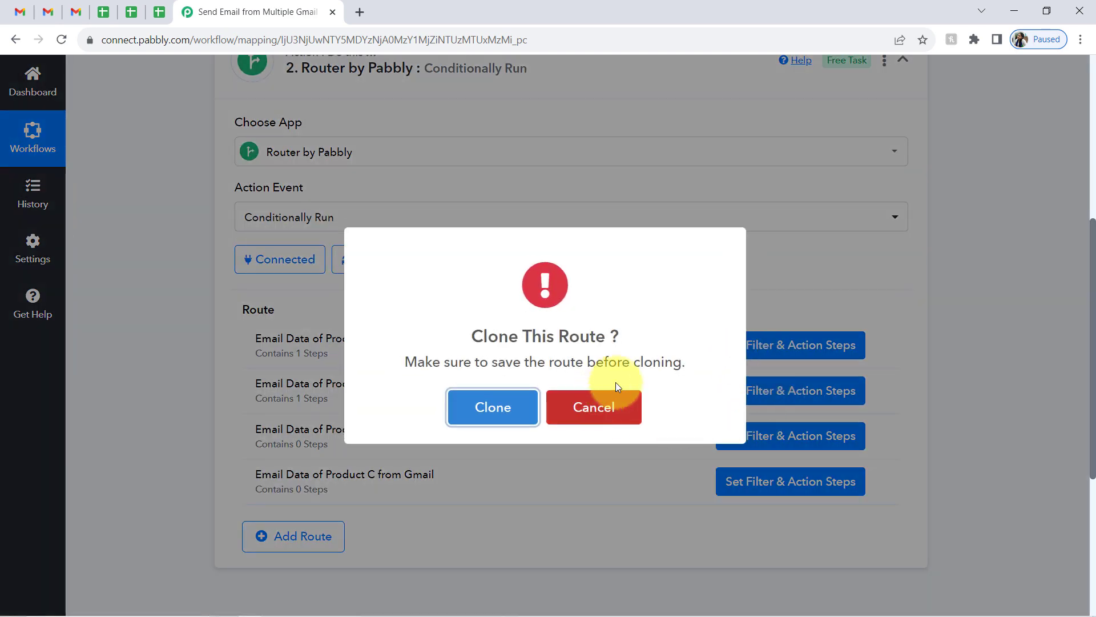
{"action": "left_click", "coordinate": [500, 416]}
{"action": "left_click", "coordinate": [549, 414]}
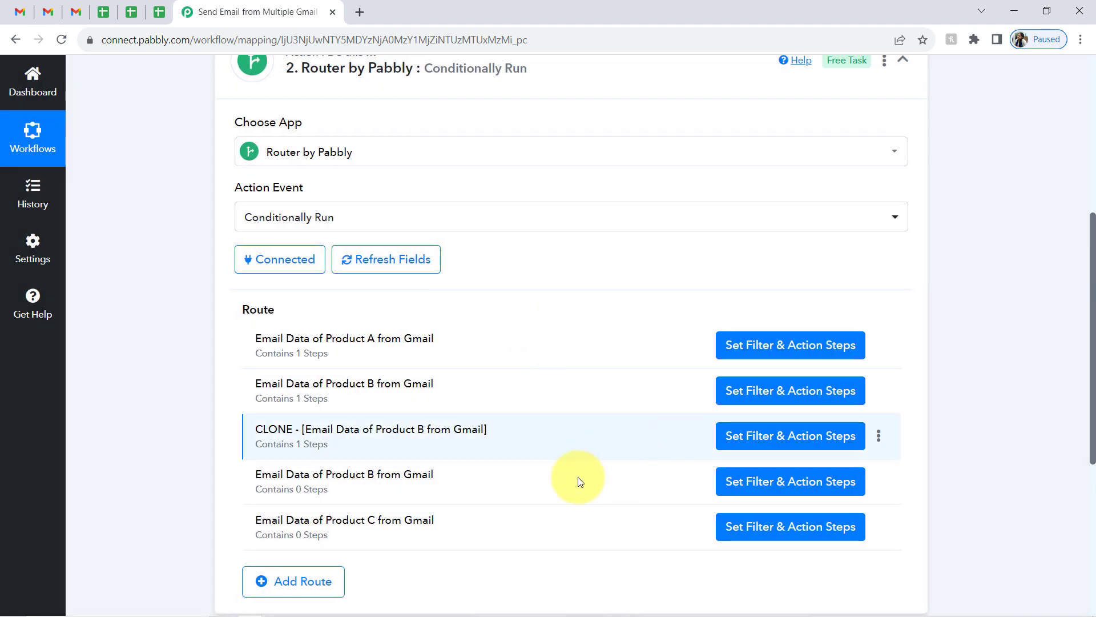
- Rename the cloned Product B route as Email Data of Product C from Gmail
{"action": "left_click", "coordinate": [879, 436]}
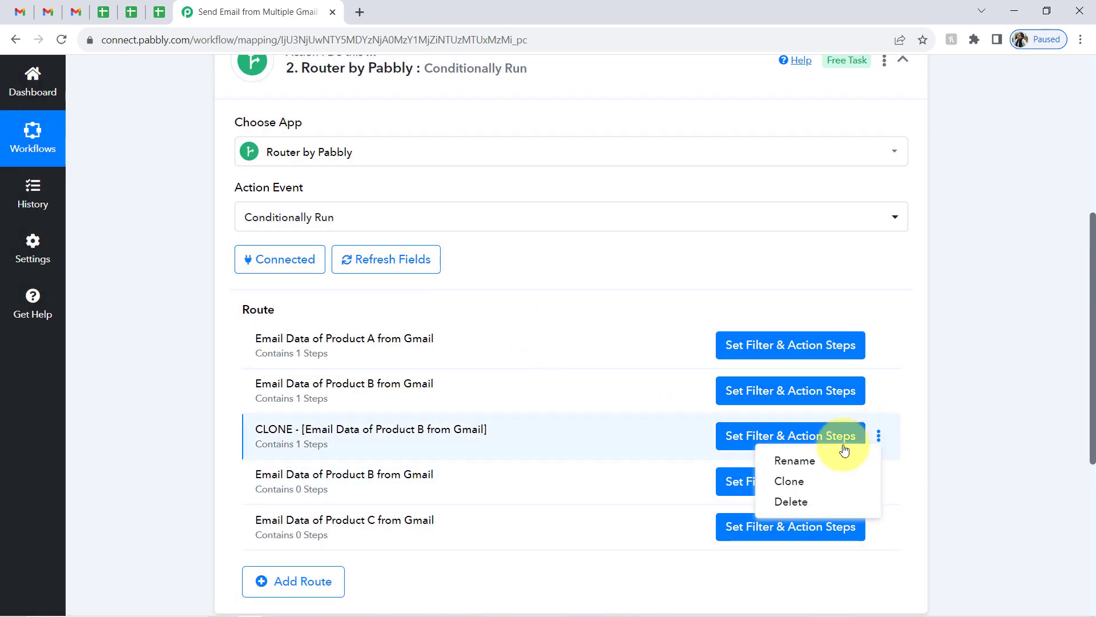
{"action": "left_click", "coordinate": [789, 457]}
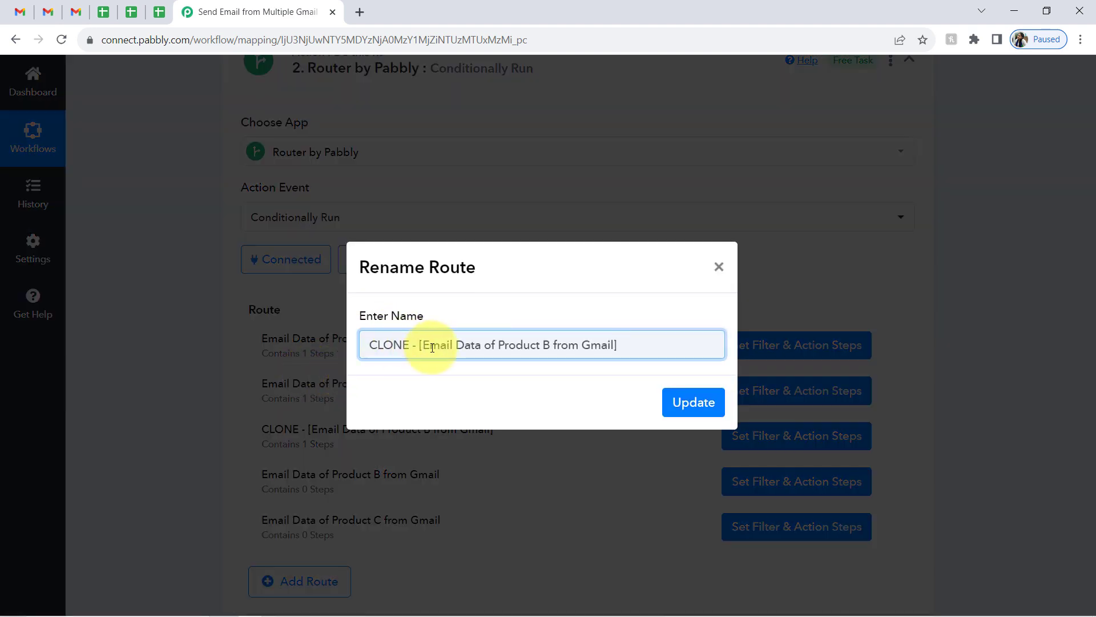
{"action": "left_click_drag", "start_coordinate": [417, 350], "coordinate": [245, 350]}
{"action": "key", "text": "BackSpace"}
{"action": "key", "text": "Delete"}
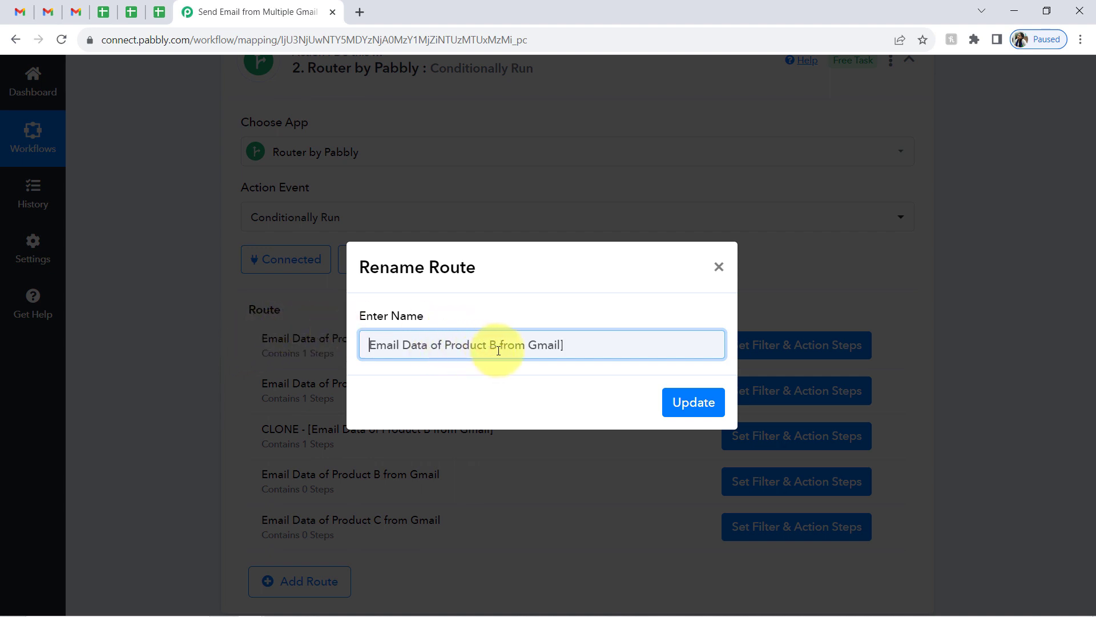
{"action": "type", "text": "C"}
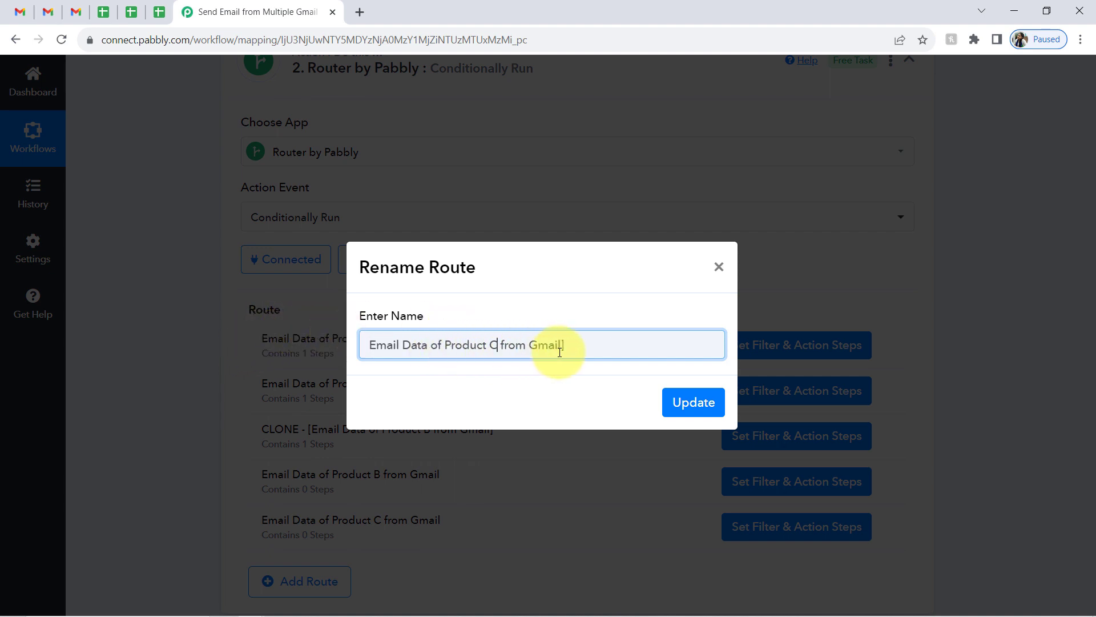
{"action": "left_click", "coordinate": [692, 401]}
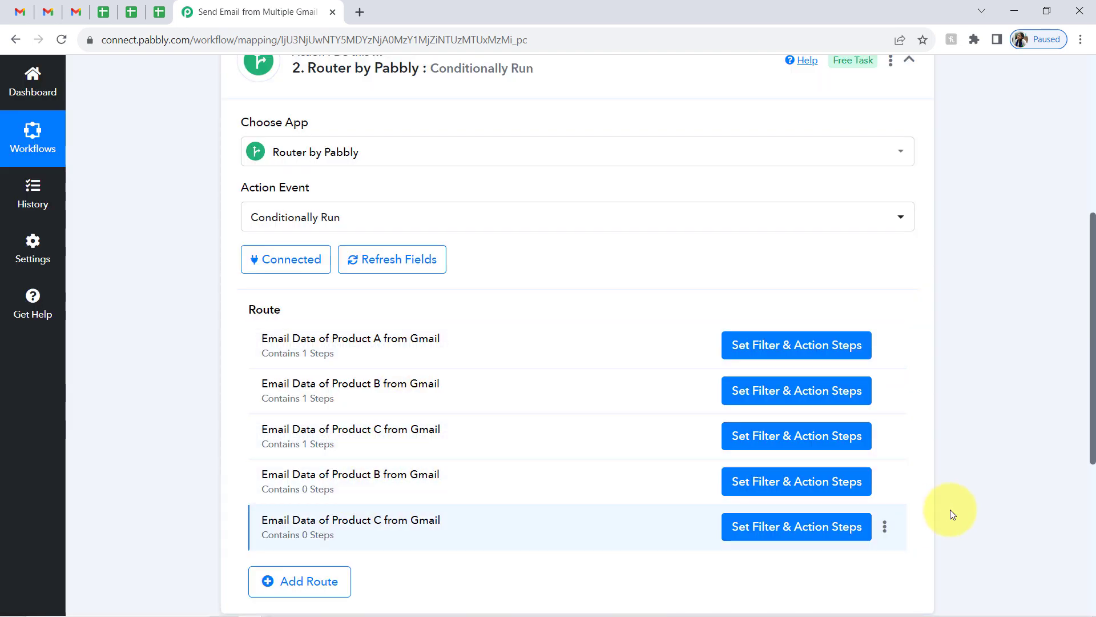
- Delete the two original Product B and Product C routes that contain no steps
{"action": "left_click", "coordinate": [885, 483]}
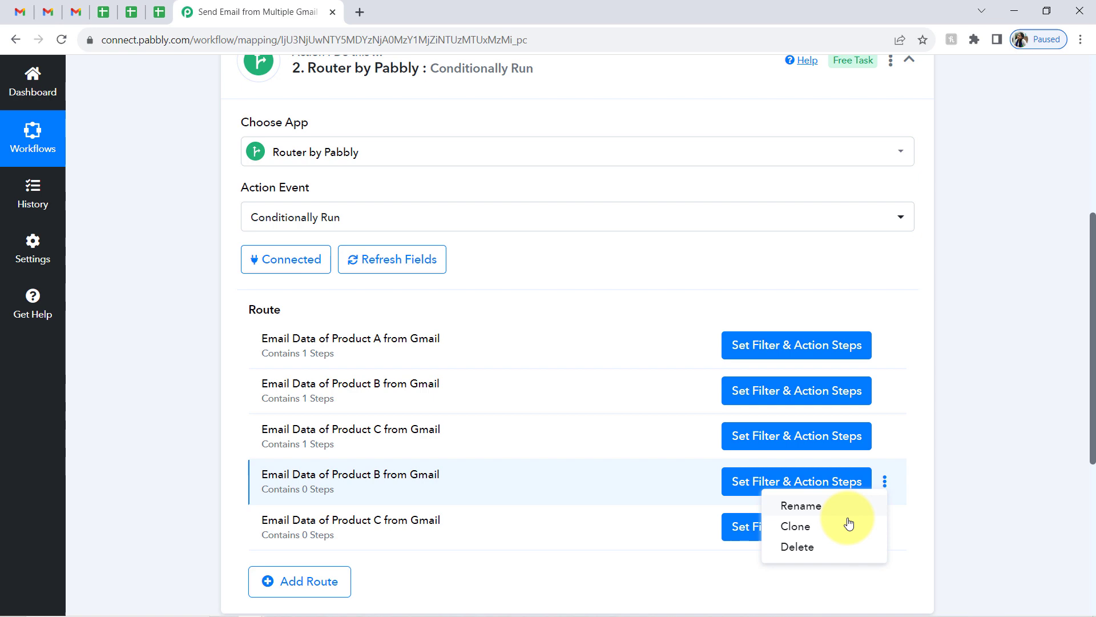
{"action": "left_click", "coordinate": [803, 545]}
{"action": "left_click", "coordinate": [517, 410]}
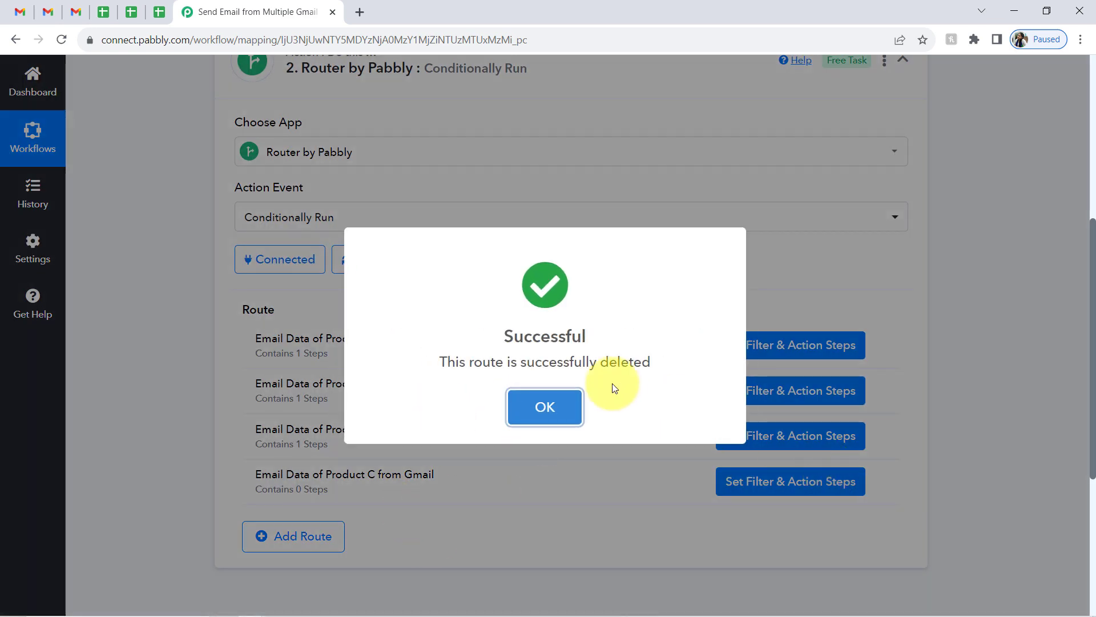
{"action": "left_click", "coordinate": [526, 409]}
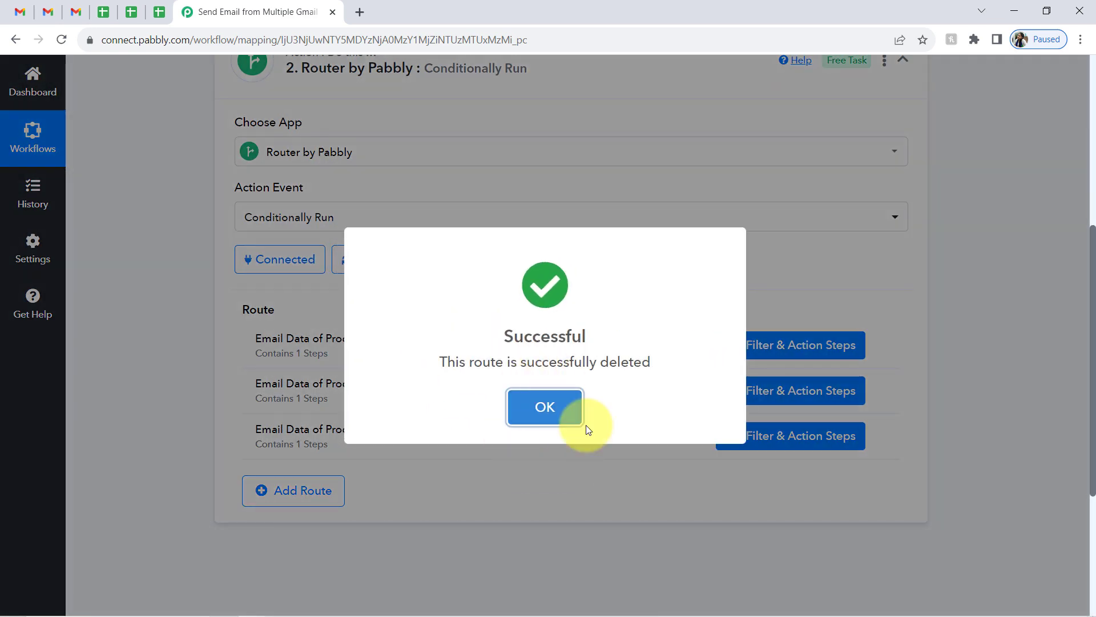
{"action": "left_click", "coordinate": [573, 413]}
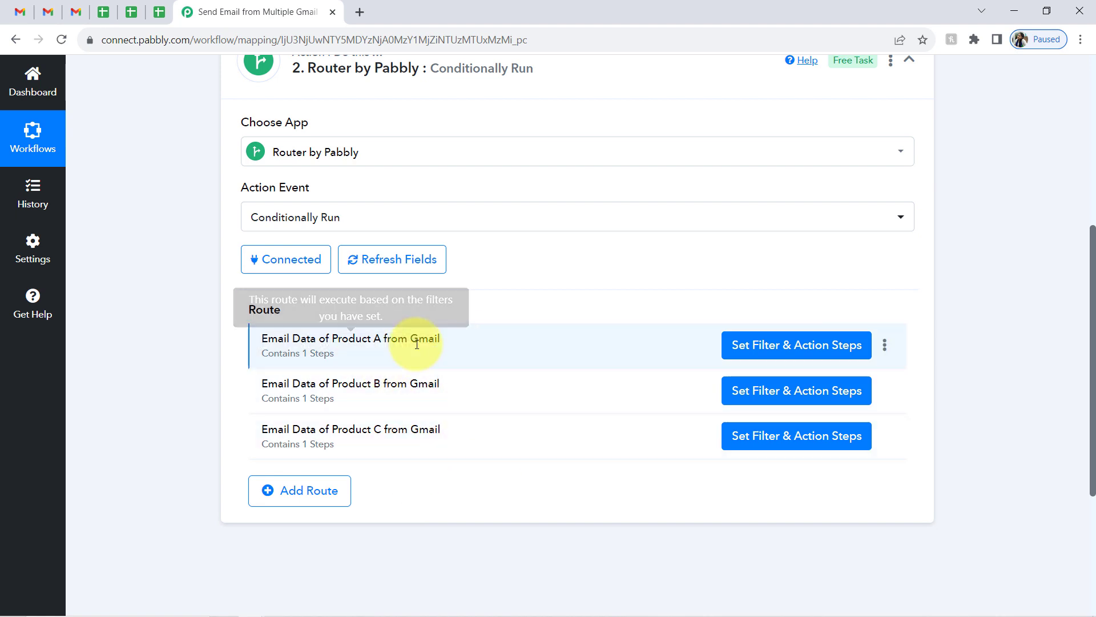
- Open the filter of the Email Data of Product B from Gmail route and clear the value of its To 0 Address condition
{"action": "left_click", "coordinate": [791, 394]}
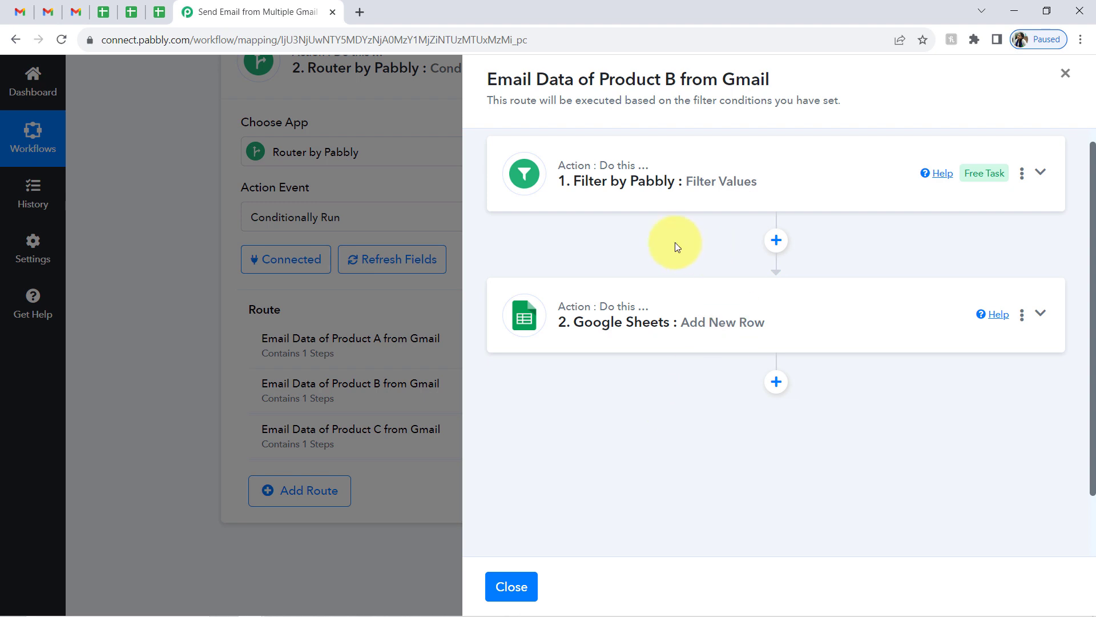
{"action": "left_click", "coordinate": [627, 182]}
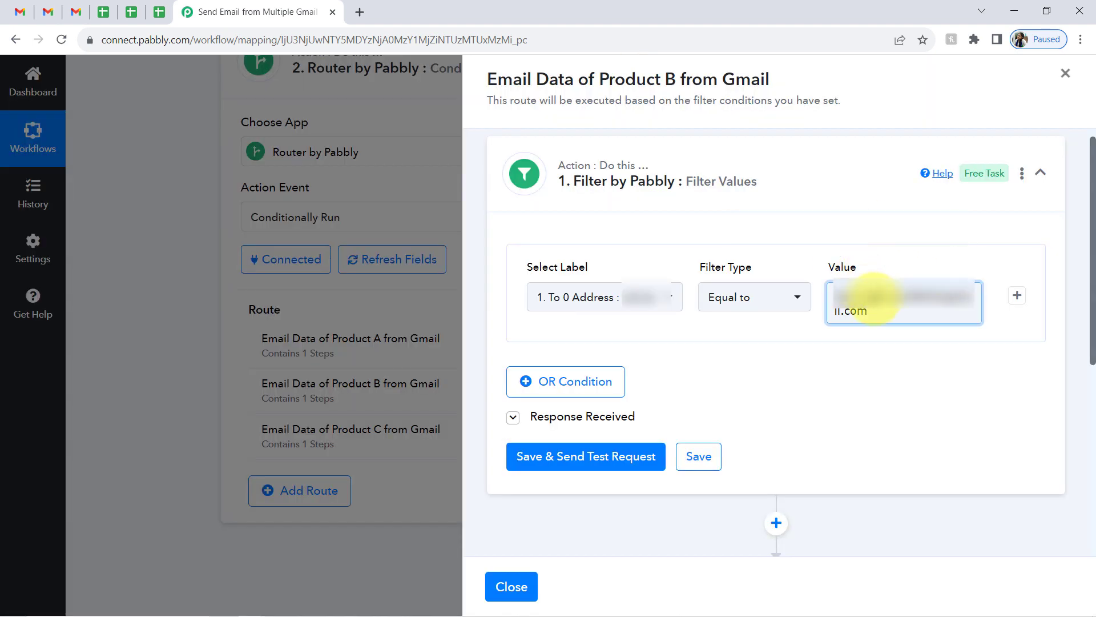
{"action": "triple_click", "coordinate": [874, 297]}
{"action": "key", "text": "BackSpace"}
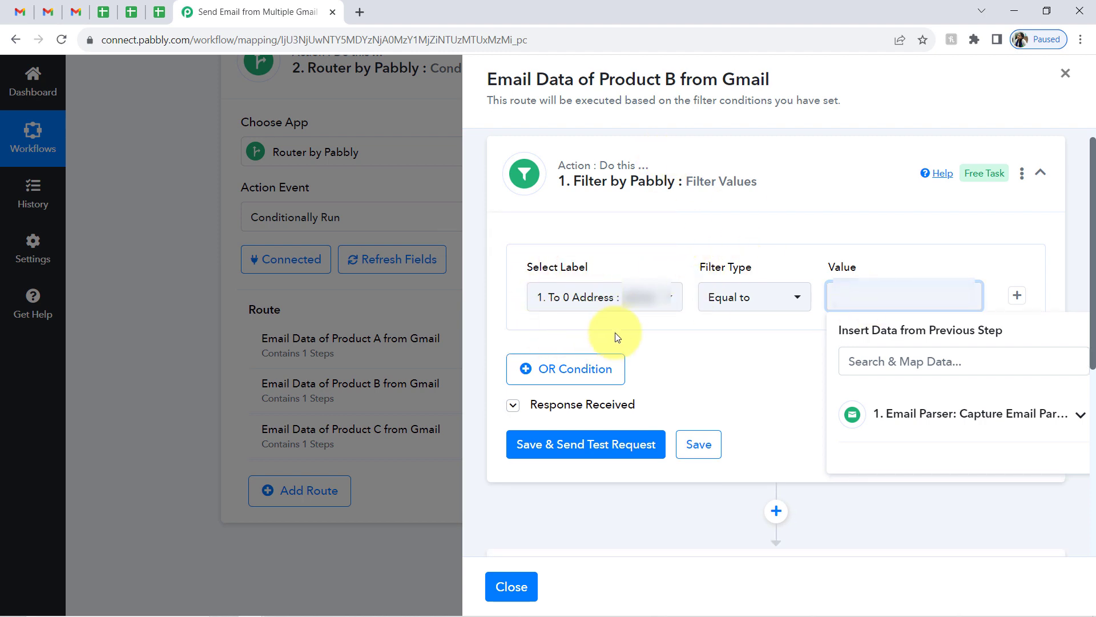
- Copy the second account's email address from Gmail and enter it as the Product B filter's value in Pabbly Connect
{"action": "left_click", "coordinate": [40, 11]}
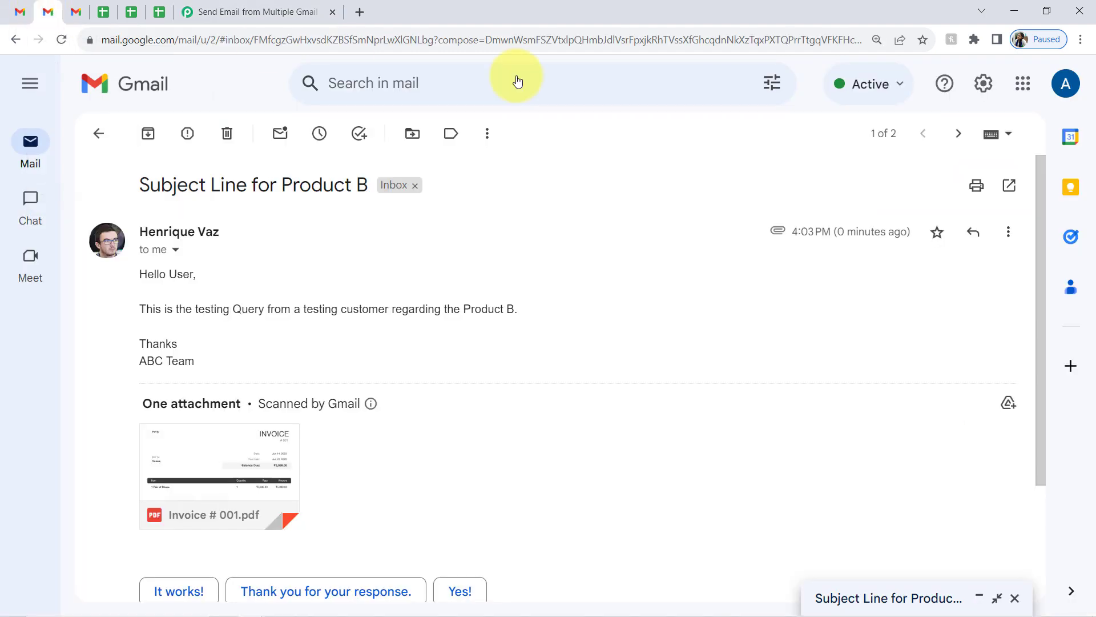
{"action": "left_click", "coordinate": [1062, 87]}
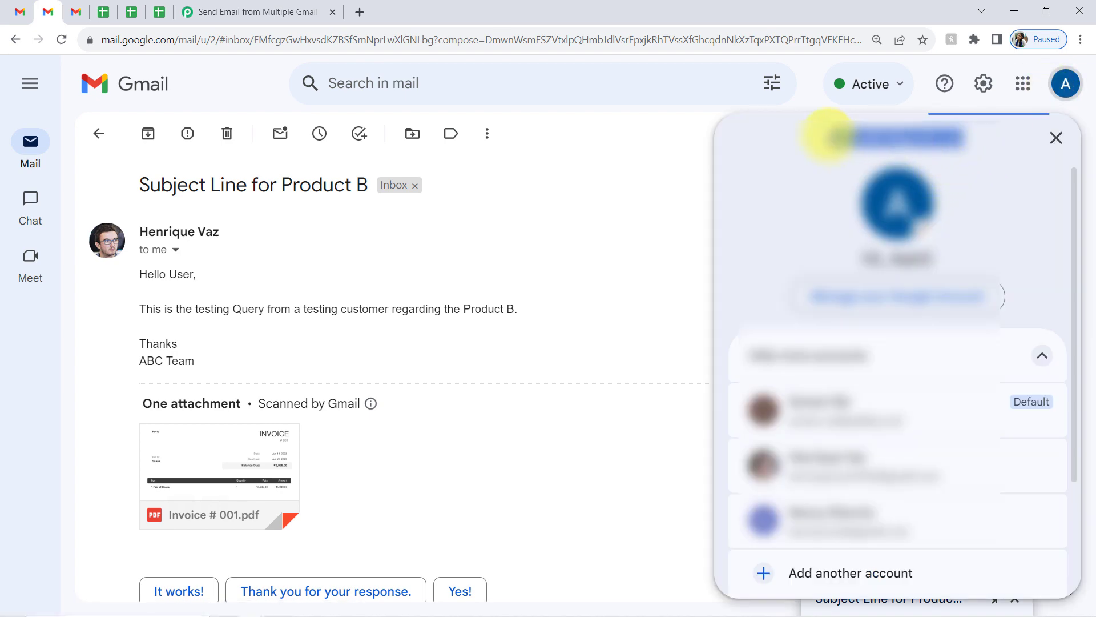
{"action": "left_click", "coordinate": [189, 136]}
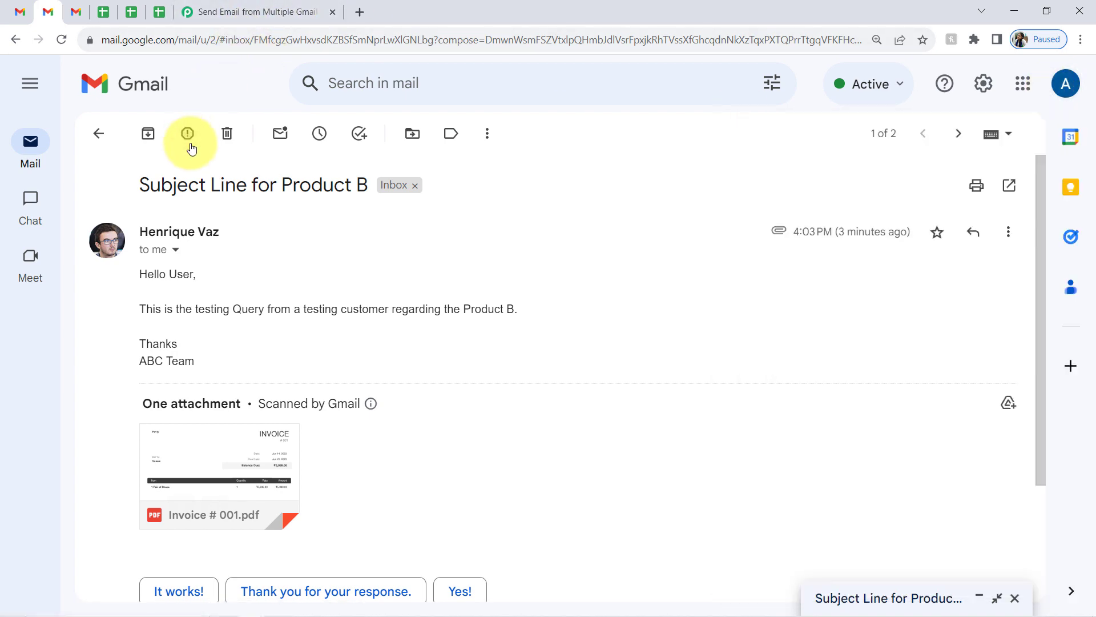
{"action": "left_click", "coordinate": [573, 201]}
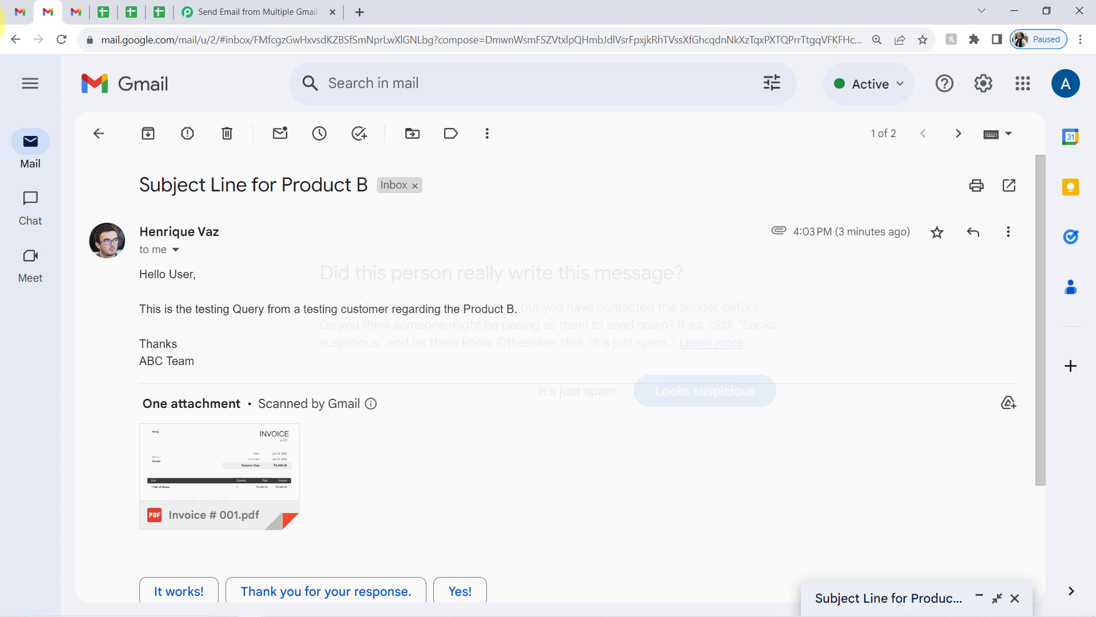
{"action": "left_click", "coordinate": [252, 11]}
{"action": "key", "text": "ctrl+v"}
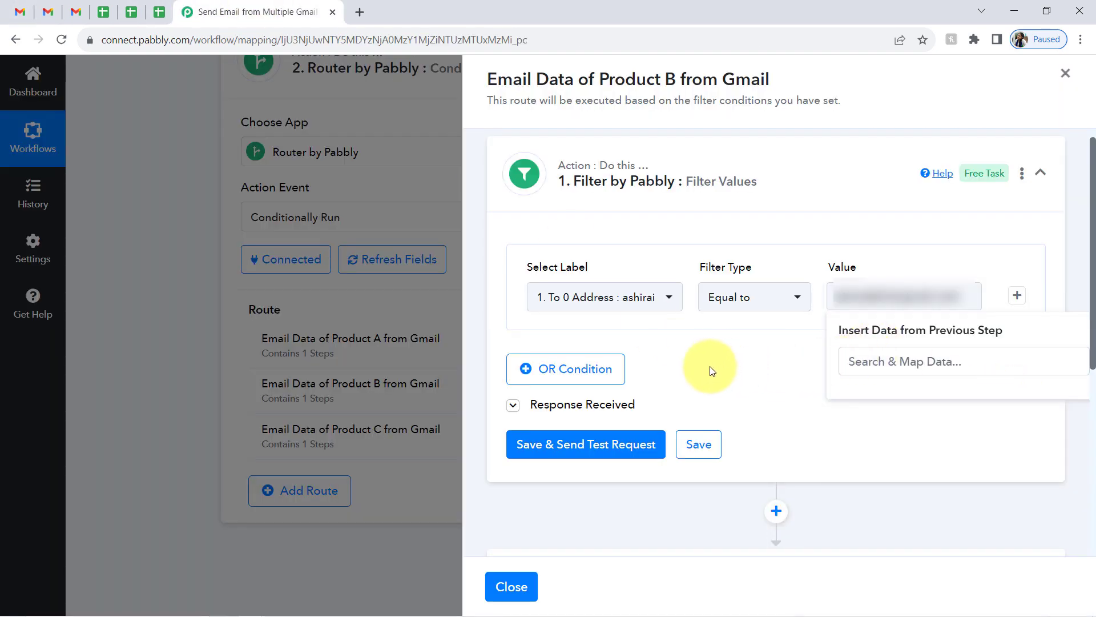
- Save the Product B route's filter with a test request, check its response and collapse the filter step
{"action": "left_click", "coordinate": [588, 445]}
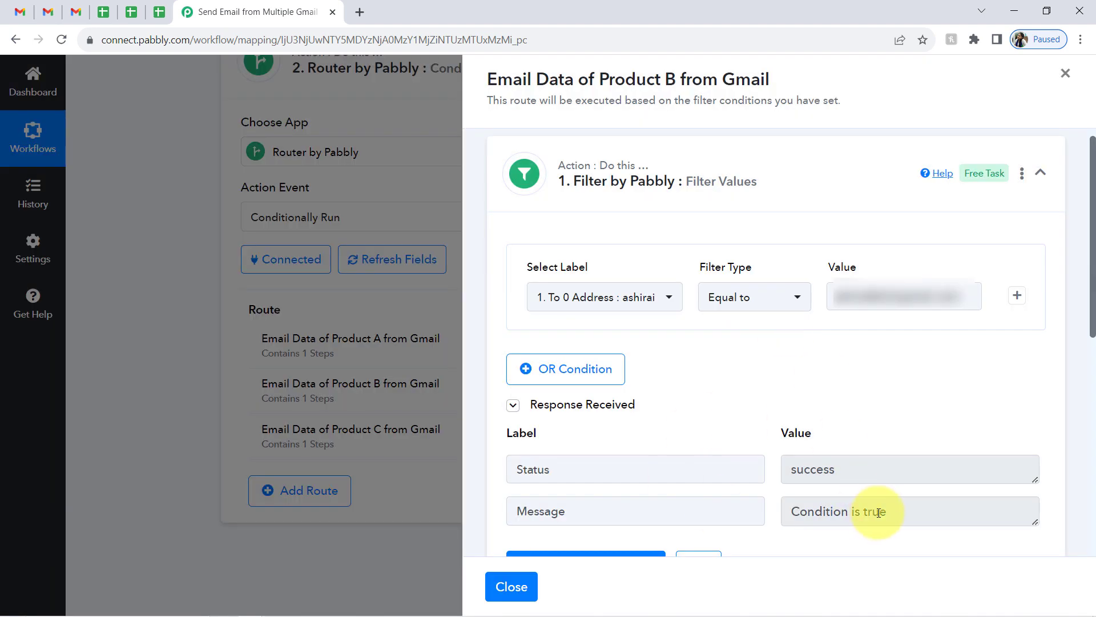
{"action": "left_click_drag", "start_coordinate": [878, 512], "coordinate": [642, 183]}
{"action": "left_click", "coordinate": [641, 181]}
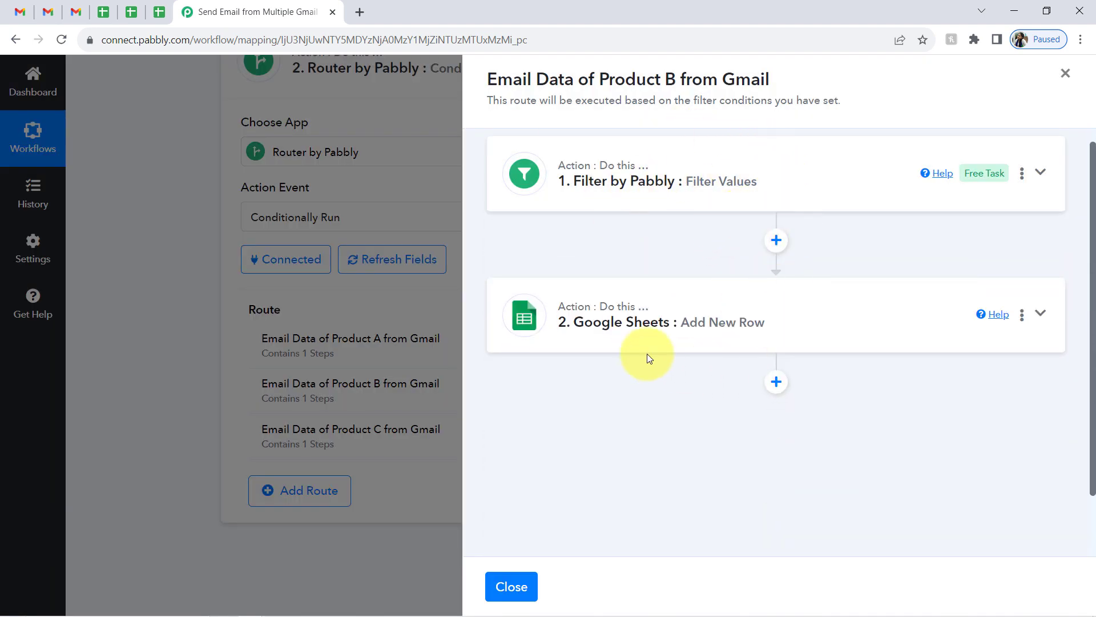
- Set the spreadsheet of the Product B route's Google Sheets step to Important Emails of Product B
{"action": "left_click", "coordinate": [594, 327]}
{"action": "left_click_drag", "start_coordinate": [1093, 215], "coordinate": [1087, 348]}
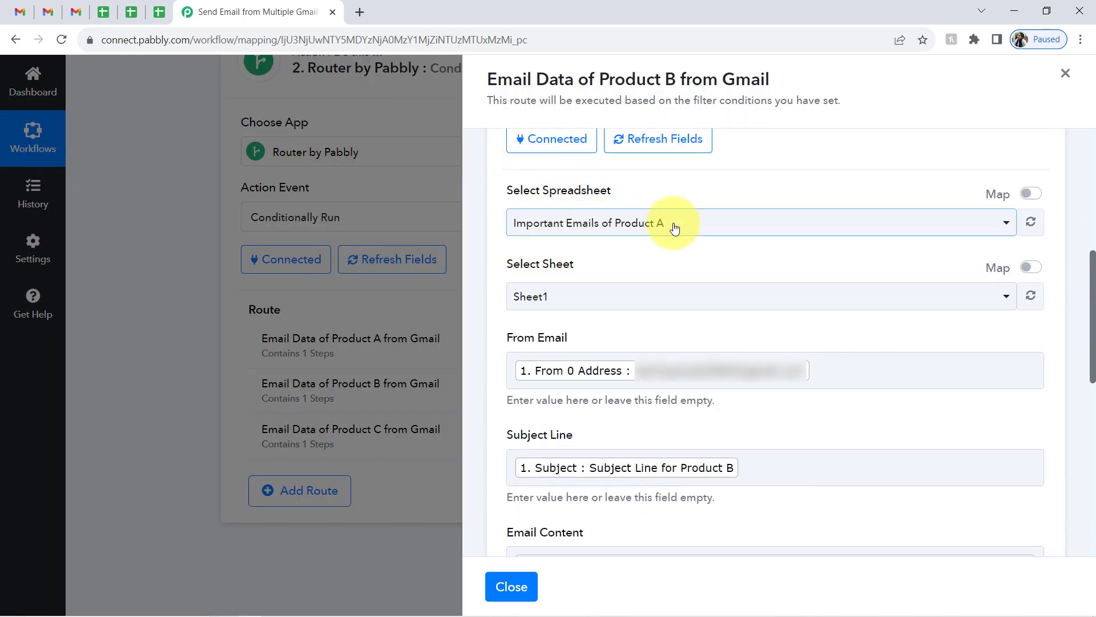
{"action": "left_click", "coordinate": [624, 231]}
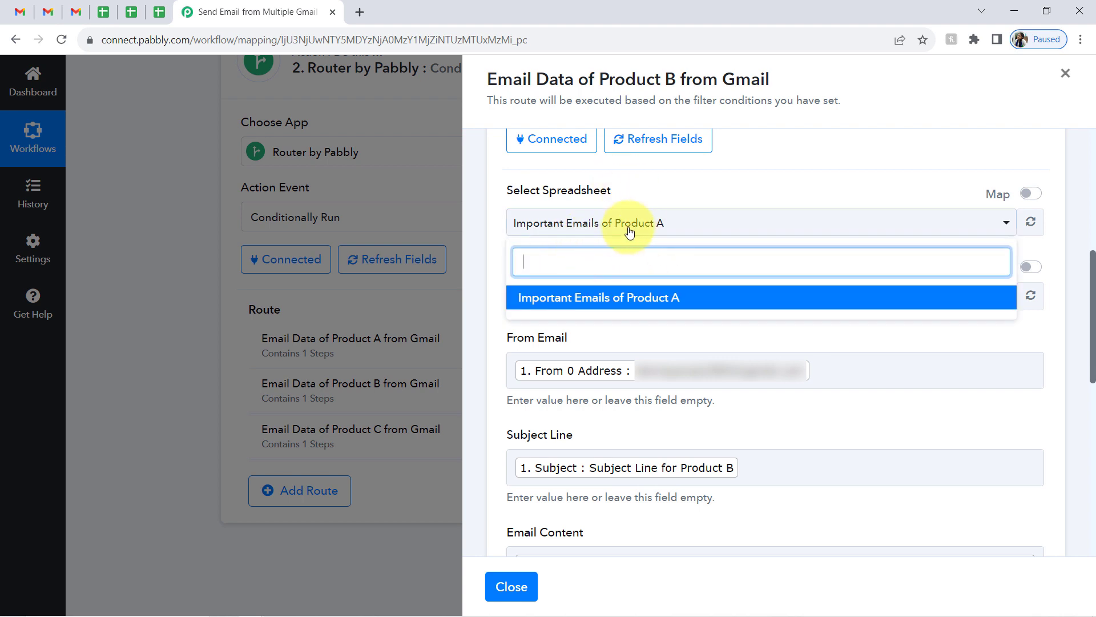
{"action": "left_click", "coordinate": [683, 192]}
{"action": "left_click", "coordinate": [681, 138]}
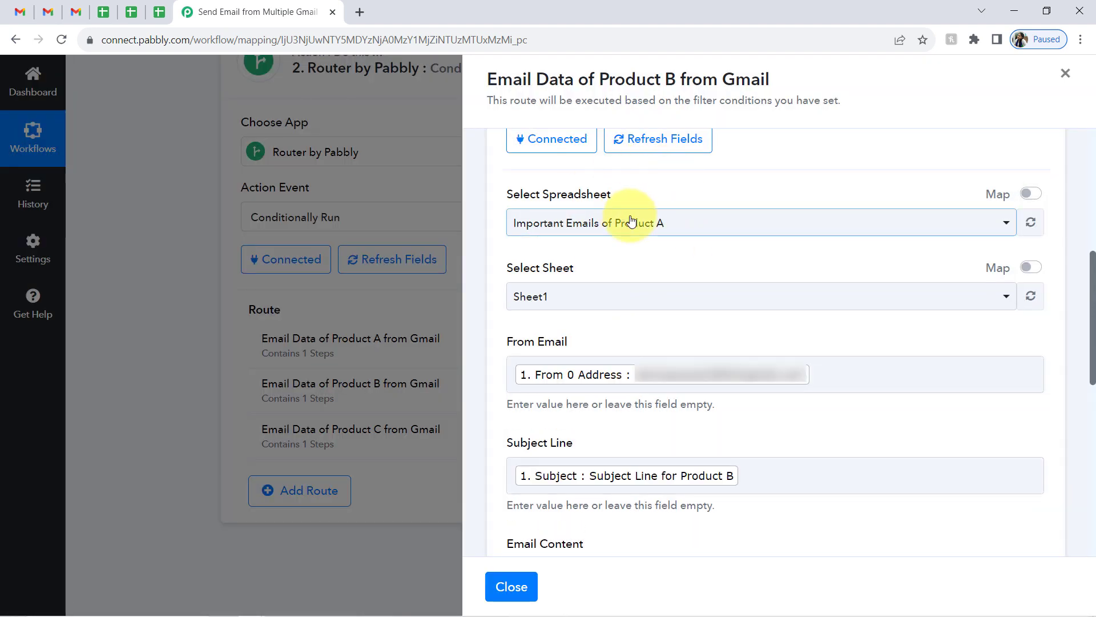
{"action": "left_click", "coordinate": [631, 222]}
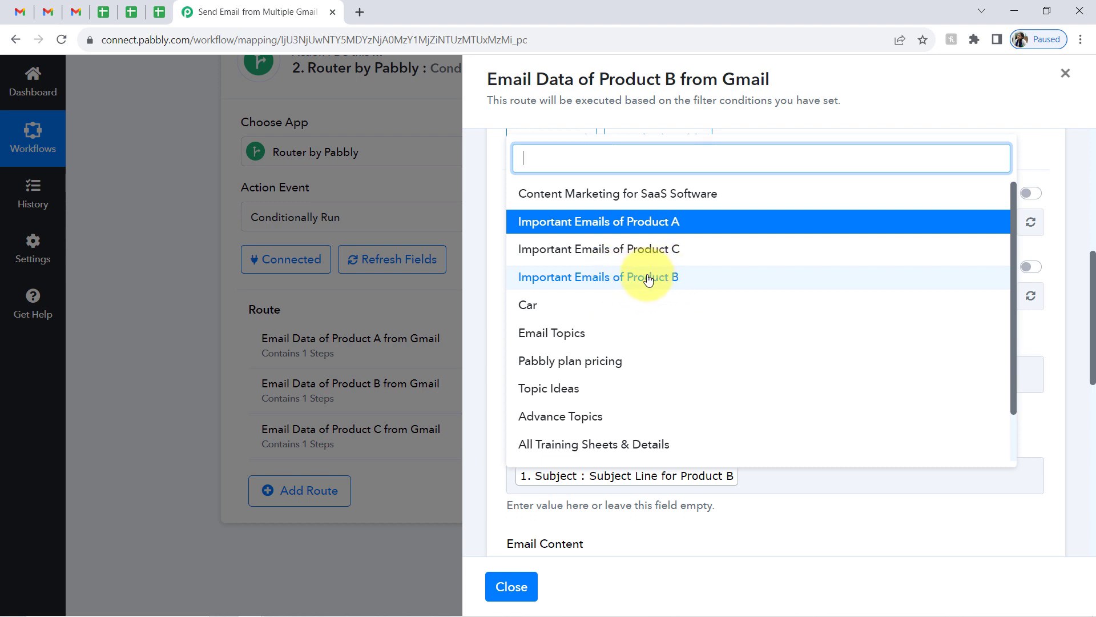
{"action": "left_click", "coordinate": [642, 279]}
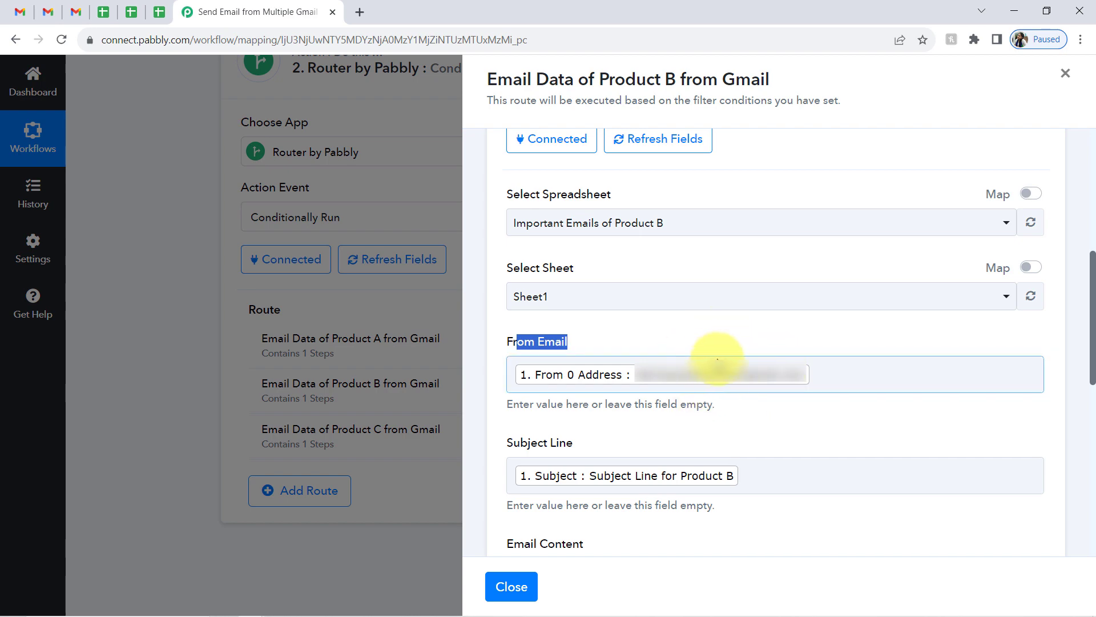
- Map Attachment Links 0 to the Attachments (if Any) field of the Product B route's Google Sheets step and save it with a test request
{"action": "scroll", "coordinate": [1088, 371], "scroll_direction": "down", "scroll_amount": 5}
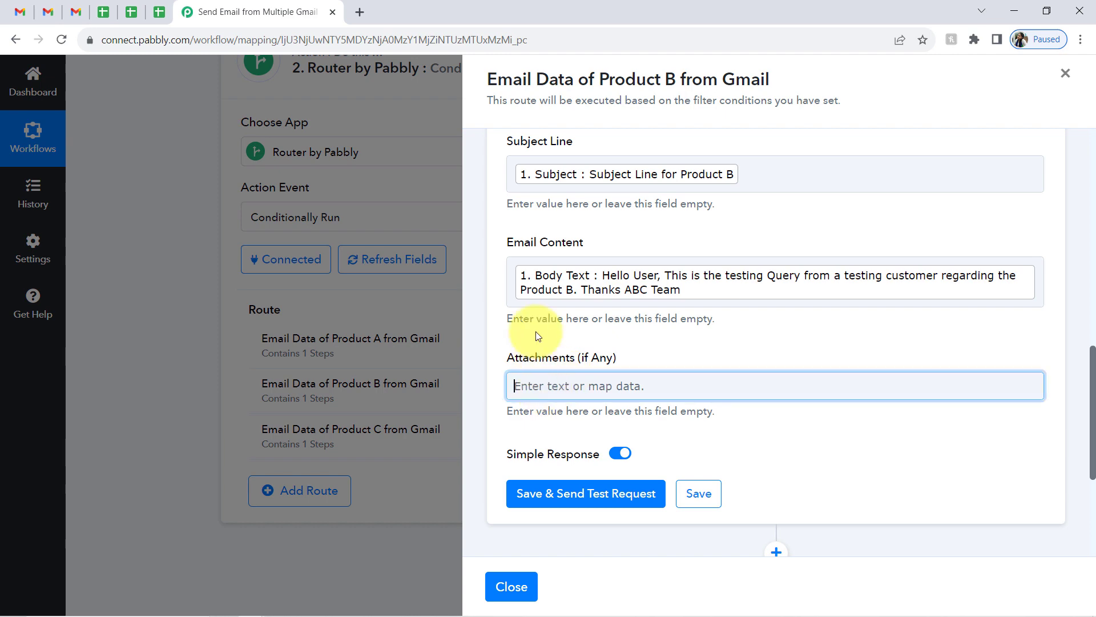
{"action": "left_click", "coordinate": [847, 385]}
{"action": "left_click_drag", "start_coordinate": [1087, 417], "coordinate": [1084, 475]}
{"action": "left_click", "coordinate": [575, 207]}
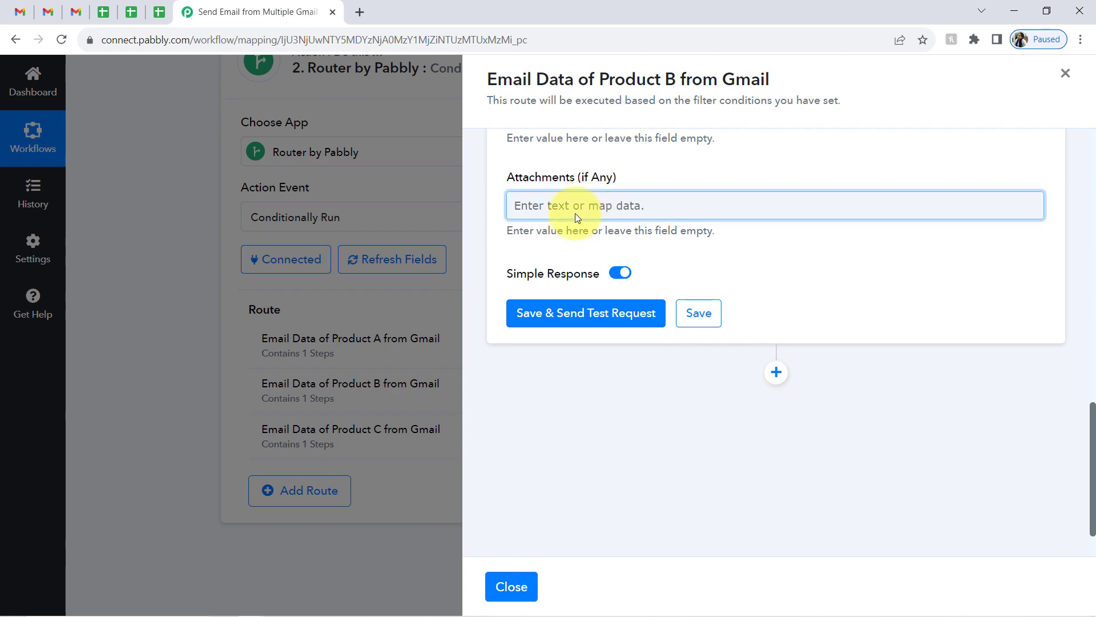
{"action": "left_click", "coordinate": [645, 343]}
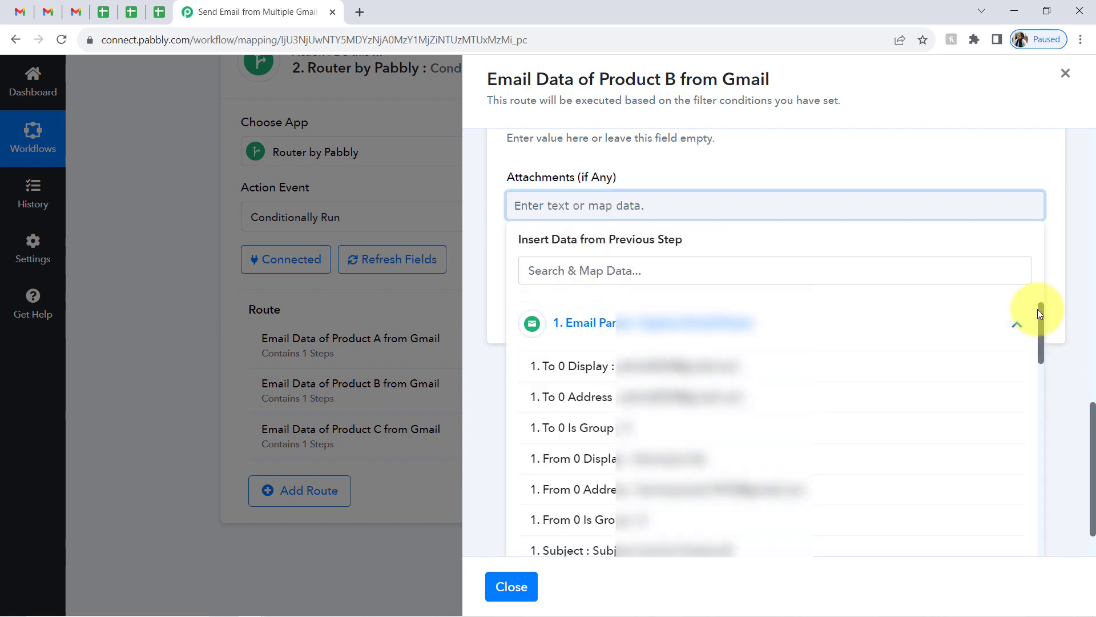
{"action": "left_click_drag", "start_coordinate": [1040, 313], "coordinate": [1042, 556]}
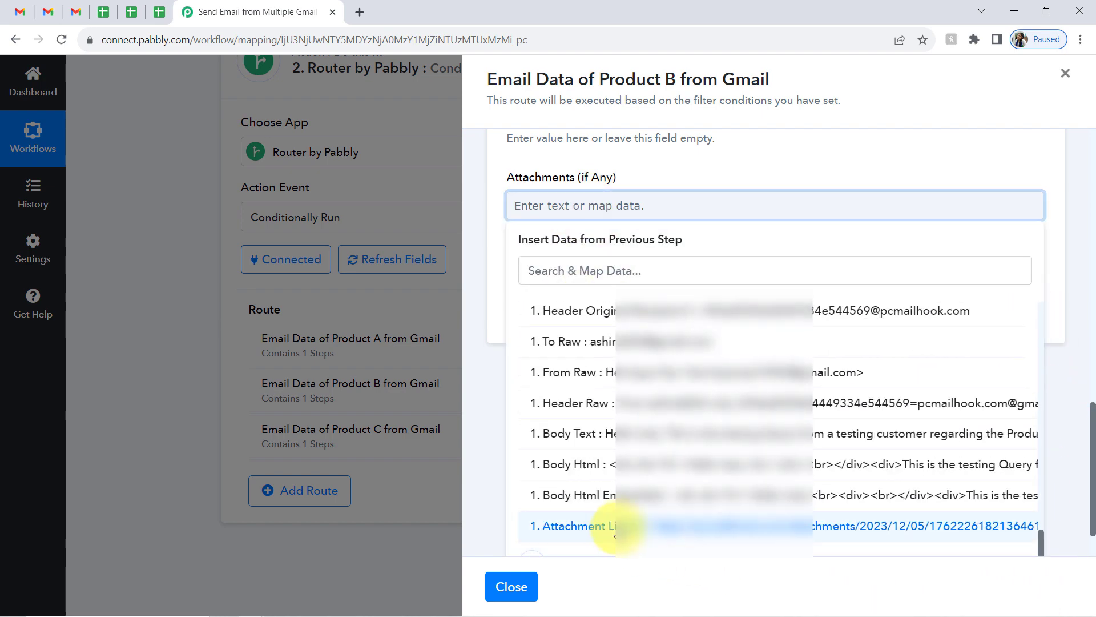
{"action": "left_click", "coordinate": [615, 526]}
{"action": "left_click", "coordinate": [663, 177]}
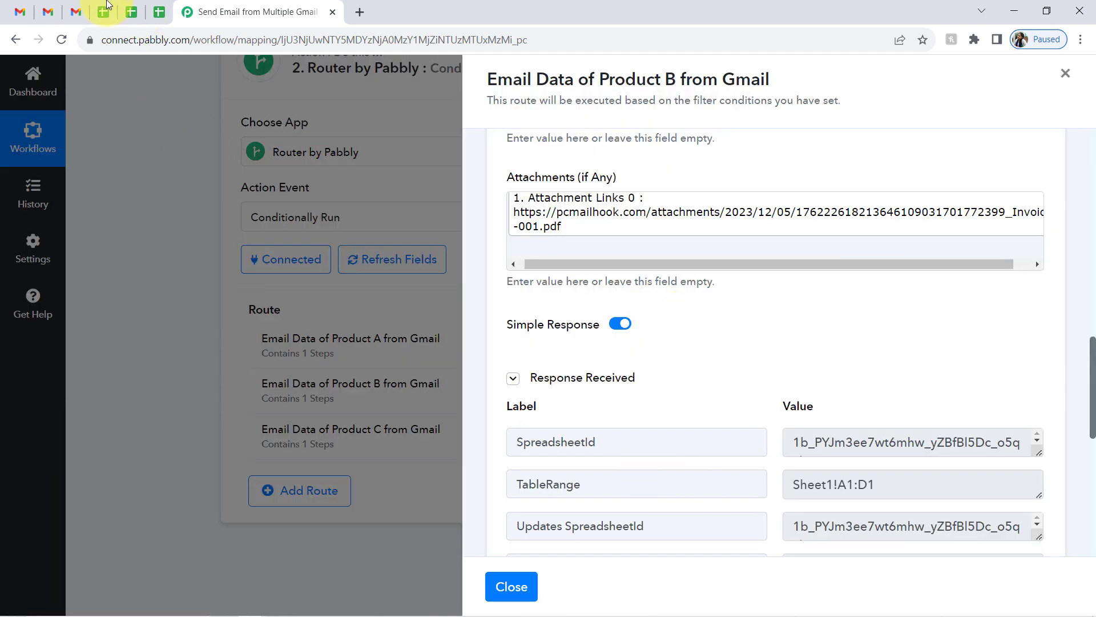
- Open the Important Emails of Product B spreadsheet, remove bold from row 2 and align the row left
{"action": "left_click", "coordinate": [131, 11]}
{"action": "left_click", "coordinate": [607, 326]}
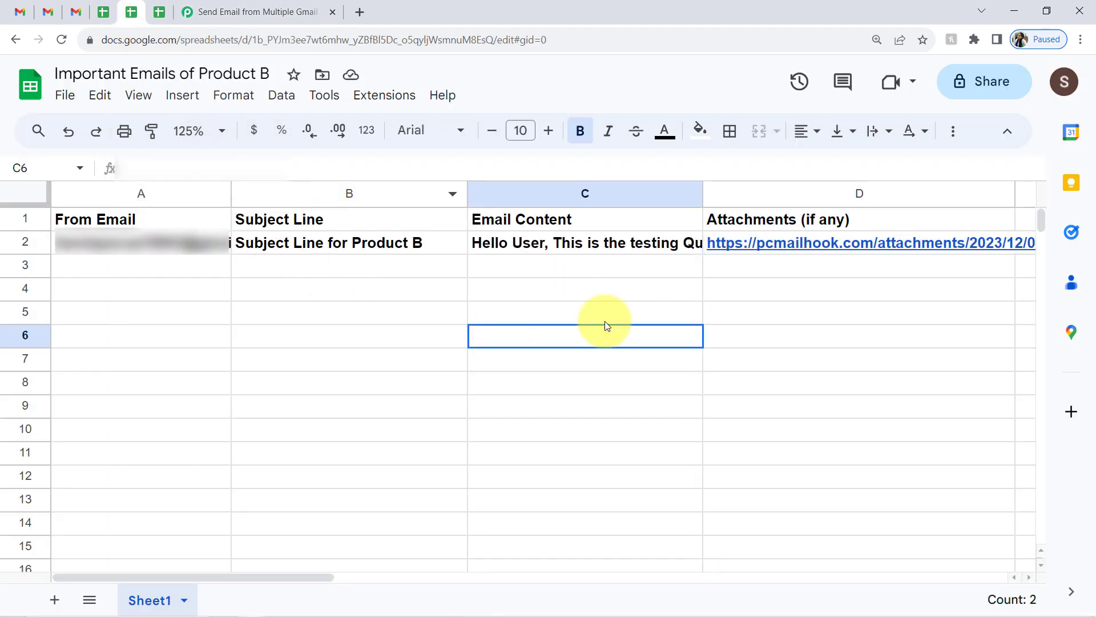
{"action": "left_click", "coordinate": [23, 243]}
{"action": "left_click", "coordinate": [580, 131]}
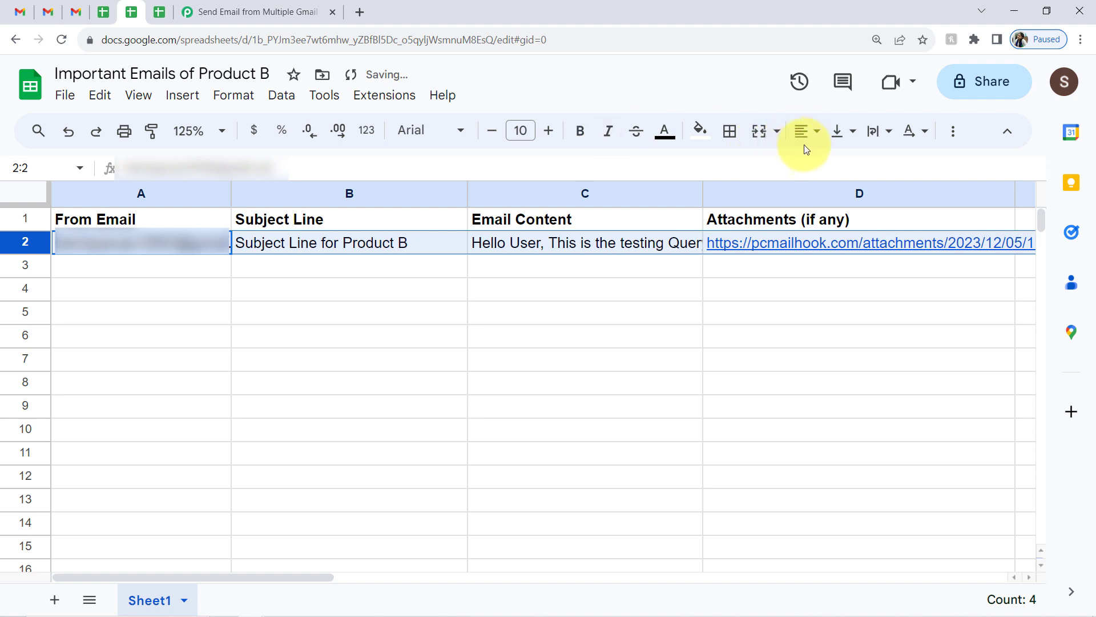
{"action": "left_click", "coordinate": [804, 132]}
{"action": "left_click", "coordinate": [808, 166]}
- Wrap the text in row 2 and align it vertically to the middle
{"action": "left_click", "coordinate": [874, 133]}
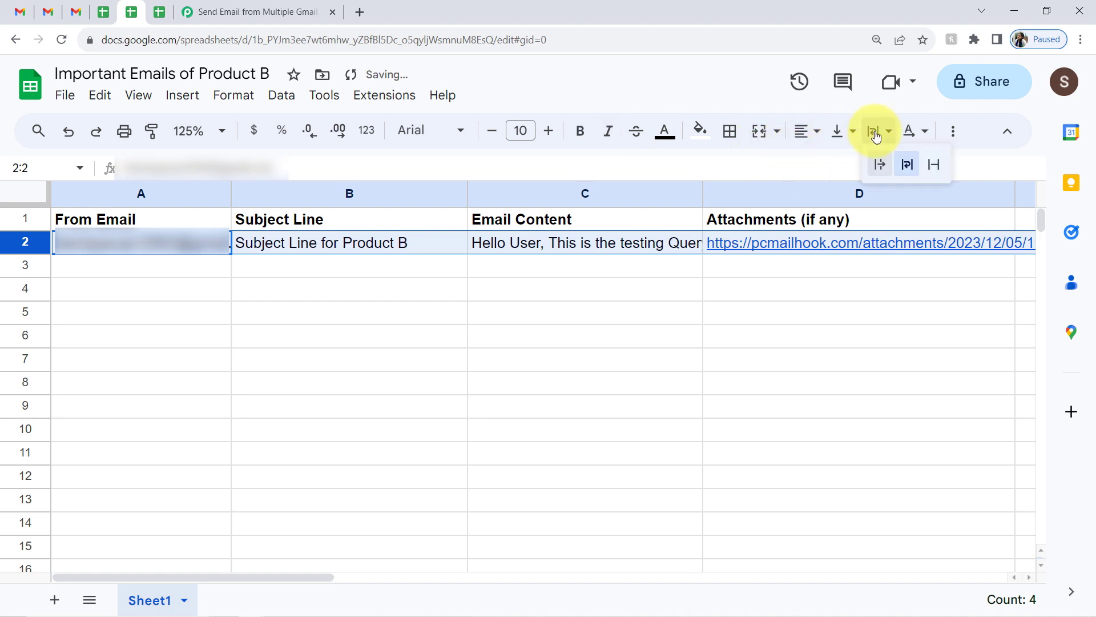
{"action": "left_click", "coordinate": [908, 166]}
{"action": "left_click", "coordinate": [838, 132]}
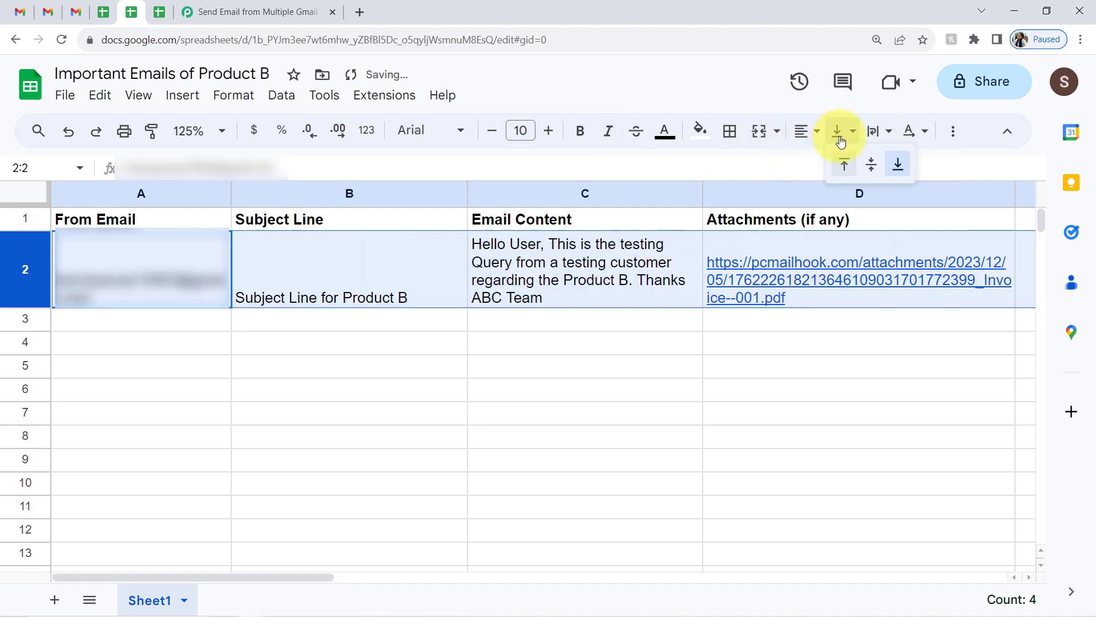
{"action": "left_click", "coordinate": [872, 171]}
{"action": "left_click", "coordinate": [509, 393]}
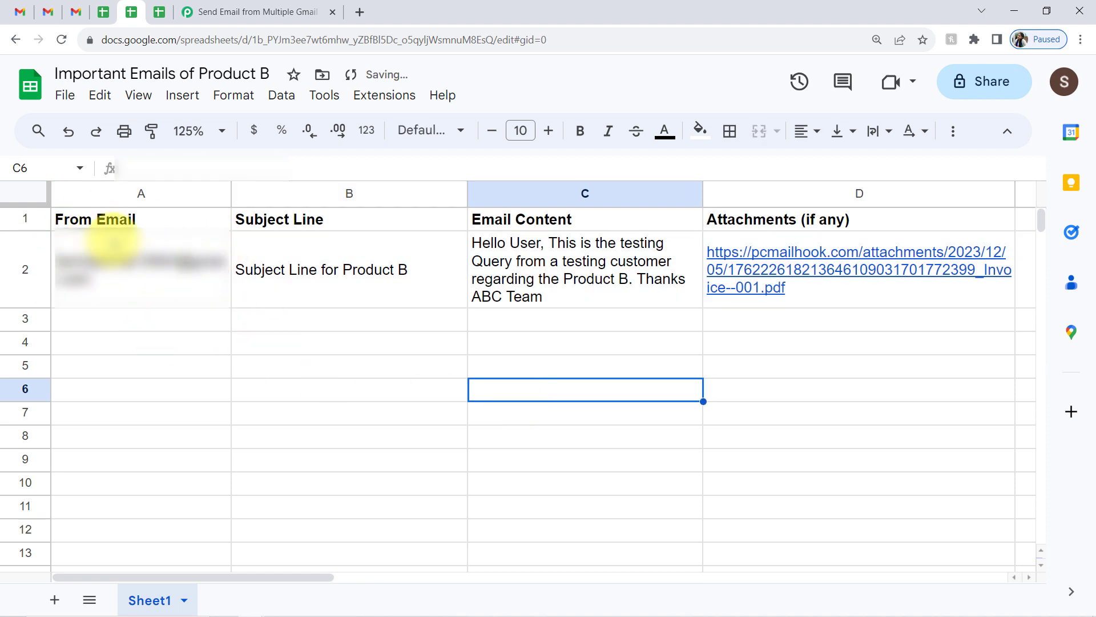
- Check the Product B row's subject line, email content and attachment link in the spreadsheet
{"action": "left_click", "coordinate": [366, 257]}
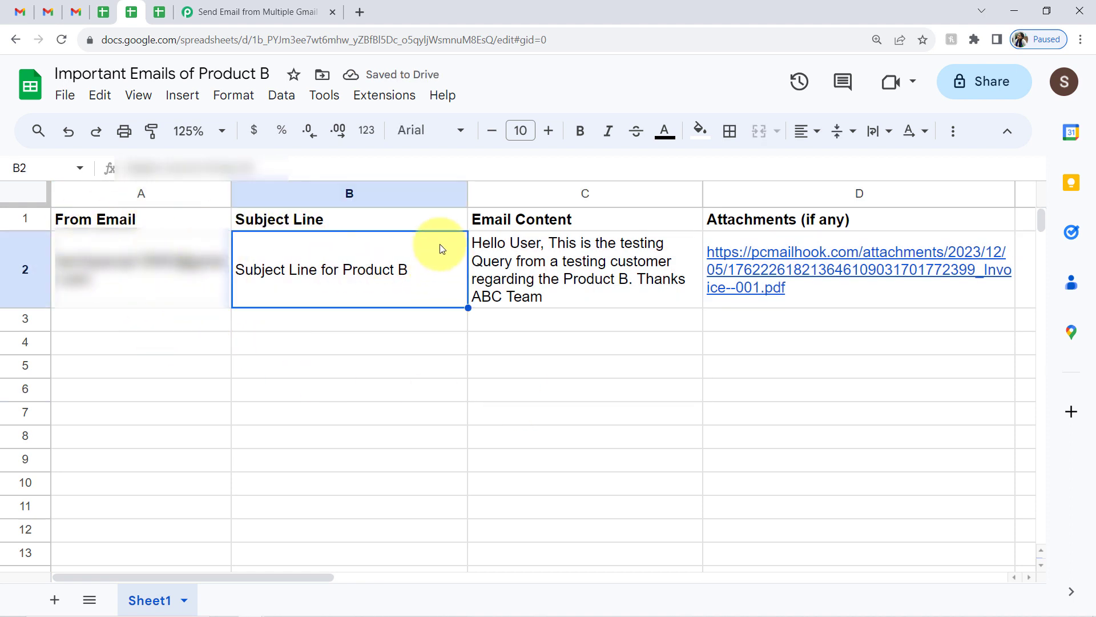
{"action": "left_click", "coordinate": [234, 61]}
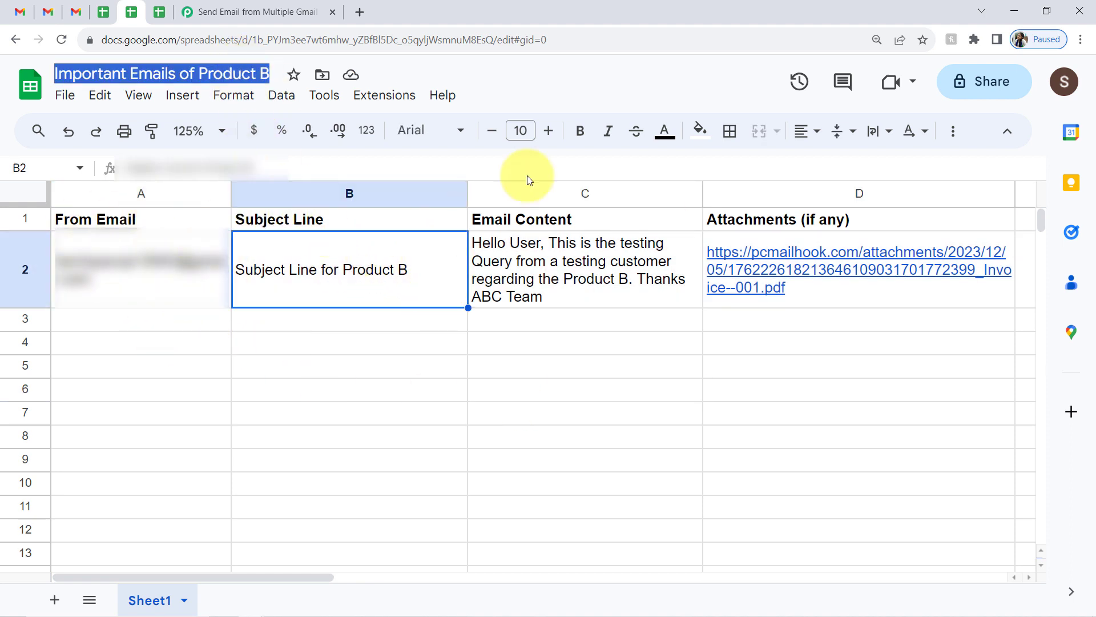
{"action": "left_click", "coordinate": [559, 298]}
{"action": "left_click", "coordinate": [758, 241]}
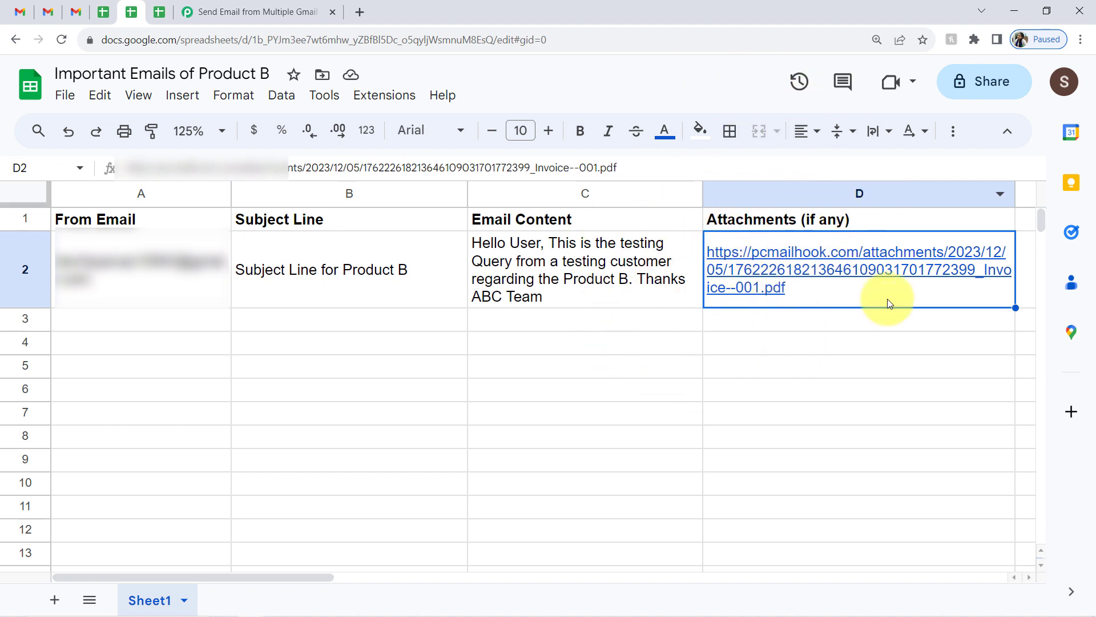
{"action": "left_click", "coordinate": [840, 295]}
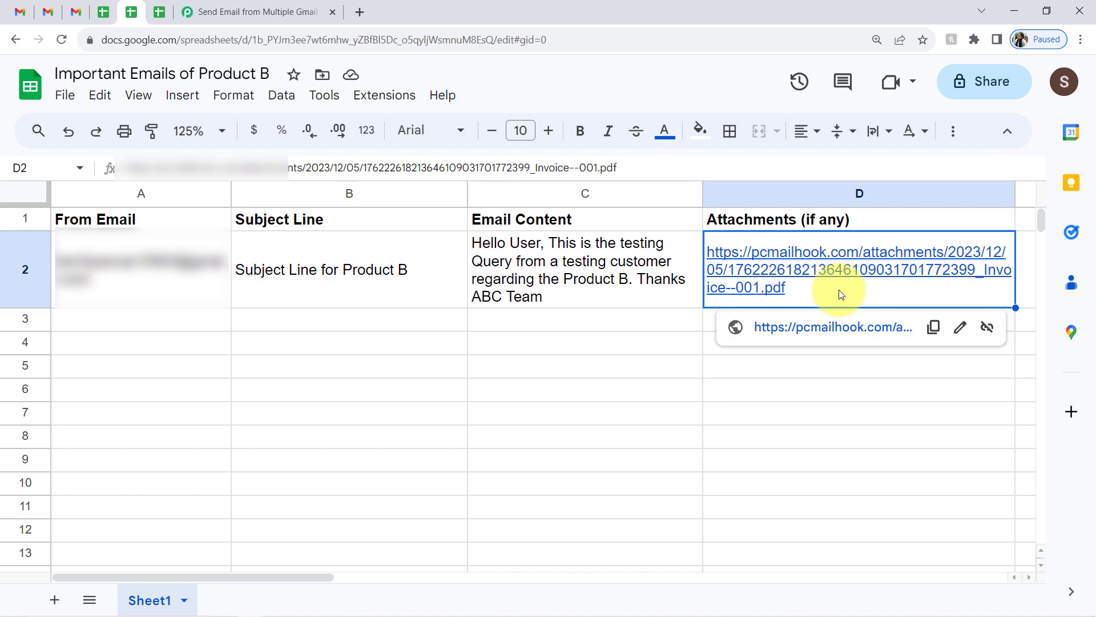
{"action": "left_click", "coordinate": [303, 349]}
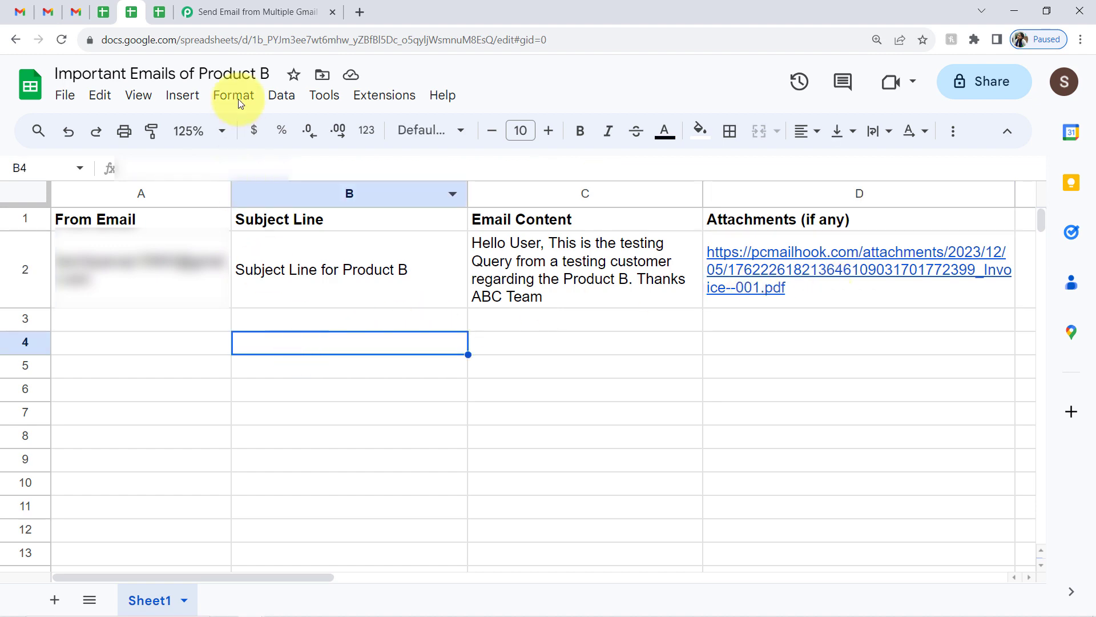
- Return to Pabbly Connect, close the Product B route and expand the Email Parser trigger step
{"action": "left_click", "coordinate": [282, 11]}
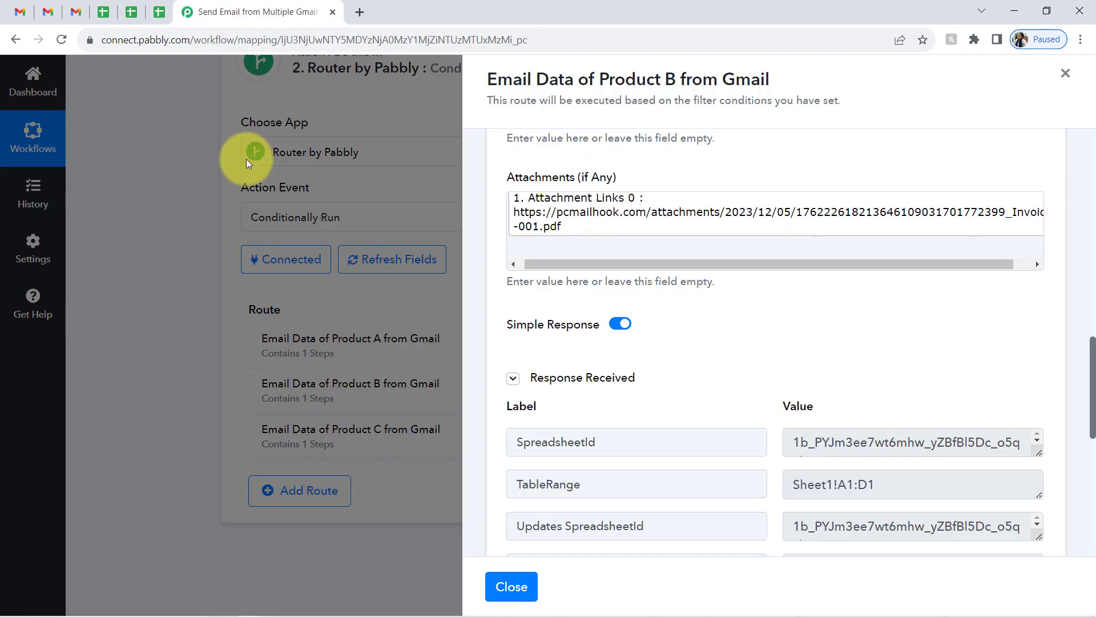
{"action": "left_click", "coordinate": [1065, 74]}
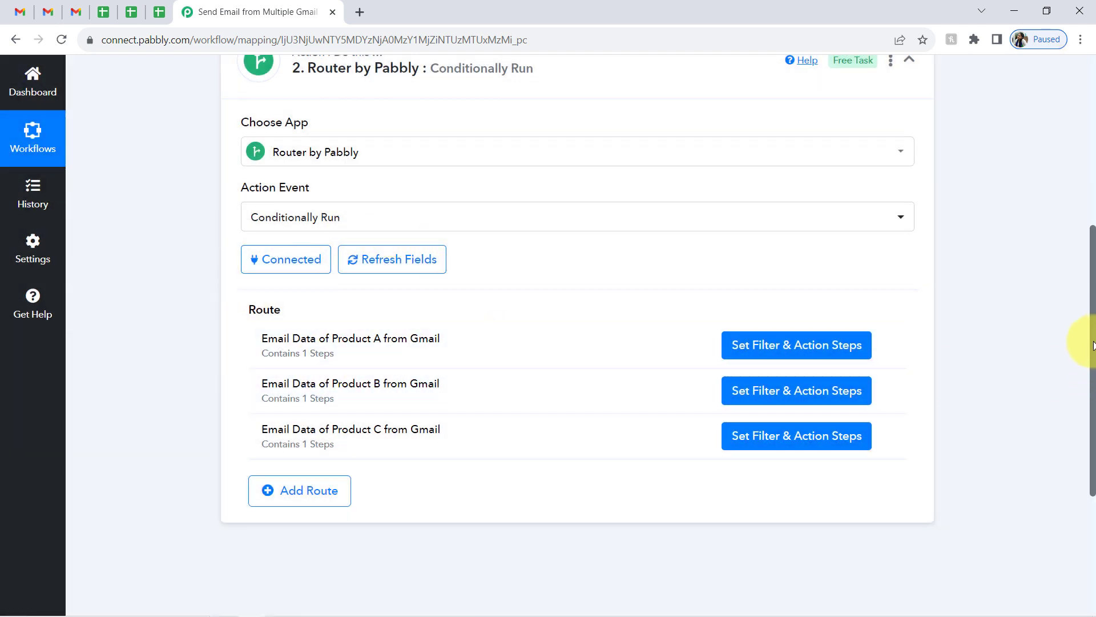
{"action": "left_click_drag", "start_coordinate": [1092, 342], "coordinate": [697, 213]}
{"action": "left_click", "coordinate": [412, 187]}
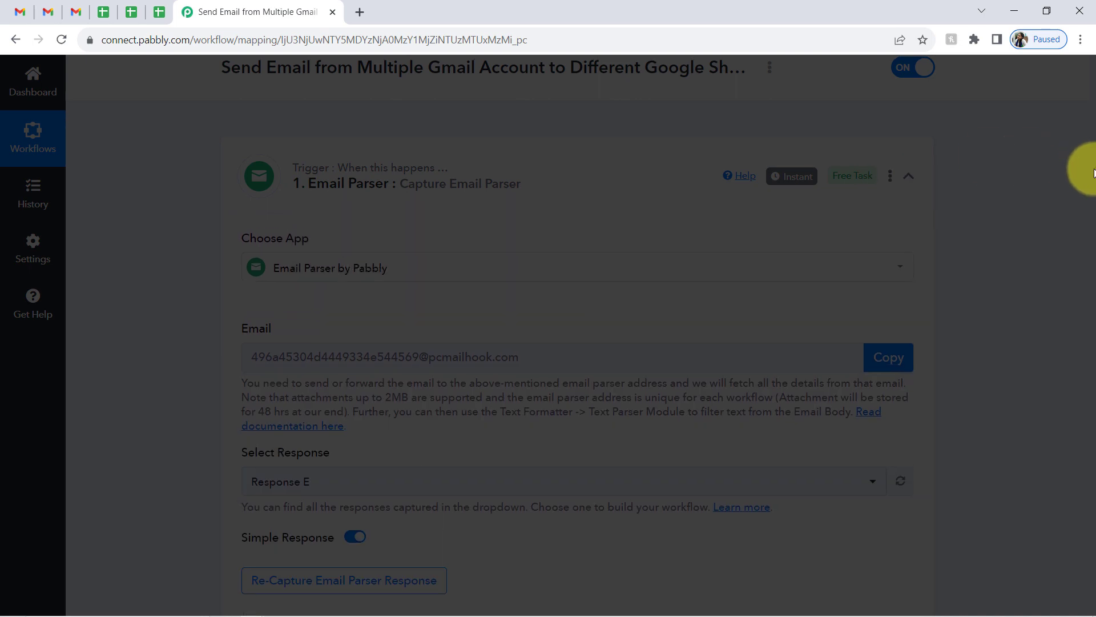
{"action": "scroll", "coordinate": [1090, 171], "scroll_direction": "up", "scroll_amount": 2}
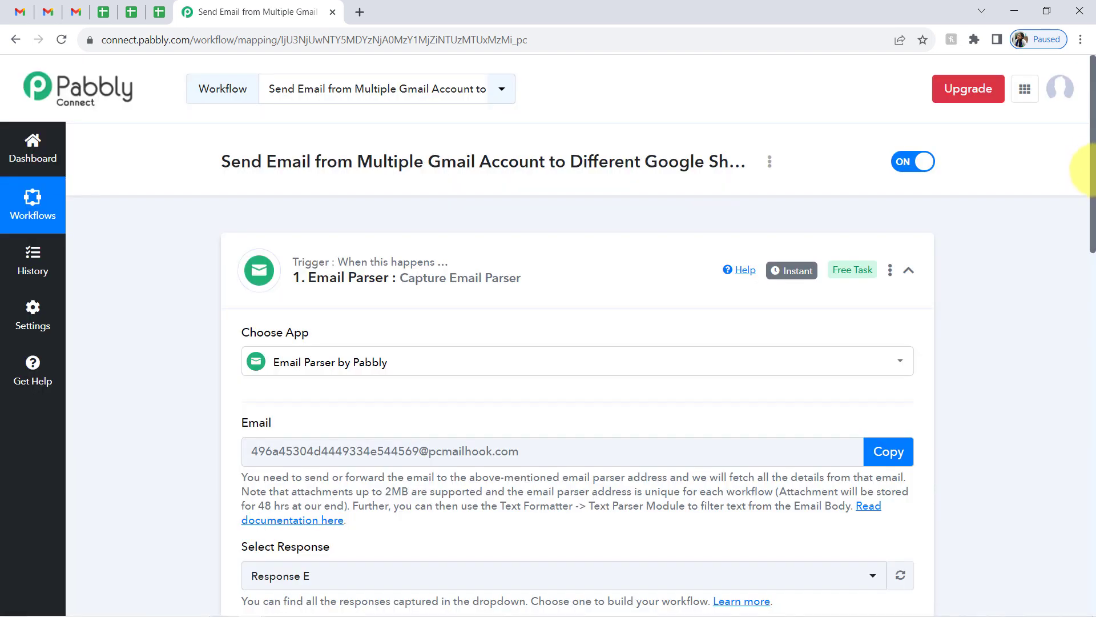
{"action": "left_click_drag", "start_coordinate": [1088, 169], "coordinate": [1079, 203]}
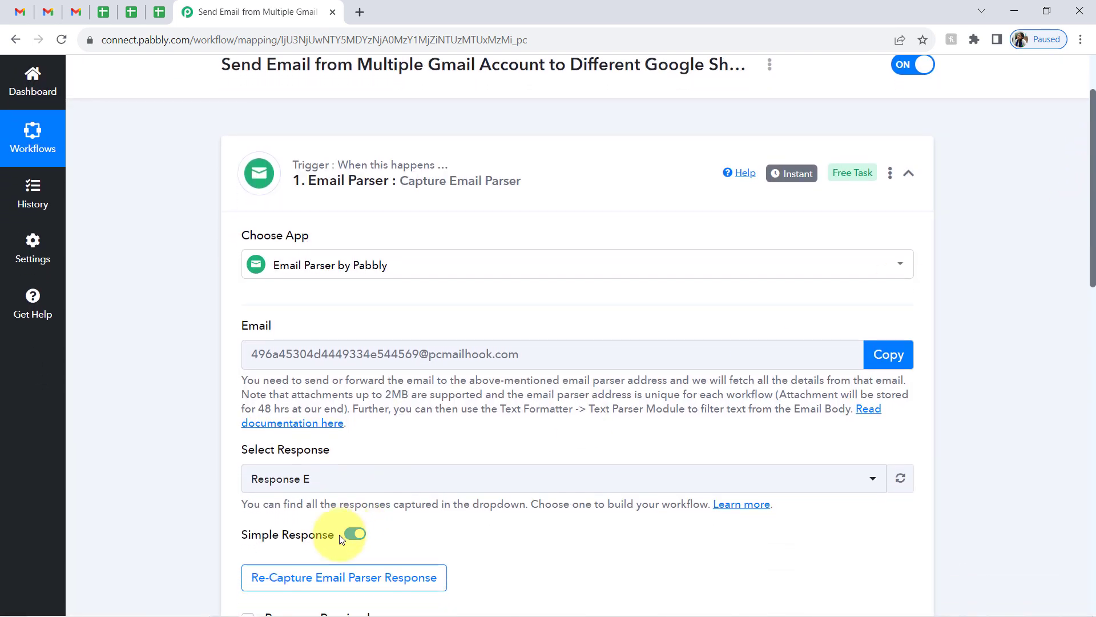
- Start re-capturing the Email Parser response and copy the parser's email address
{"action": "left_click", "coordinate": [320, 576]}
{"action": "left_click", "coordinate": [504, 423]}
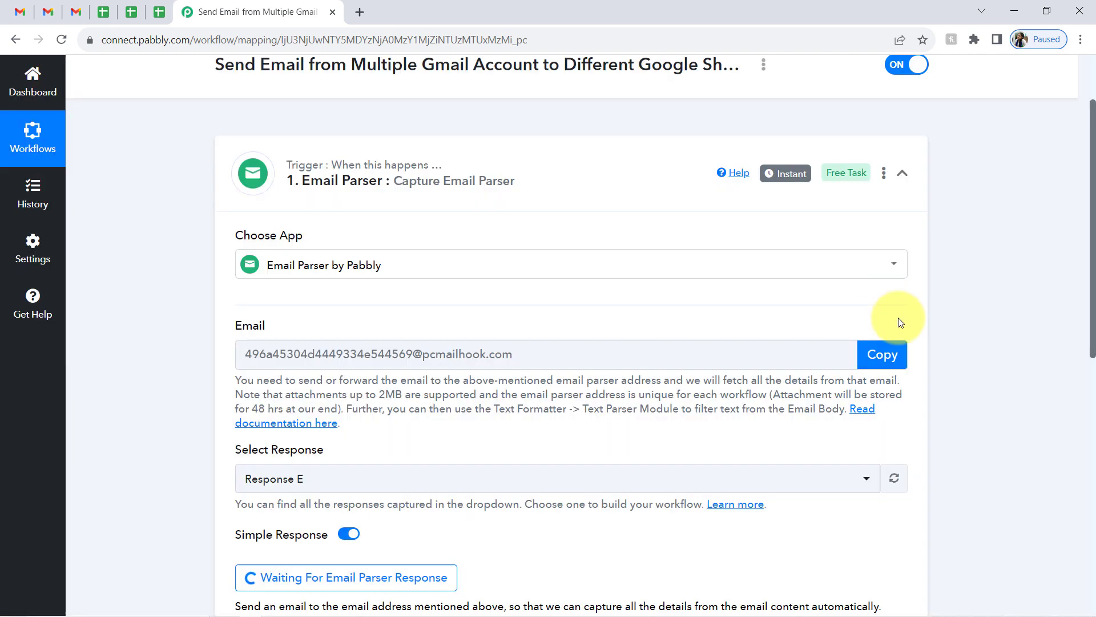
{"action": "left_click", "coordinate": [880, 353]}
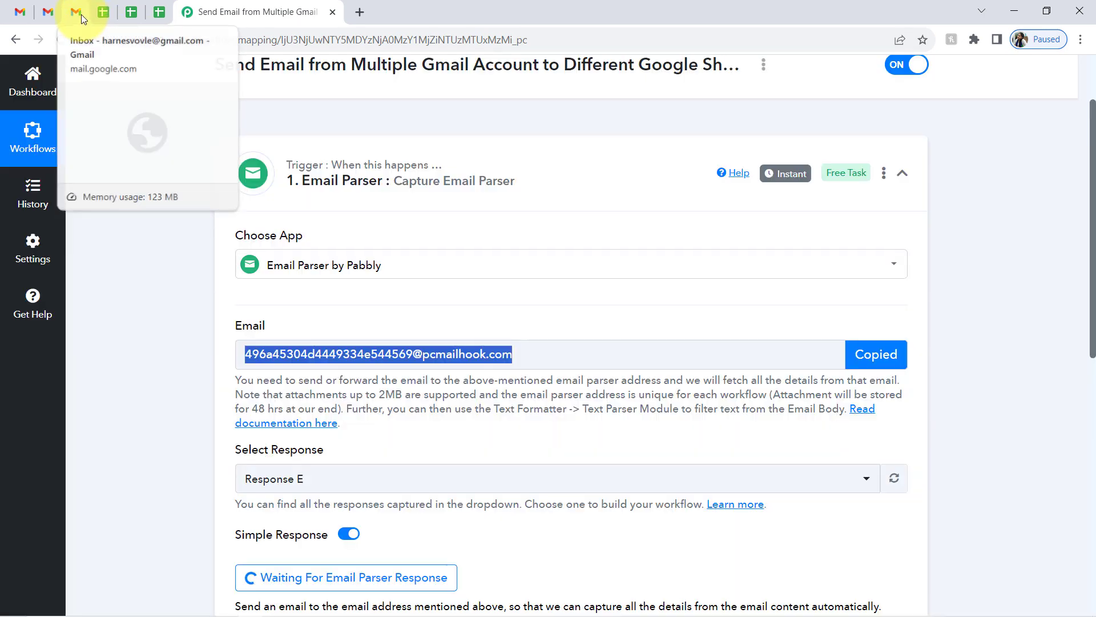
- Switch to the third Gmail account and open its Forwarding and POP/IMAP settings
{"action": "left_click", "coordinate": [76, 12]}
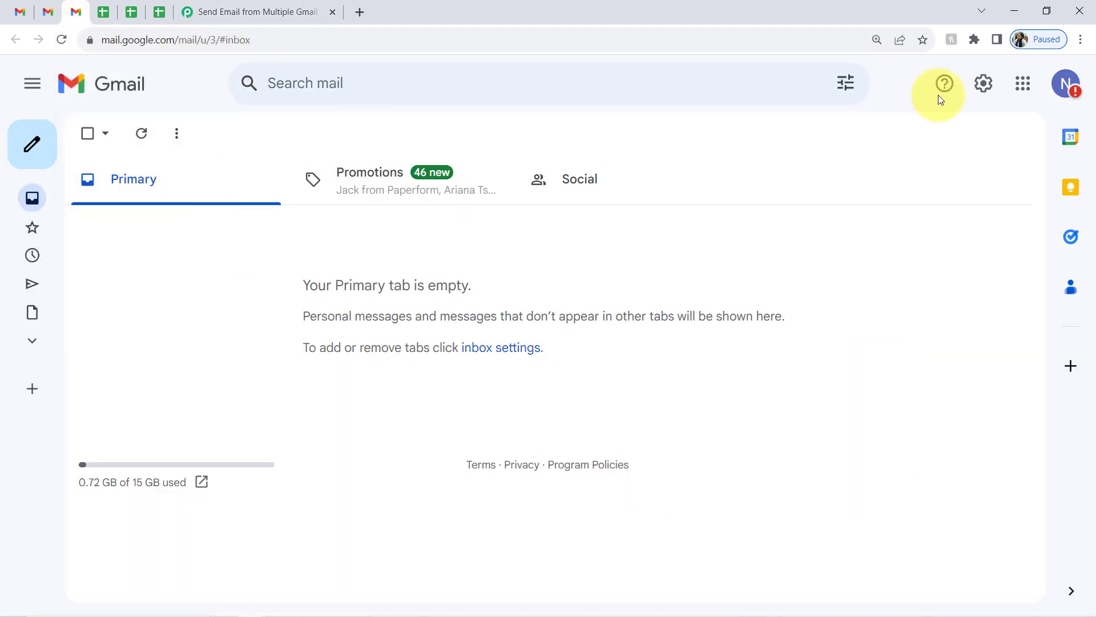
{"action": "left_click", "coordinate": [983, 81]}
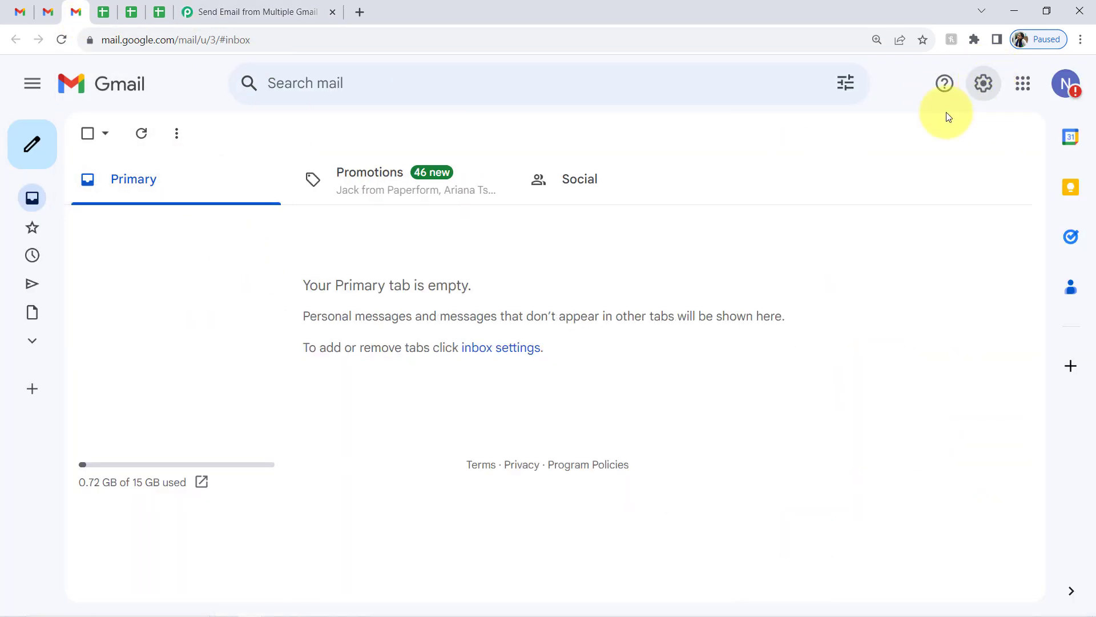
{"action": "left_click", "coordinate": [980, 84]}
{"action": "left_click", "coordinate": [923, 178]}
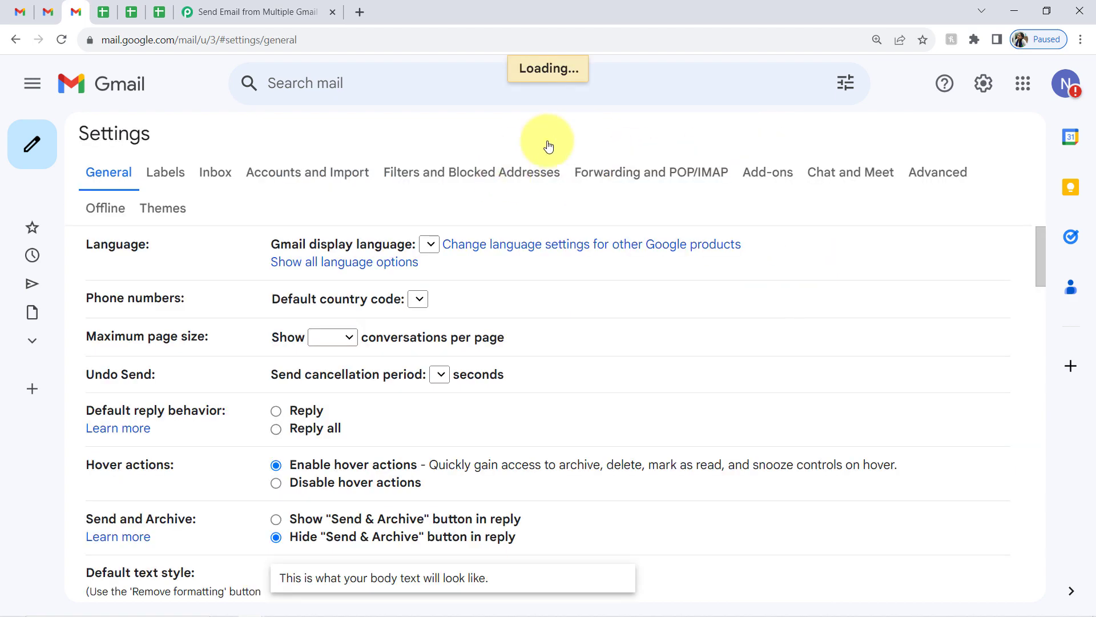
{"action": "left_click", "coordinate": [643, 178]}
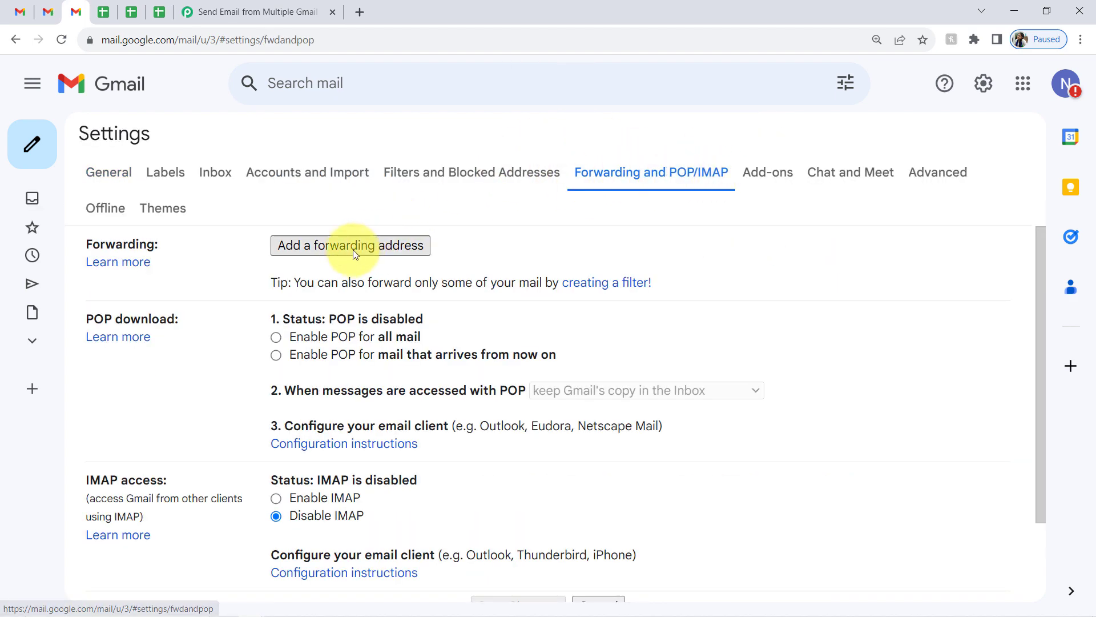
- Add the copied parser email address as a forwarding address in the third Gmail account and proceed with the confirmation
{"action": "left_click", "coordinate": [314, 245]}
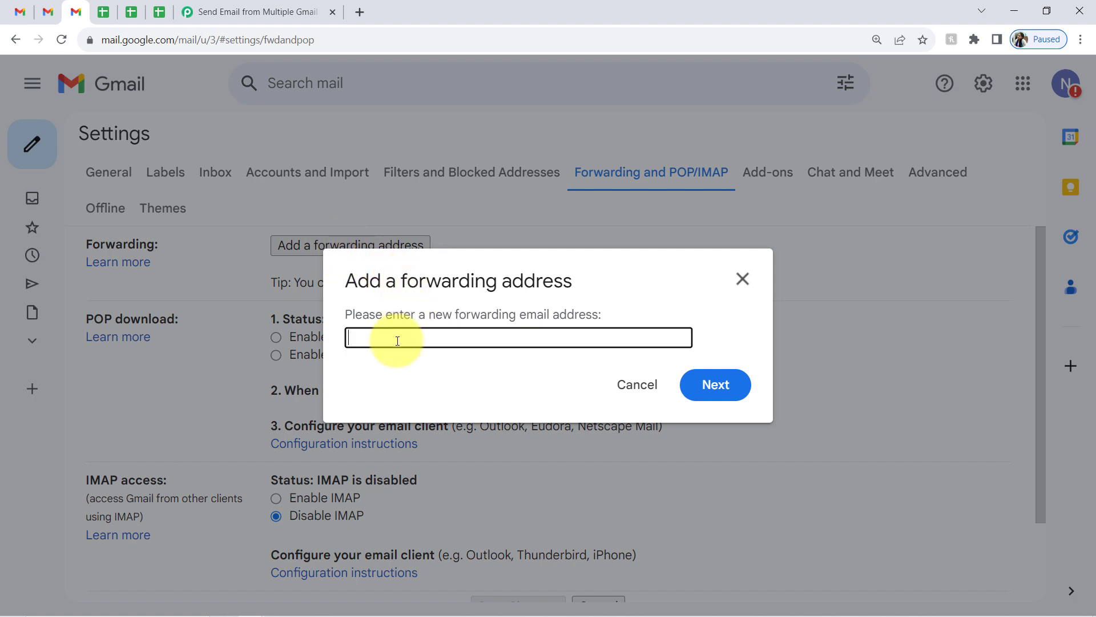
{"action": "key", "text": "ctrl+v"}
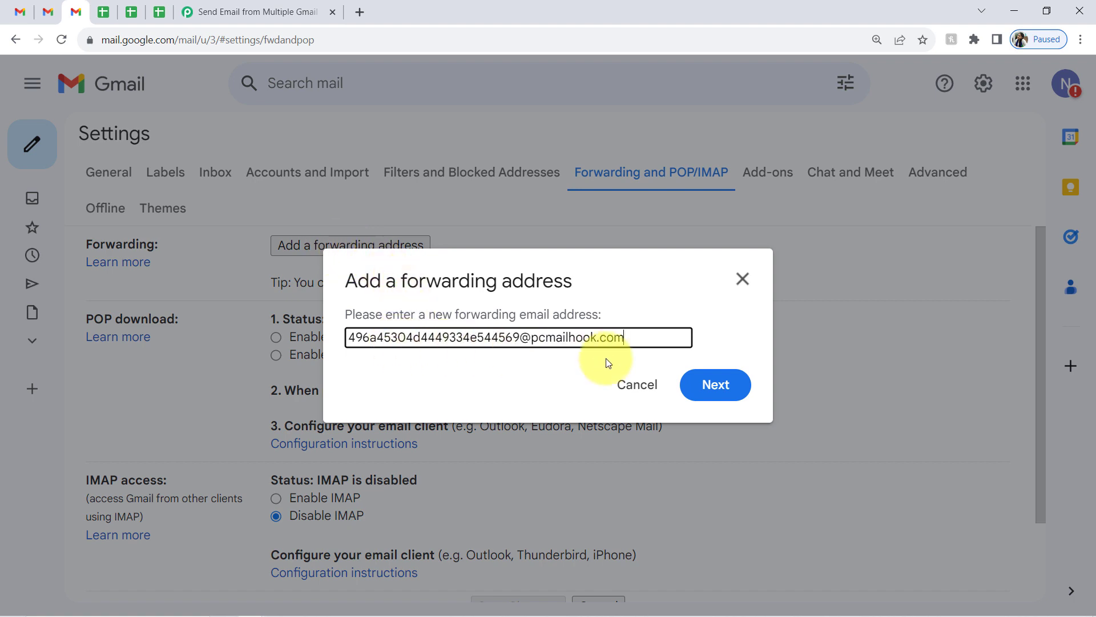
{"action": "left_click", "coordinate": [716, 391]}
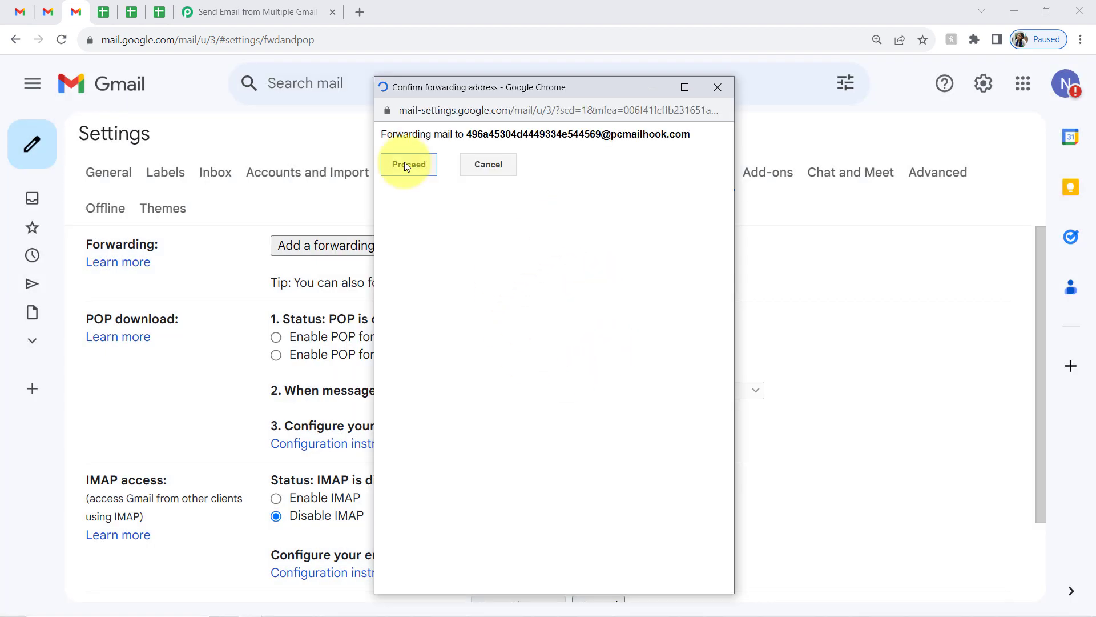
{"action": "left_click", "coordinate": [407, 165]}
{"action": "left_click_drag", "start_coordinate": [357, 318], "coordinate": [497, 334]}
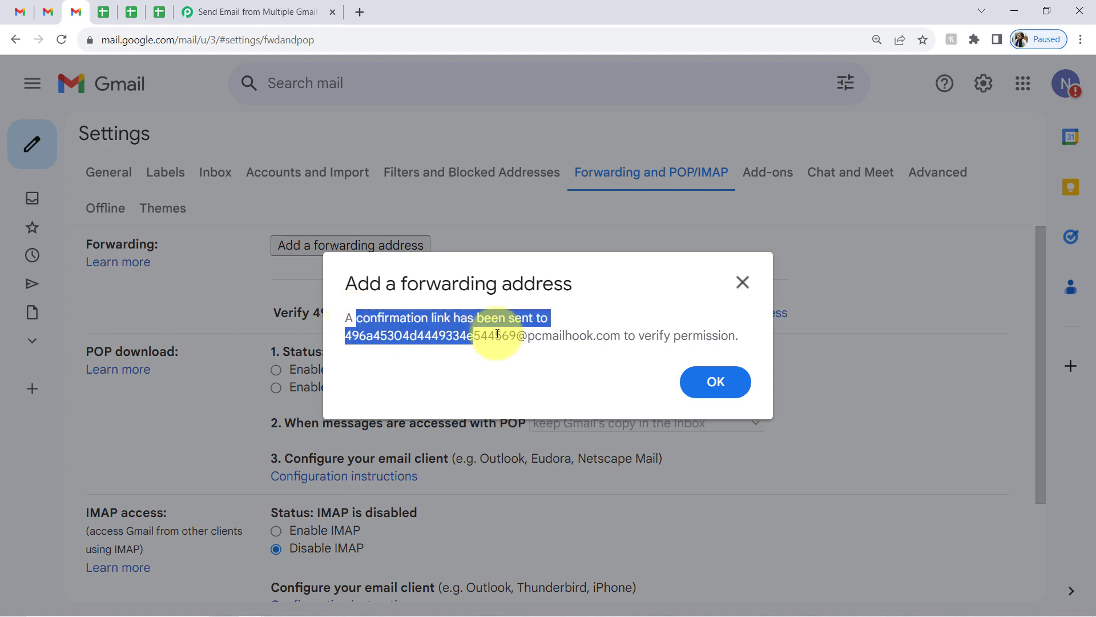
- Dismiss the forwarding notice, switch to Pabbly Connect and enlarge the Body Text value in the captured Email Parser response
{"action": "left_click", "coordinate": [711, 382]}
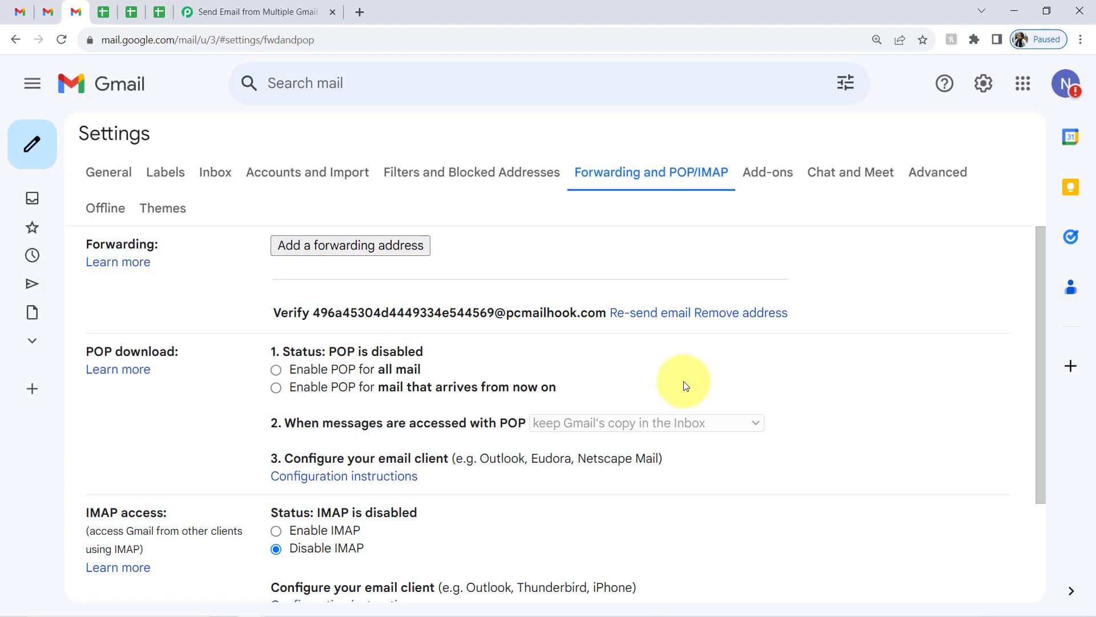
{"action": "left_click", "coordinate": [269, 10]}
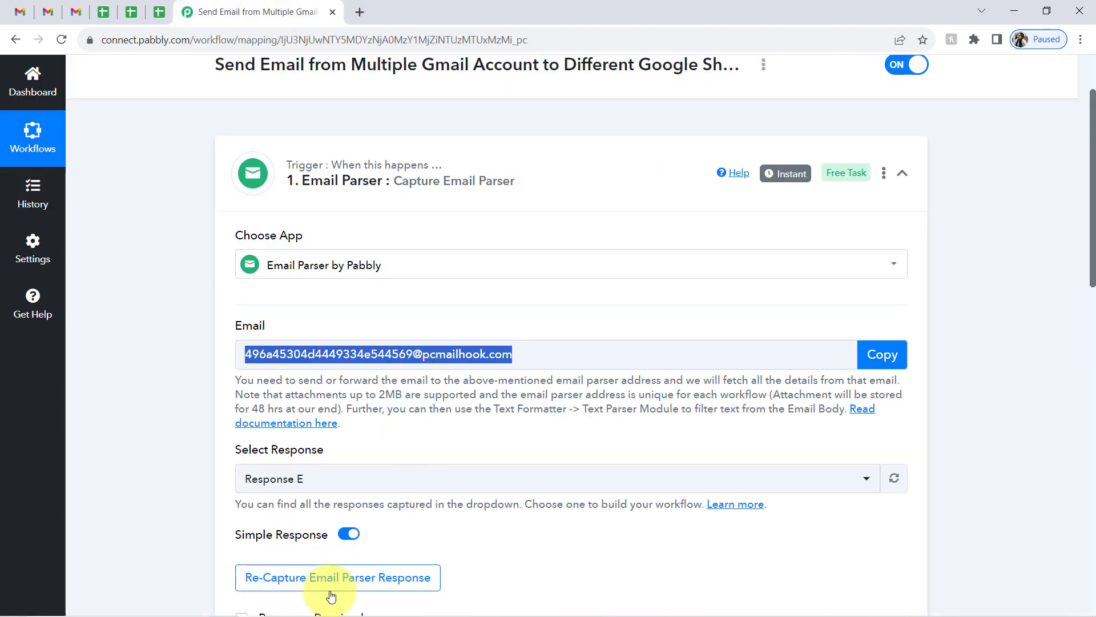
{"action": "left_click_drag", "start_coordinate": [1077, 166], "coordinate": [1077, 519]}
{"action": "scroll", "coordinate": [1076, 502], "scroll_direction": "up", "scroll_amount": 3}
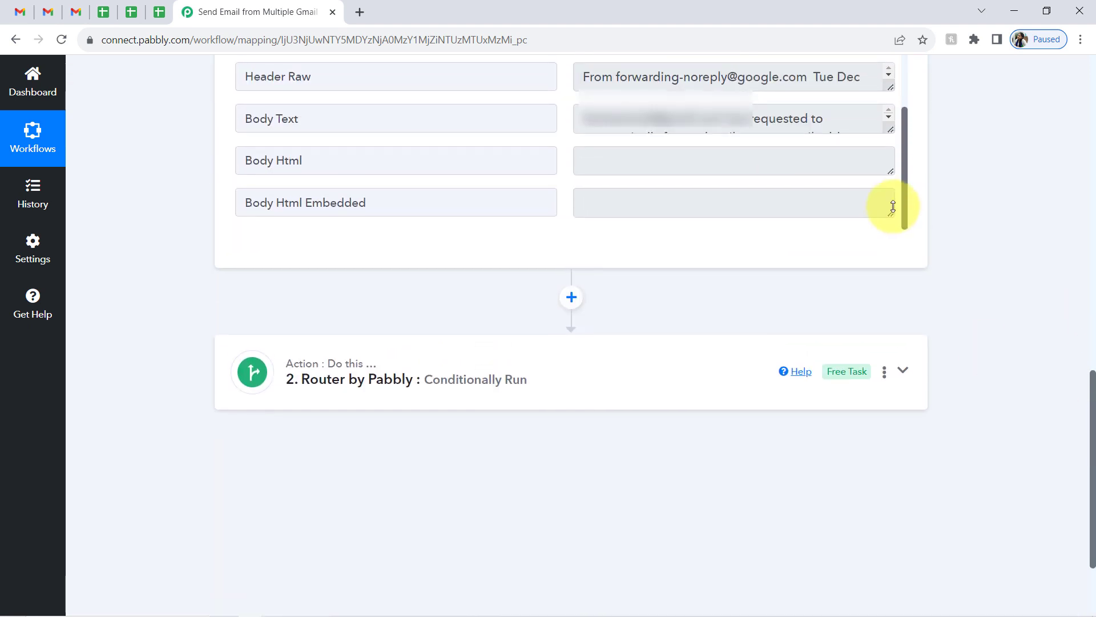
{"action": "left_click_drag", "start_coordinate": [889, 130], "coordinate": [889, 265]}
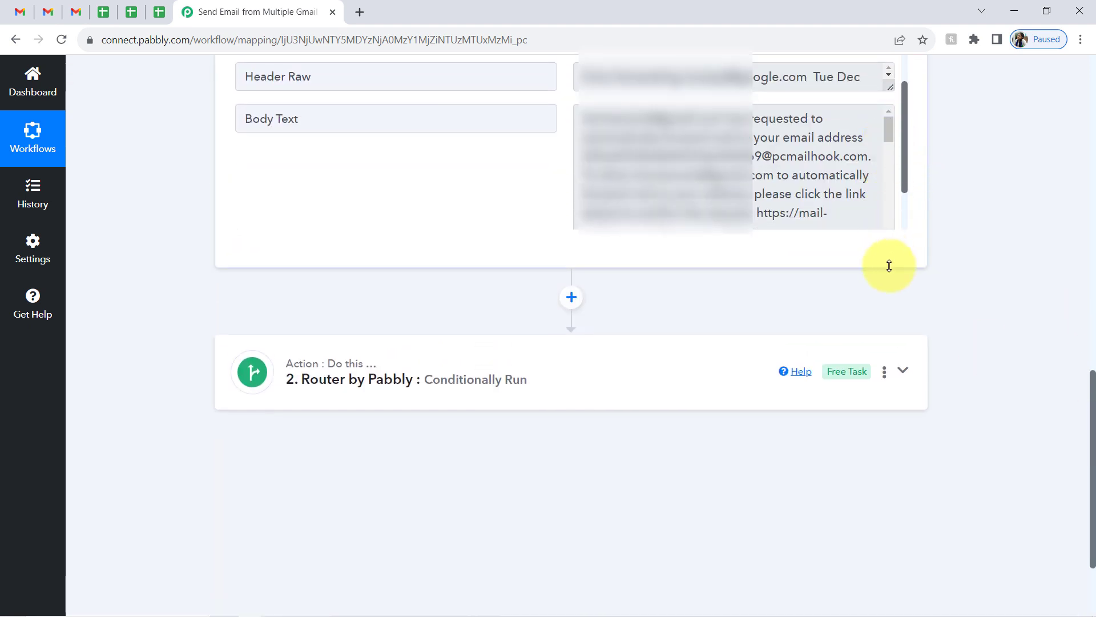
- Select and copy the full forwarding confirmation link from the captured Body Text
{"action": "left_click_drag", "start_coordinate": [891, 130], "coordinate": [887, 151]}
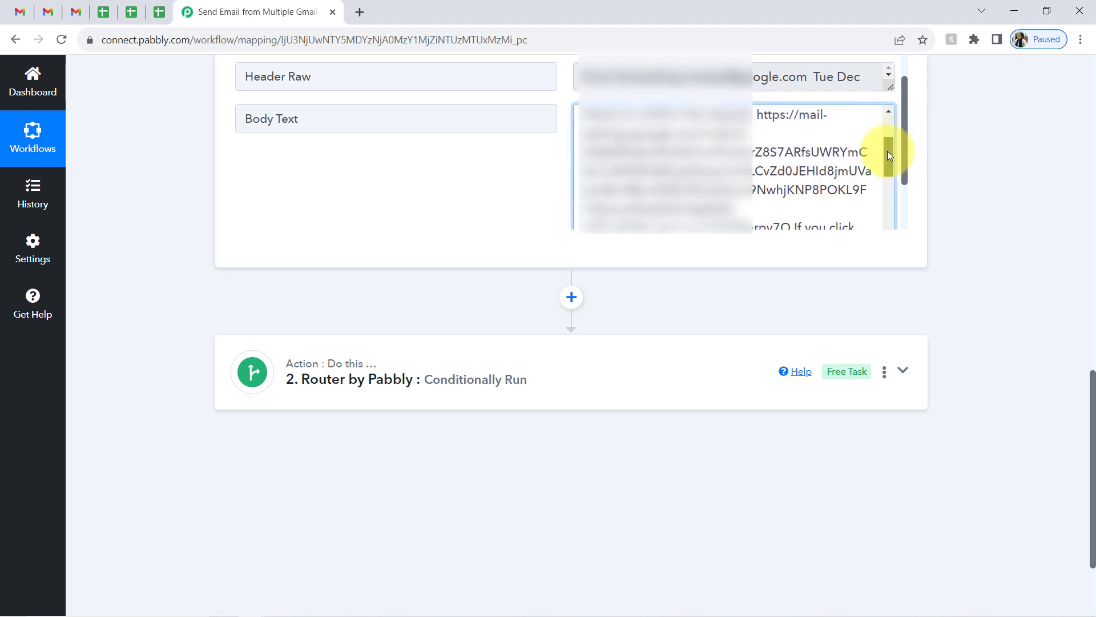
{"action": "left_click_drag", "start_coordinate": [757, 125], "coordinate": [820, 118]}
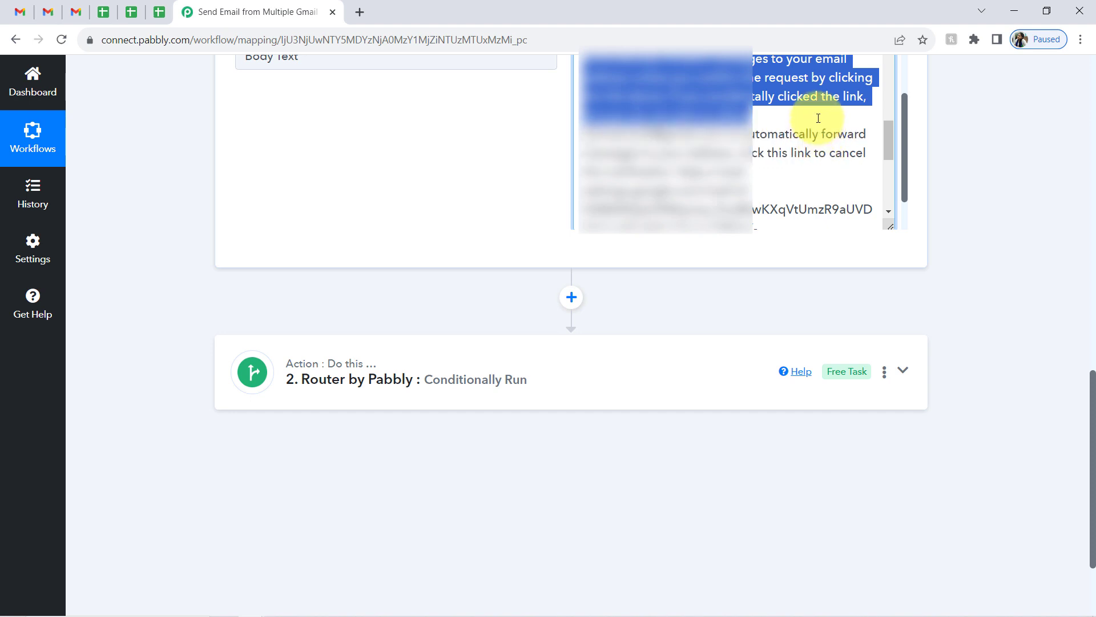
{"action": "left_click_drag", "start_coordinate": [885, 142], "coordinate": [879, 88]}
{"action": "left_click", "coordinate": [766, 92]}
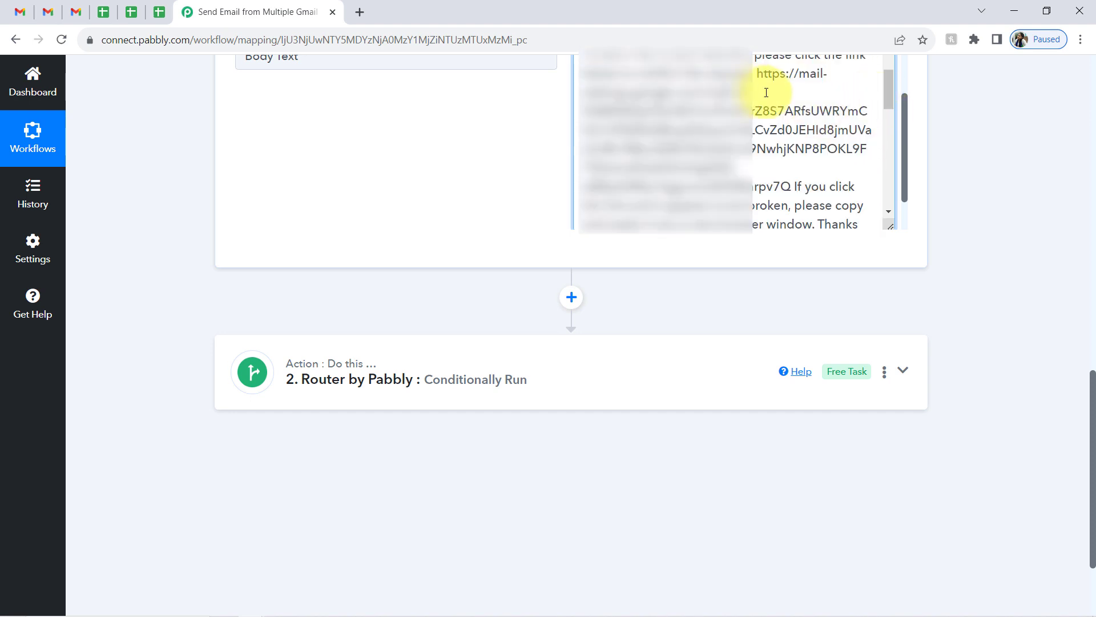
{"action": "left_click_drag", "start_coordinate": [757, 71], "coordinate": [791, 186]}
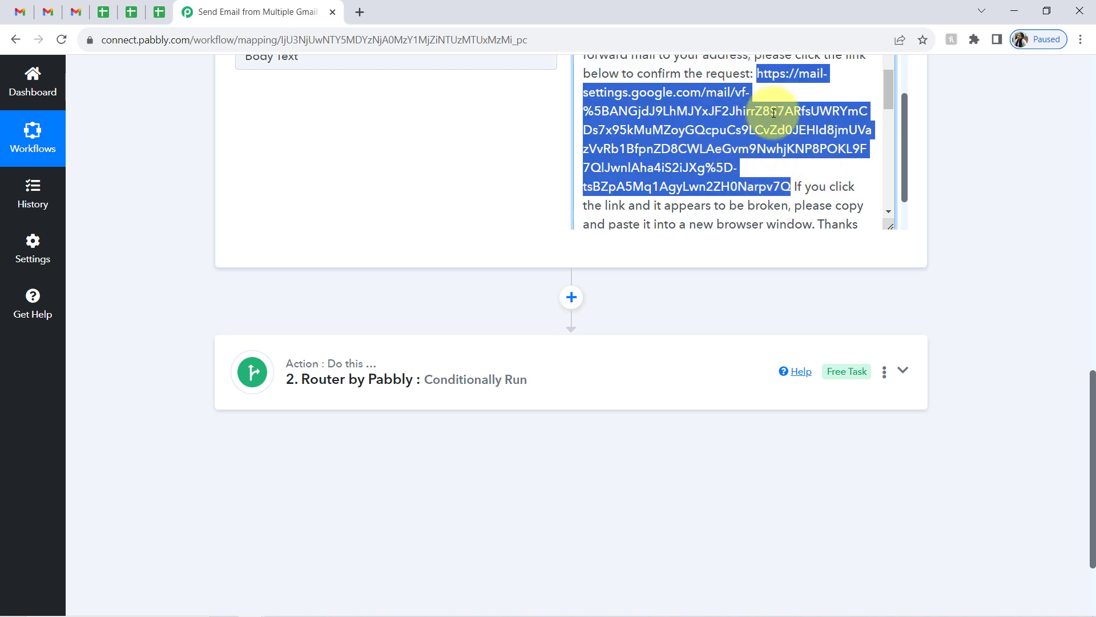
- Open the copied confirmation link in a new browser tab, confirm the mail forwarding and close that tab
{"action": "left_click", "coordinate": [360, 11]}
{"action": "key", "text": "ctrl+v"}
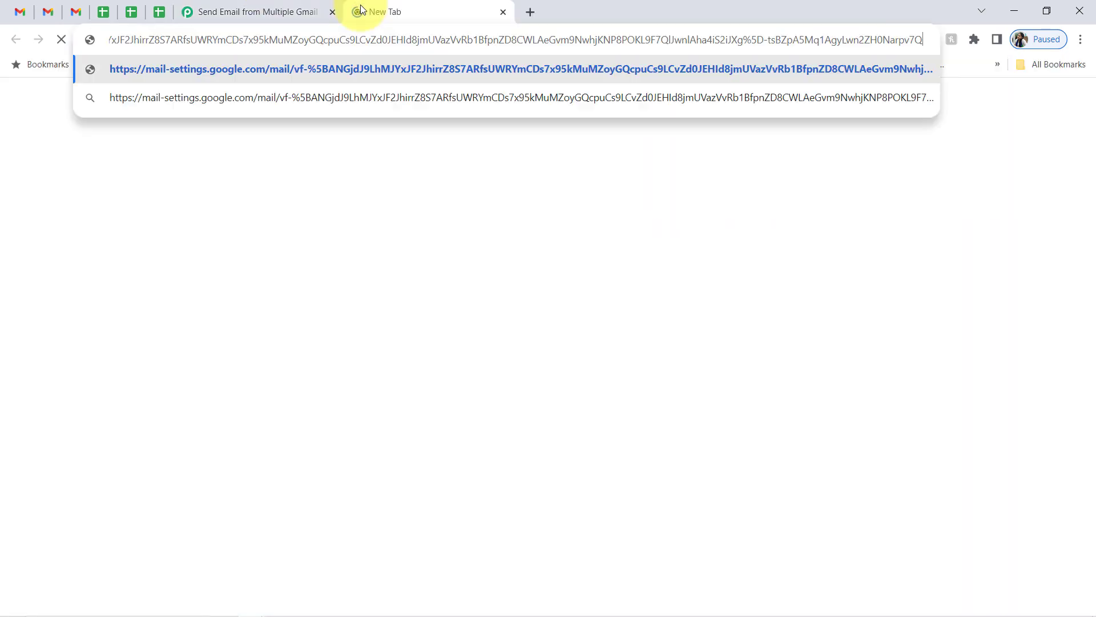
{"action": "key", "text": "Return"}
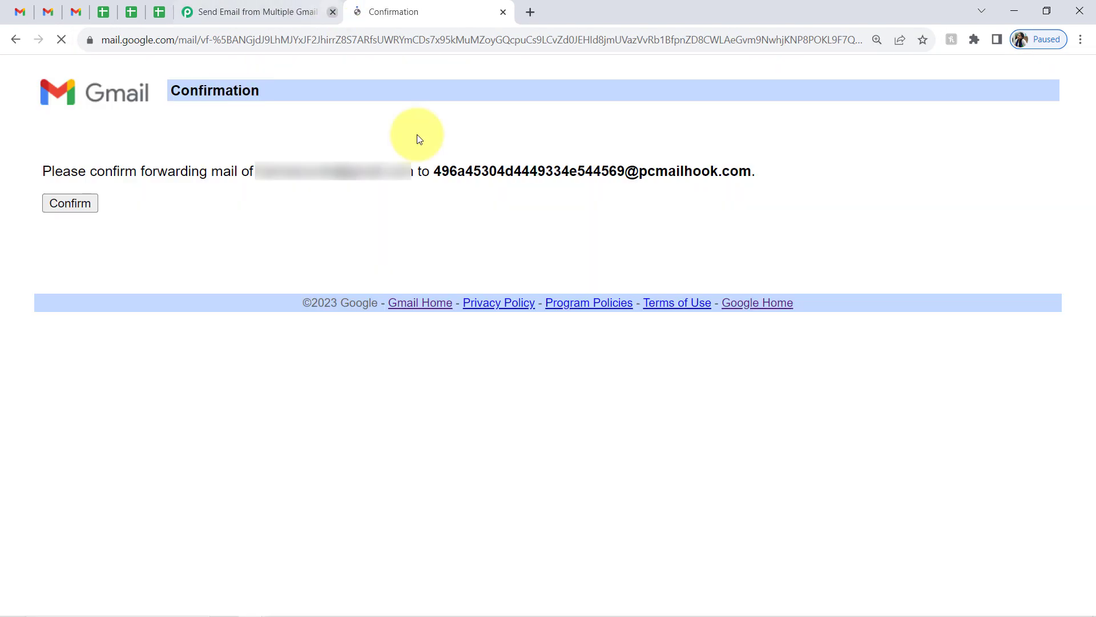
{"action": "left_click", "coordinate": [85, 205]}
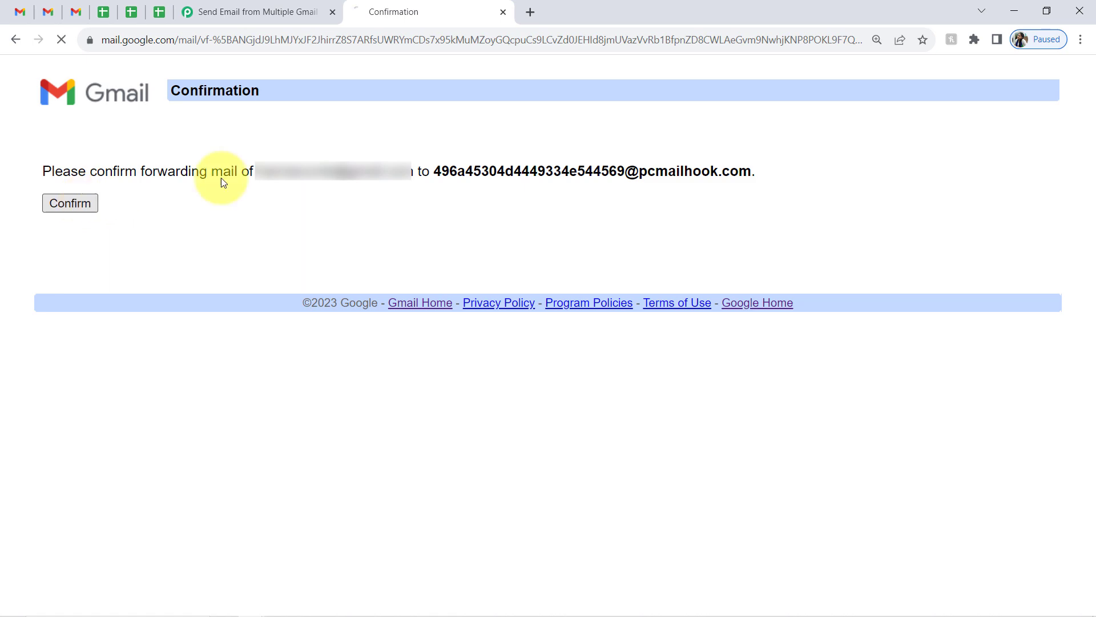
{"action": "left_click", "coordinate": [502, 13]}
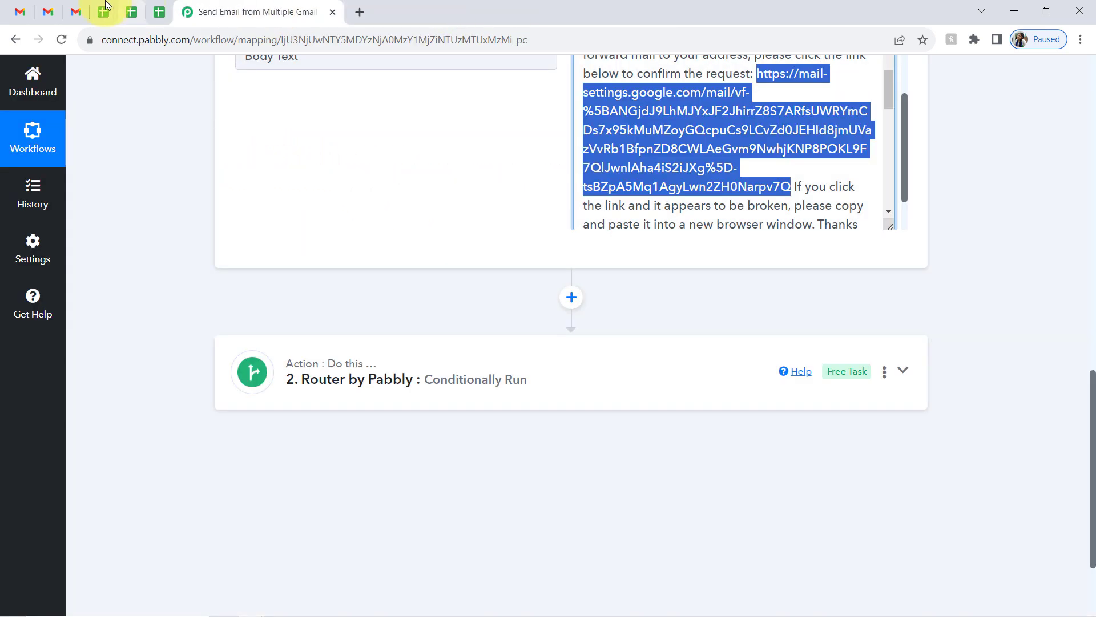
- In the third Gmail account, enable forwarding a copy of incoming mail to the parser address and save the changes
{"action": "left_click", "coordinate": [80, 16]}
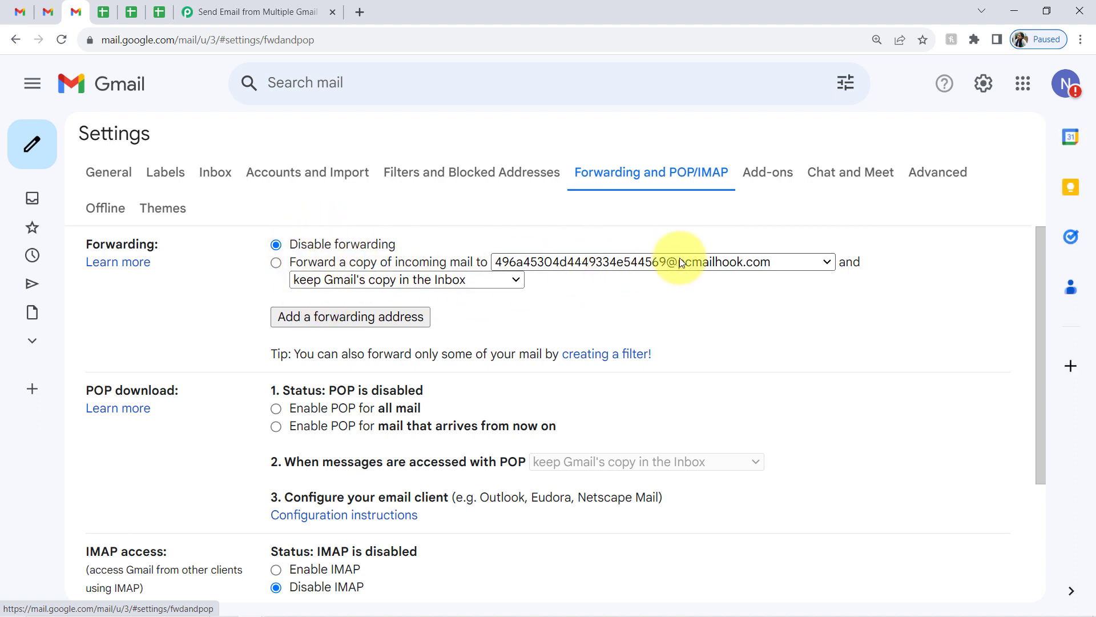
{"action": "left_click", "coordinate": [277, 262]}
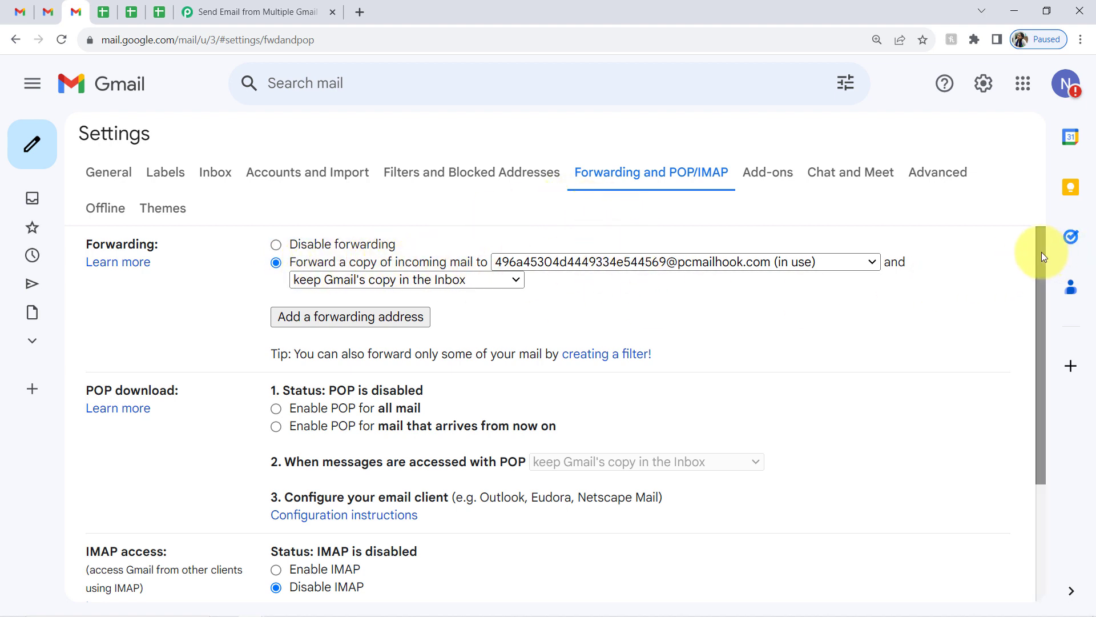
{"action": "left_click_drag", "start_coordinate": [1041, 252], "coordinate": [1010, 487]}
{"action": "left_click", "coordinate": [497, 509]}
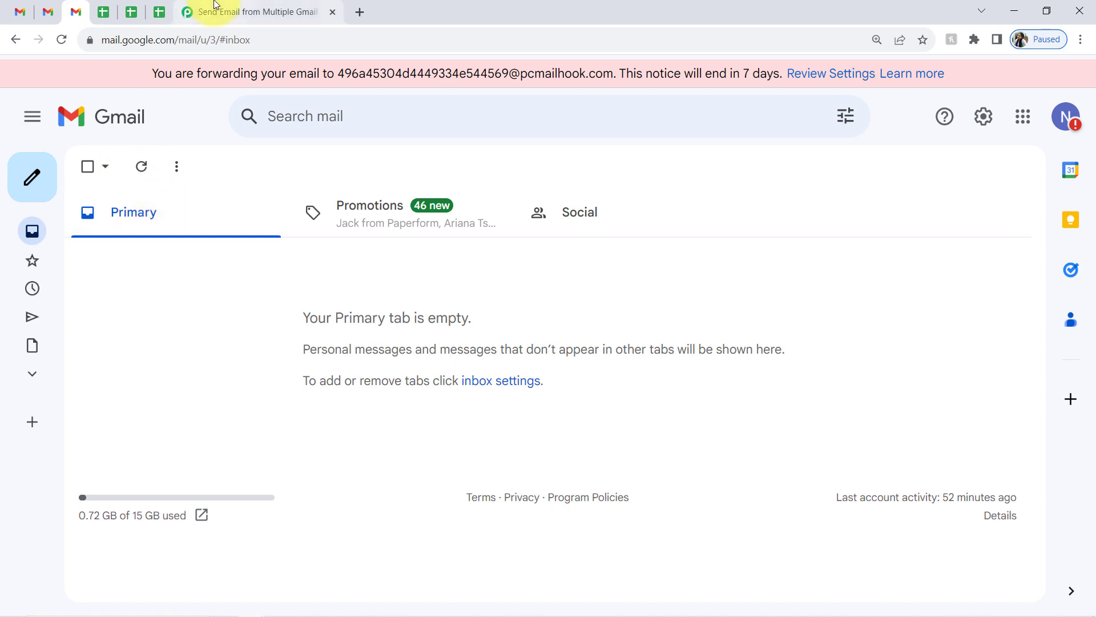
- Return to Pabbly Connect and start re-capturing the Email Parser response
{"action": "left_click", "coordinate": [200, 12]}
{"action": "left_click_drag", "start_coordinate": [1095, 384], "coordinate": [1083, 11]}
{"action": "left_click_drag", "start_coordinate": [1094, 142], "coordinate": [1094, 170]}
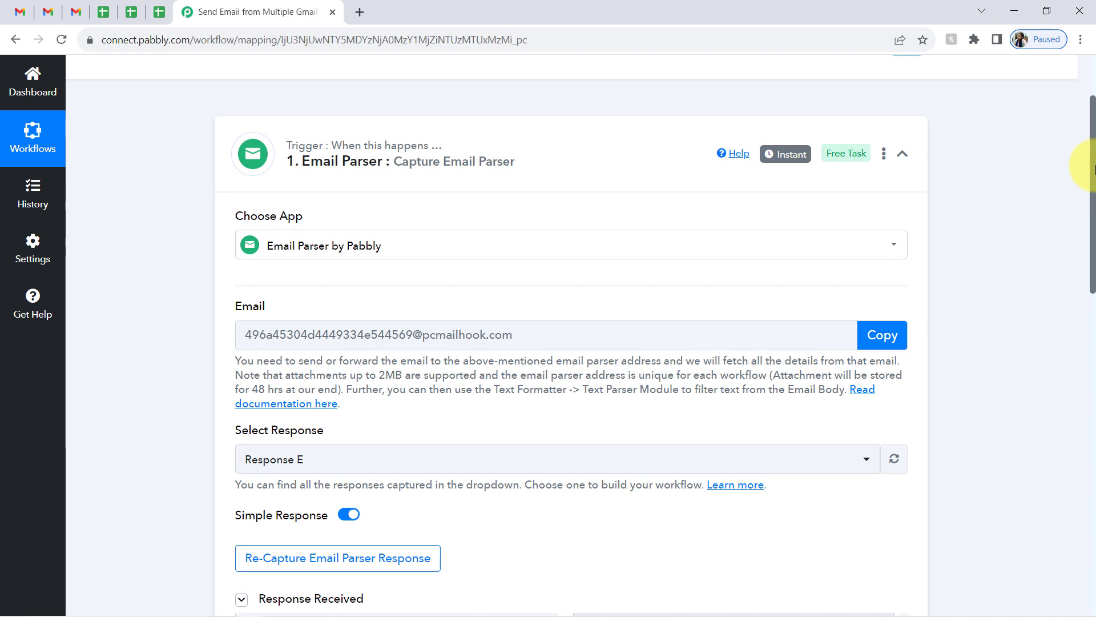
{"action": "left_click", "coordinate": [399, 555]}
{"action": "left_click", "coordinate": [490, 424]}
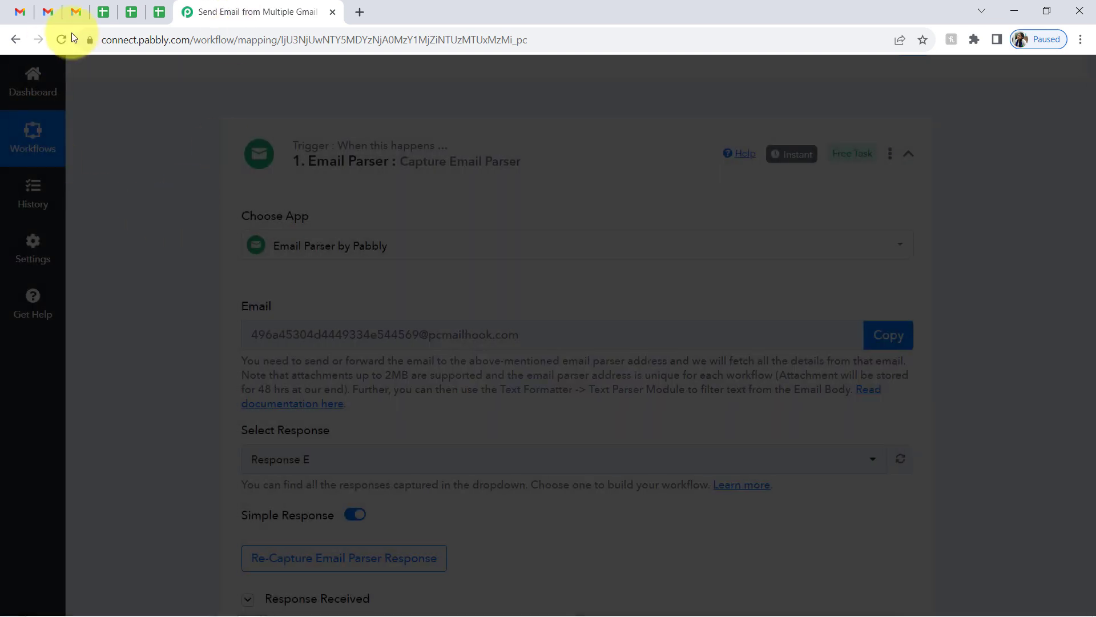
- Check the third Gmail inbox and the Important Emails of Product C spreadsheet
{"action": "left_click", "coordinate": [76, 12]}
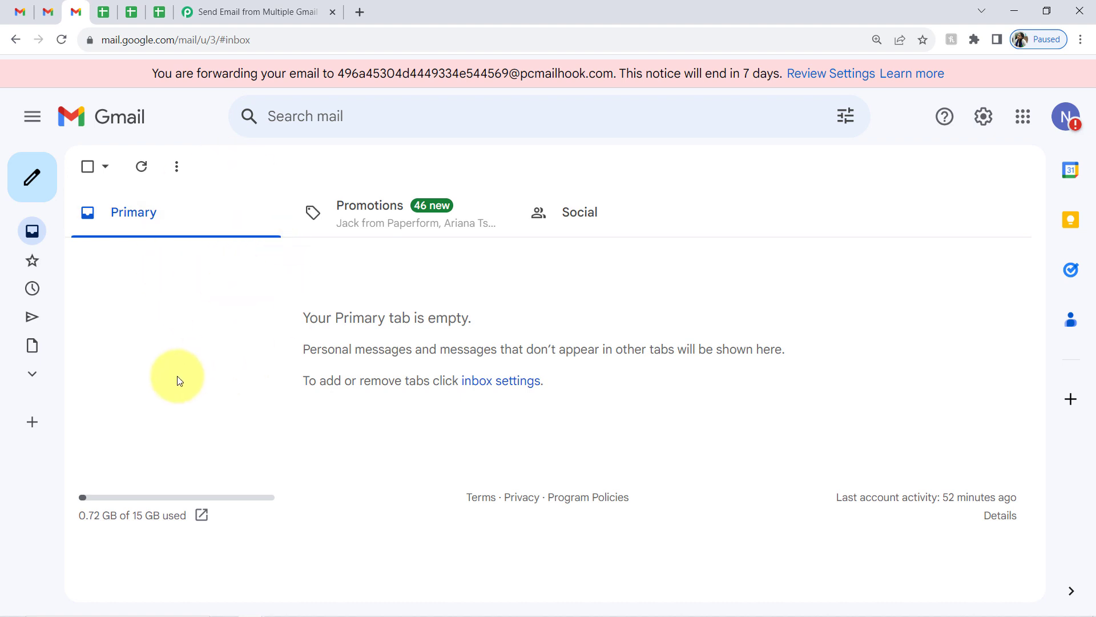
{"action": "left_click", "coordinate": [159, 12]}
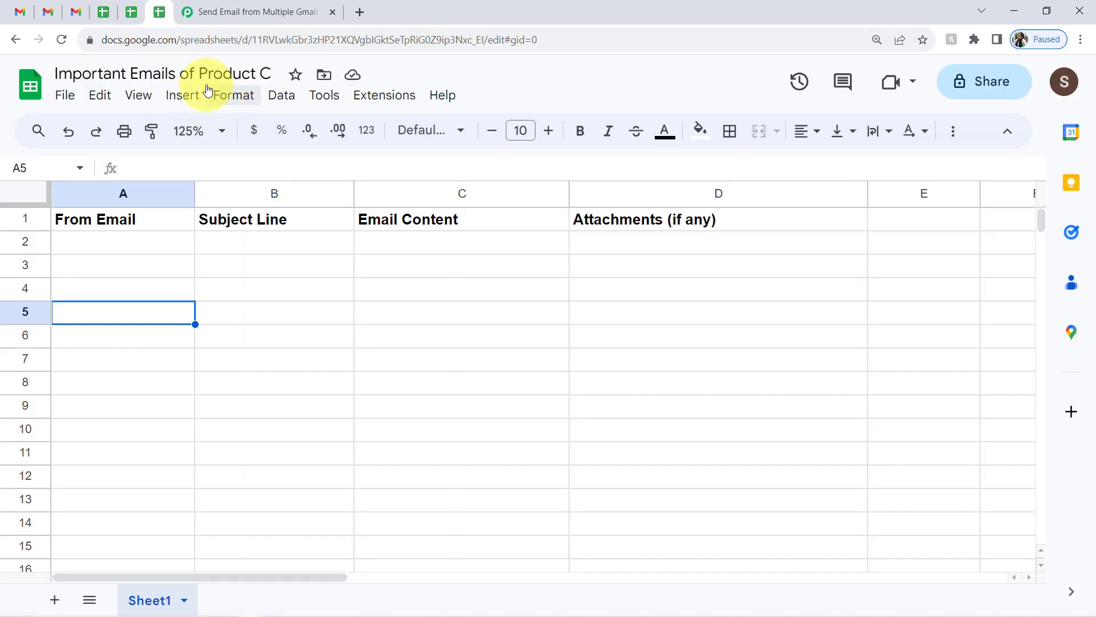
{"action": "left_click", "coordinate": [182, 73]}
- Open the "Subject Line for Product C" email in the third Gmail account, review its subject and body, and return to the inbox
{"action": "left_click", "coordinate": [75, 13]}
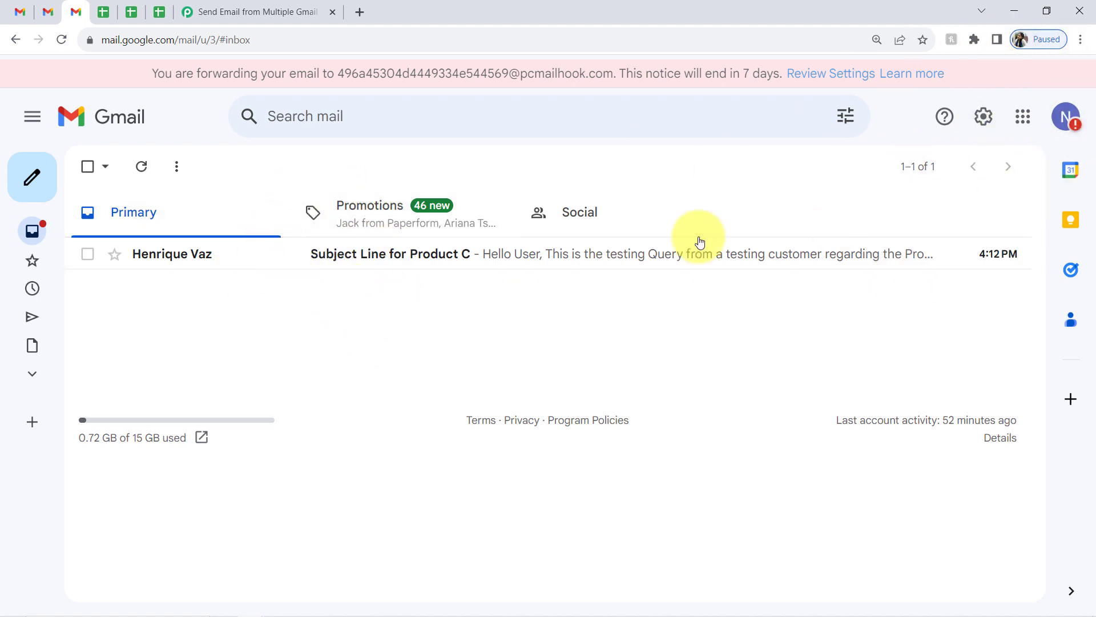
{"action": "left_click", "coordinate": [280, 264]}
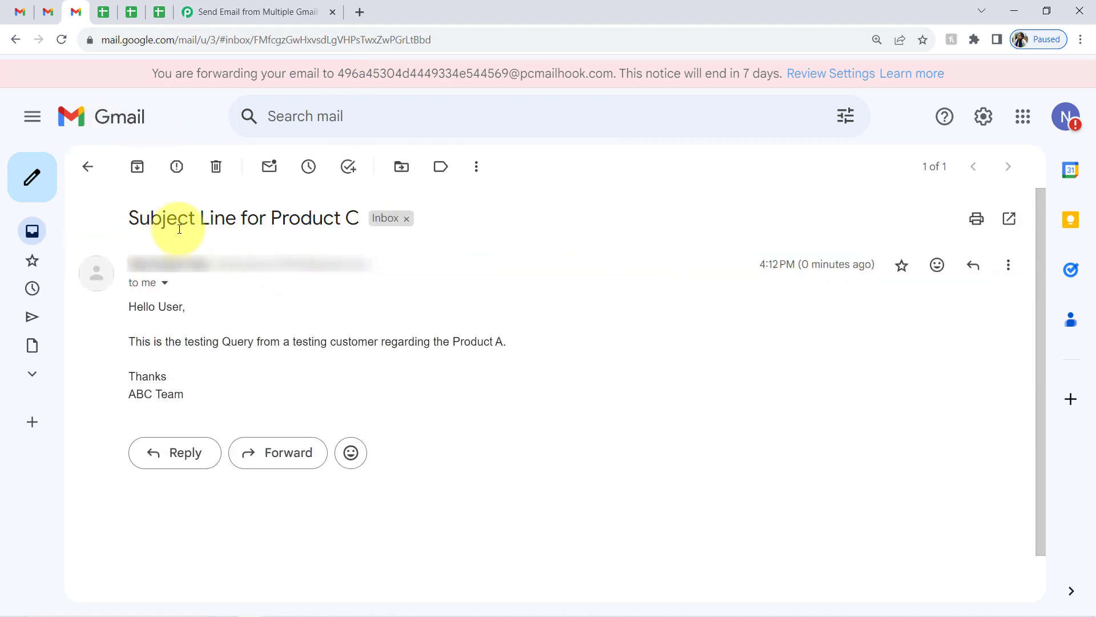
{"action": "left_click_drag", "start_coordinate": [168, 229], "coordinate": [357, 219]}
{"action": "left_click", "coordinate": [234, 225]}
{"action": "left_click", "coordinate": [491, 347]}
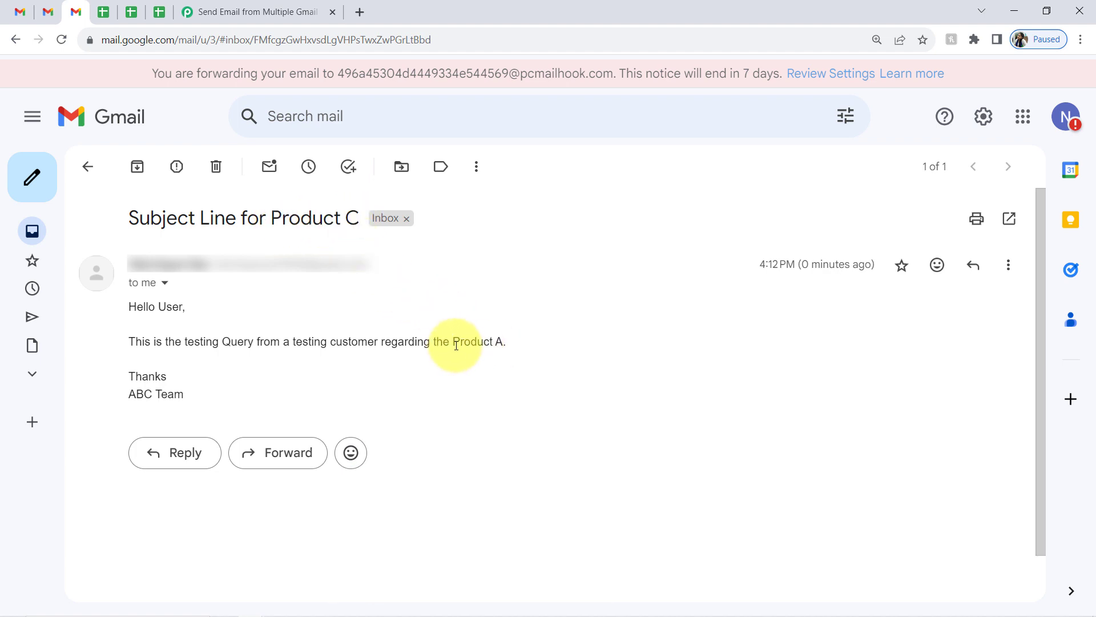
{"action": "left_click_drag", "start_coordinate": [453, 341], "coordinate": [524, 358]}
{"action": "left_click", "coordinate": [480, 338]}
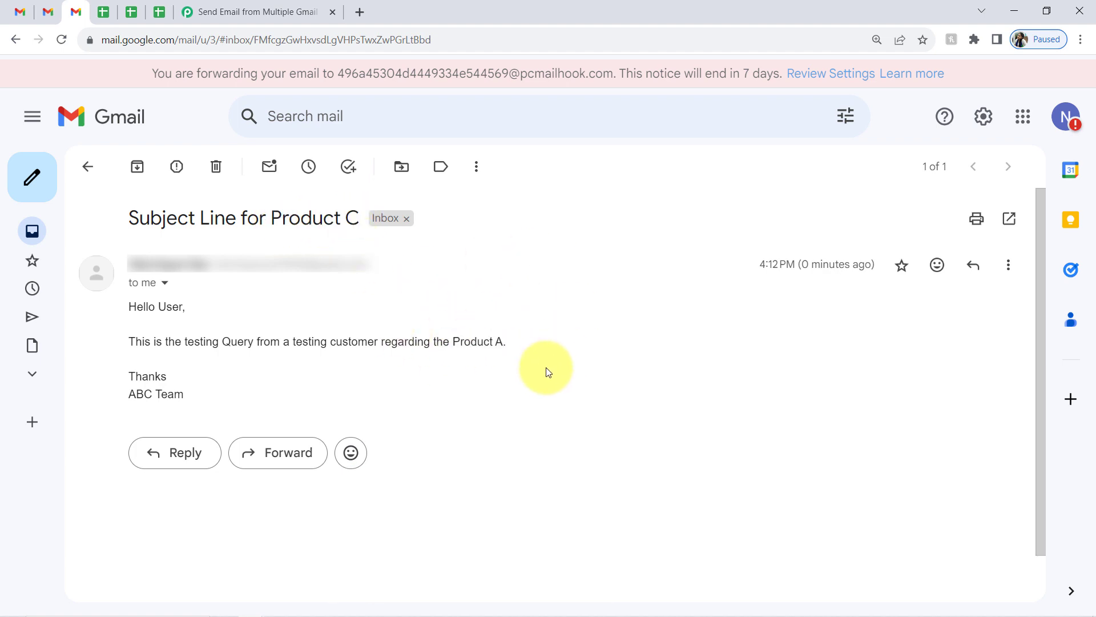
{"action": "left_click", "coordinate": [493, 342]}
{"action": "left_click_drag", "start_coordinate": [282, 219], "coordinate": [334, 219]}
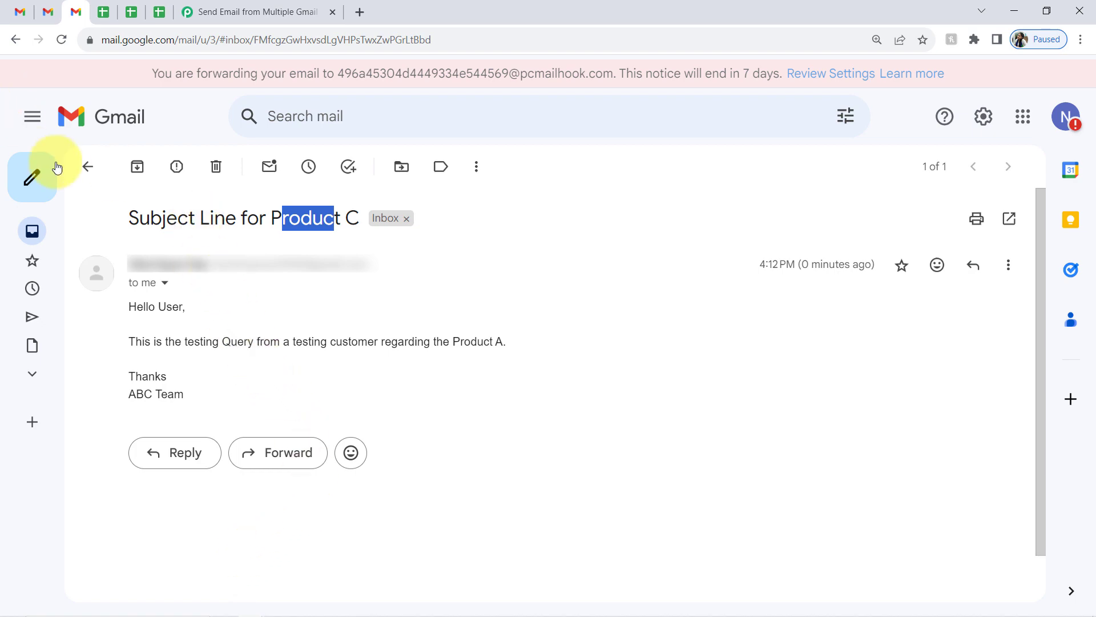
{"action": "left_click", "coordinate": [89, 169]}
- Switch to Pabbly Connect and examine the captured email response, enlarging Body Text to read the message
{"action": "left_click", "coordinate": [242, 5]}
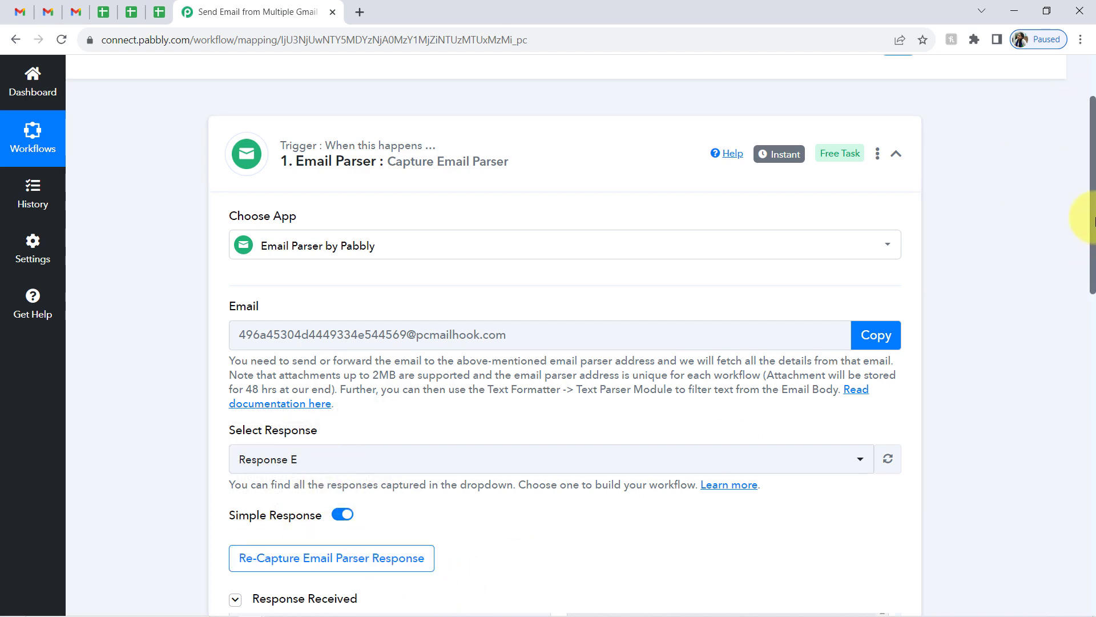
{"action": "left_click_drag", "start_coordinate": [1094, 224], "coordinate": [1044, 473]}
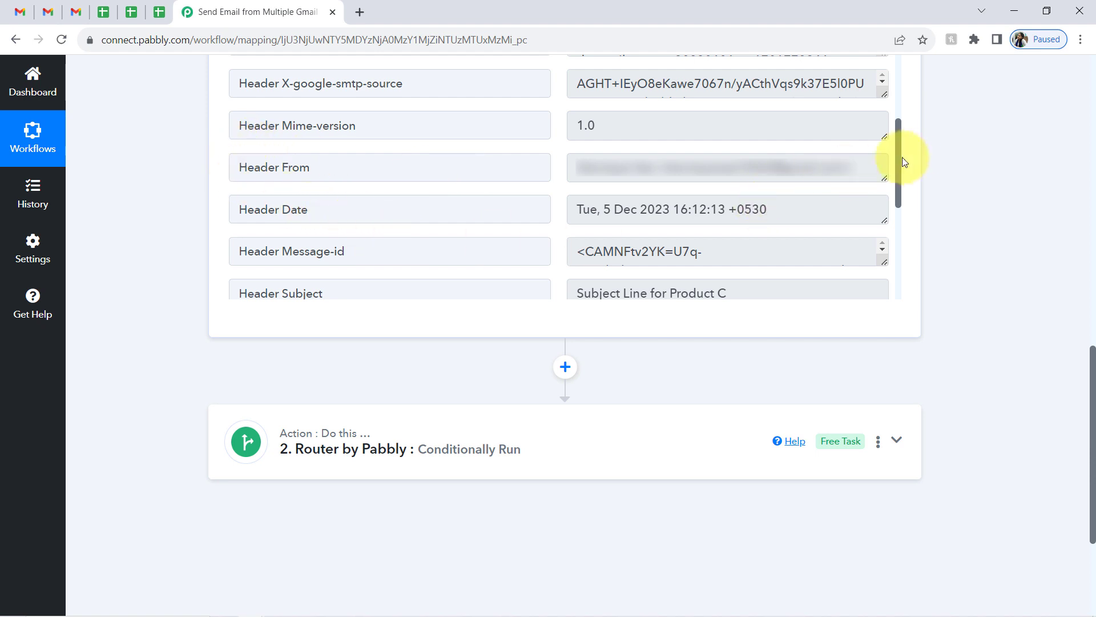
{"action": "left_click_drag", "start_coordinate": [899, 151], "coordinate": [884, 289]}
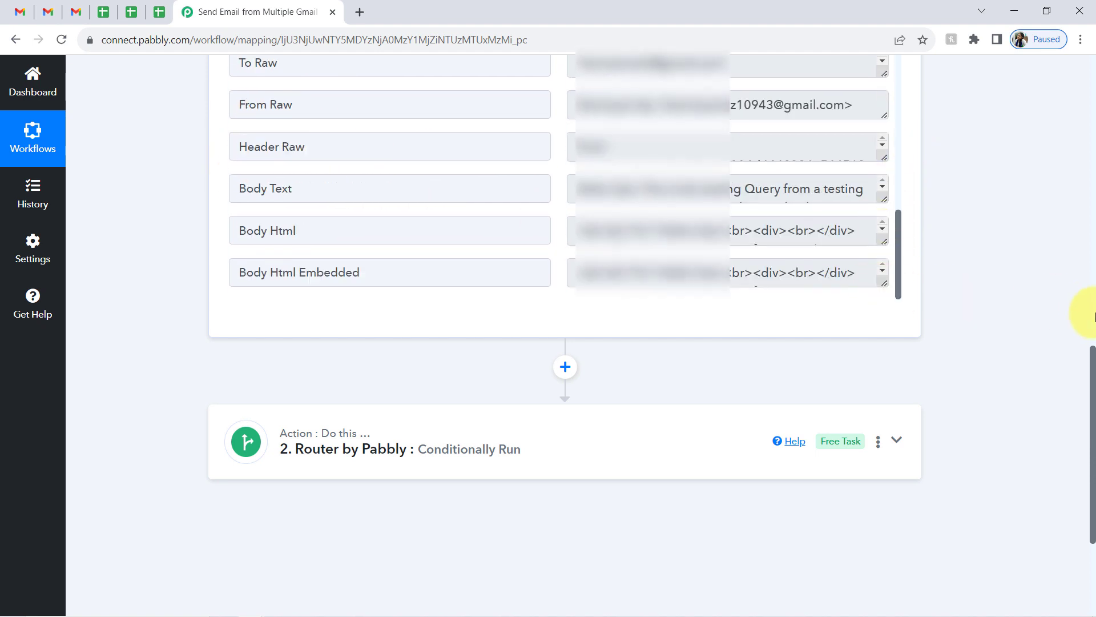
{"action": "left_click_drag", "start_coordinate": [1093, 363], "coordinate": [1091, 386]}
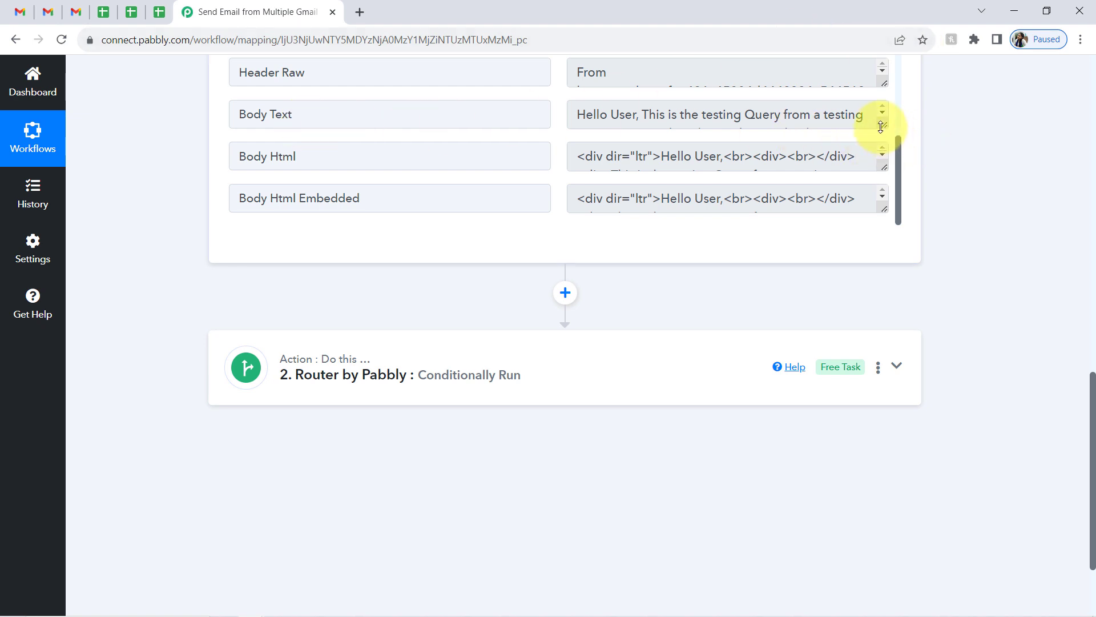
{"action": "left_click_drag", "start_coordinate": [881, 127], "coordinate": [852, 213]}
{"action": "mouse_move", "coordinate": [743, 133]}
{"action": "left_mouse_down"}
{"action": "mouse_move", "coordinate": [751, 157]}
{"action": "mouse_move", "coordinate": [711, 134]}
{"action": "mouse_move", "coordinate": [758, 141]}
{"action": "left_mouse_up"}
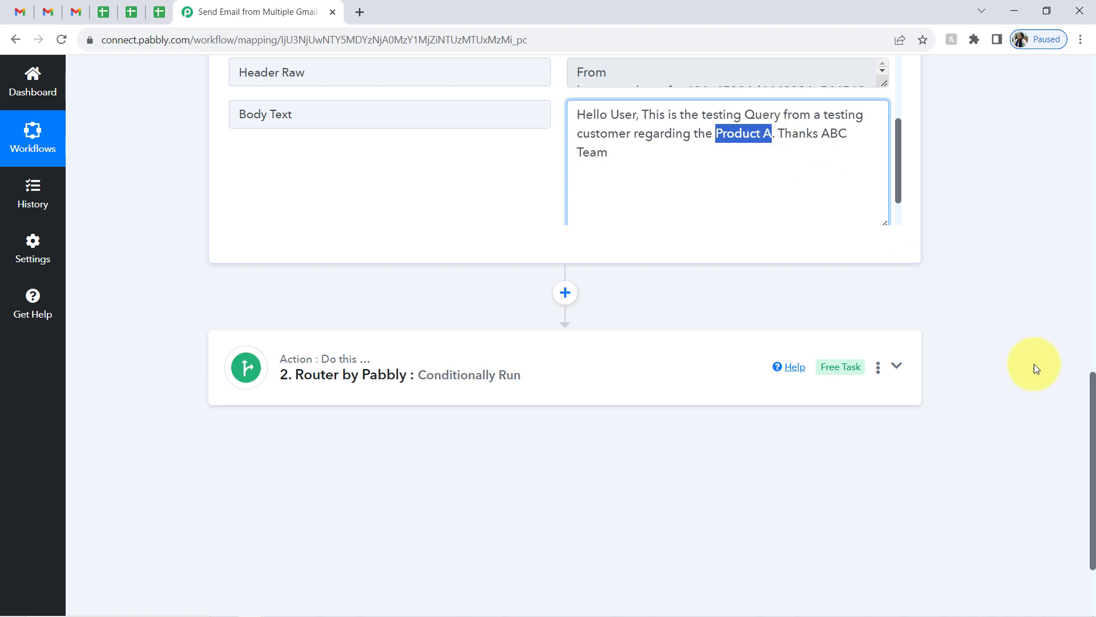
- Search the page for "subject" and check the Subject value in the captured response
{"action": "key", "text": "ctrl+f"}
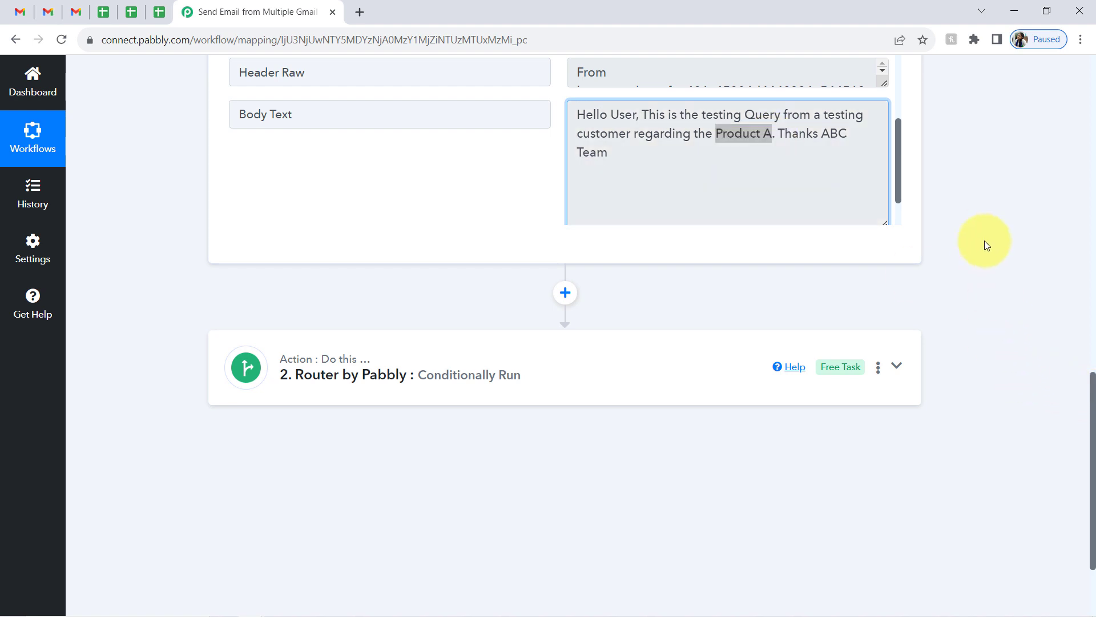
{"action": "type", "text": "subject"}
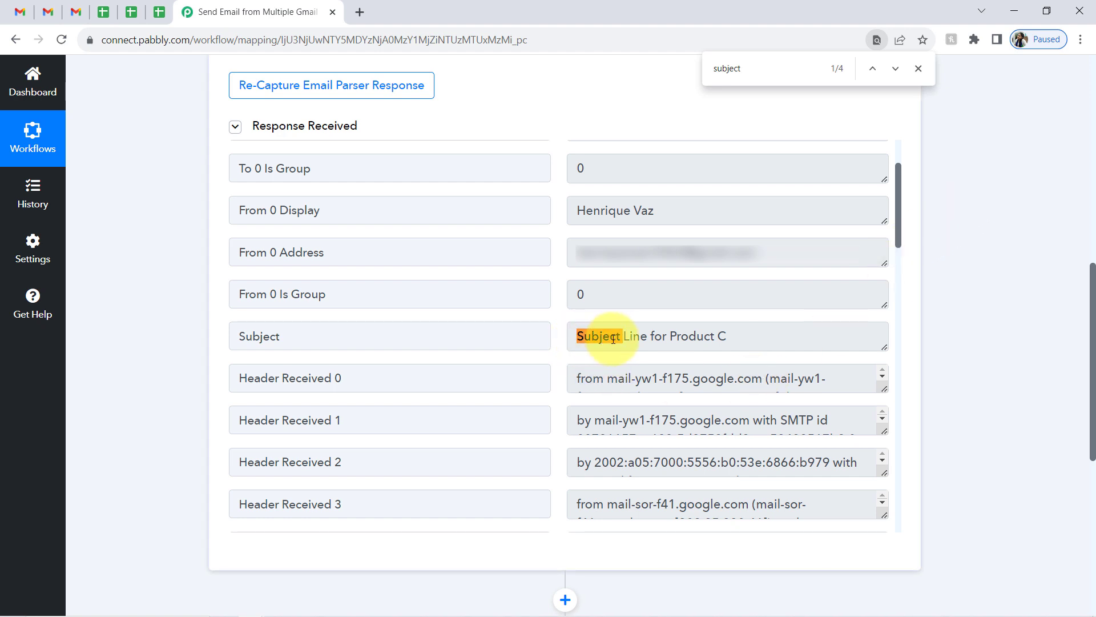
{"action": "left_click_drag", "start_coordinate": [616, 337], "coordinate": [784, 339]}
- Collapse the received response and the Email Parser trigger step
{"action": "left_click", "coordinate": [286, 125]}
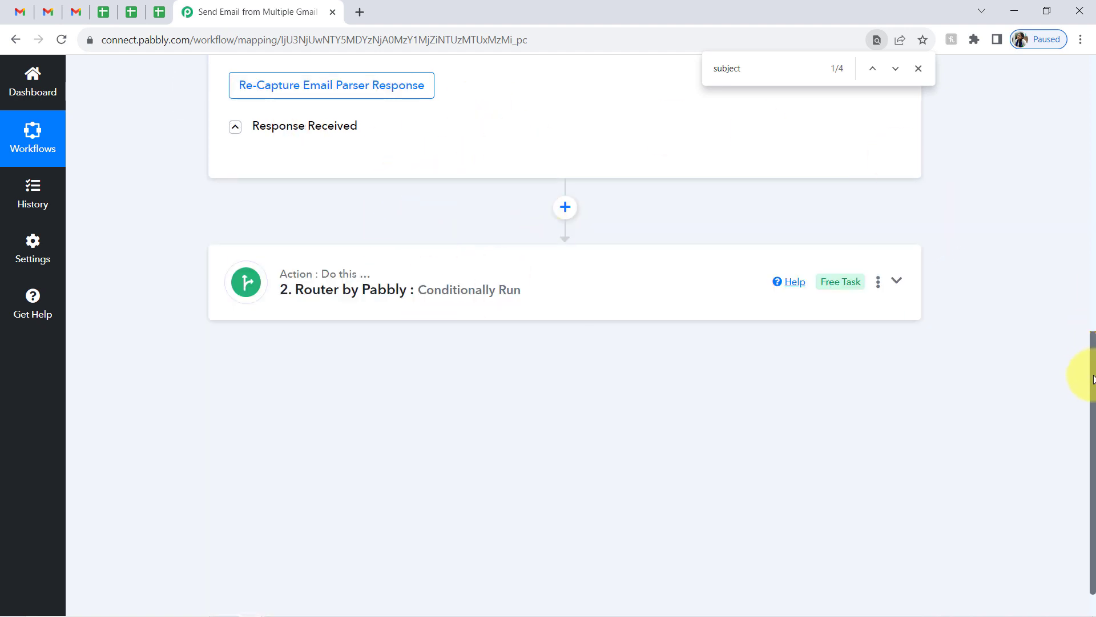
{"action": "left_click_drag", "start_coordinate": [1091, 378], "coordinate": [1088, 60]}
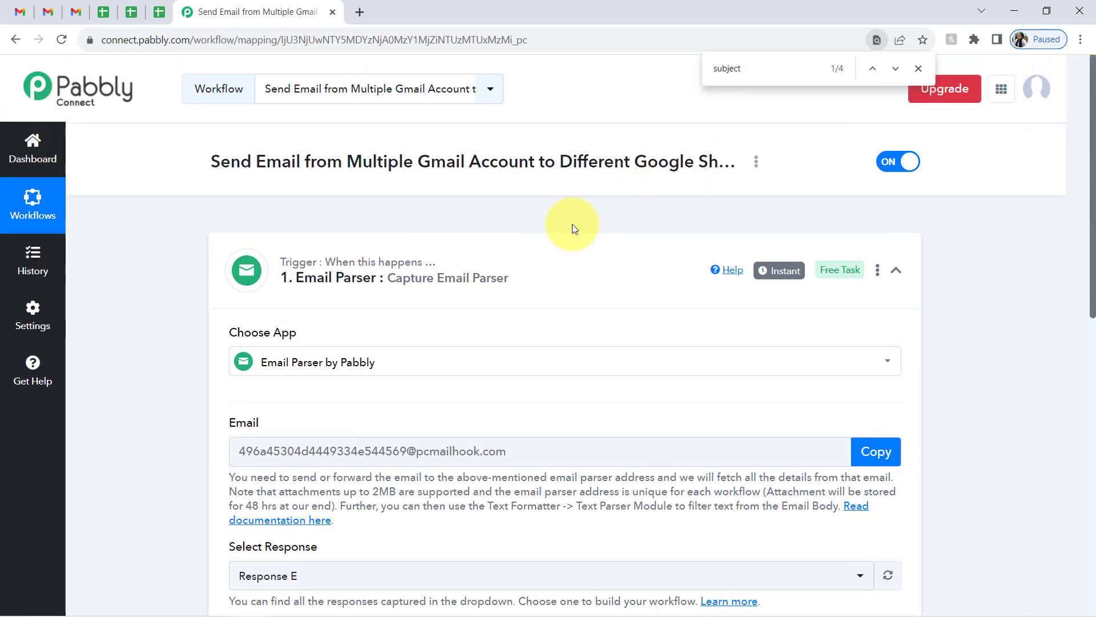
{"action": "left_click", "coordinate": [444, 264]}
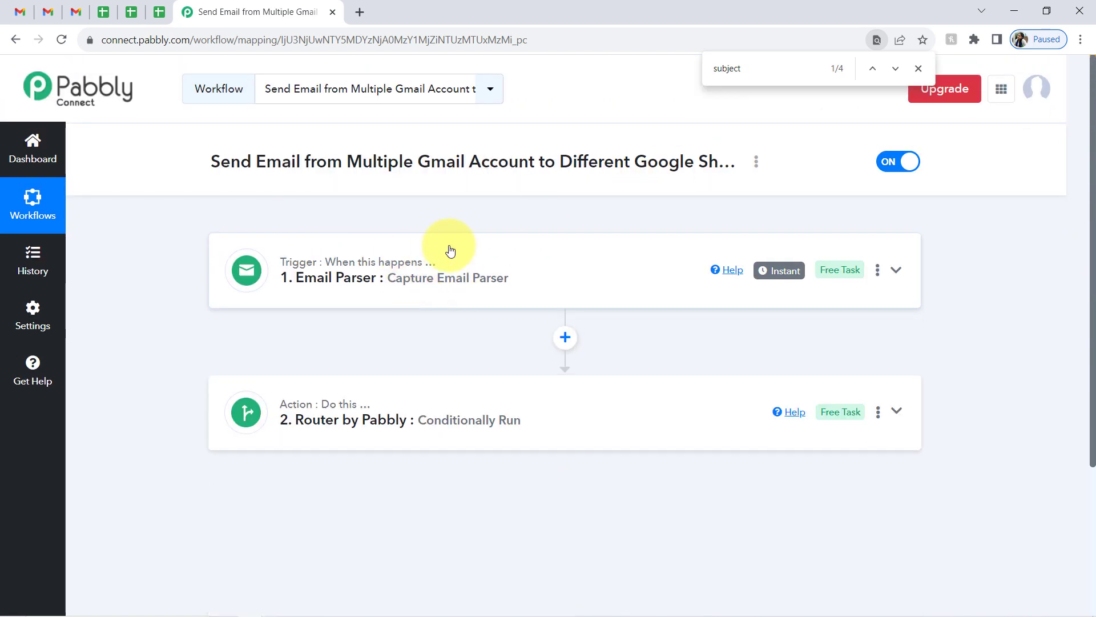
{"action": "mouse_move", "coordinate": [316, 277]}
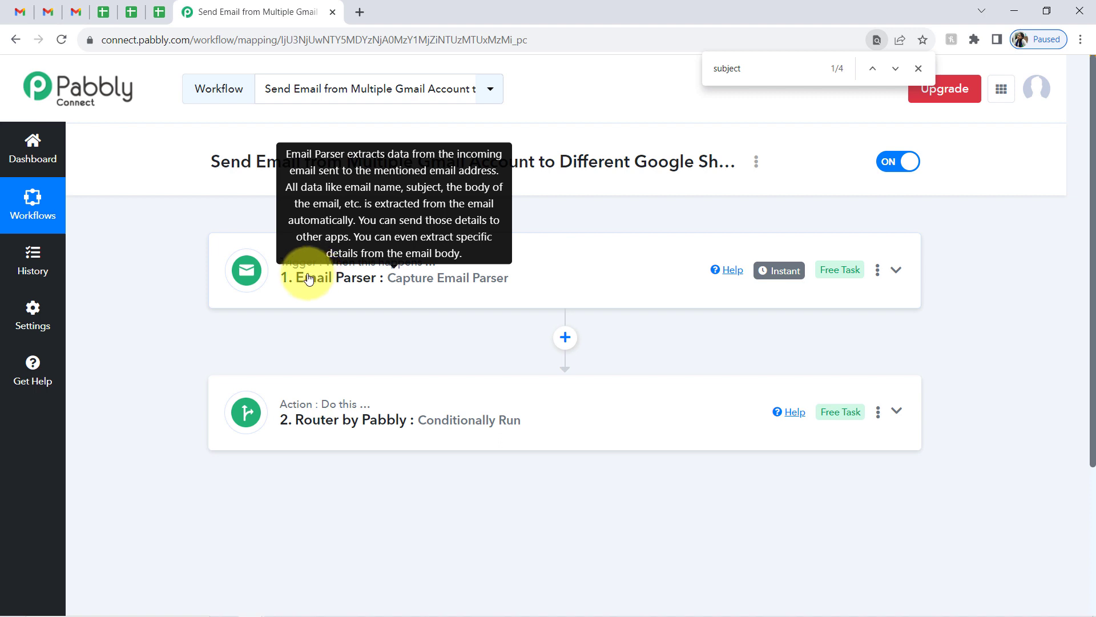
- Check the Product C email in the third Gmail inbox and return to the Pabbly Connect workflow
{"action": "left_click", "coordinate": [78, 13]}
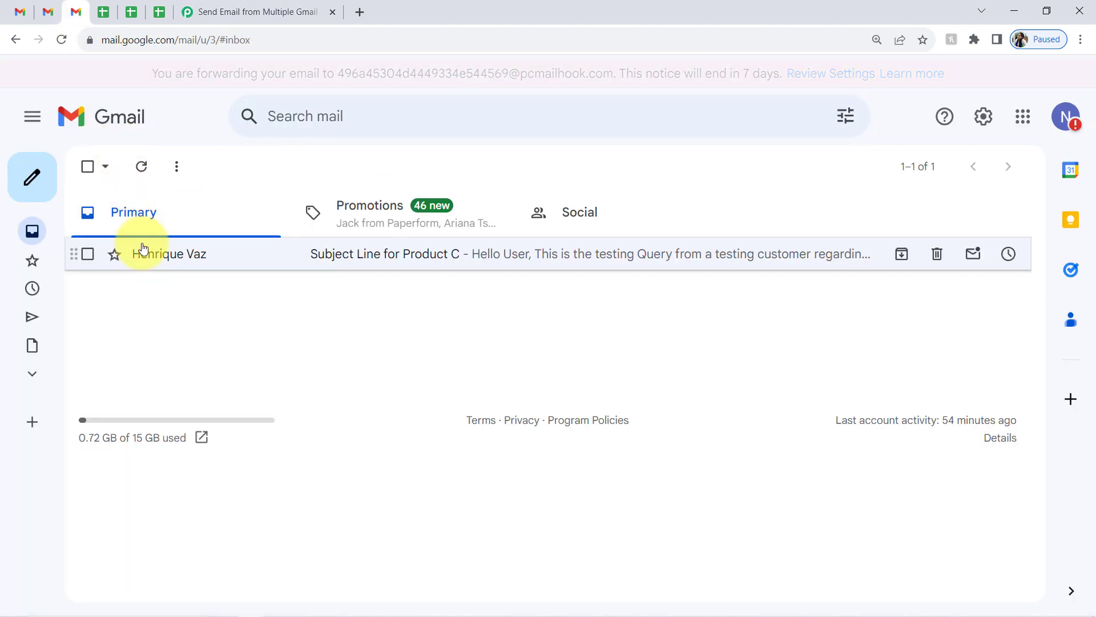
{"action": "left_click", "coordinate": [210, 16]}
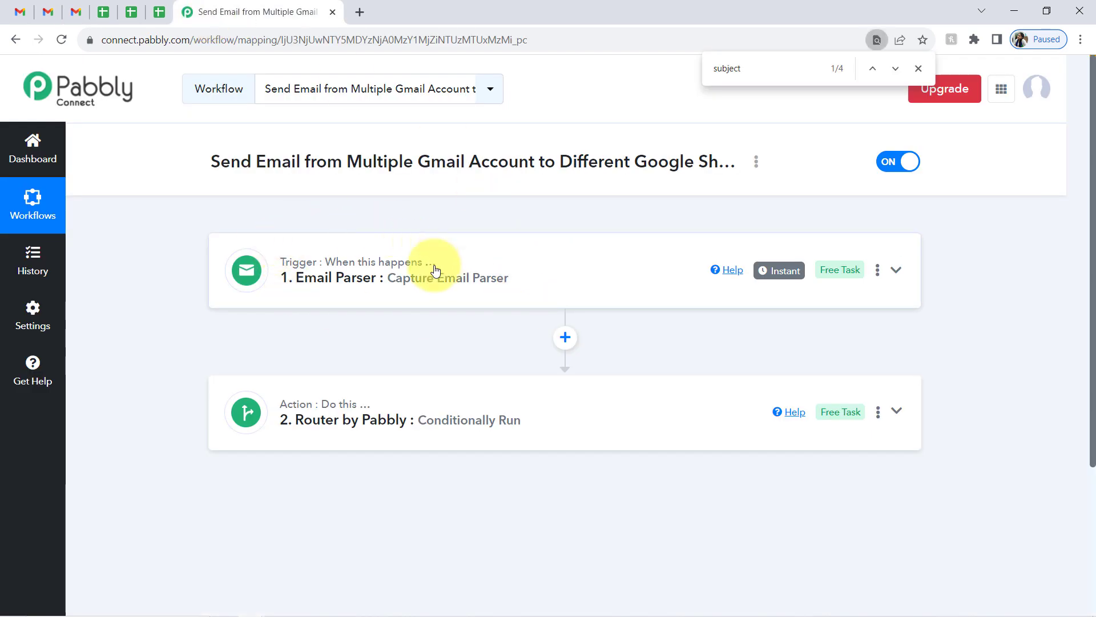
{"action": "mouse_move", "coordinate": [432, 277]}
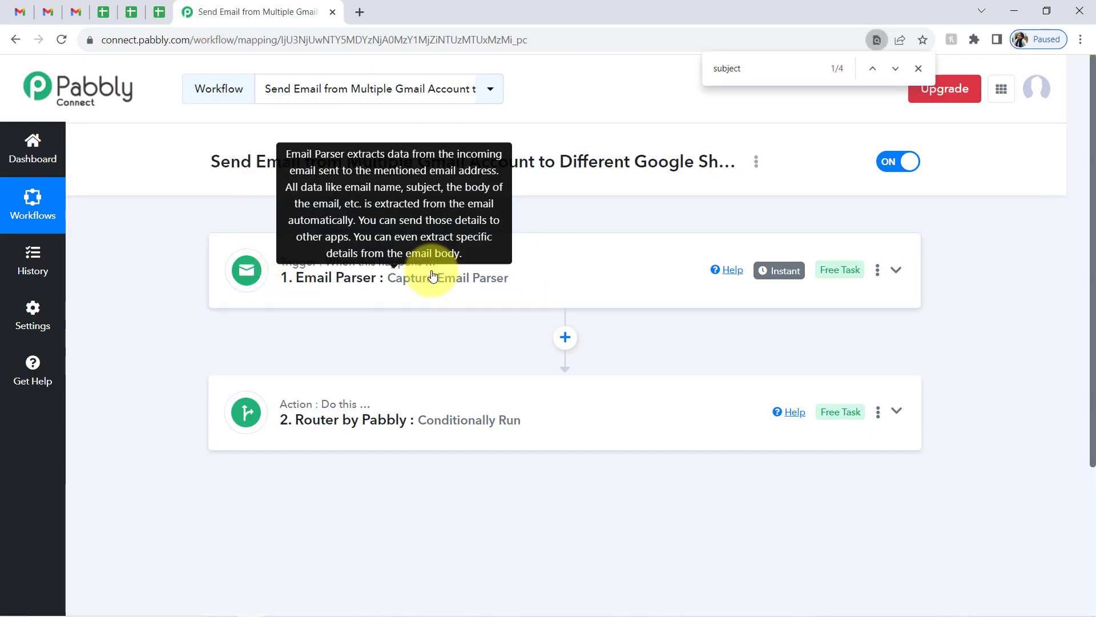
- Expand the Router step, dismiss the page search, and open the filter and action steps of the Product C route
{"action": "left_click", "coordinate": [404, 440]}
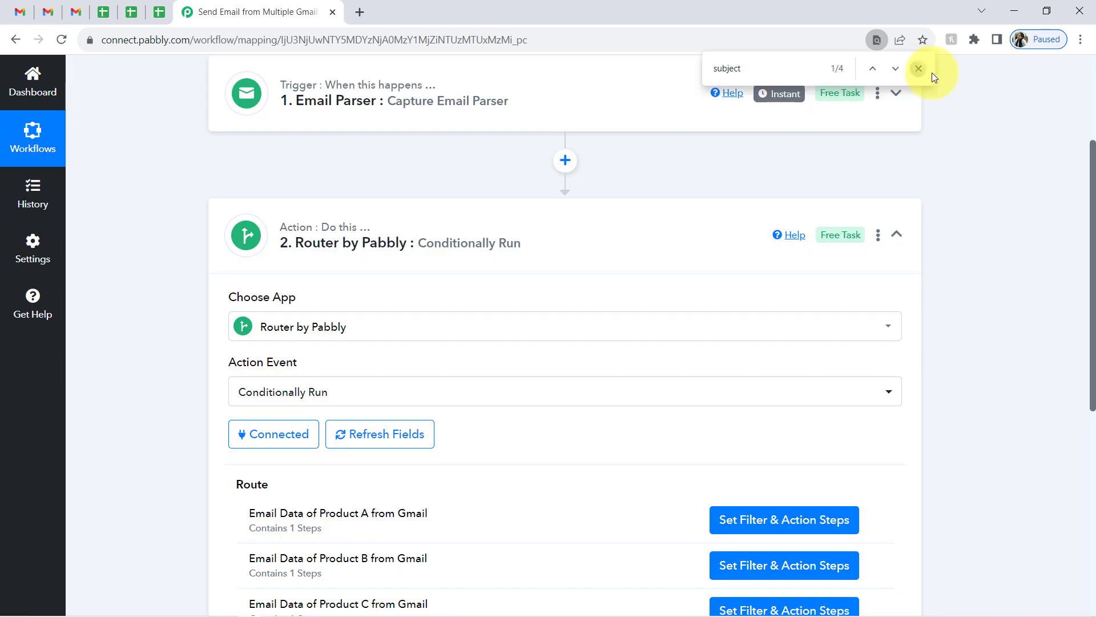
{"action": "left_click", "coordinate": [918, 69]}
{"action": "scroll", "coordinate": [1076, 257], "scroll_direction": "down", "scroll_amount": 6}
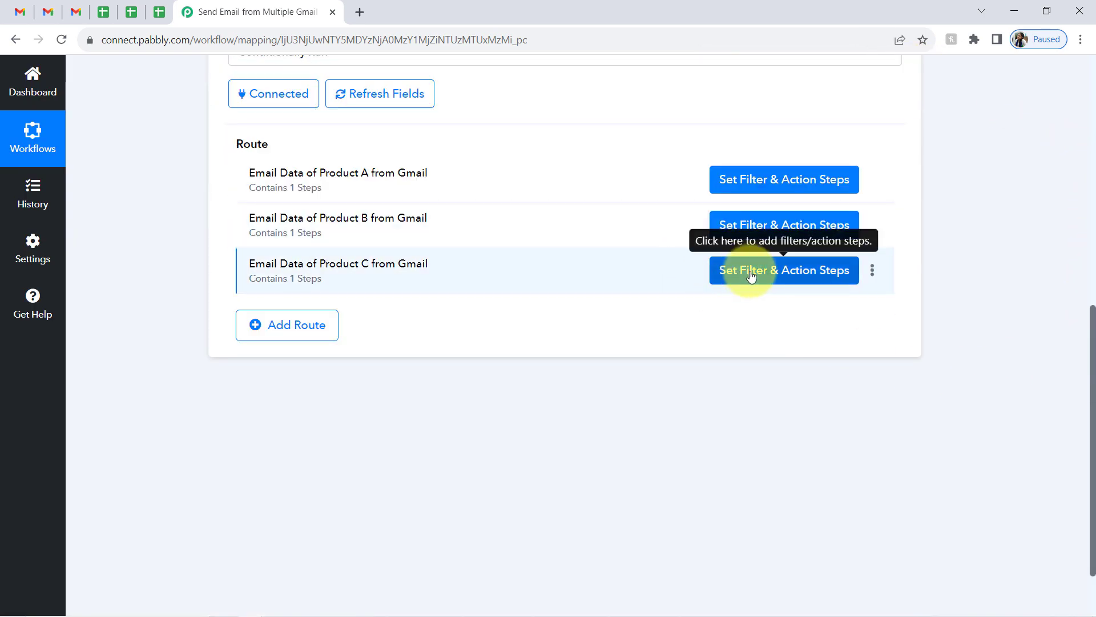
{"action": "left_click", "coordinate": [750, 276]}
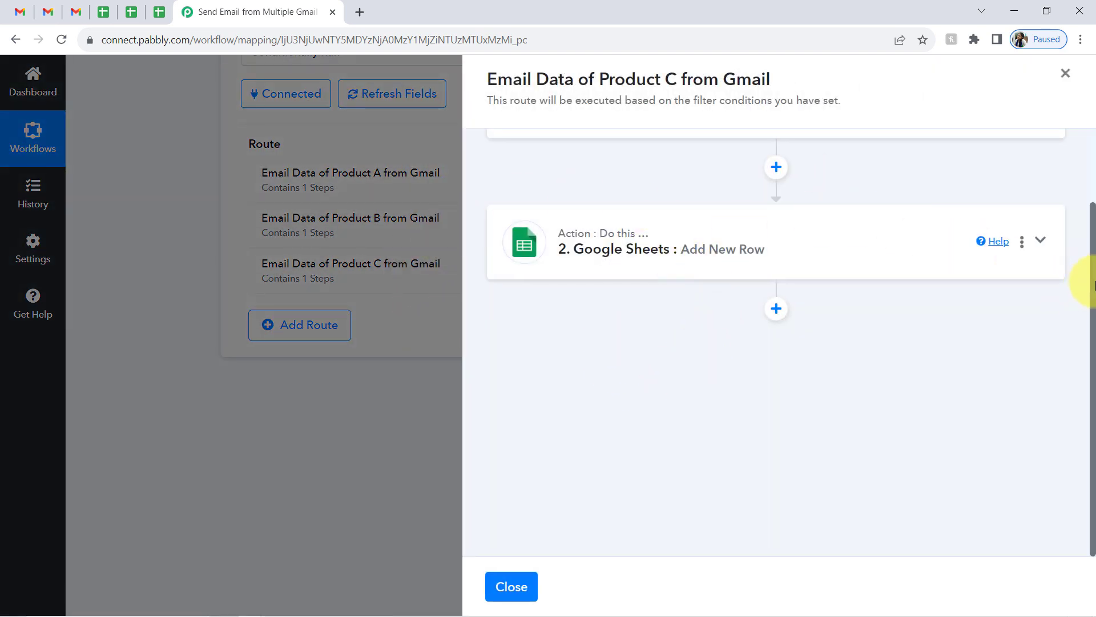
{"action": "left_click_drag", "start_coordinate": [1093, 285], "coordinate": [1088, 106]}
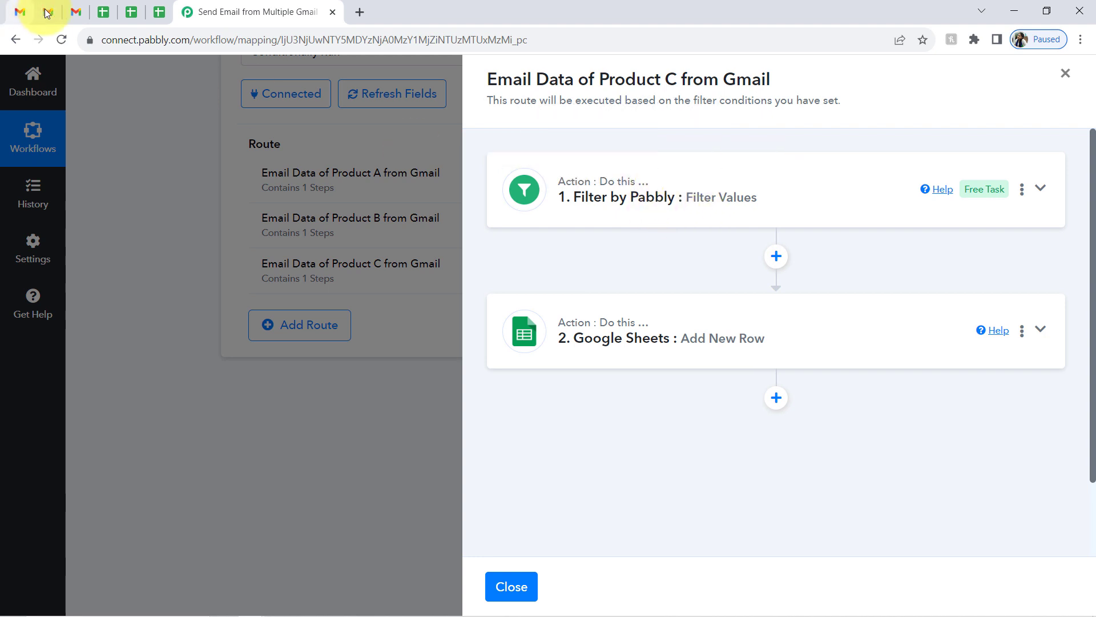
- Switch to the third Gmail account, copy its email address from the account details, and return to Pabbly Connect
{"action": "left_click", "coordinate": [69, 13]}
{"action": "left_click", "coordinate": [1064, 82]}
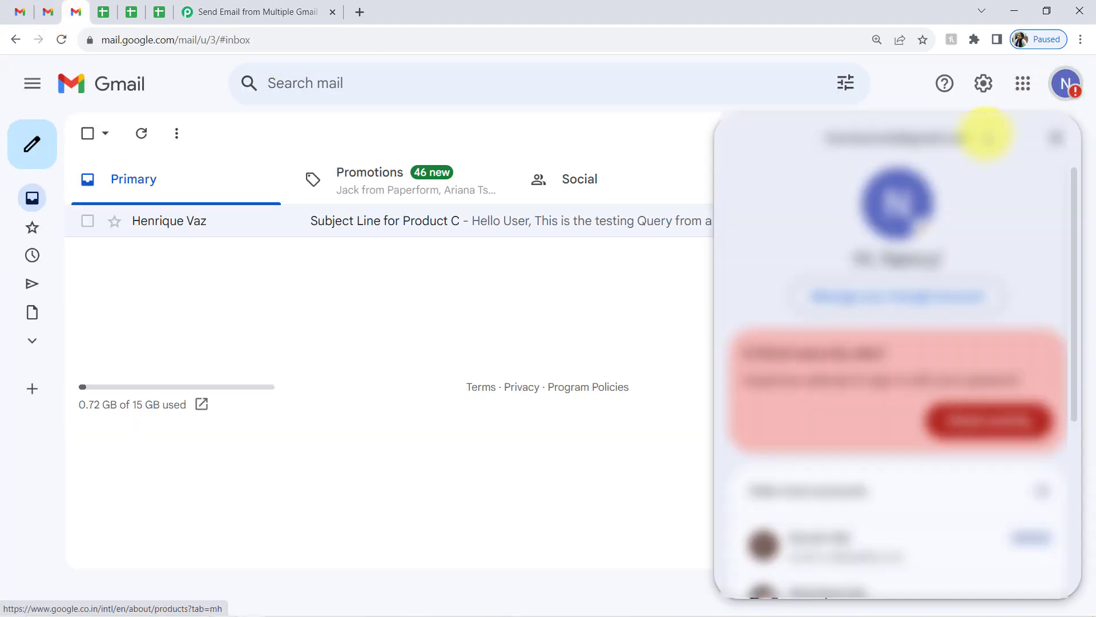
{"action": "left_click_drag", "start_coordinate": [934, 140], "coordinate": [822, 149]}
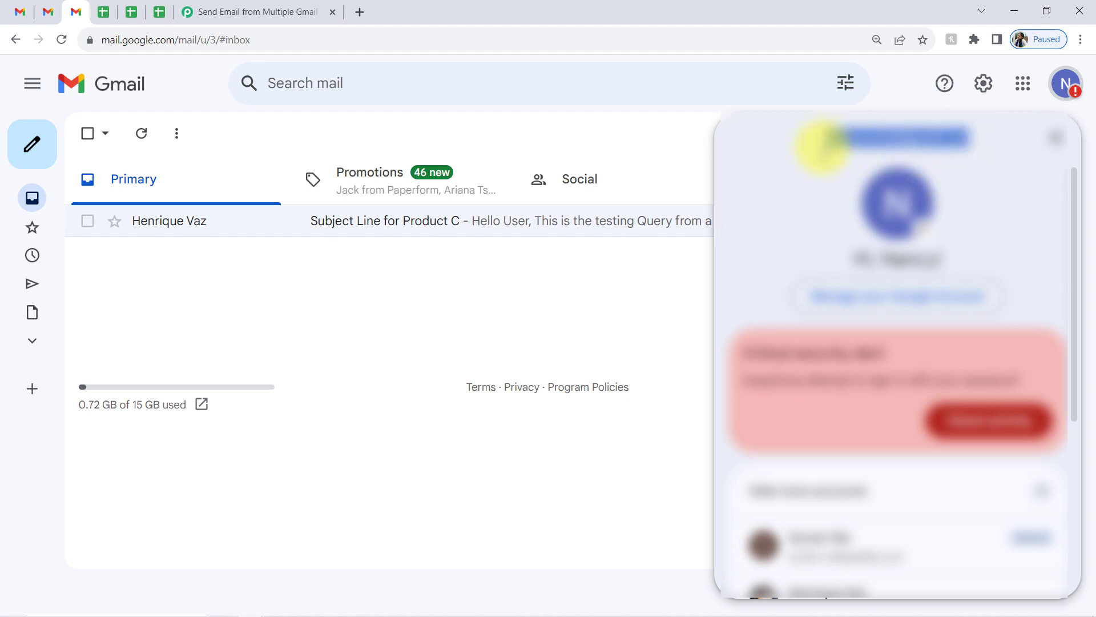
{"action": "left_click", "coordinate": [350, 326]}
{"action": "left_click", "coordinate": [189, 11]}
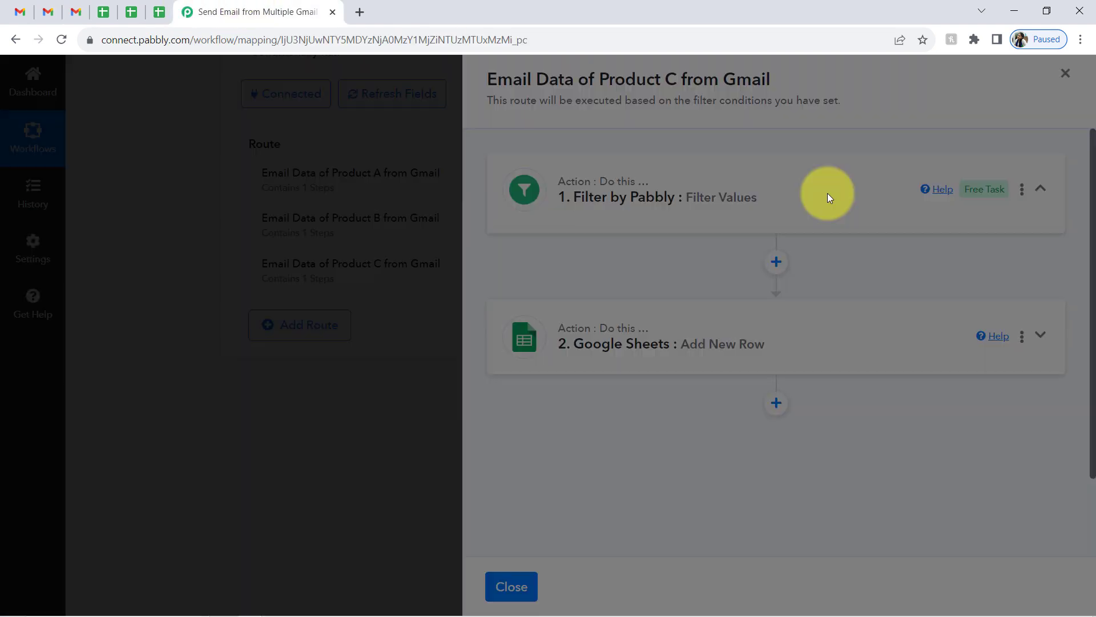
- Replace the Product C filter's comparison value with the copied email address, send a test request, and check the response message
{"action": "left_click", "coordinate": [827, 196]}
{"action": "left_click", "coordinate": [856, 301]}
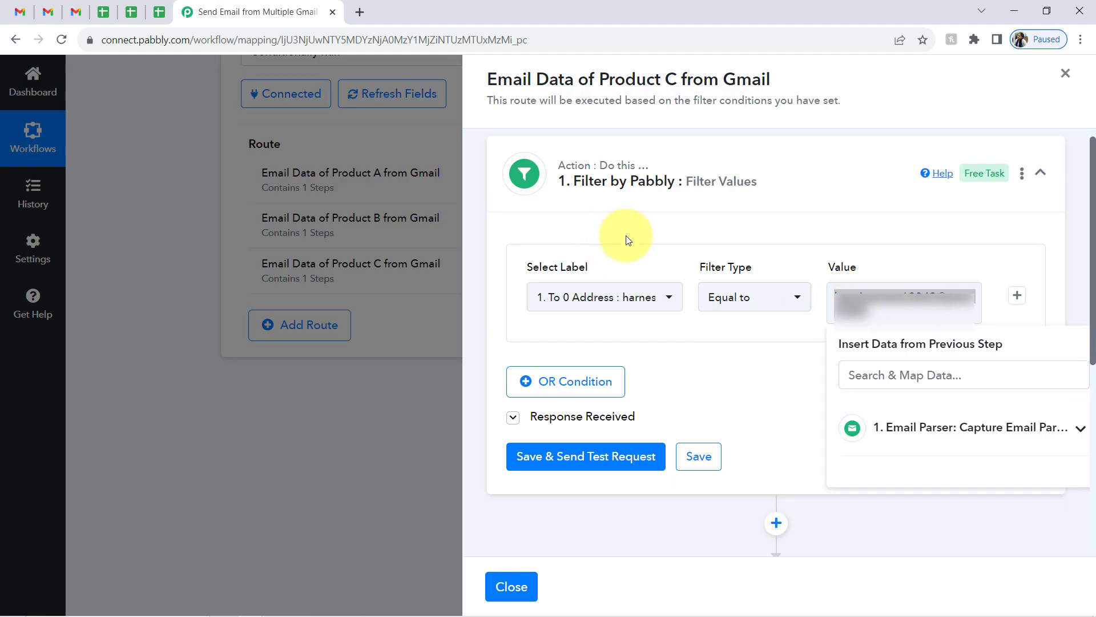
{"action": "triple_click", "coordinate": [847, 306]}
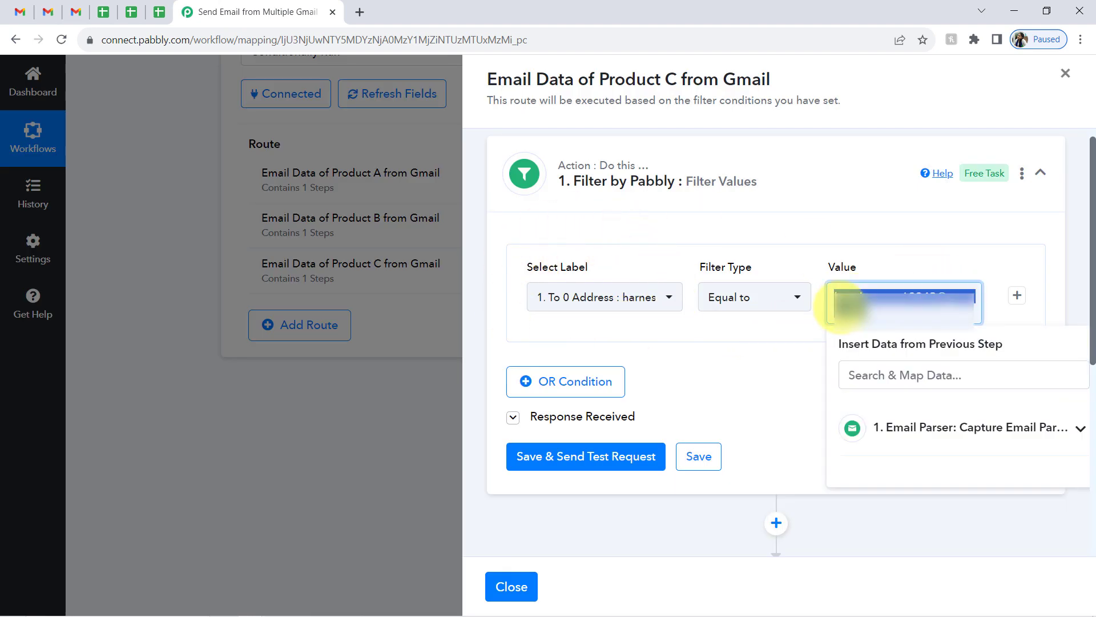
{"action": "key", "text": "BackSpace"}
{"action": "key", "text": "ctrl+v"}
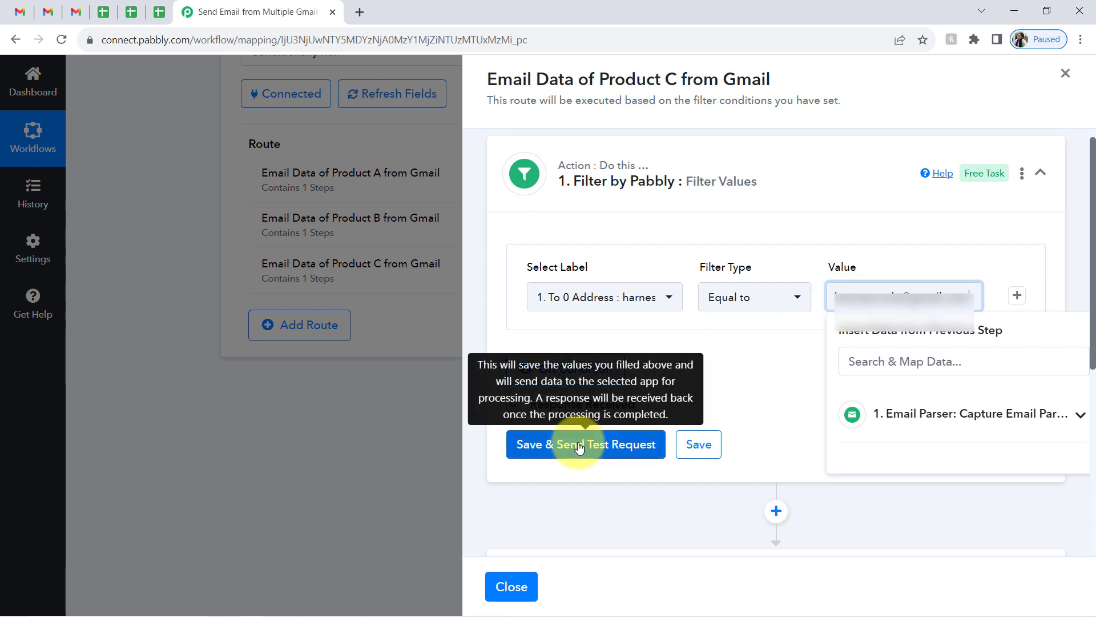
{"action": "left_click", "coordinate": [575, 443]}
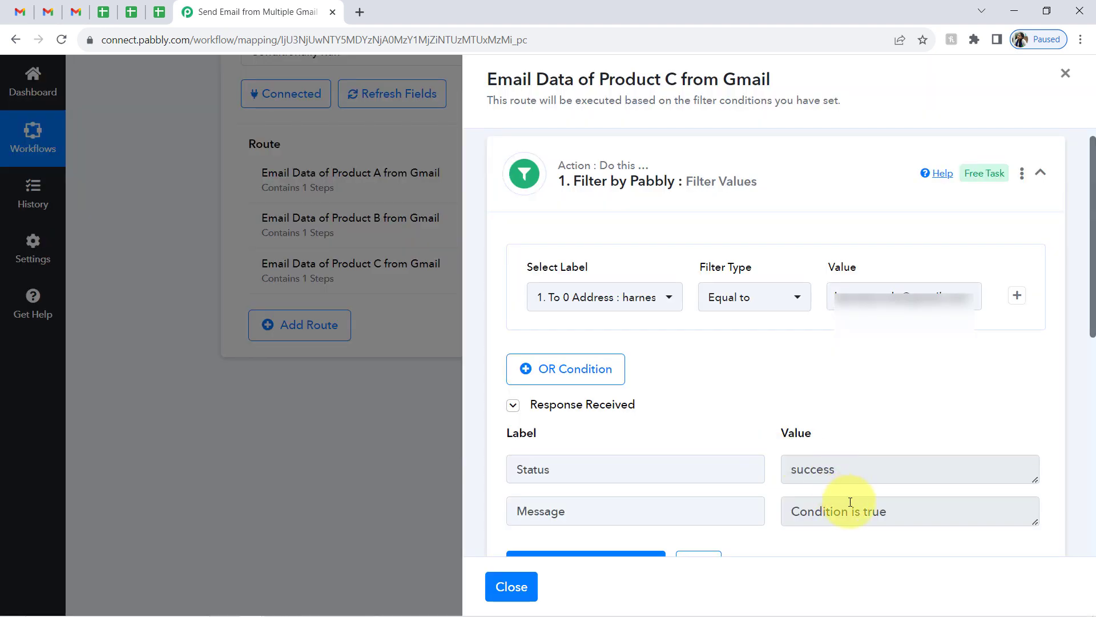
{"action": "left_click_drag", "start_coordinate": [880, 508], "coordinate": [792, 505]}
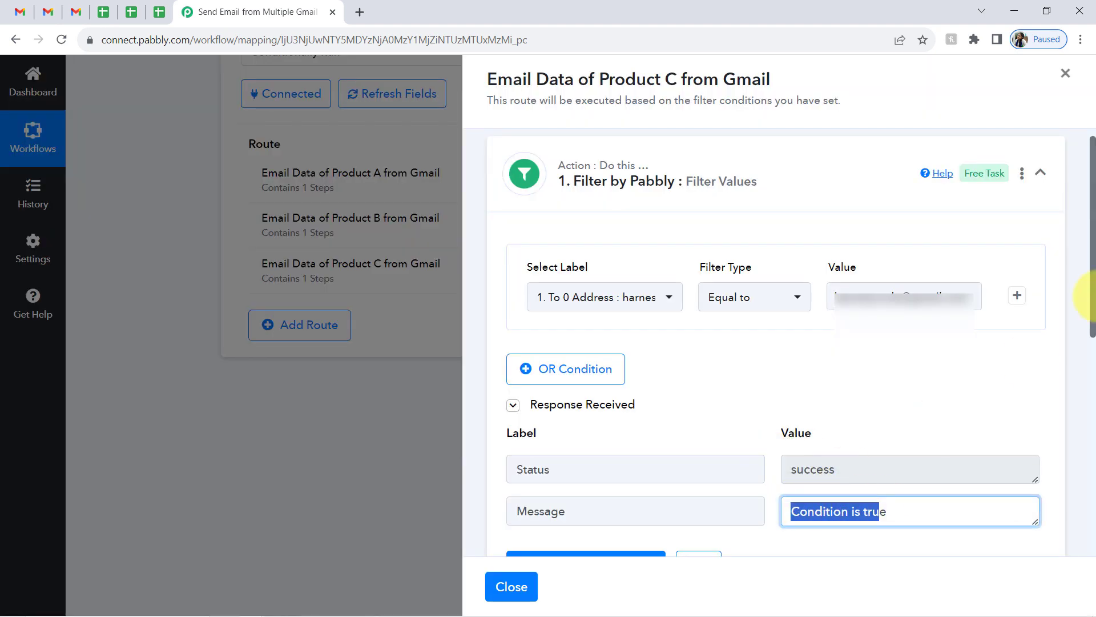
- In the Product C route's Google Sheets step, refresh the fields and select the spreadsheet "Important Emails of Product C"
{"action": "left_click_drag", "start_coordinate": [1092, 221], "coordinate": [1087, 387]}
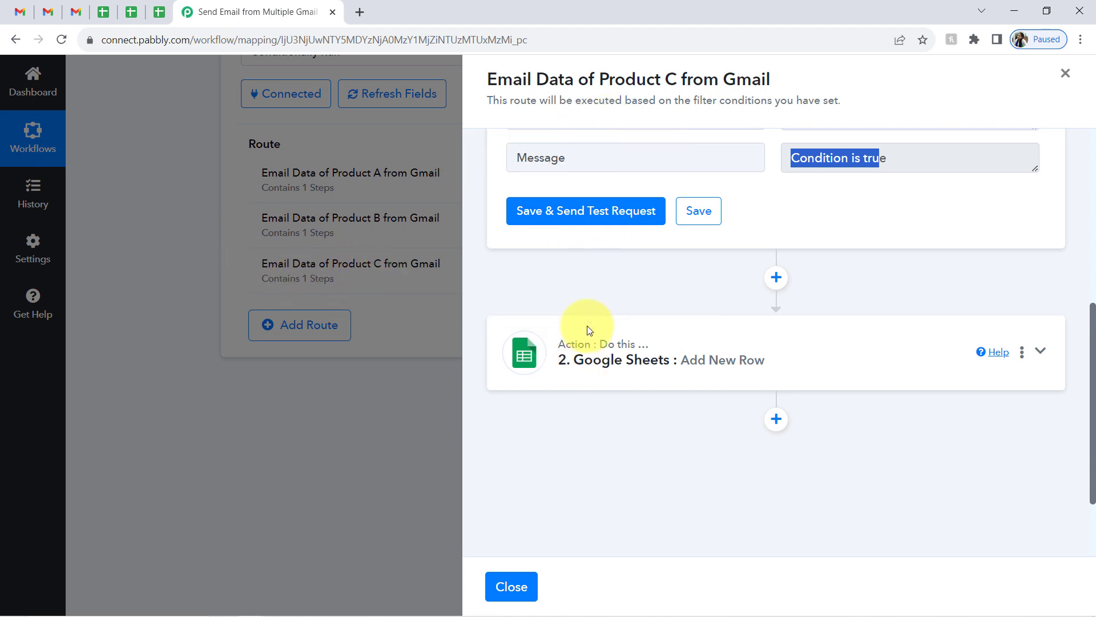
{"action": "left_click", "coordinate": [657, 366]}
{"action": "scroll", "coordinate": [1092, 223], "scroll_direction": "up", "scroll_amount": 3}
{"action": "scroll", "coordinate": [1091, 229], "scroll_direction": "down", "scroll_amount": 5}
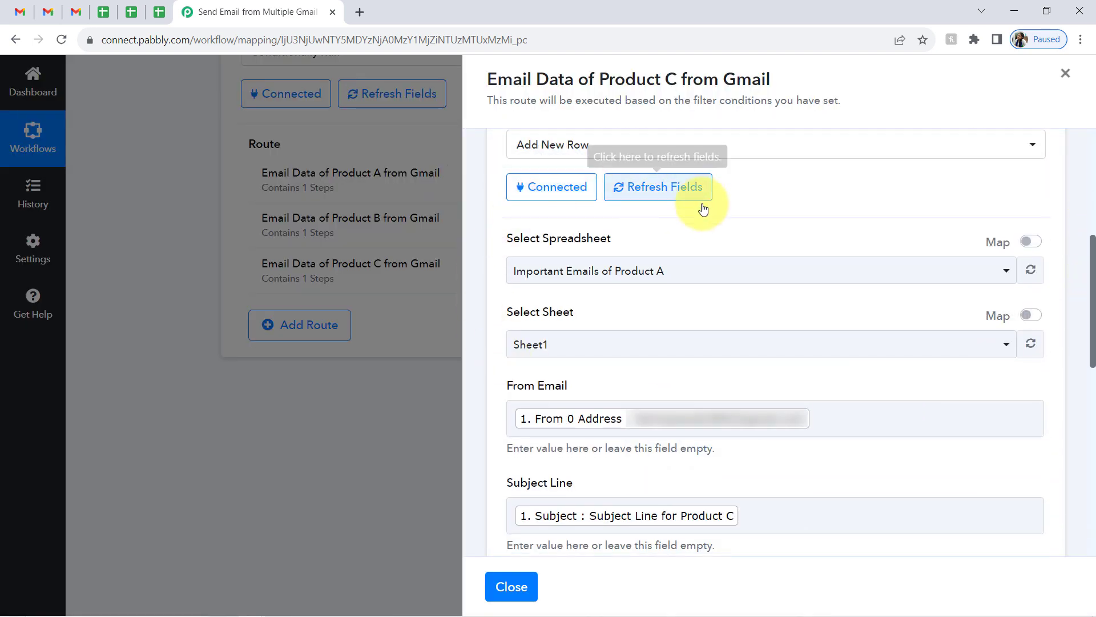
{"action": "left_click", "coordinate": [656, 191]}
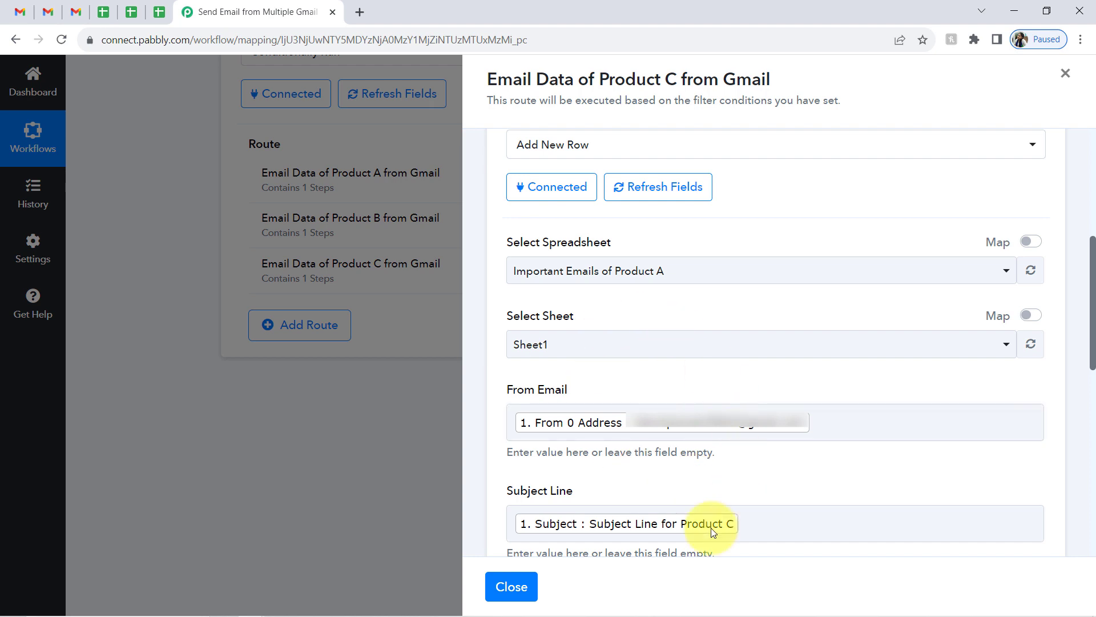
{"action": "left_click", "coordinate": [675, 516]}
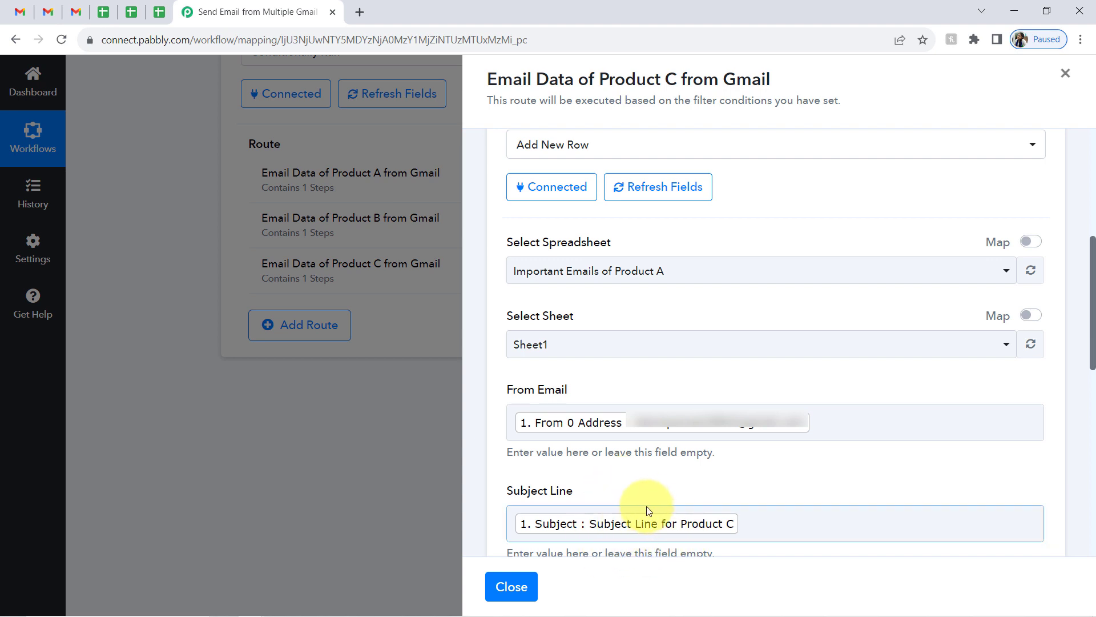
{"action": "left_click", "coordinate": [558, 271]}
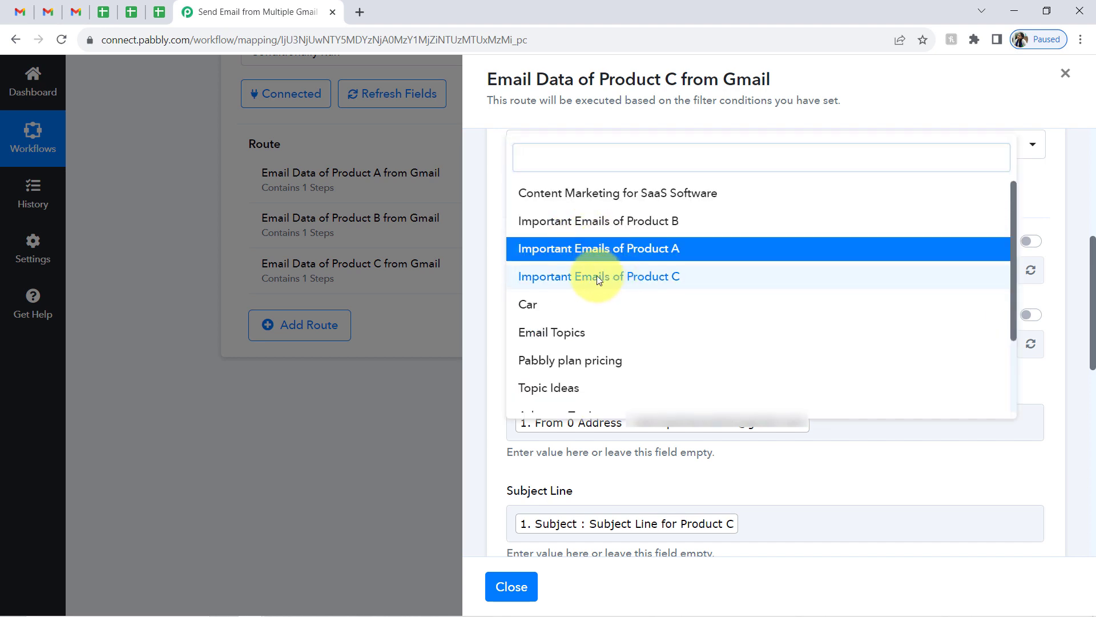
{"action": "left_click", "coordinate": [597, 277]}
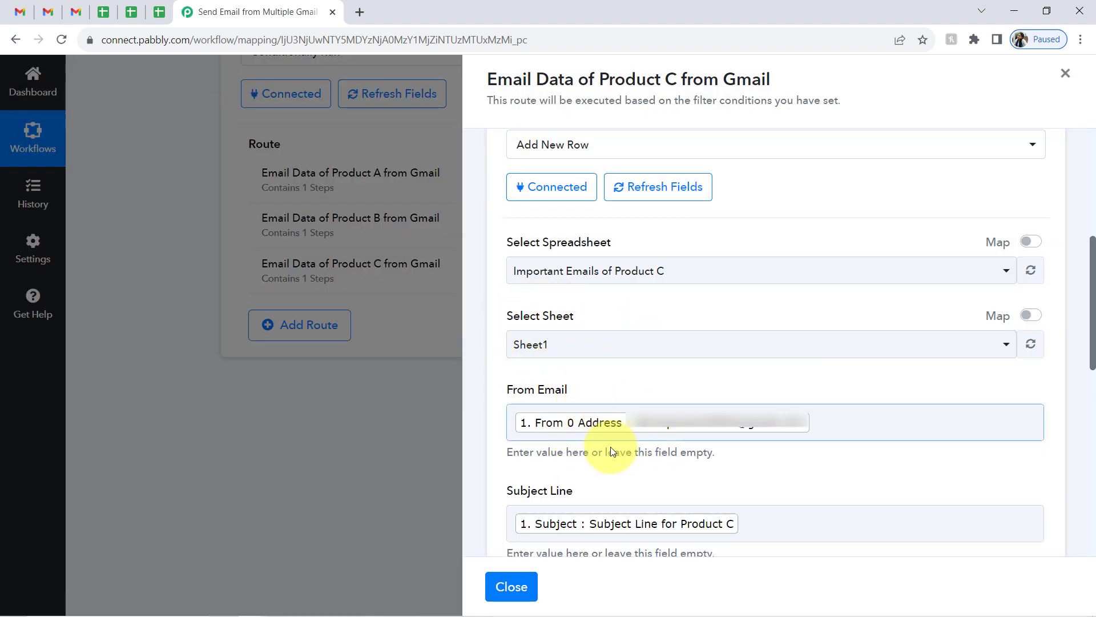
- Save the Google Sheets step with a test request and switch to the "Important Emails of Product C" spreadsheet to check the row
{"action": "left_click_drag", "start_coordinate": [1093, 262], "coordinate": [1093, 418]}
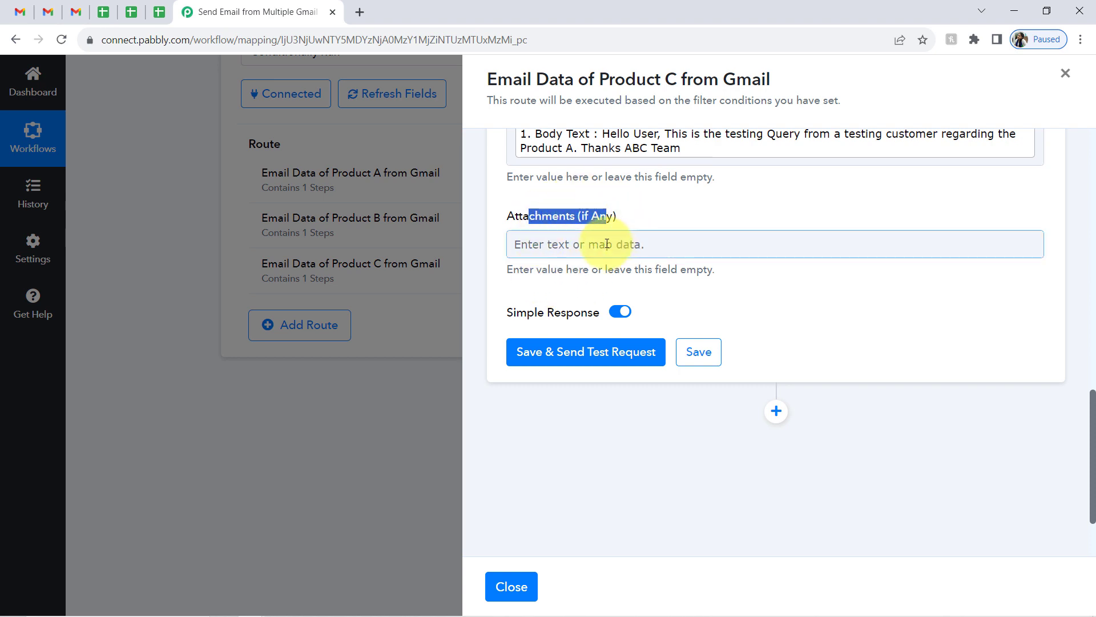
{"action": "left_click", "coordinate": [552, 360]}
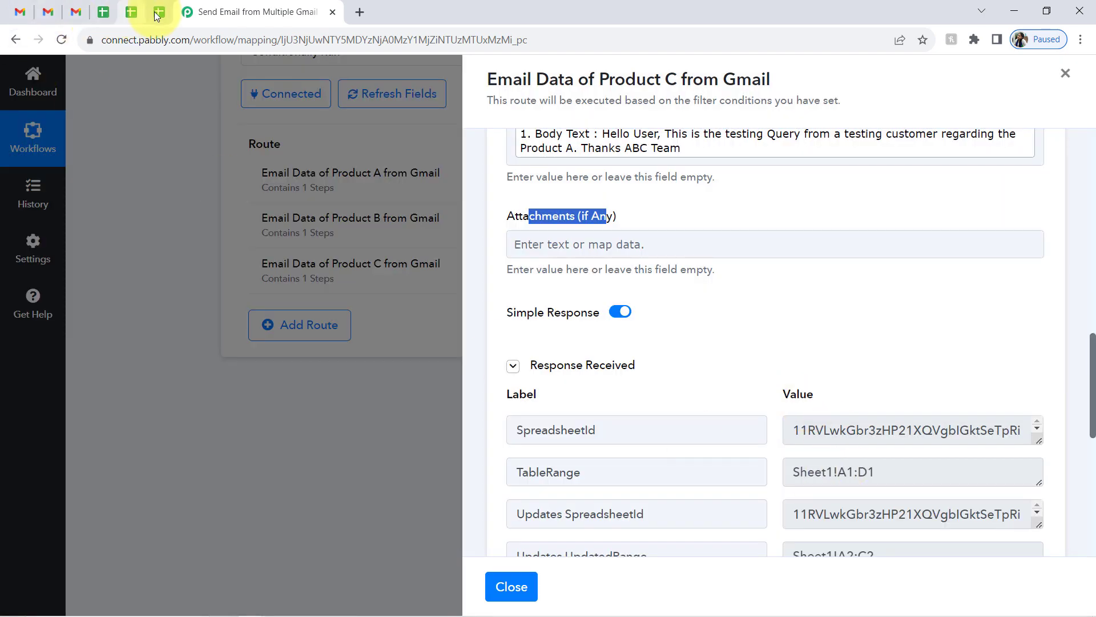
{"action": "left_click", "coordinate": [159, 12]}
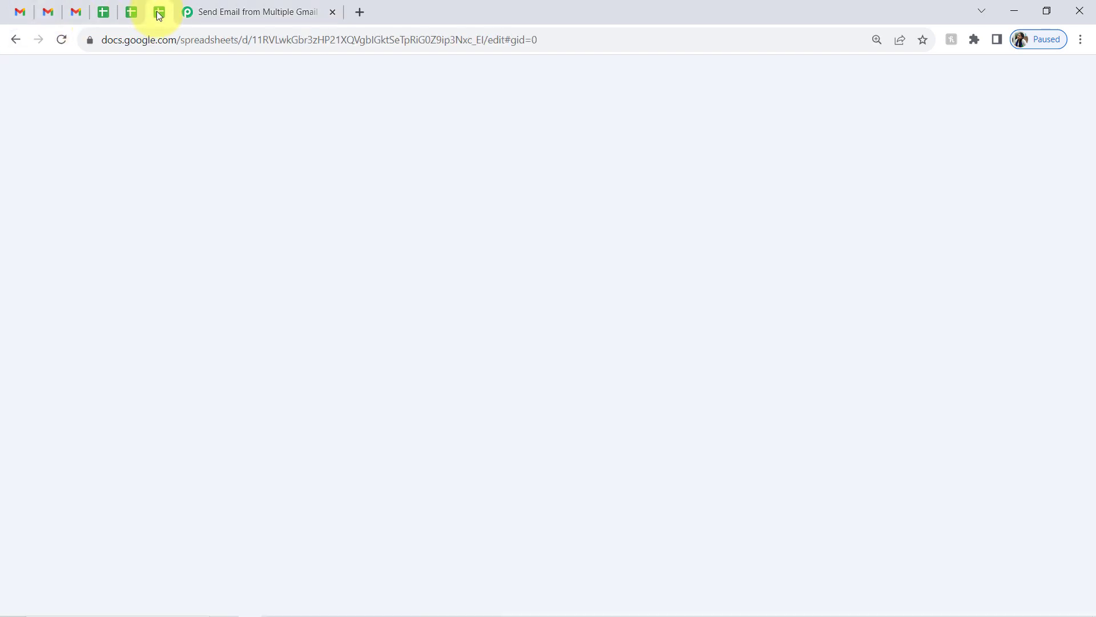
{"action": "left_click", "coordinate": [382, 334]}
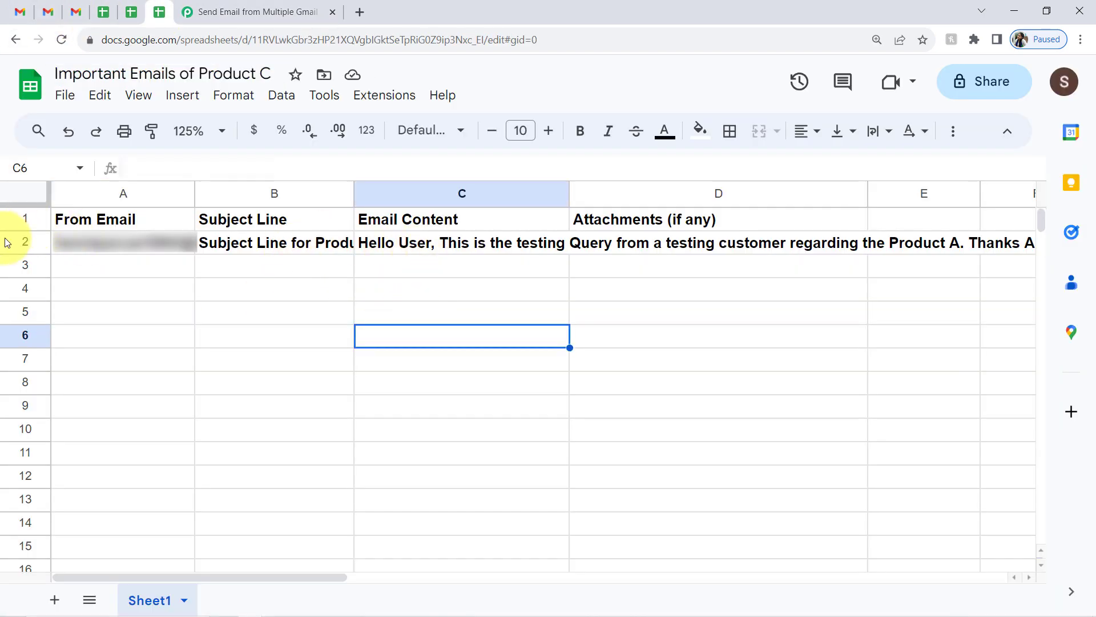
- Format row 2 of the Product C sheet with non-bold text, top vertical alignment and text wrapping
{"action": "left_click", "coordinate": [6, 243]}
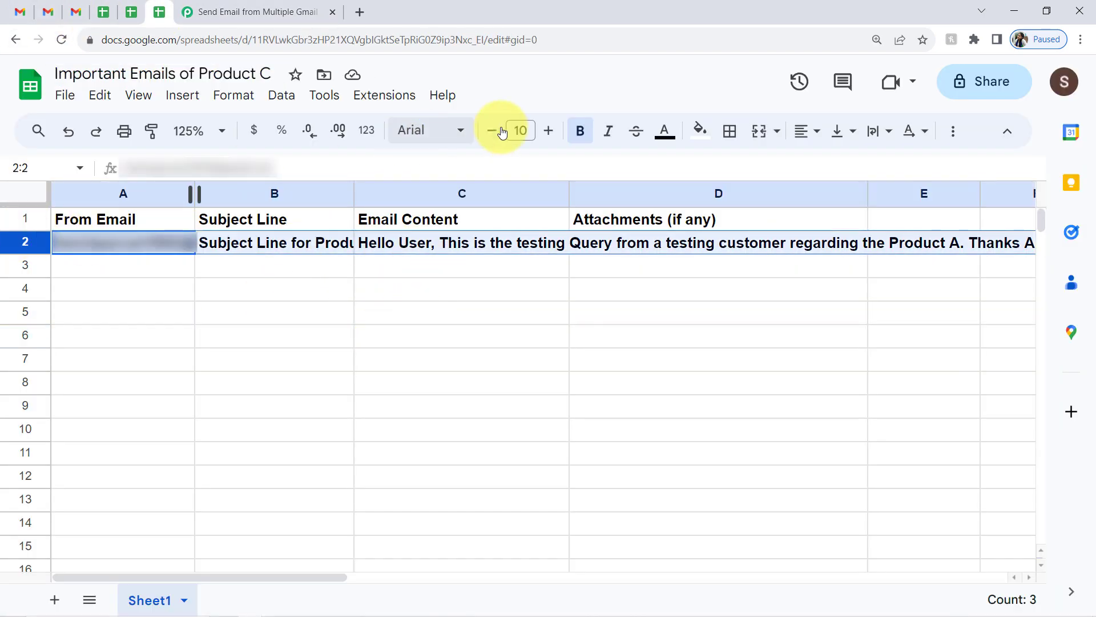
{"action": "left_click", "coordinate": [580, 135]}
{"action": "left_click", "coordinate": [844, 131]}
{"action": "left_click", "coordinate": [842, 166]}
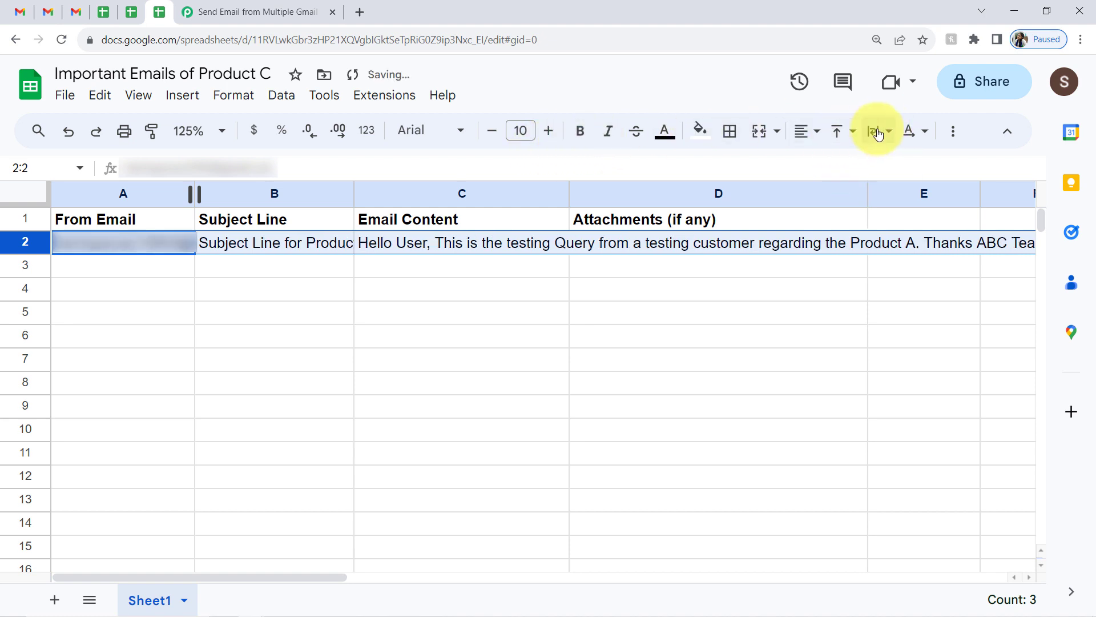
{"action": "left_click", "coordinate": [879, 132]}
{"action": "left_click", "coordinate": [902, 169]}
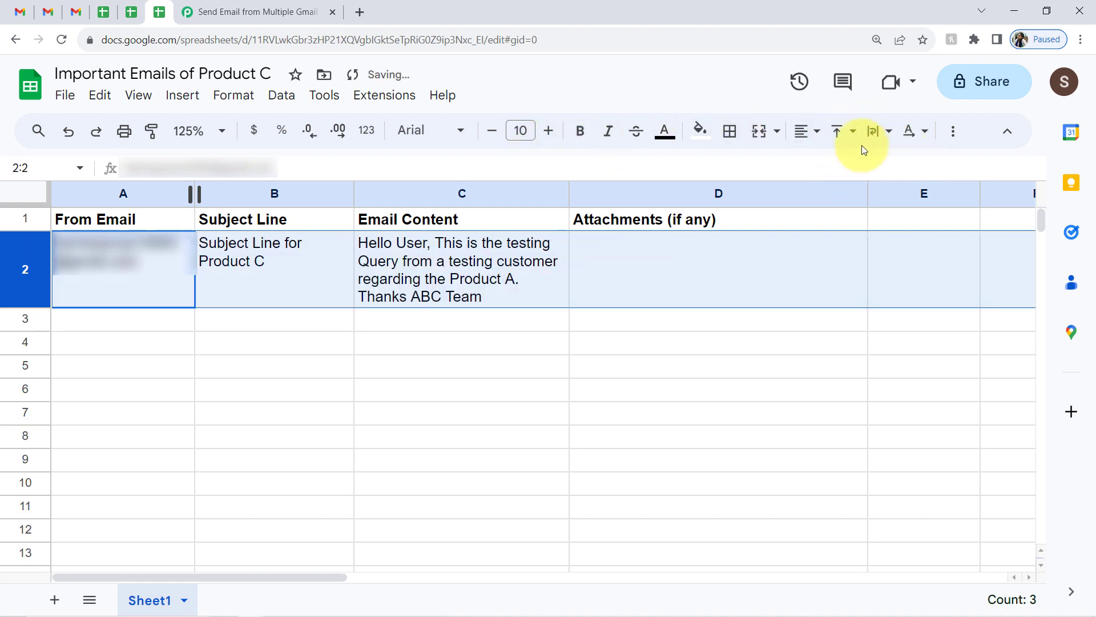
{"action": "left_click", "coordinate": [501, 457]}
- Review the subject line and email content cells in row 2 of the Product C sheet
{"action": "left_click", "coordinate": [230, 280]}
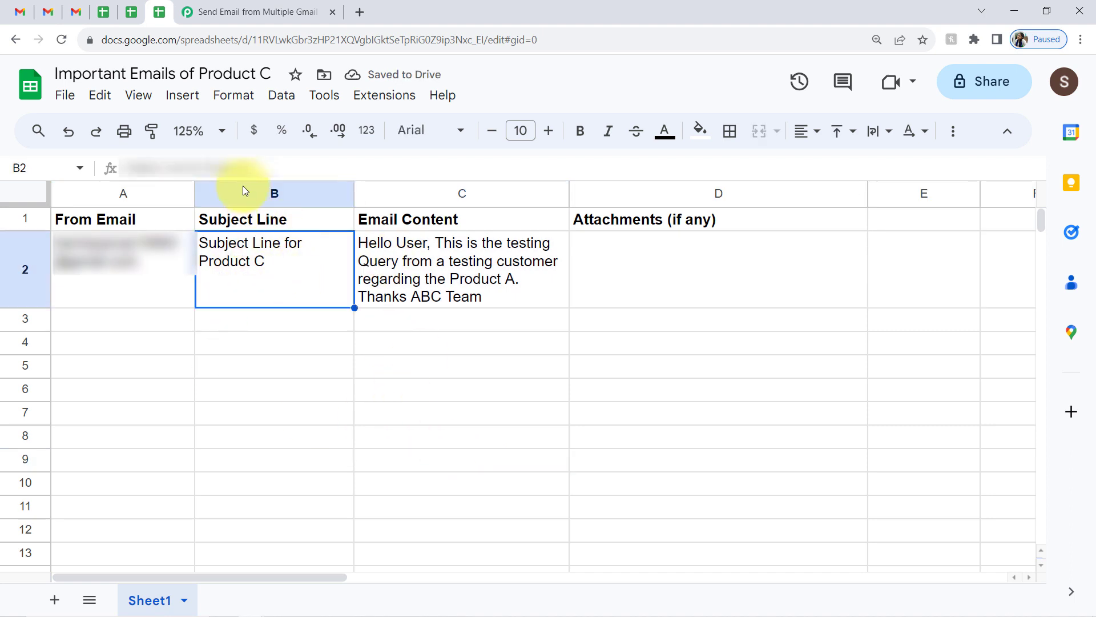
{"action": "left_click", "coordinate": [411, 251]}
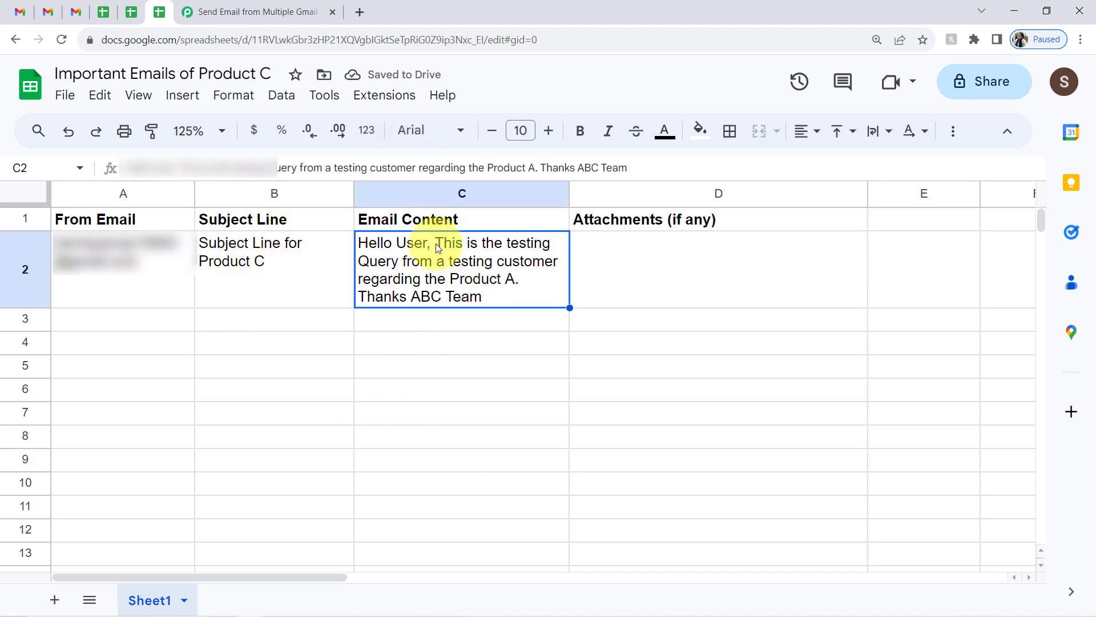
{"action": "left_click", "coordinate": [332, 445]}
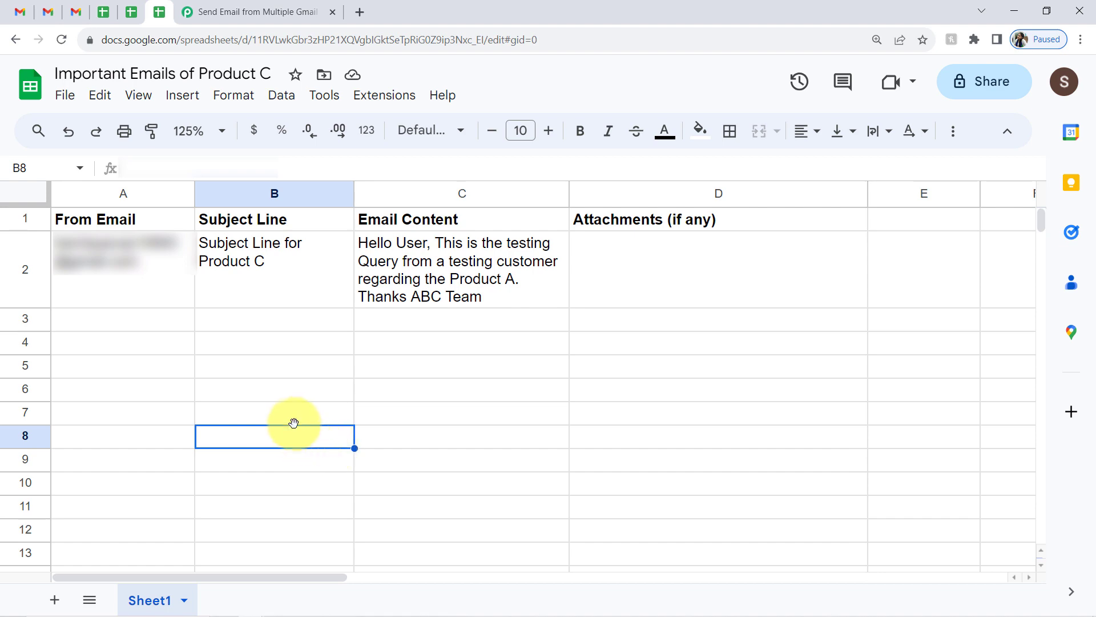
- Return to Pabbly Connect, close the Product C route, and collapse the Router step
{"action": "left_click", "coordinate": [231, 6]}
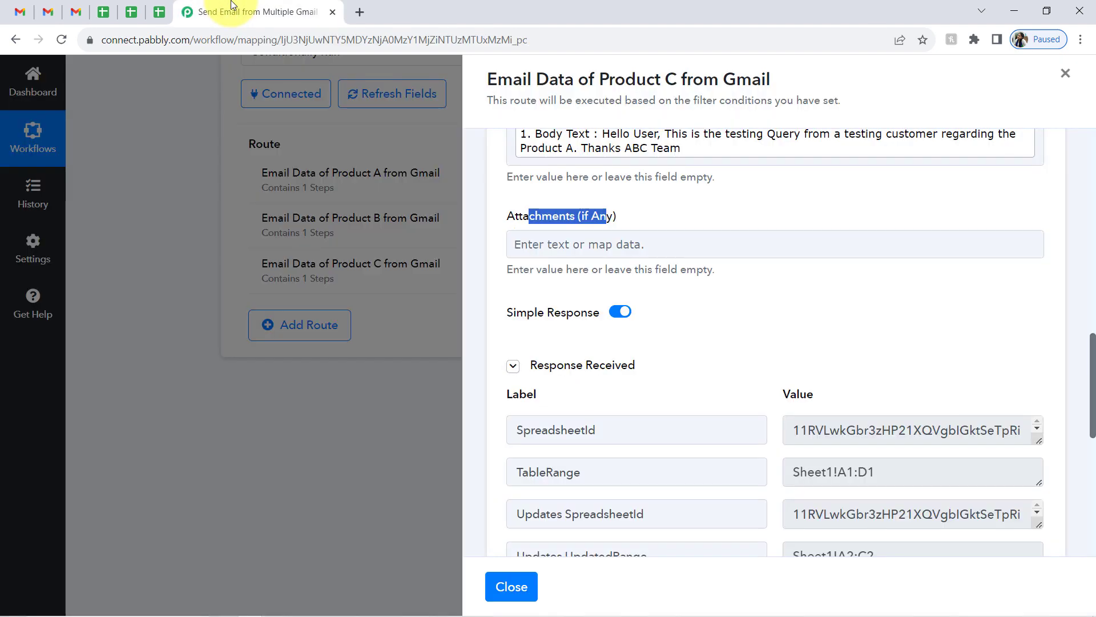
{"action": "left_click", "coordinate": [1065, 73]}
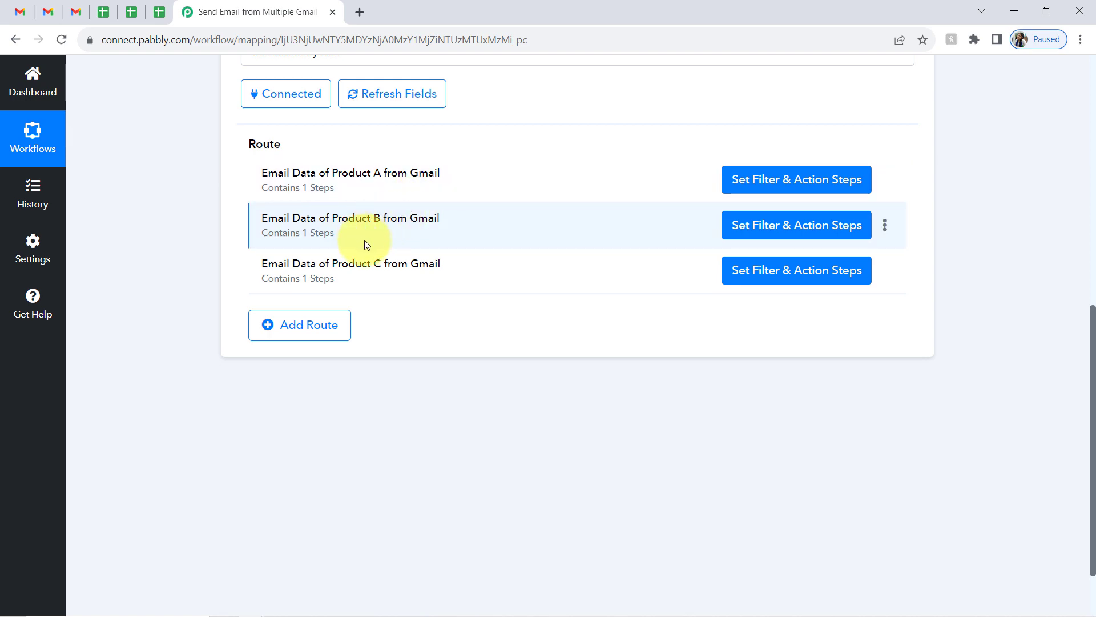
{"action": "left_click_drag", "start_coordinate": [1093, 375], "coordinate": [1088, 74]}
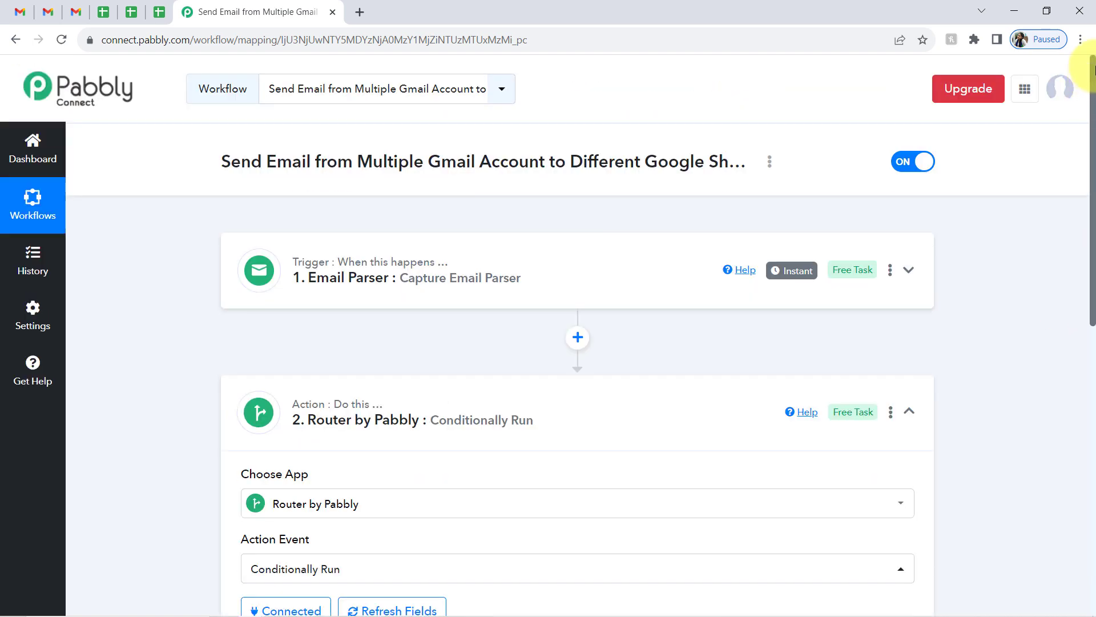
{"action": "left_click", "coordinate": [433, 280]}
{"action": "left_click", "coordinate": [432, 280]}
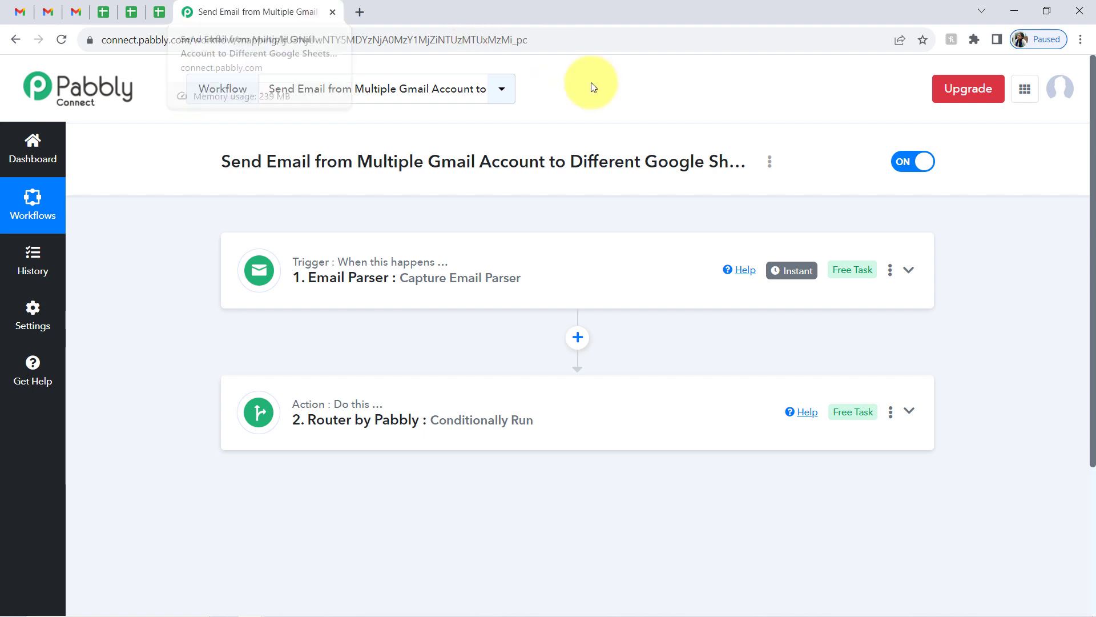
- View the share link of the workflow and close the sharing dialog
{"action": "left_click", "coordinate": [770, 163]}
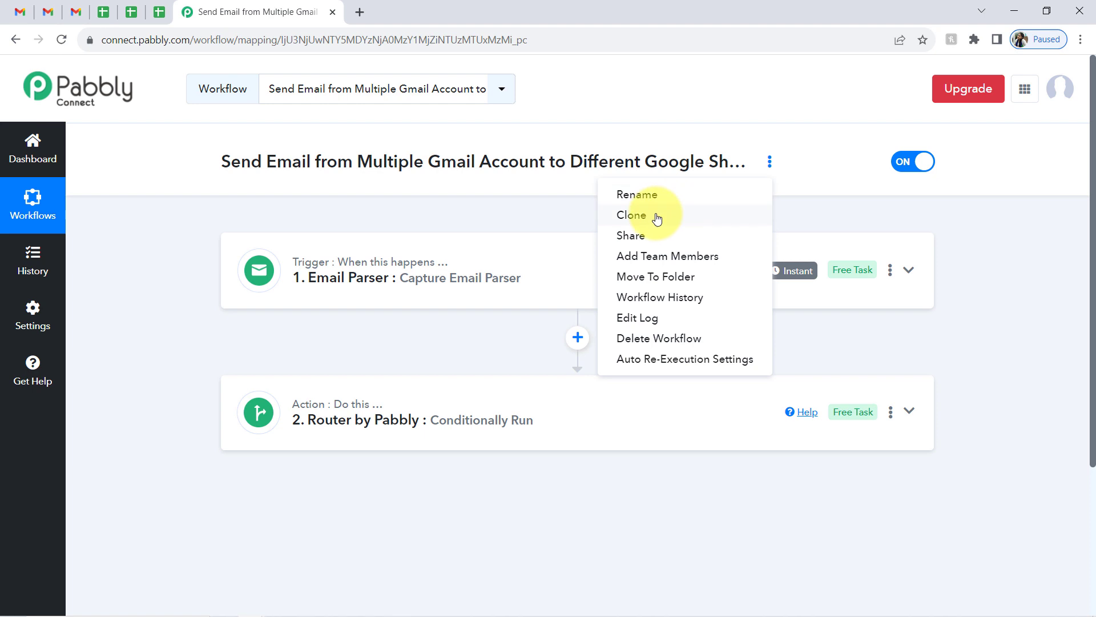
{"action": "left_click", "coordinate": [632, 236]}
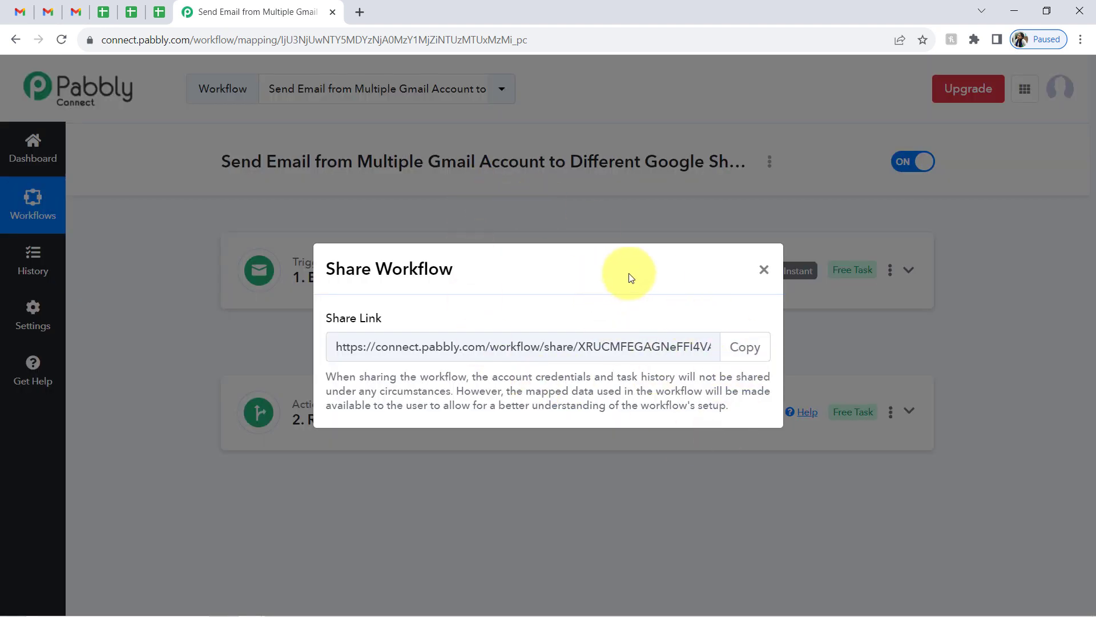
{"action": "left_click", "coordinate": [765, 269]}
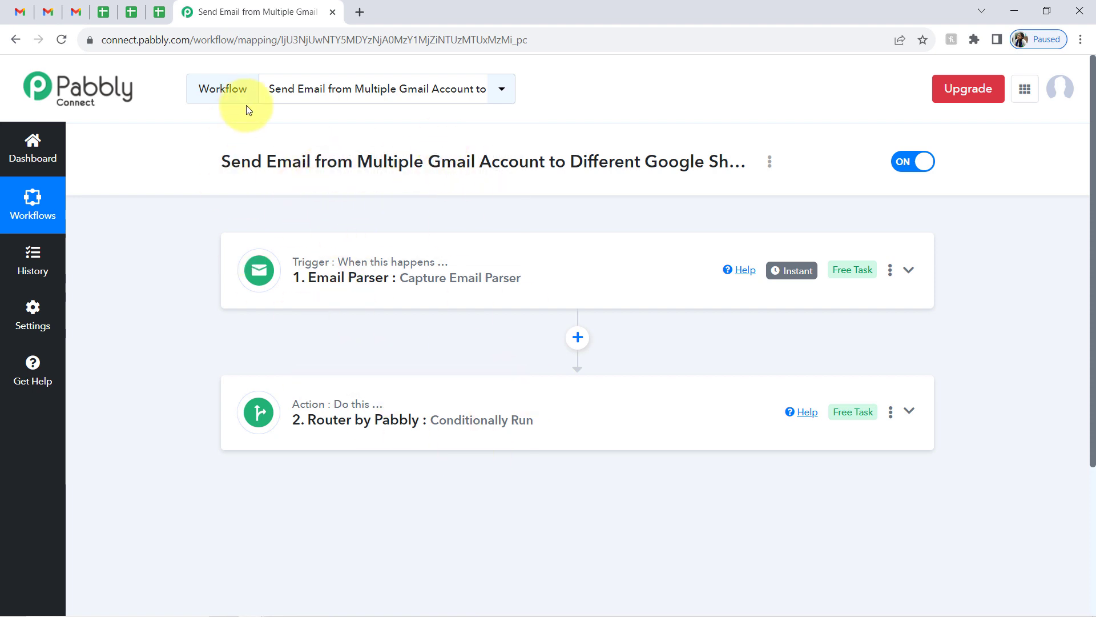
- Switch to the "Important Emails of Product A" spreadsheet and check the rows below the existing entry
{"action": "left_click", "coordinate": [103, 12]}
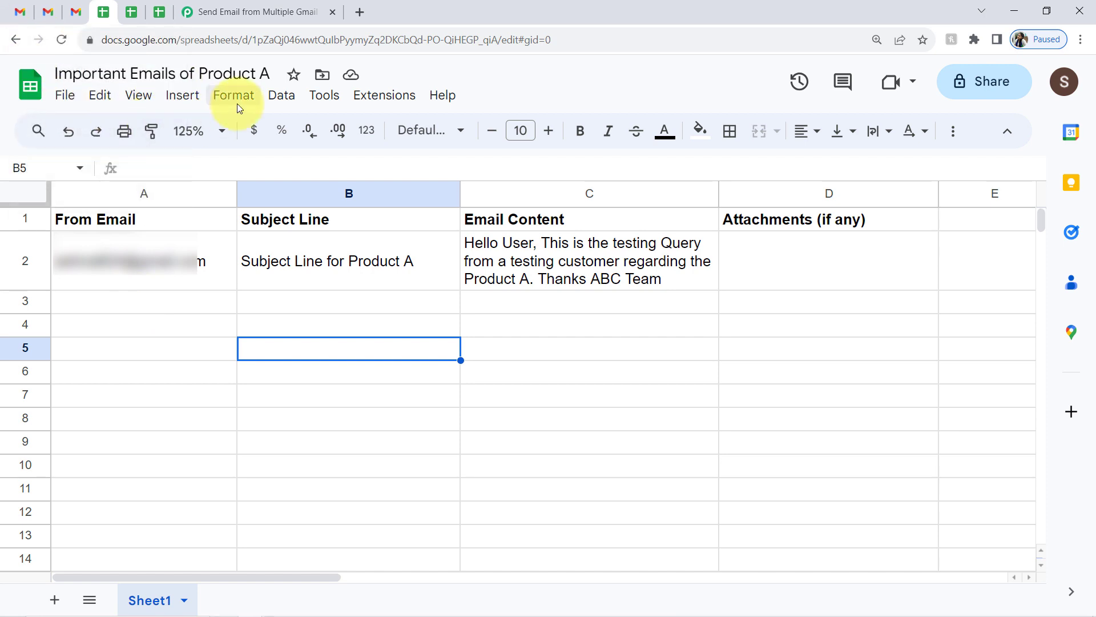
{"action": "left_click_drag", "start_coordinate": [195, 318], "coordinate": [848, 402]}
{"action": "left_click", "coordinate": [491, 348]}
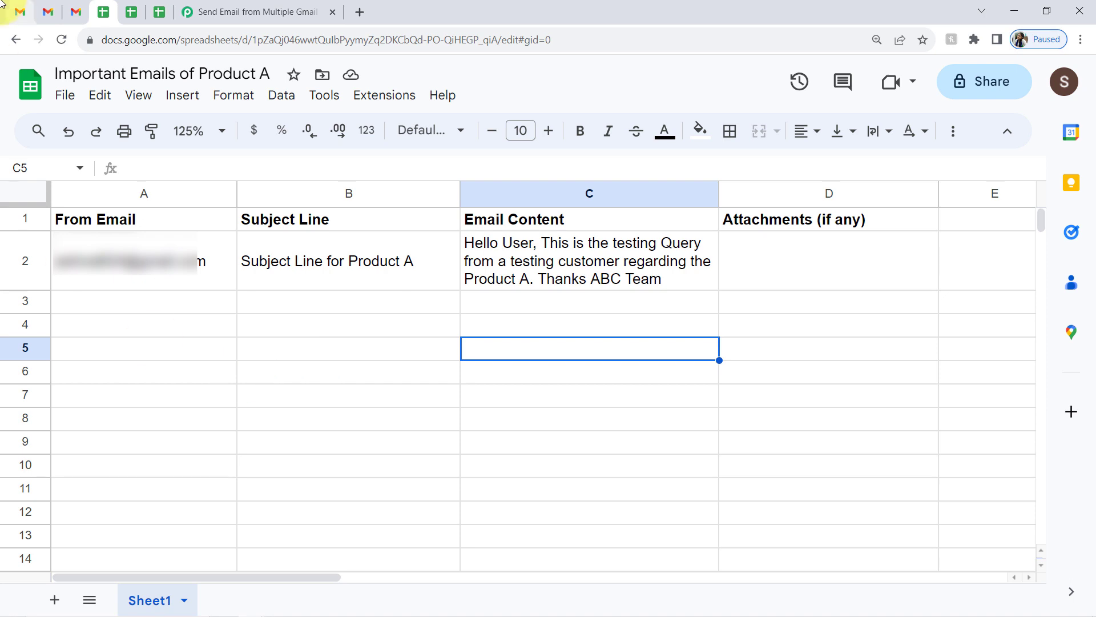
- Refresh the Product A Gmail inbox and open the email "This is a new Email for the Testing purpose"
{"action": "left_click", "coordinate": [17, 12]}
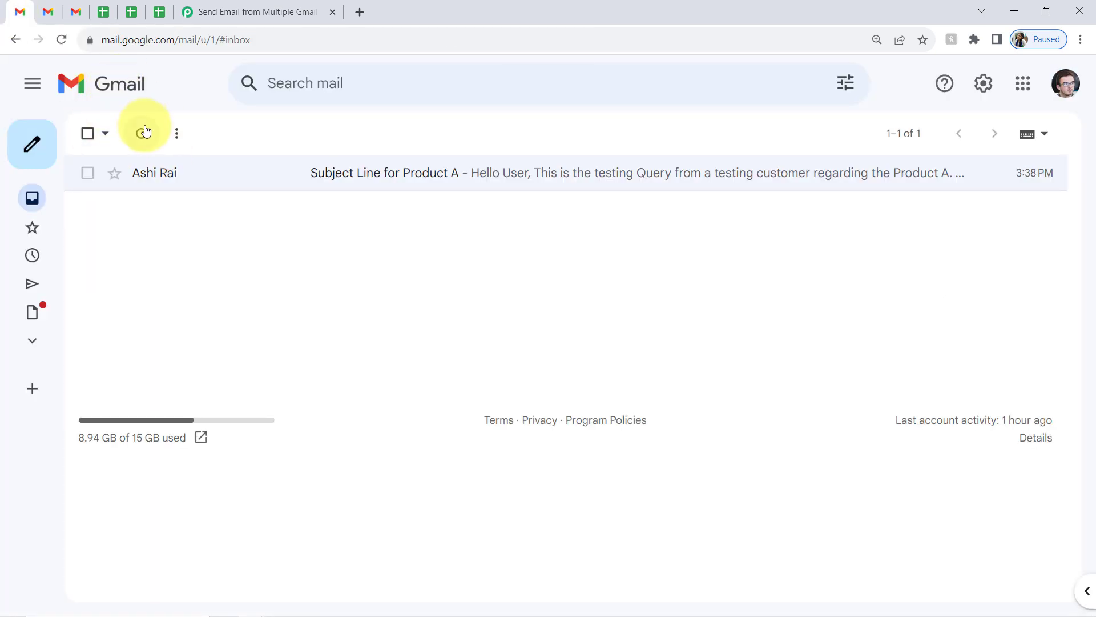
{"action": "left_click", "coordinate": [142, 132]}
{"action": "left_click", "coordinate": [149, 140]}
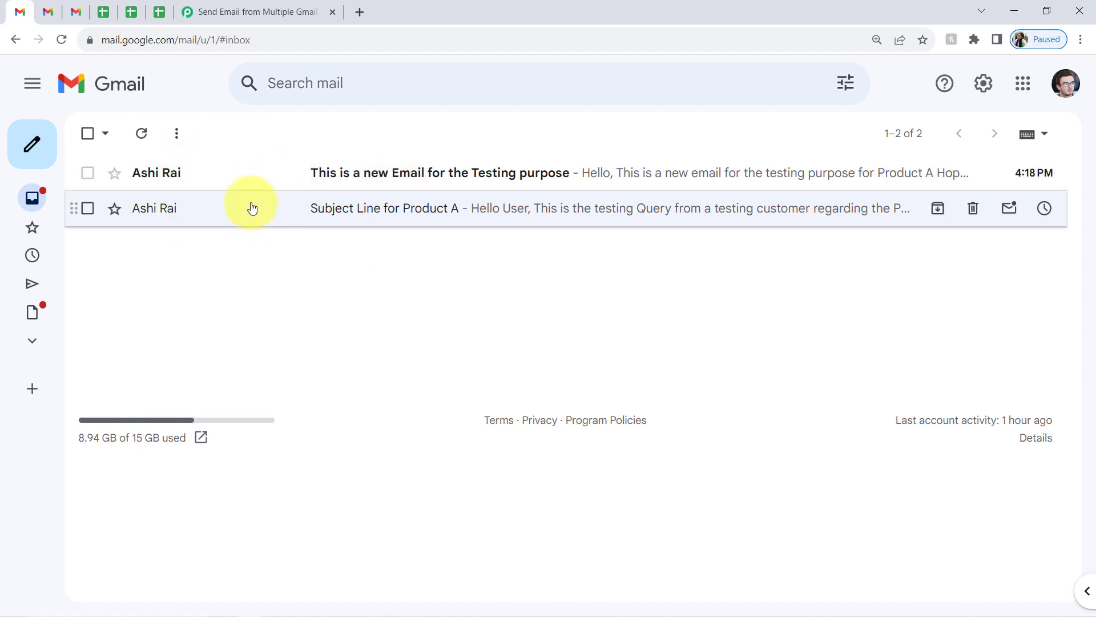
{"action": "left_click", "coordinate": [318, 172]}
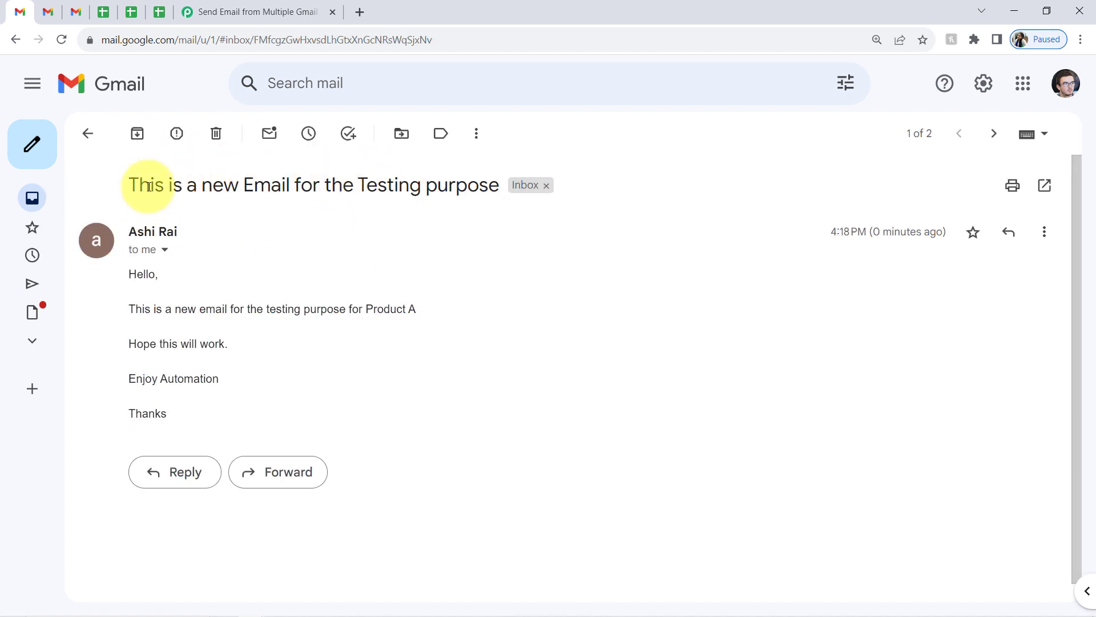
- Review the subject line and body text of the opened test email
{"action": "left_click_drag", "start_coordinate": [151, 183], "coordinate": [439, 179]}
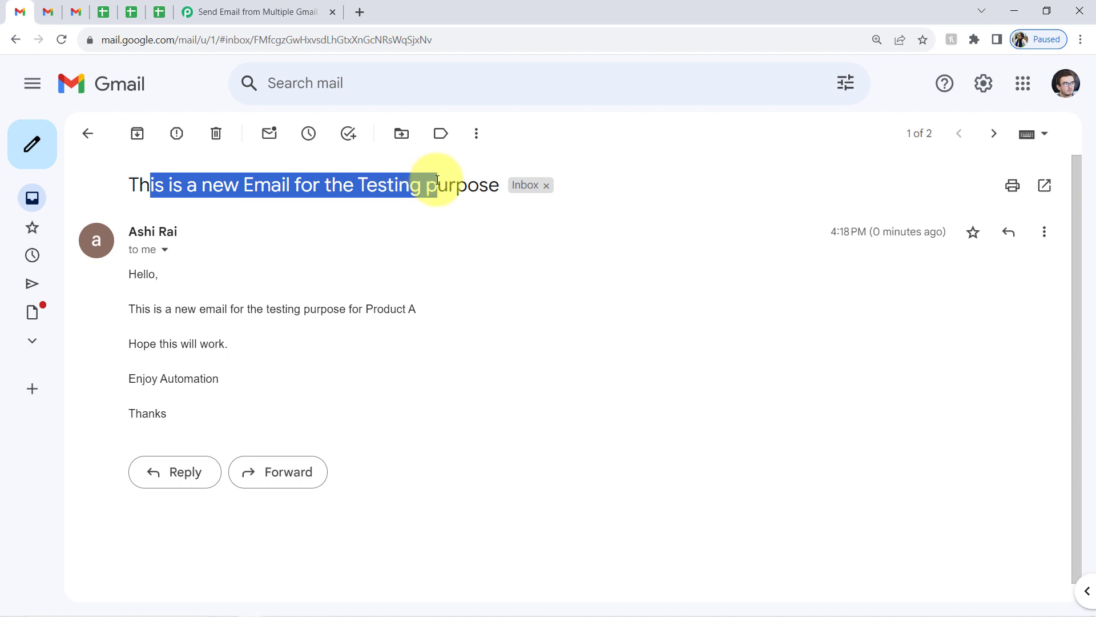
{"action": "left_click_drag", "start_coordinate": [142, 309], "coordinate": [406, 309]}
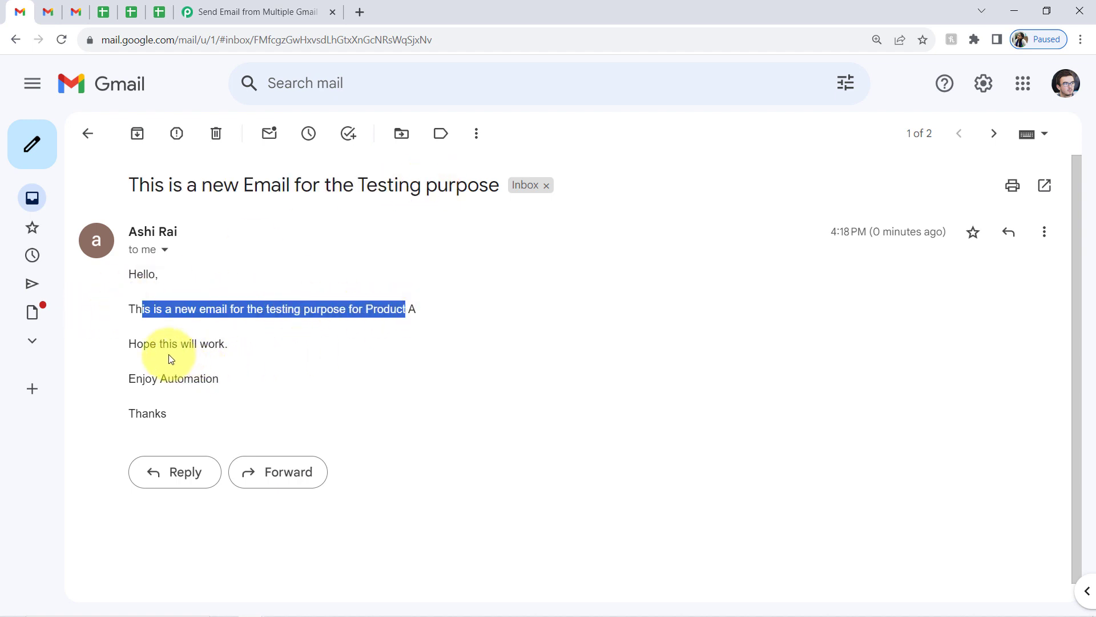
{"action": "left_click_drag", "start_coordinate": [150, 343], "coordinate": [240, 352]}
{"action": "left_click_drag", "start_coordinate": [161, 378], "coordinate": [193, 379]}
- Check the Product A spreadsheet for the new email's row and compare it with the Product B and Product C spreadsheets
{"action": "left_click", "coordinate": [104, 12]}
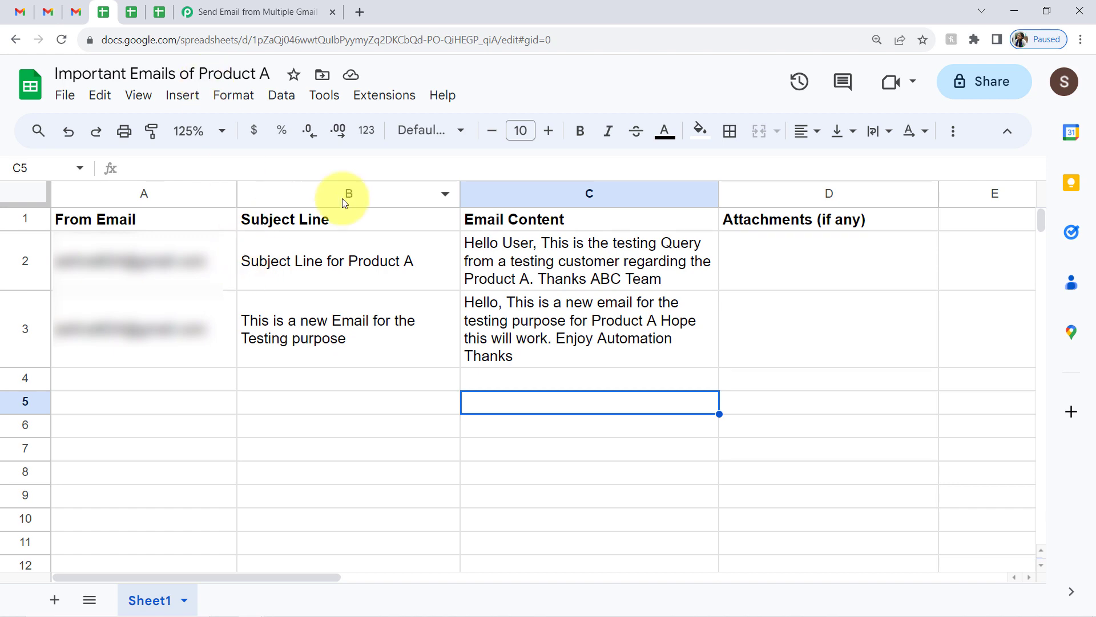
{"action": "left_click", "coordinate": [139, 16]}
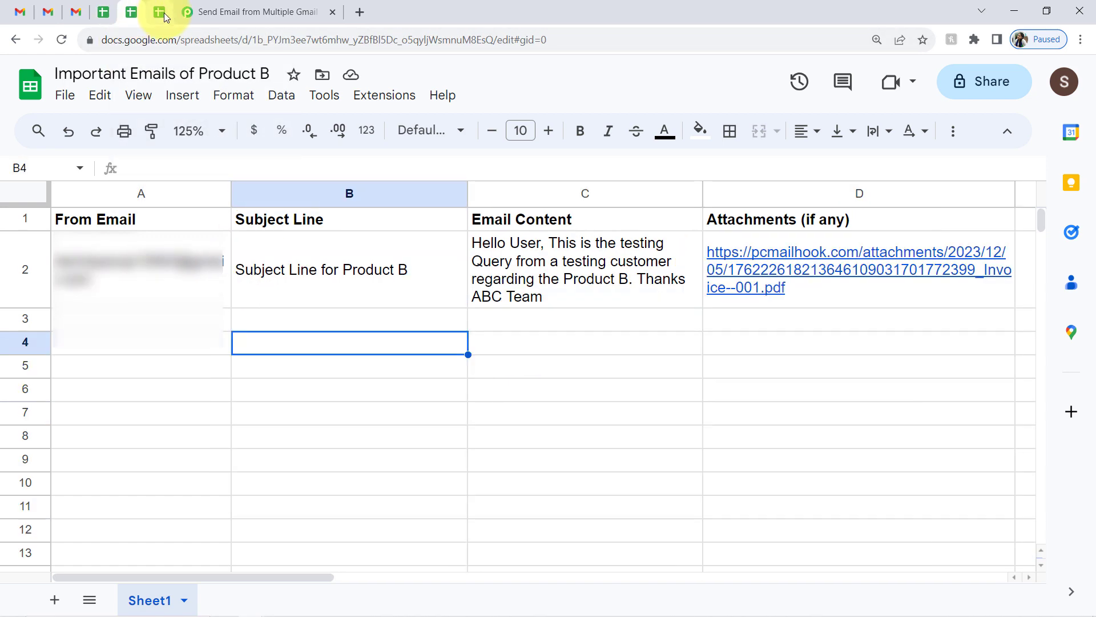
{"action": "left_click", "coordinate": [161, 12]}
{"action": "left_click", "coordinate": [132, 18]}
{"action": "left_click", "coordinate": [157, 18]}
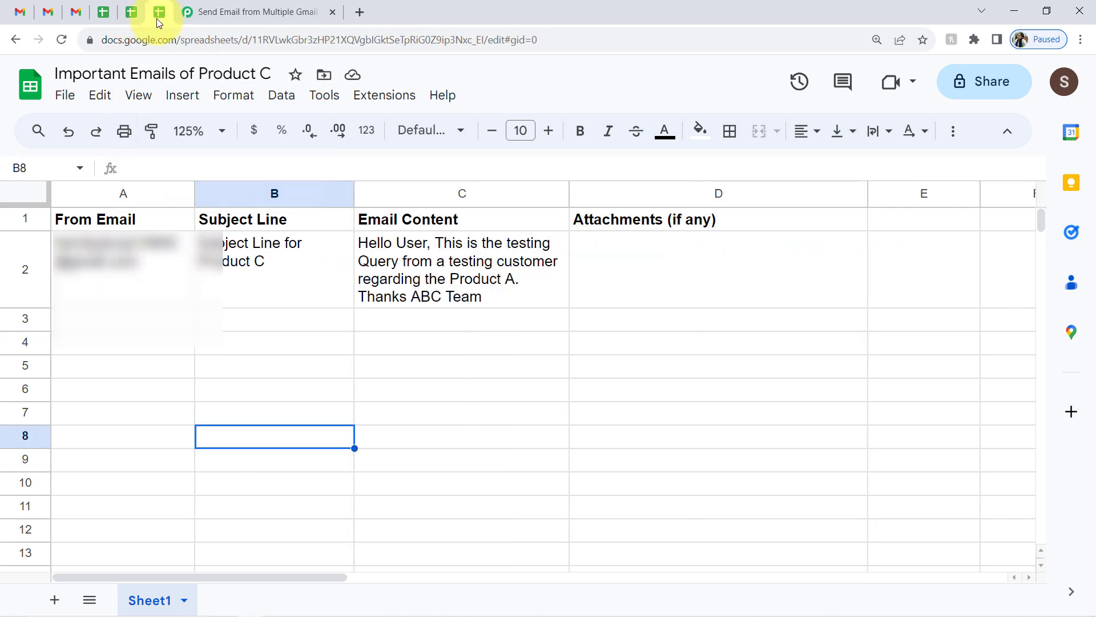
{"action": "left_click", "coordinate": [102, 15]}
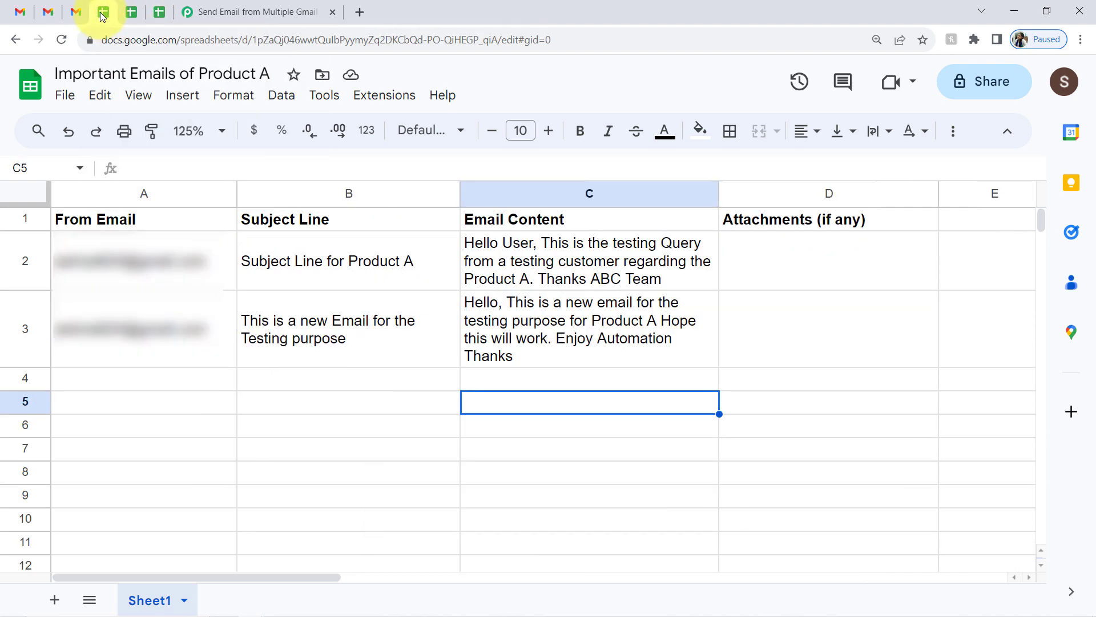